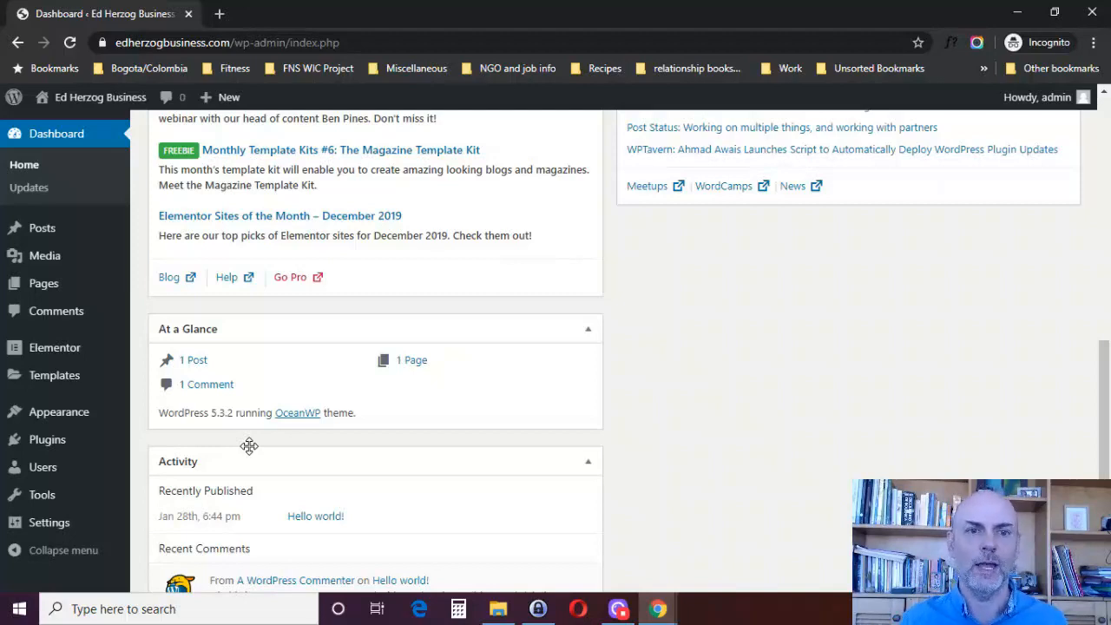
# Review Elementor's General, Style and Advanced settings, and the Editor role's access options in the Role Manager
pyautogui.moveTo(1104, 438); pyautogui.dragTo(1103, 193)
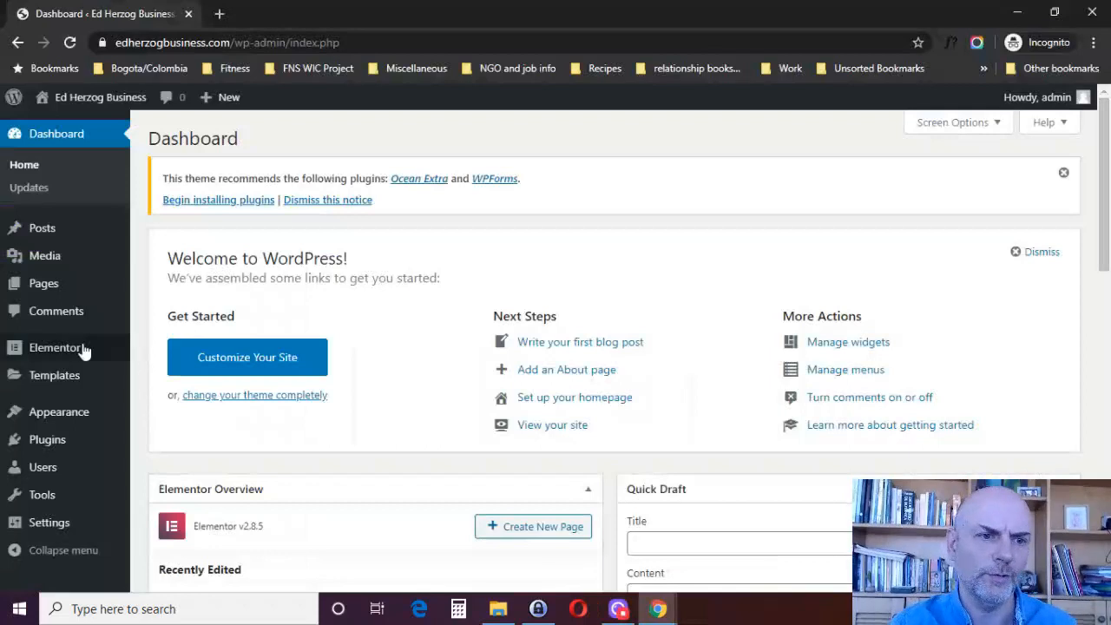
pyautogui.moveTo(61, 348)
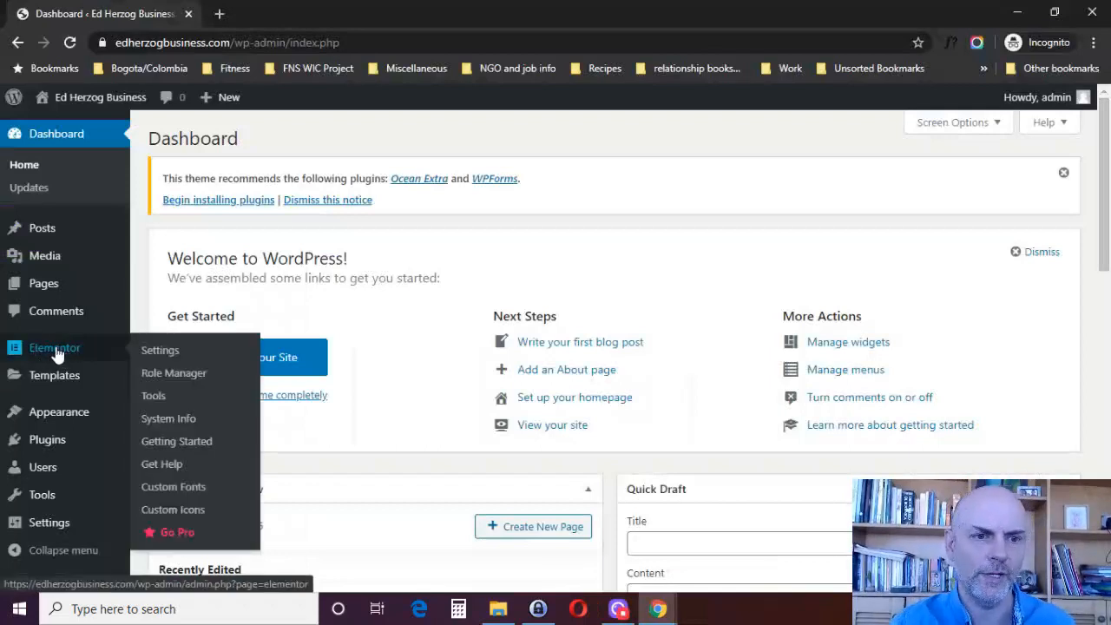
pyautogui.click(158, 351)
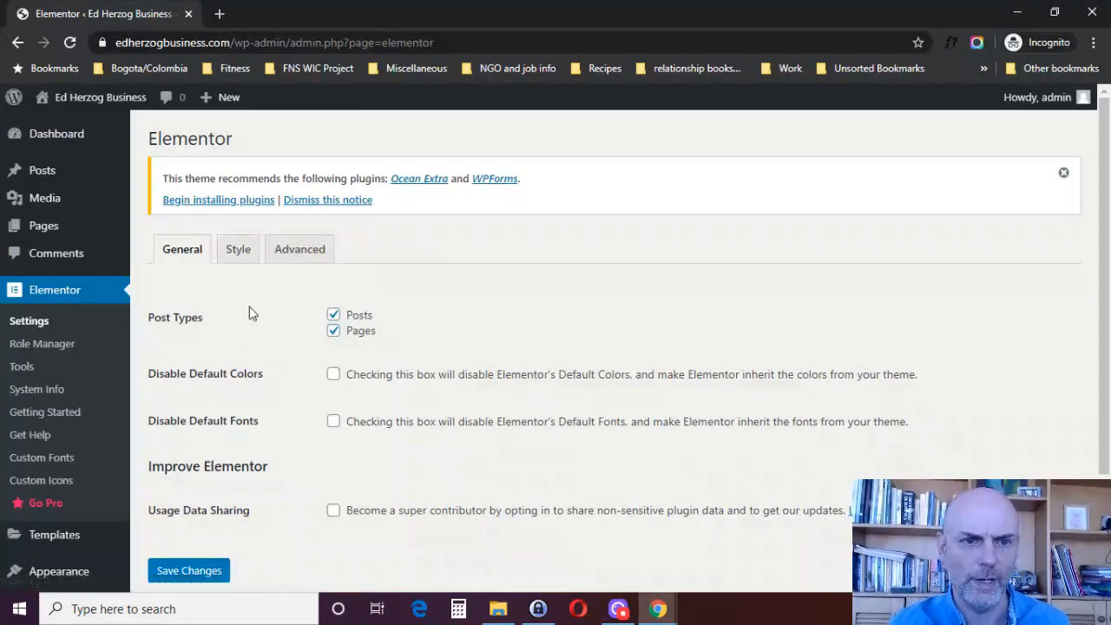
pyautogui.click(236, 257)
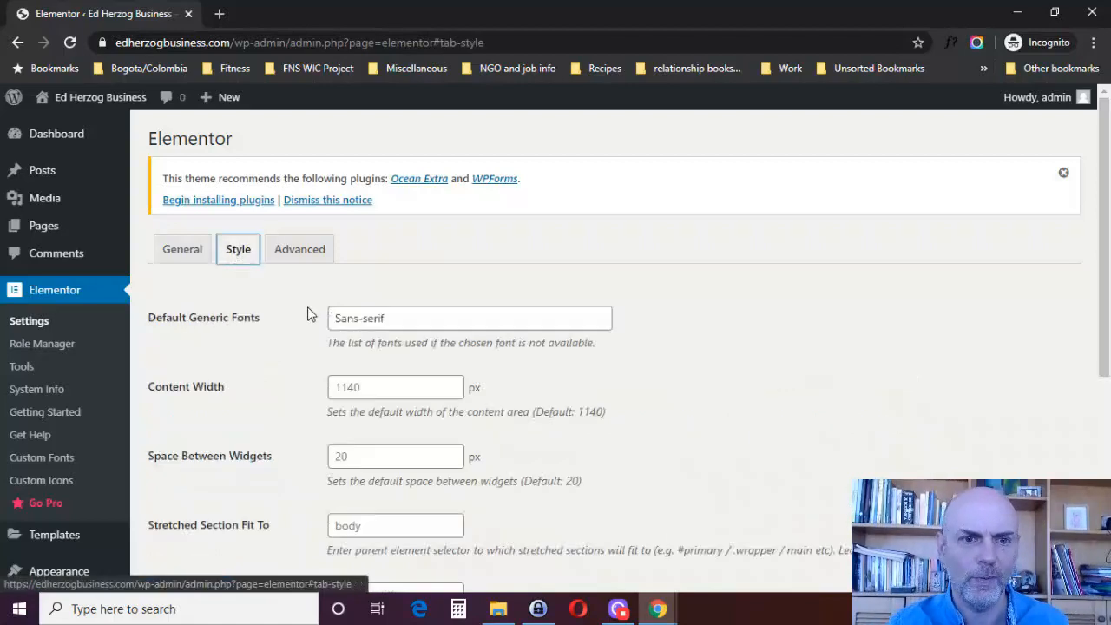
pyautogui.click(313, 250)
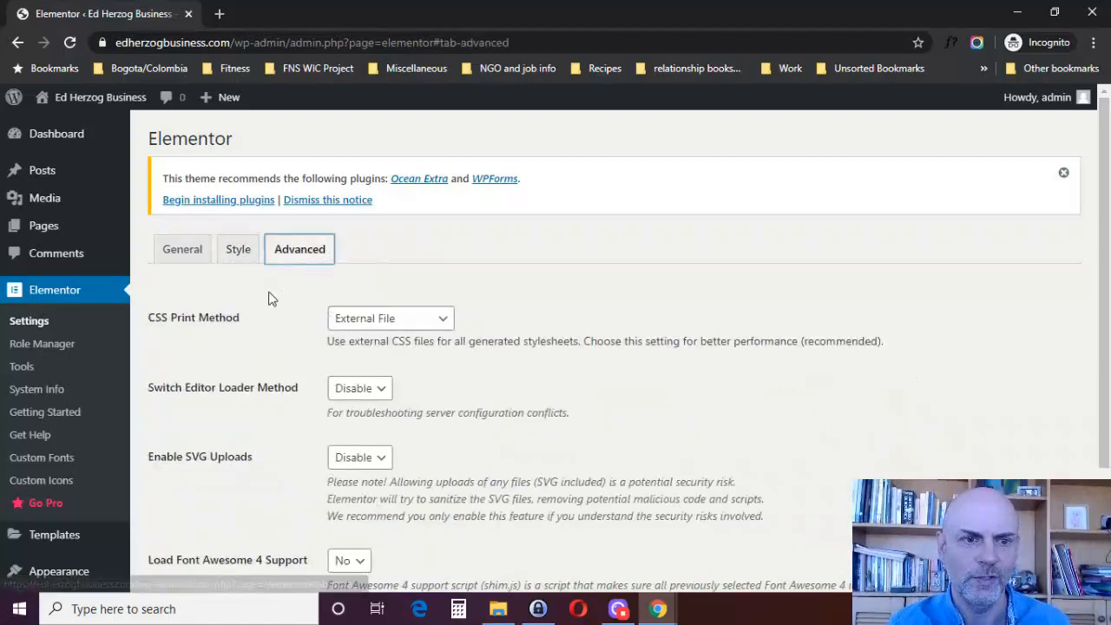
pyautogui.click(49, 347)
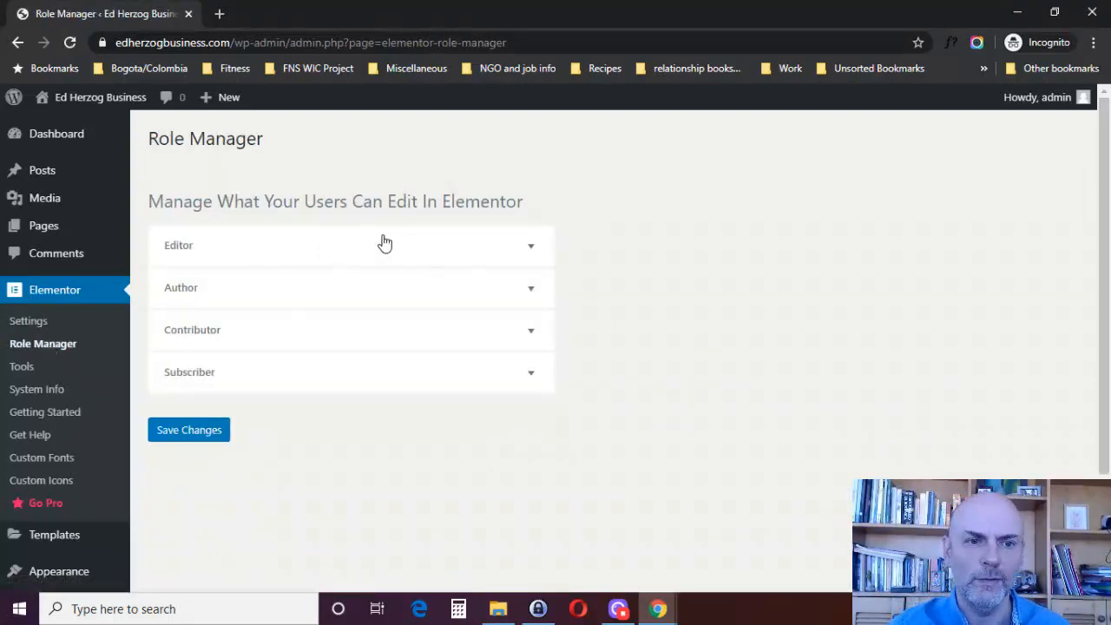
pyautogui.click(442, 260)
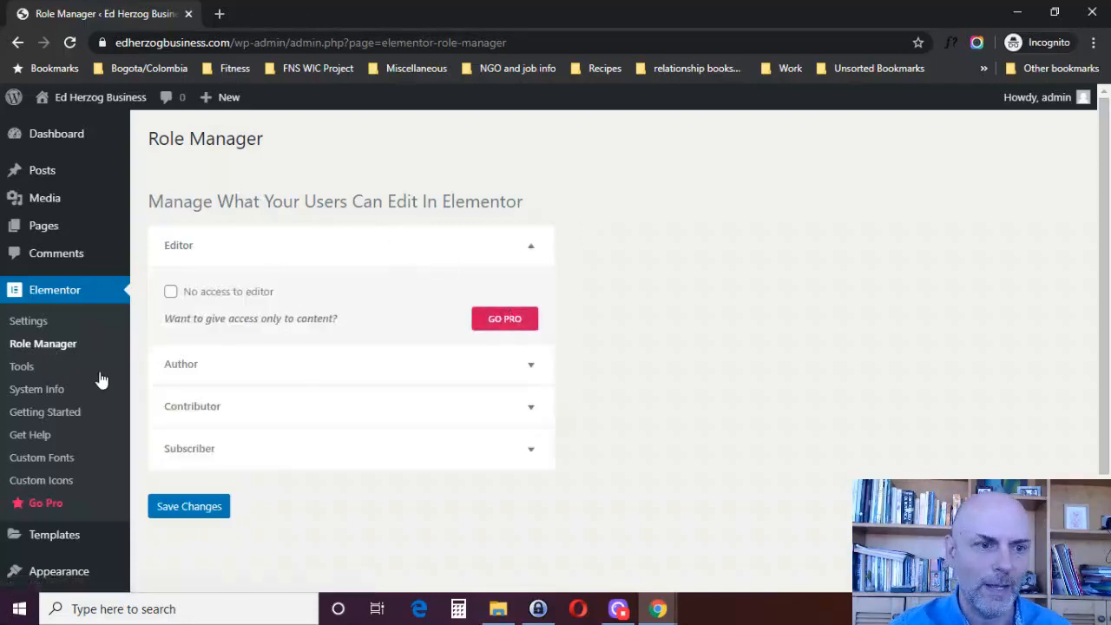
# Examine Elementor's Tools settings: General, Replace URL, Version Control and Maintenance Mode, including the available maintenance modes
pyautogui.click(19, 371)
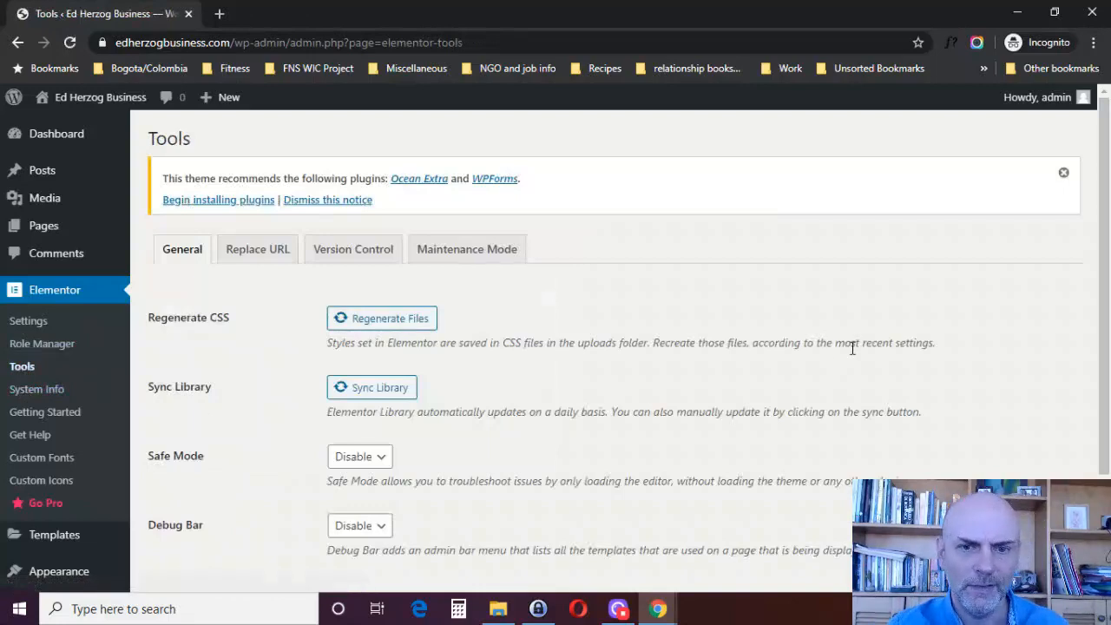
pyautogui.scroll(-1, 1108, 270)
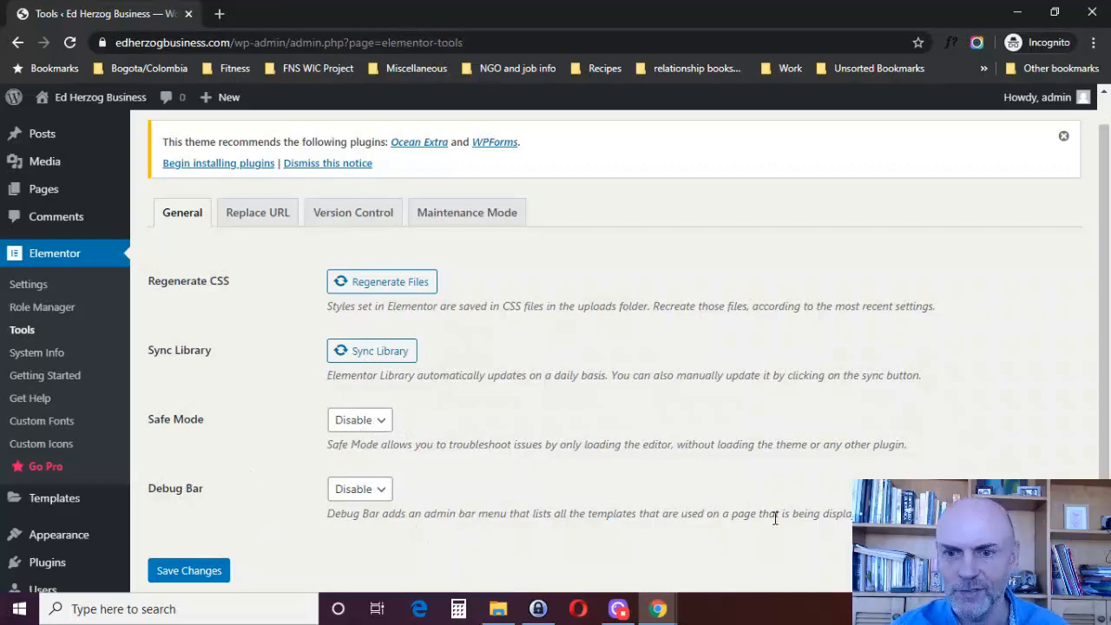
pyautogui.click(272, 218)
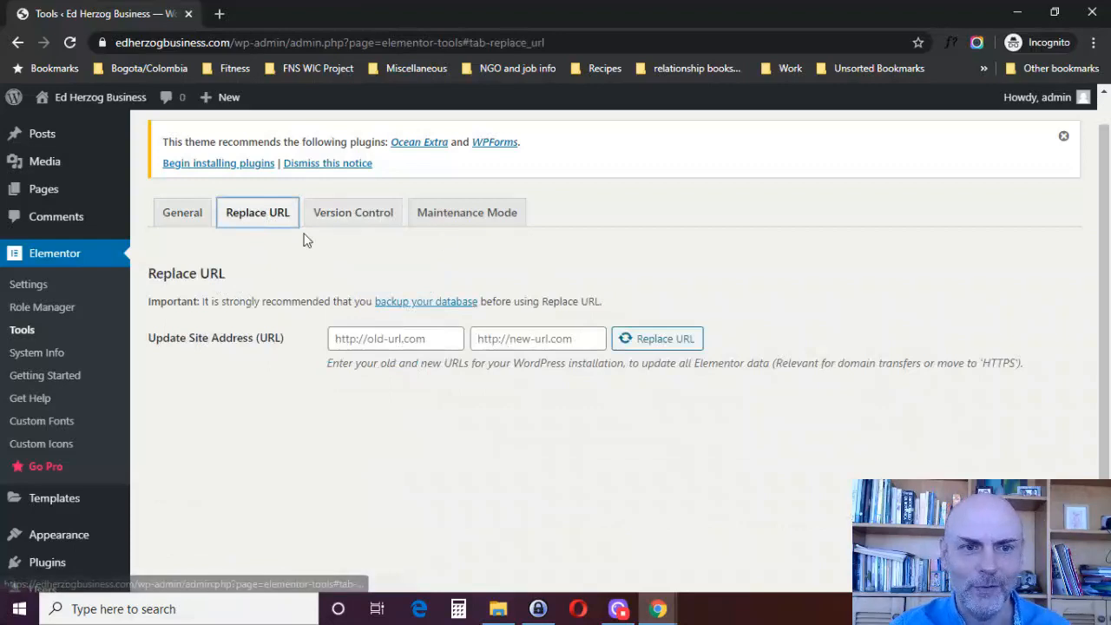
pyautogui.click(367, 219)
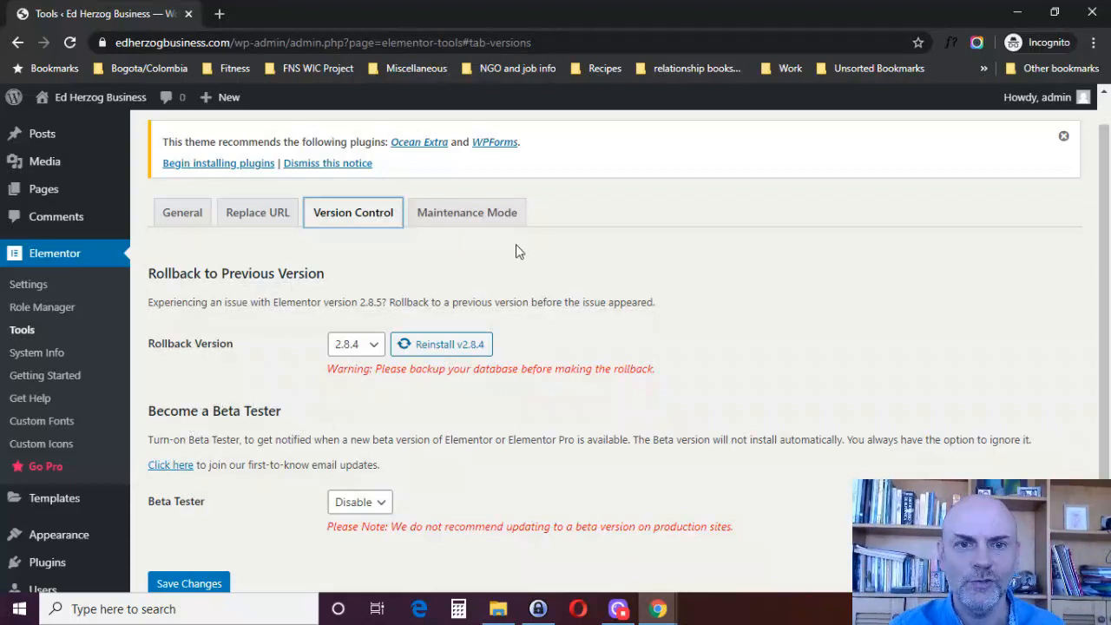
pyautogui.click(451, 224)
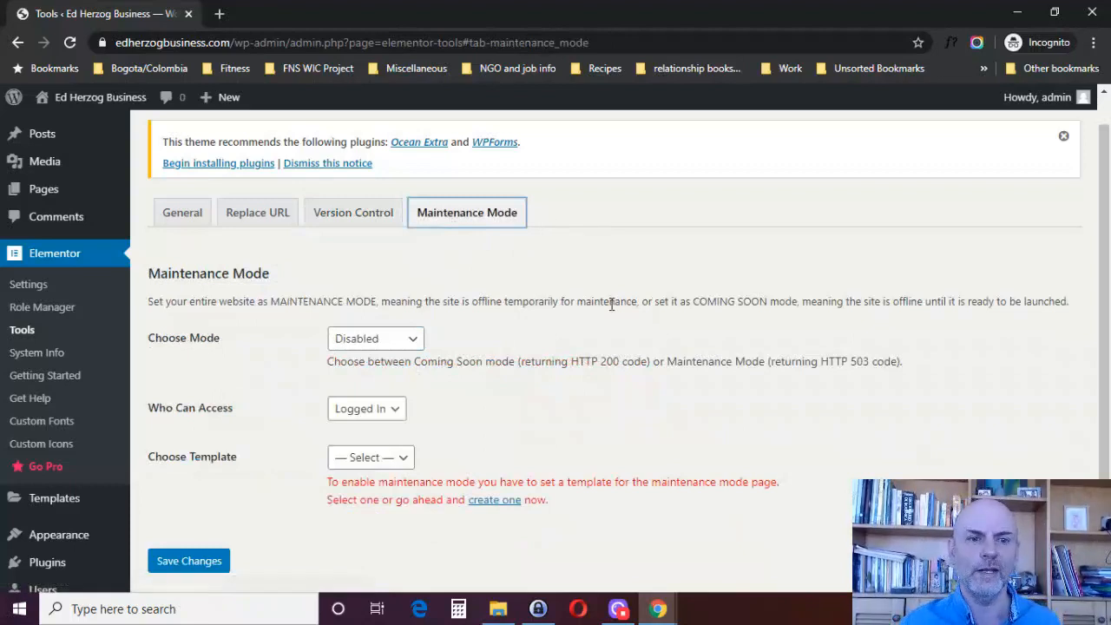
pyautogui.click(408, 339)
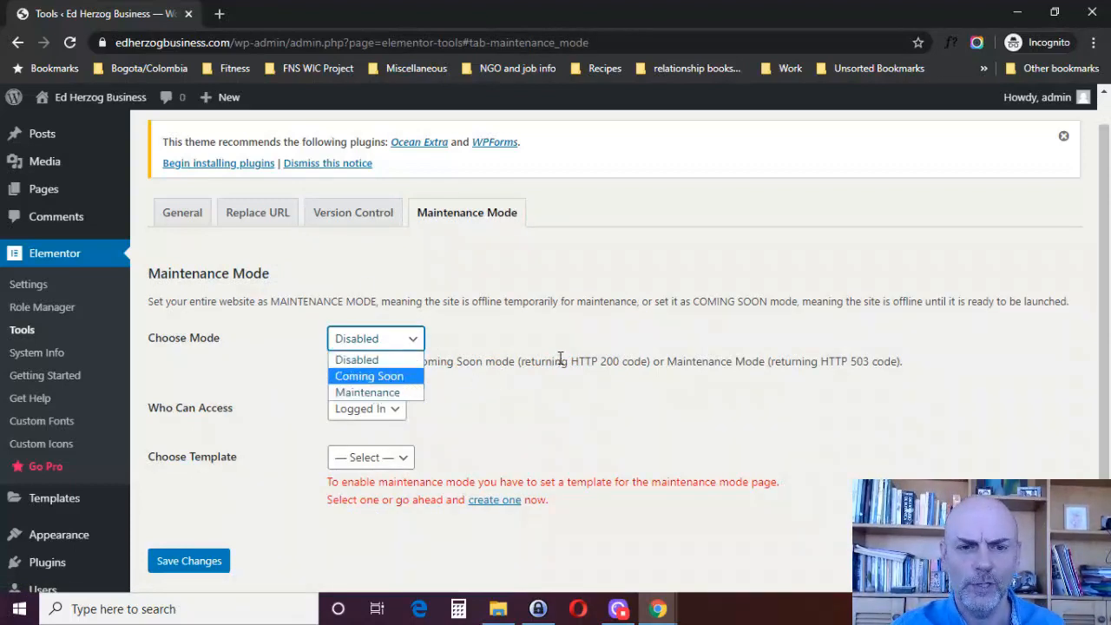
pyautogui.click(675, 361)
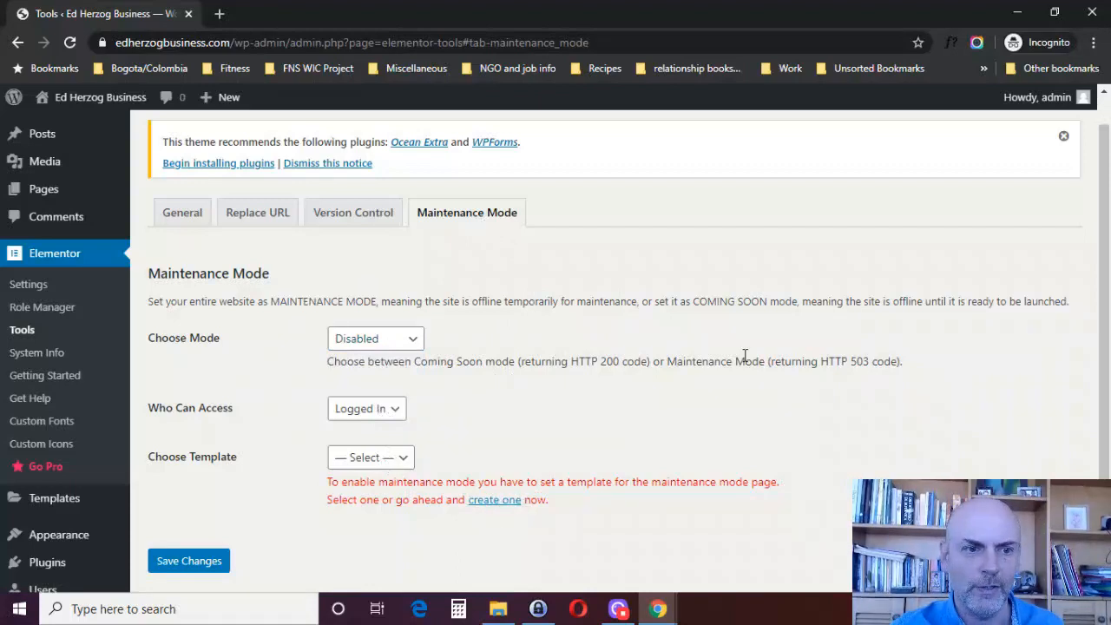
# View Elementor's System Info and Getting Started pages
pyautogui.click(52, 353)
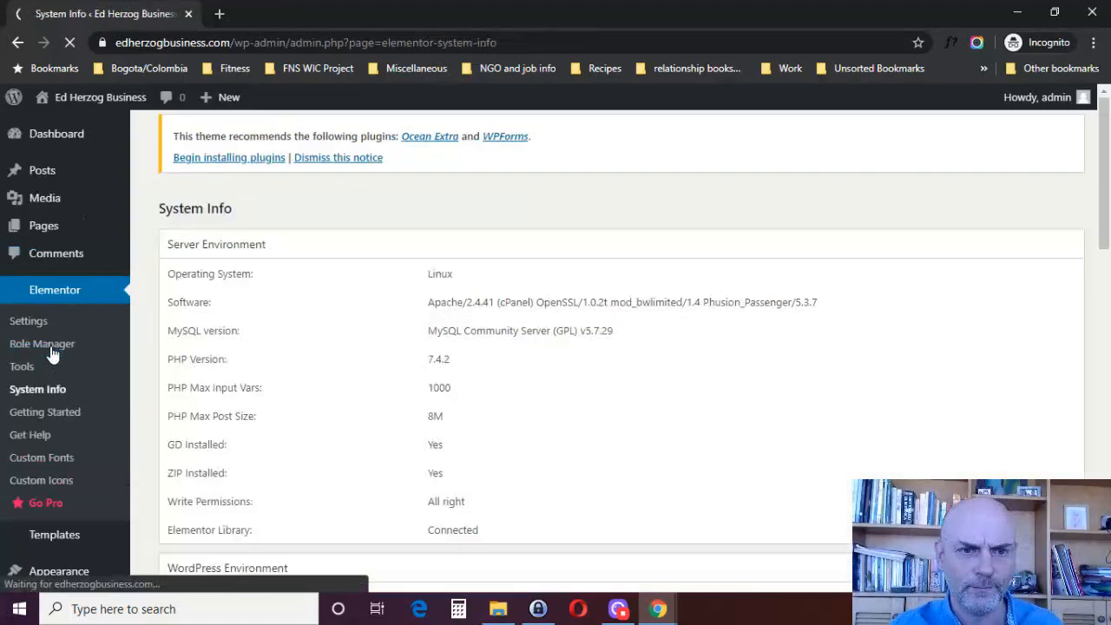
pyautogui.click(52, 414)
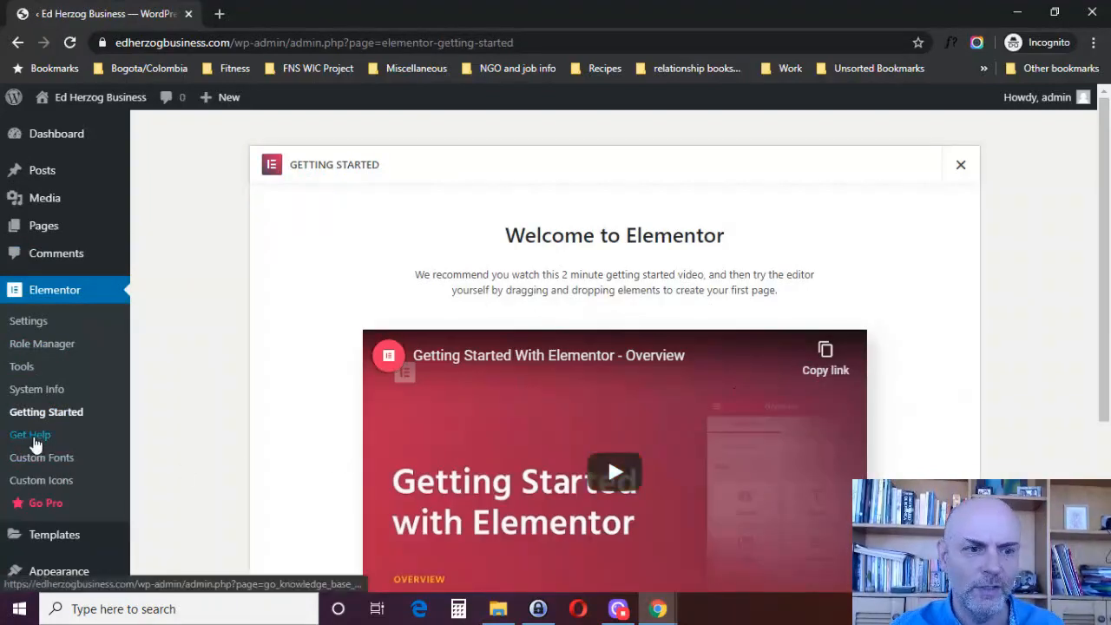
# Look through Elementor's Get Help support page in a new tab and view the site's Custom Fonts page
pyautogui.rightClick(26, 439)
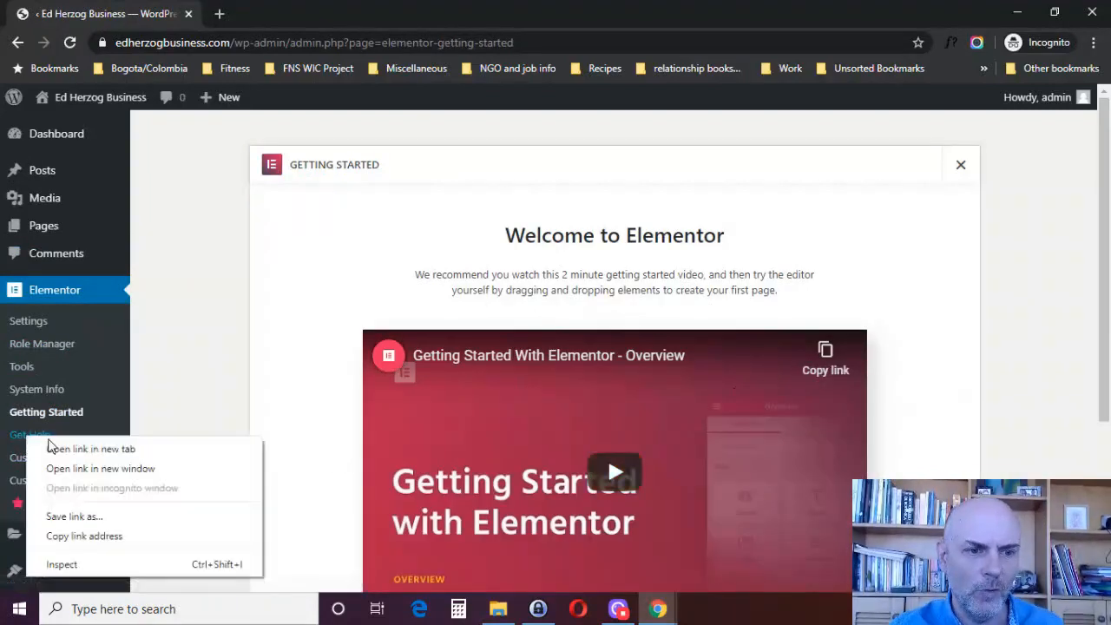
pyautogui.click(57, 451)
pyautogui.click(266, 15)
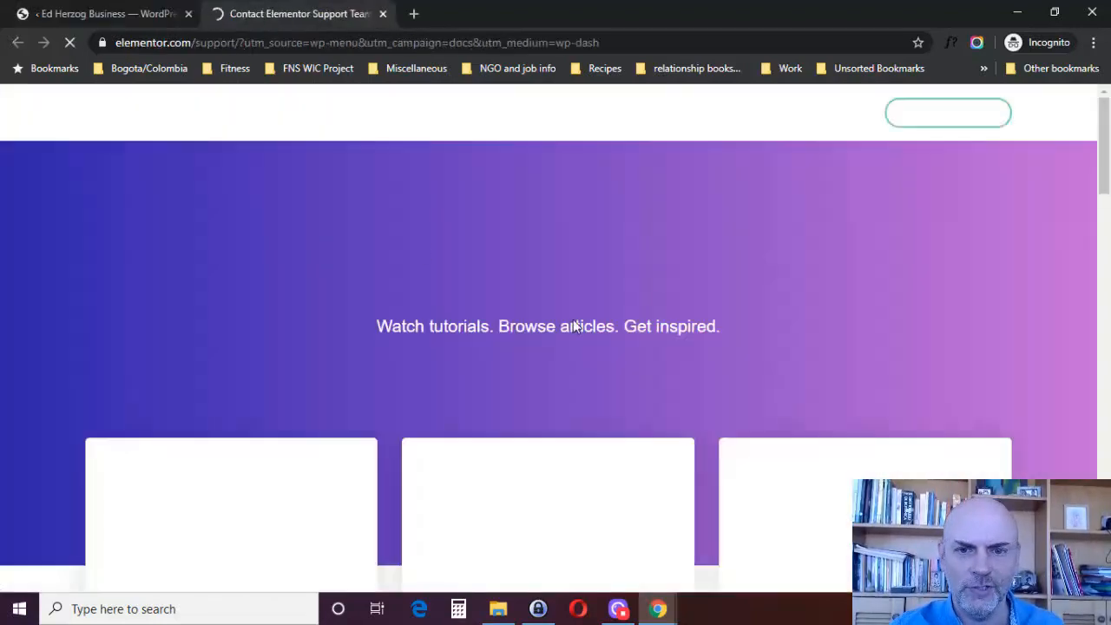
pyautogui.moveTo(1107, 183); pyautogui.dragTo(1107, 467)
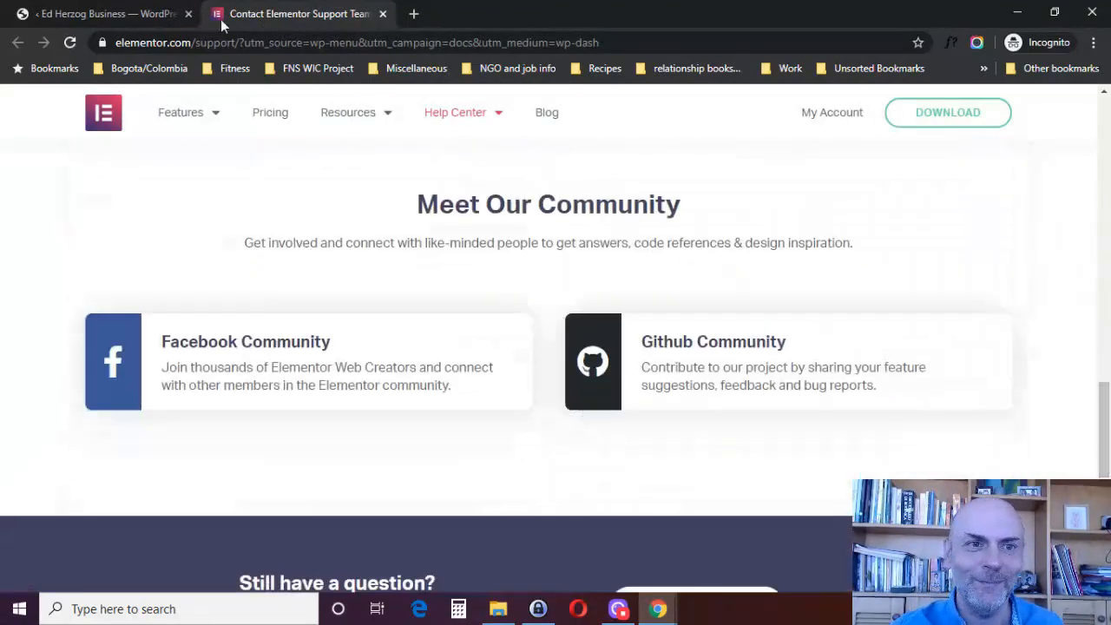
pyautogui.click(113, 14)
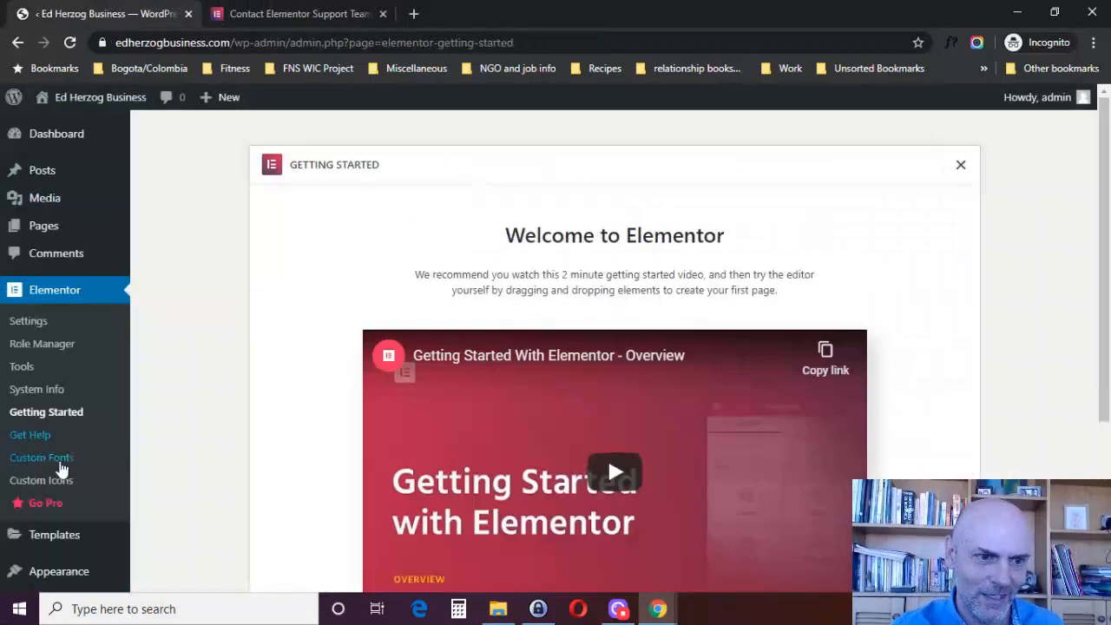
pyautogui.click(50, 458)
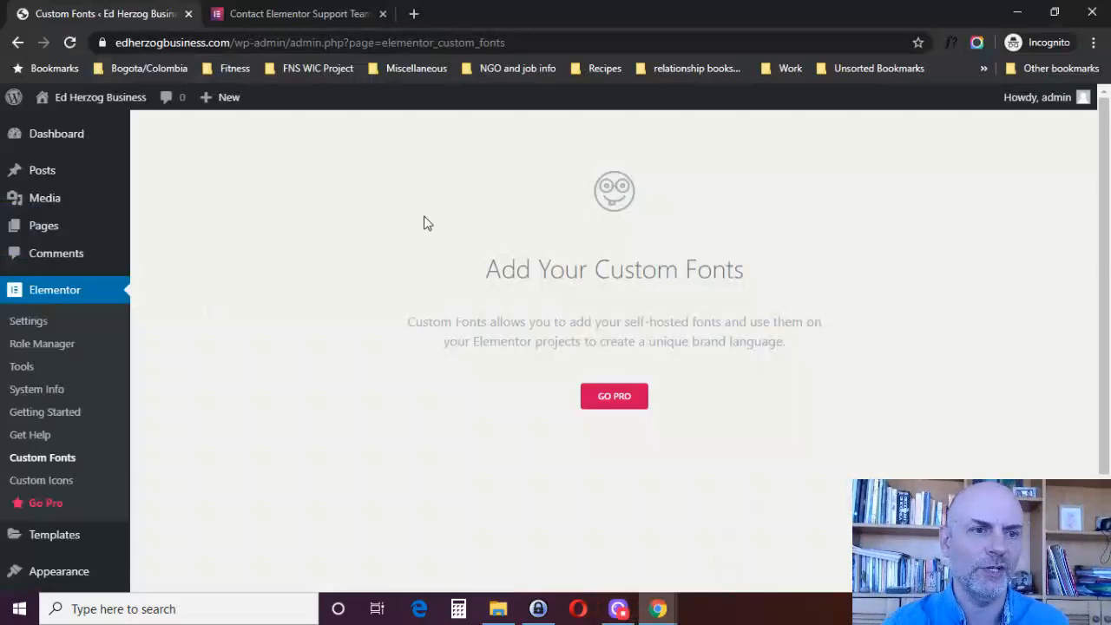
# Create a new page titled "Elementor Trial" and save it as a draft
pyautogui.moveTo(103, 229)
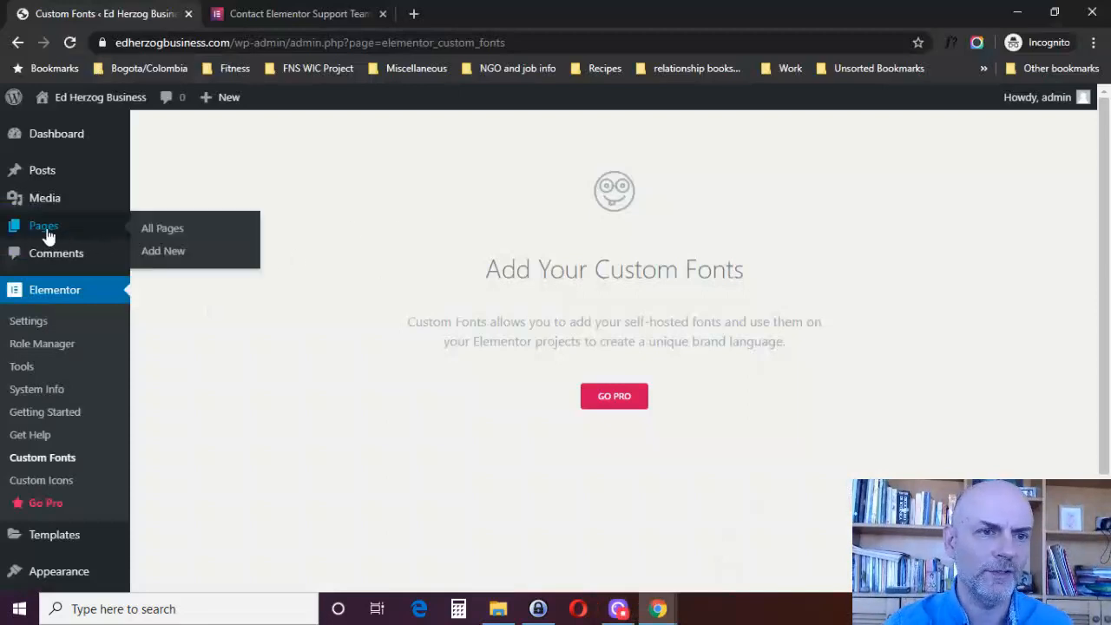
pyautogui.click(161, 251)
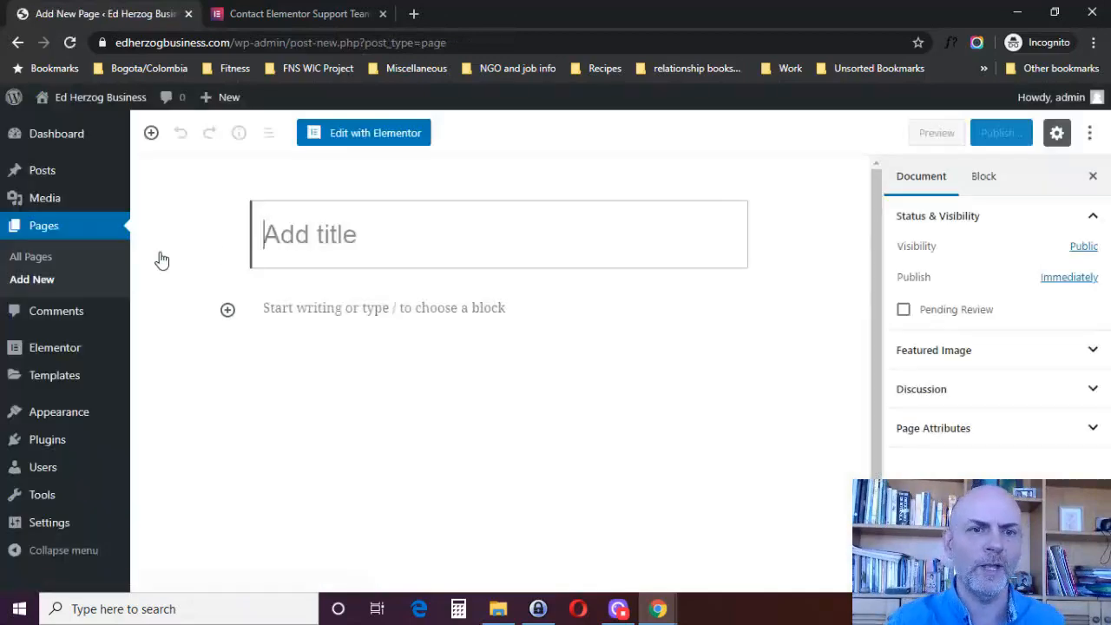
pyautogui.write('Eleme')
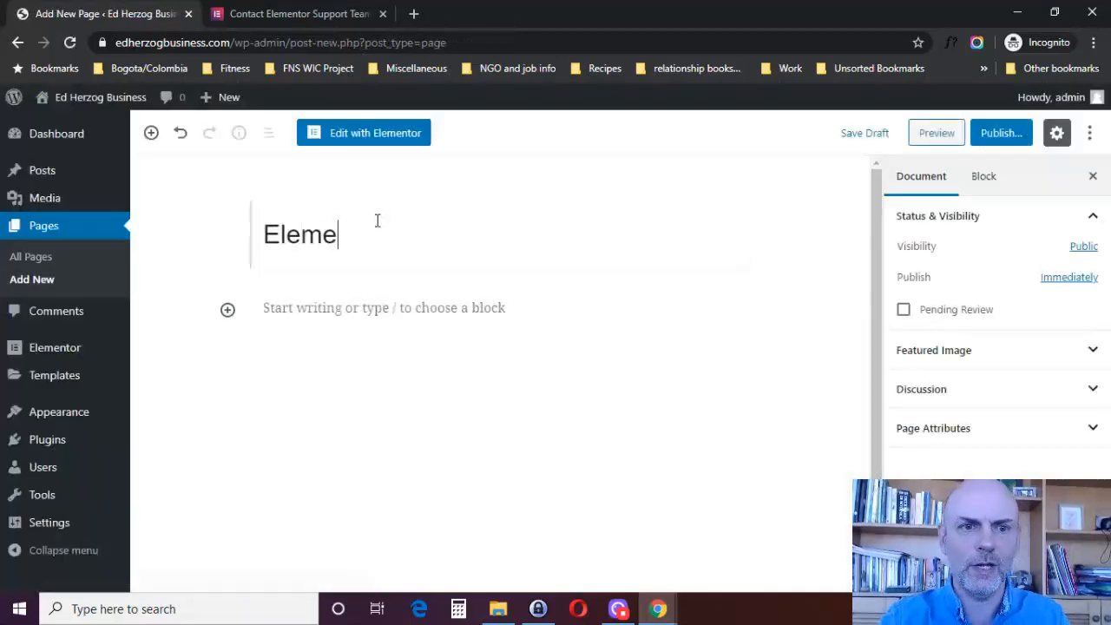
pyautogui.write('ntor Tria')
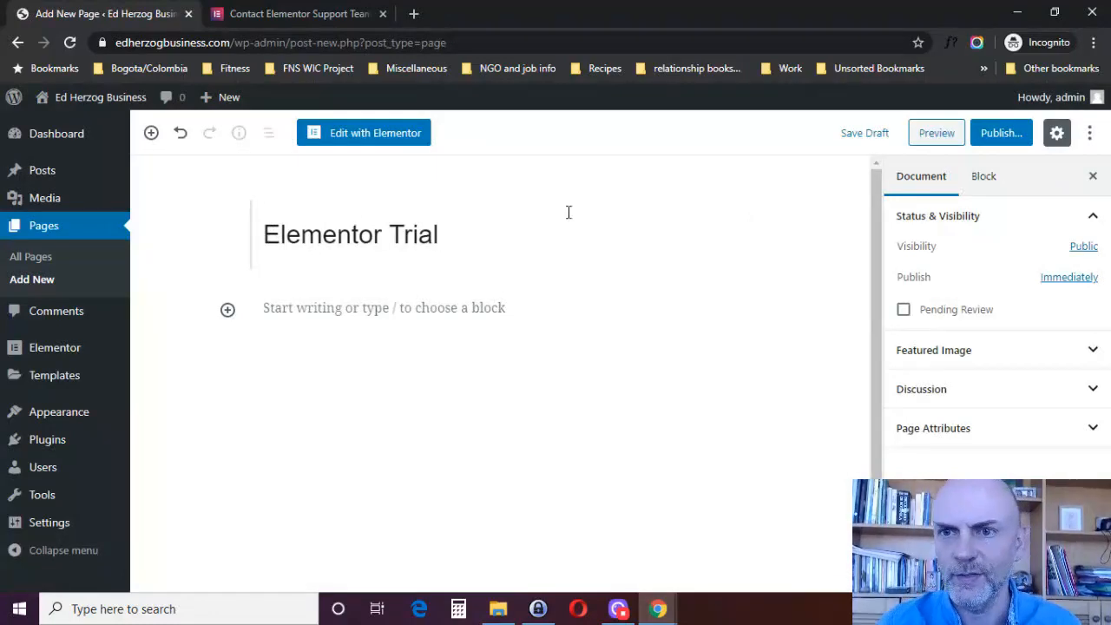
pyautogui.write('l')
pyautogui.click(864, 133)
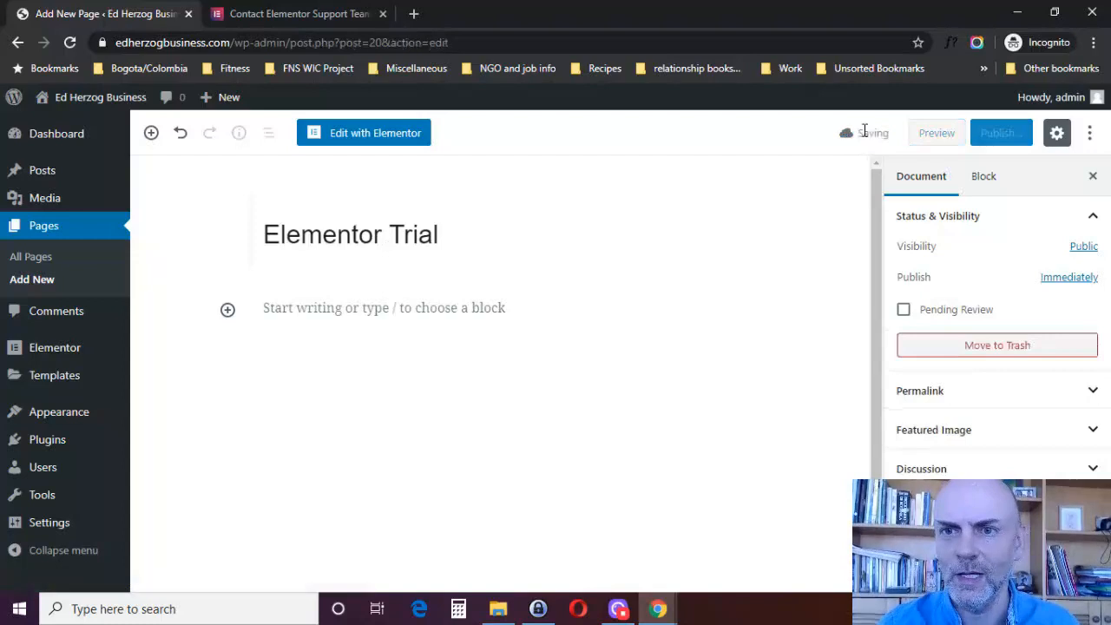
# Open the page in the Elementor editor and look over its header, content area, sidebar and footer
pyautogui.click(377, 133)
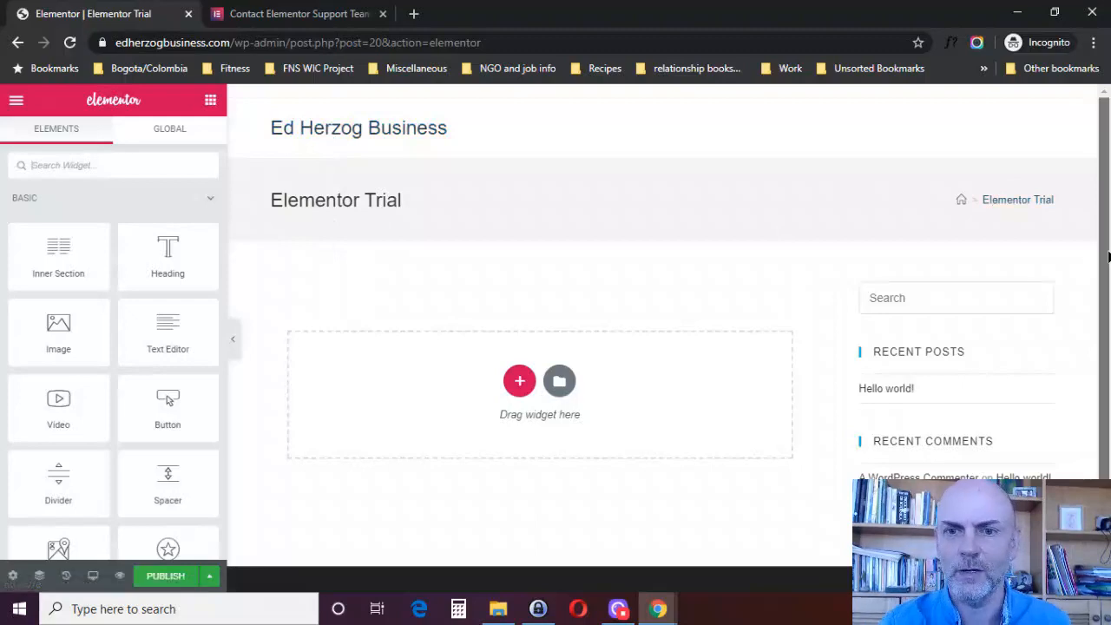
pyautogui.scroll(-2, 1107, 256)
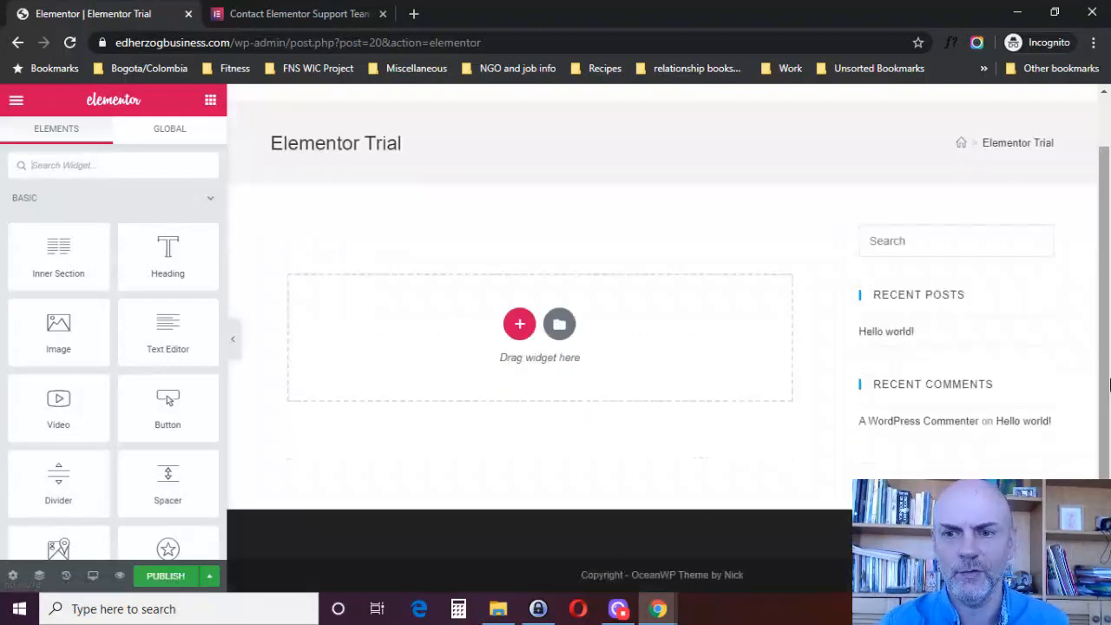
pyautogui.scroll(2, 482, 221)
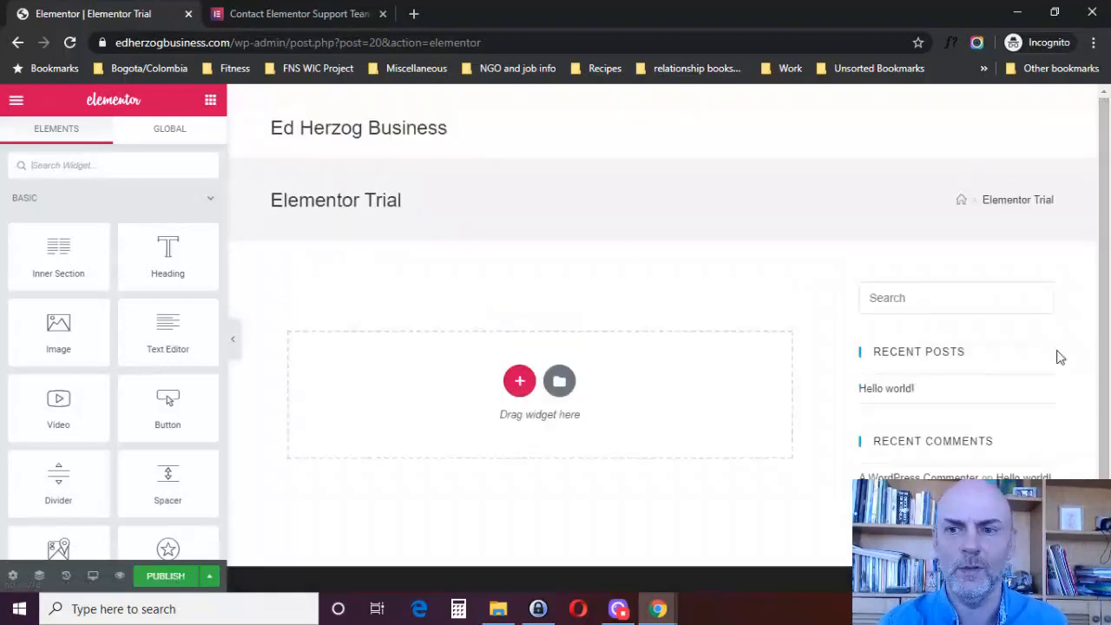
pyautogui.scroll(-2, 1104, 347)
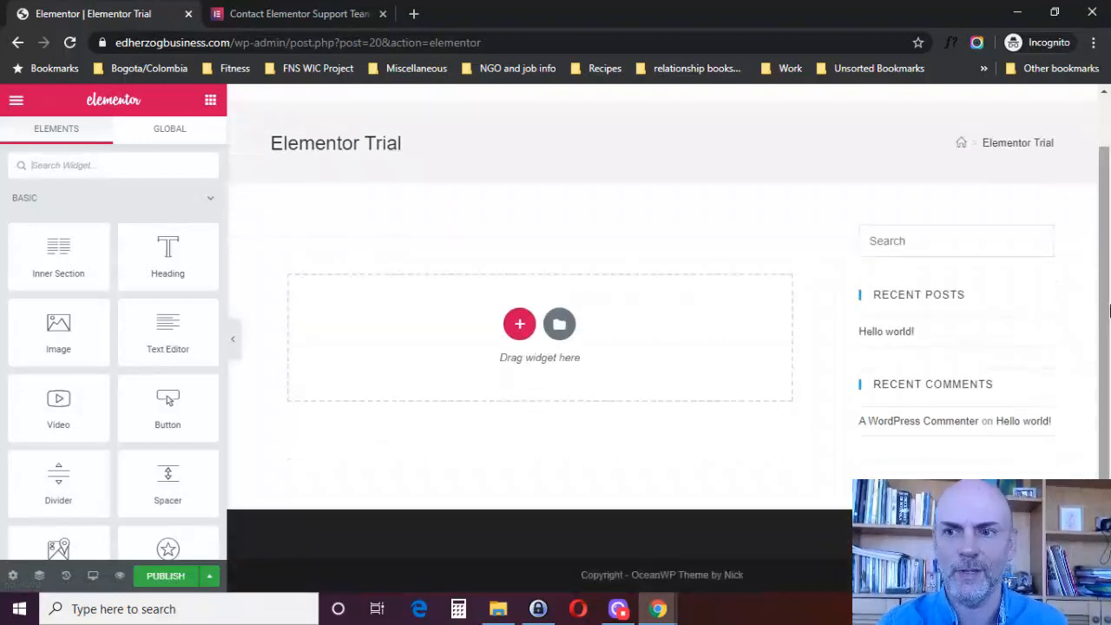
pyautogui.scroll(2, 1104, 322)
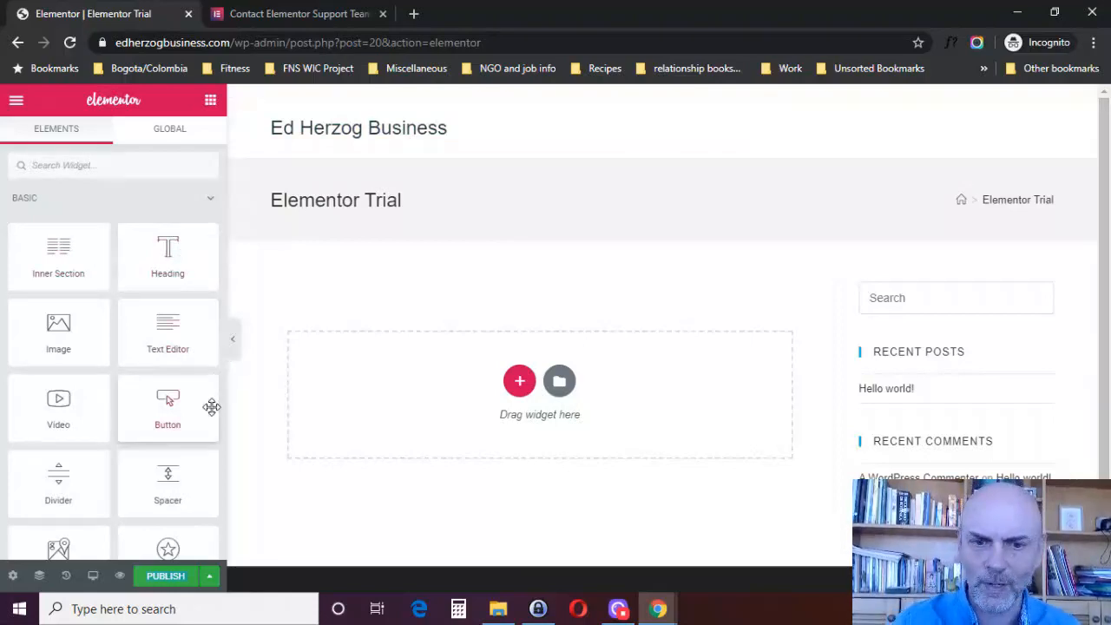
# Browse the available Elementor widgets and collapse the Basic and General widget categories
pyautogui.scroll(-1, 211, 407)
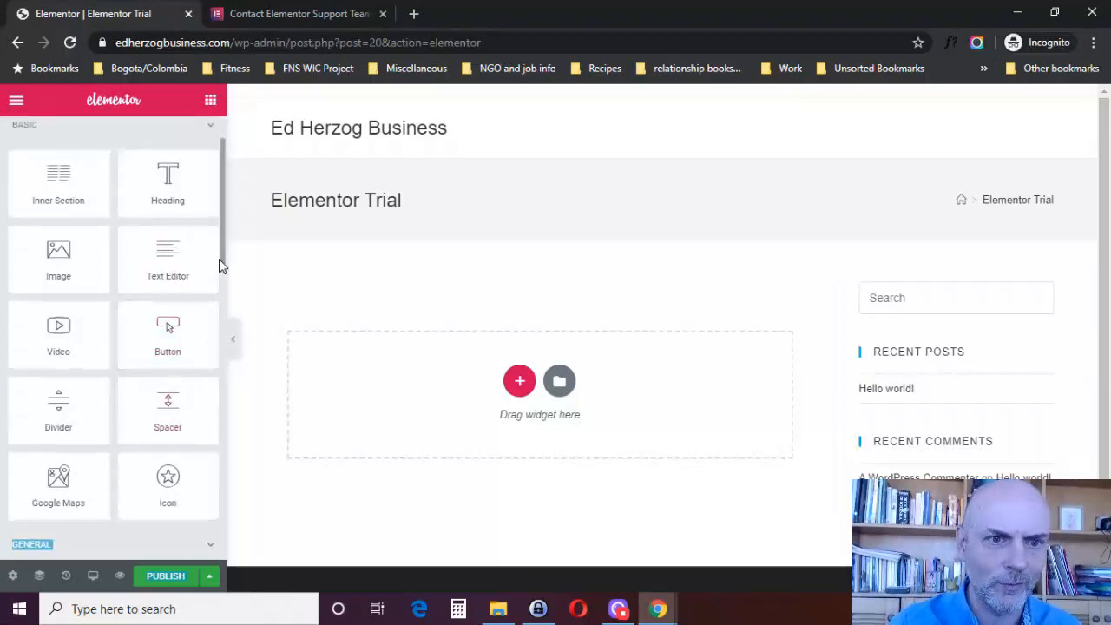
pyautogui.scroll(-10, 222, 260)
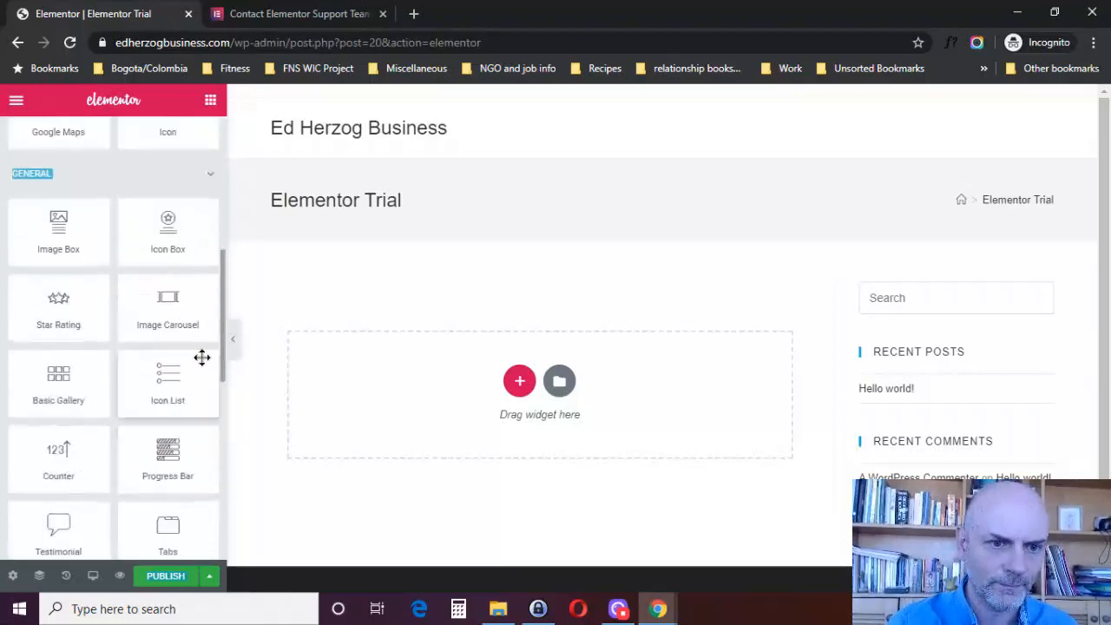
pyautogui.moveTo(215, 476); pyautogui.dragTo(218, 237)
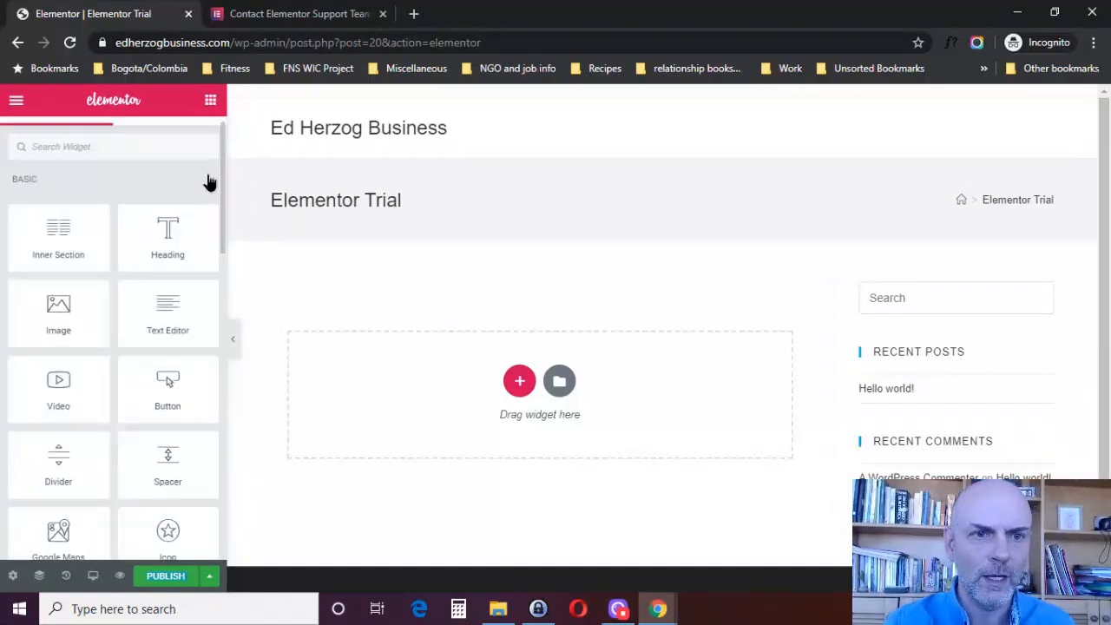
pyautogui.click(208, 180)
pyautogui.click(210, 223)
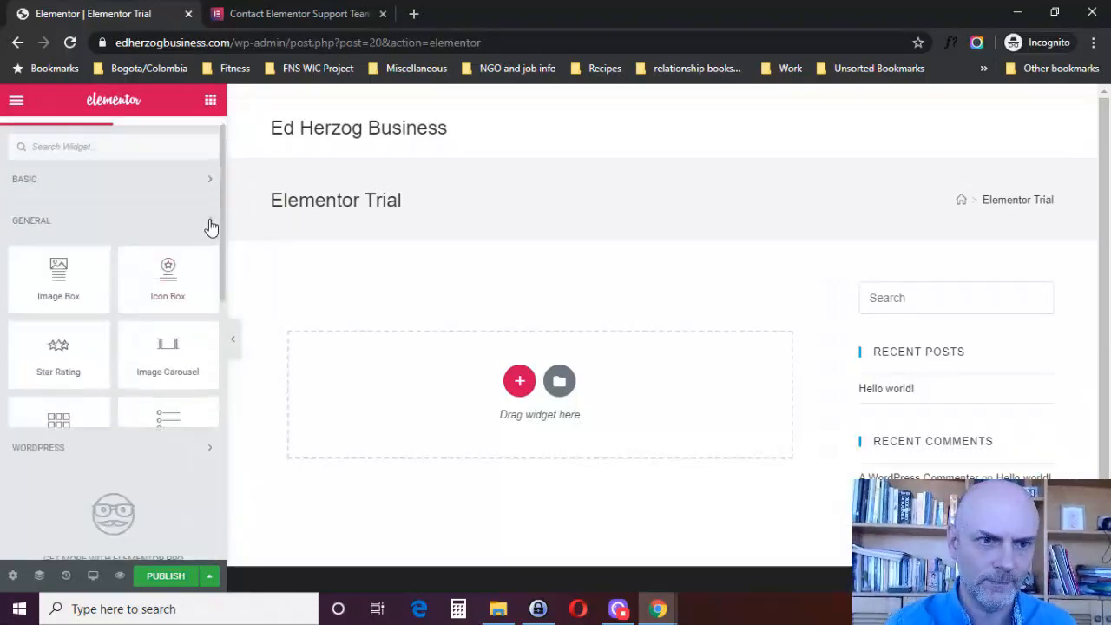
# Look through the WordPress widget category, collapse it and expand the Basic widget category again
pyautogui.click(204, 285)
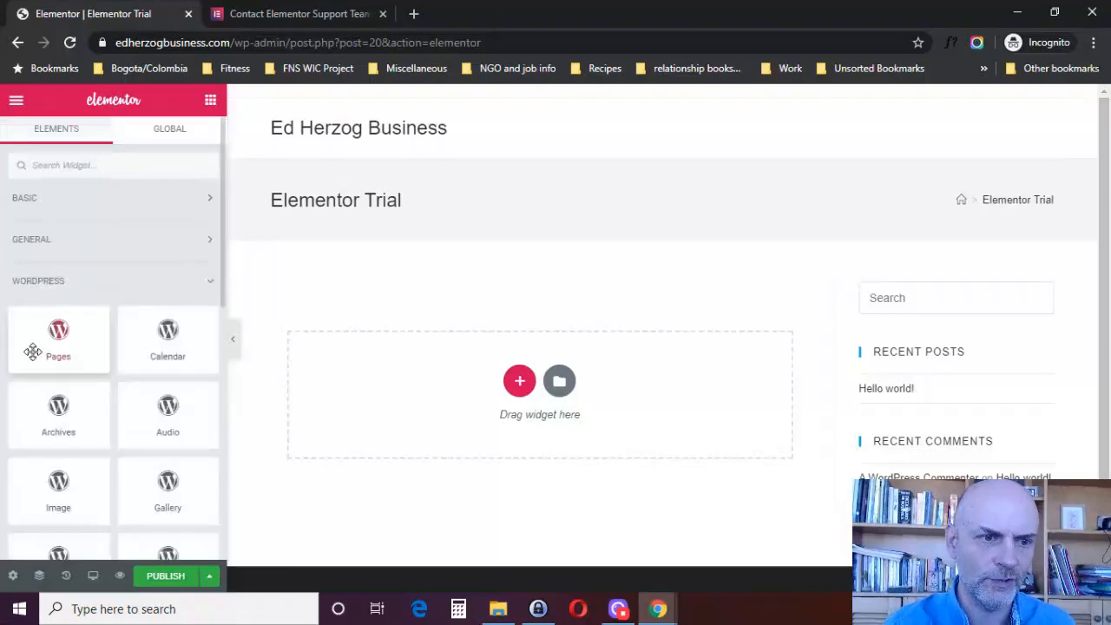
pyautogui.click(209, 283)
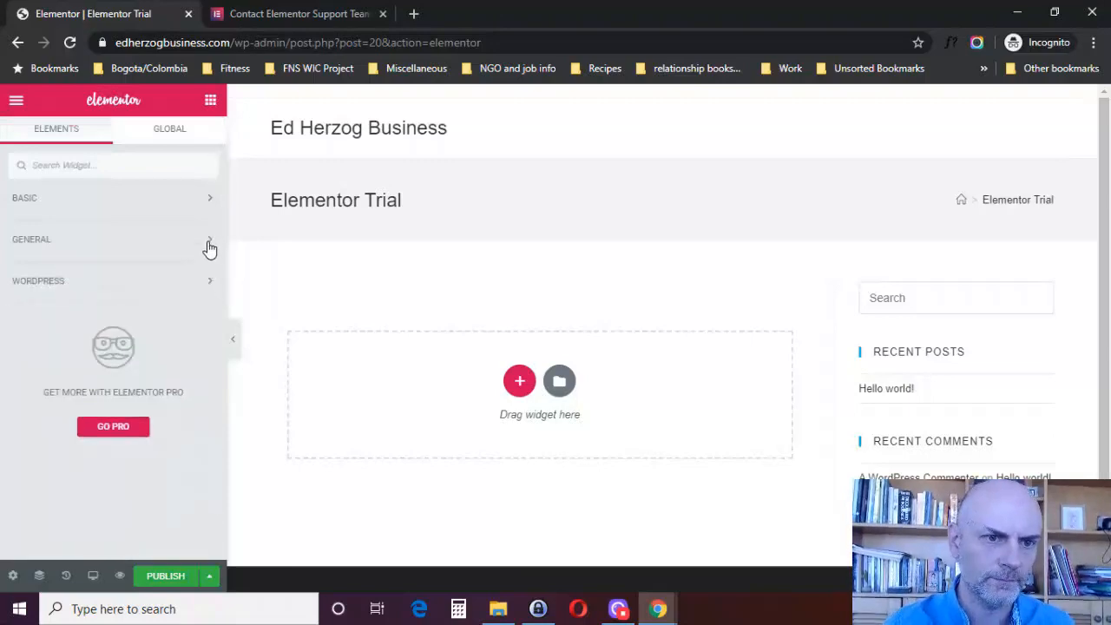
pyautogui.click(208, 241)
pyautogui.click(209, 201)
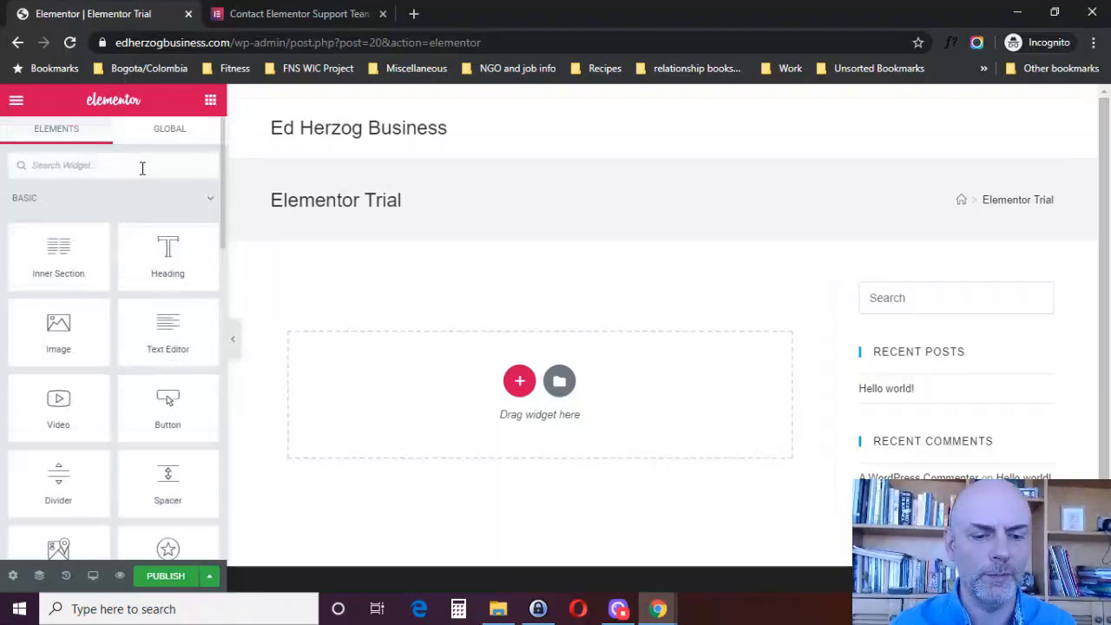
# Search the widgets for "video", view the Global widget section and return to the full list of elements
pyautogui.write('video')
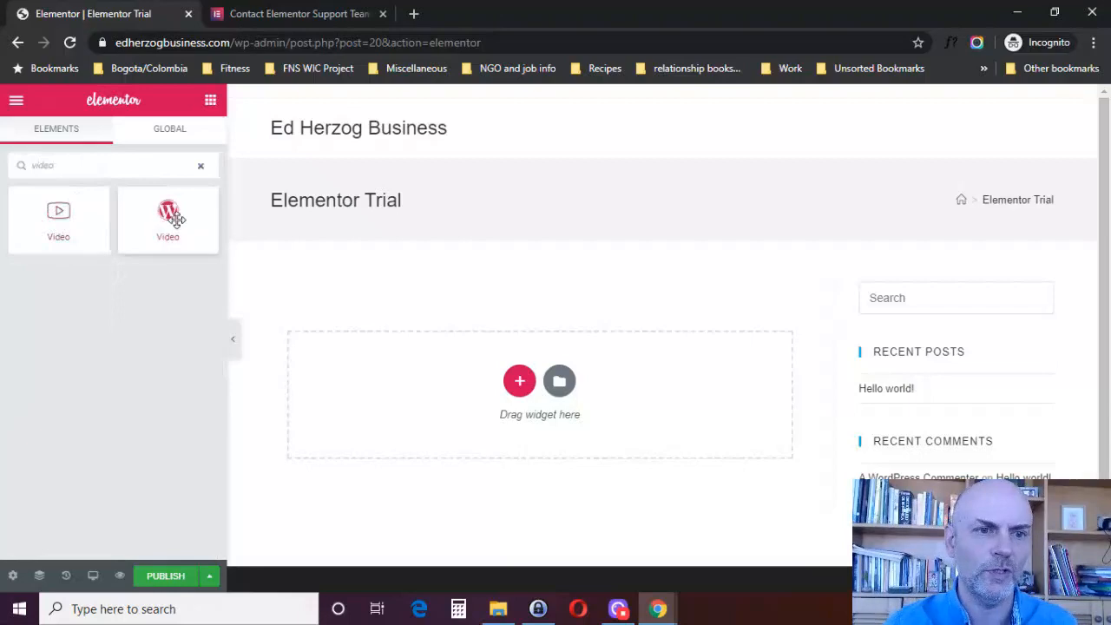
pyautogui.click(162, 137)
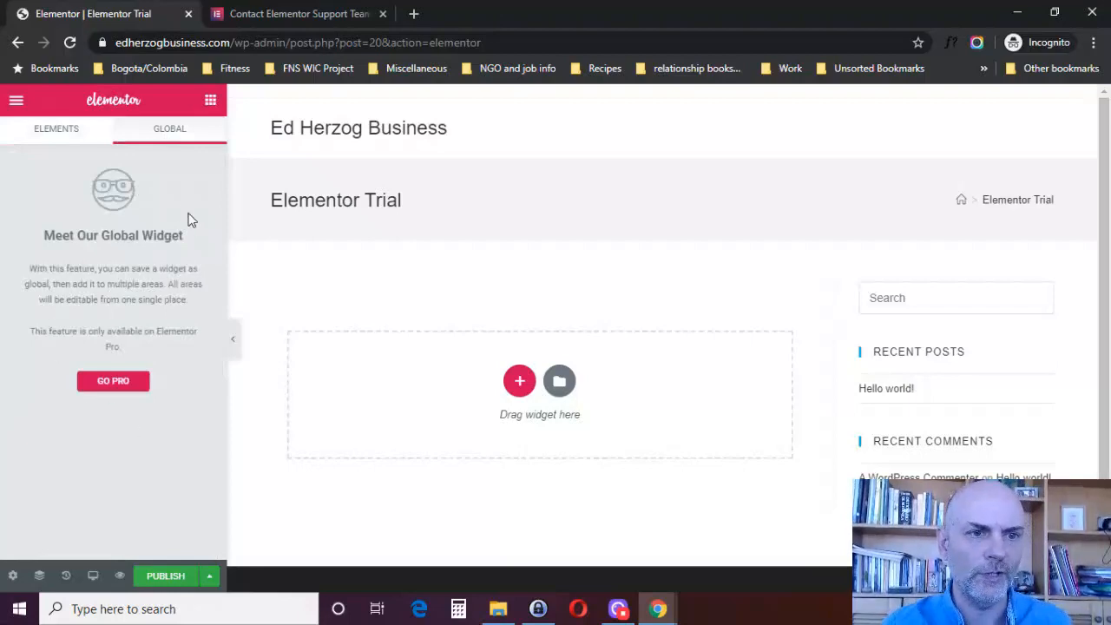
pyautogui.click(47, 139)
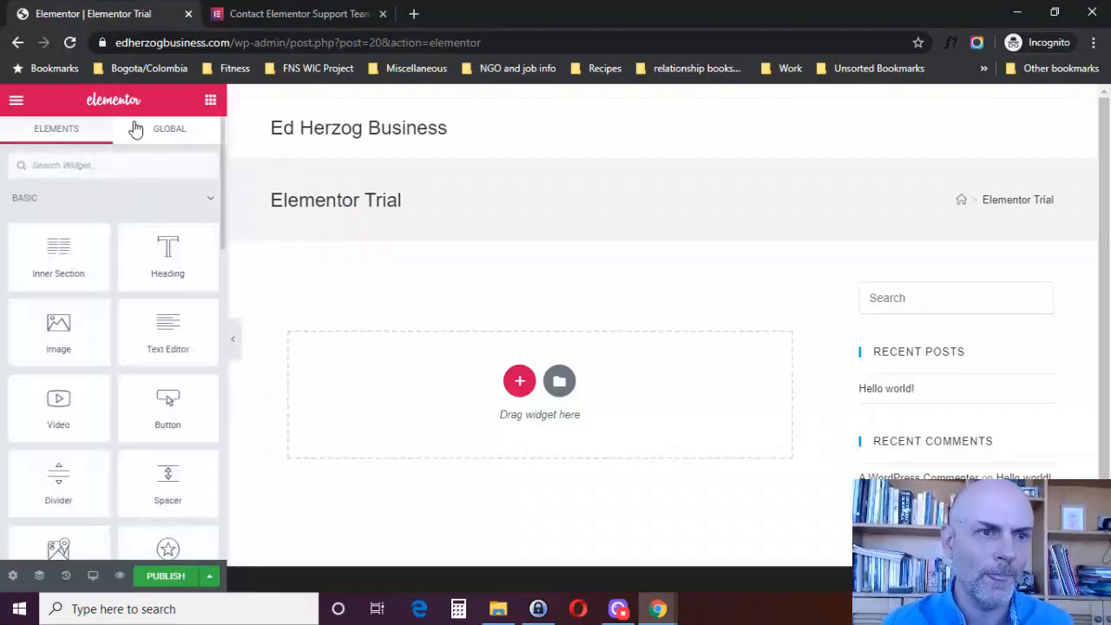
# View Elementor's Default Colors palettes and the Default Fonts settings
pyautogui.click(16, 102)
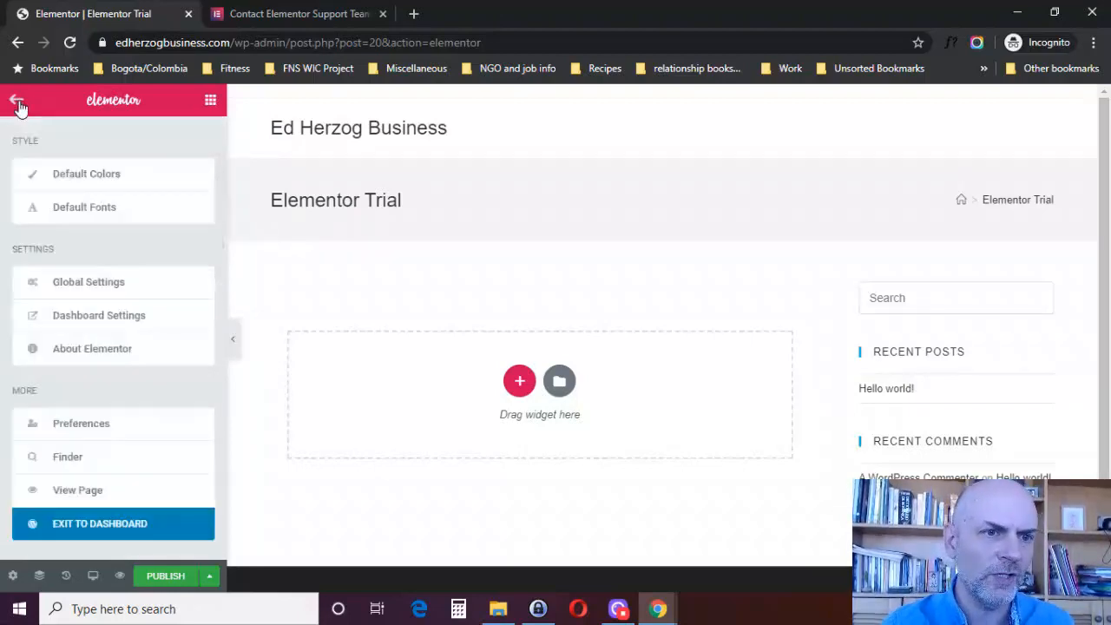
pyautogui.click(99, 178)
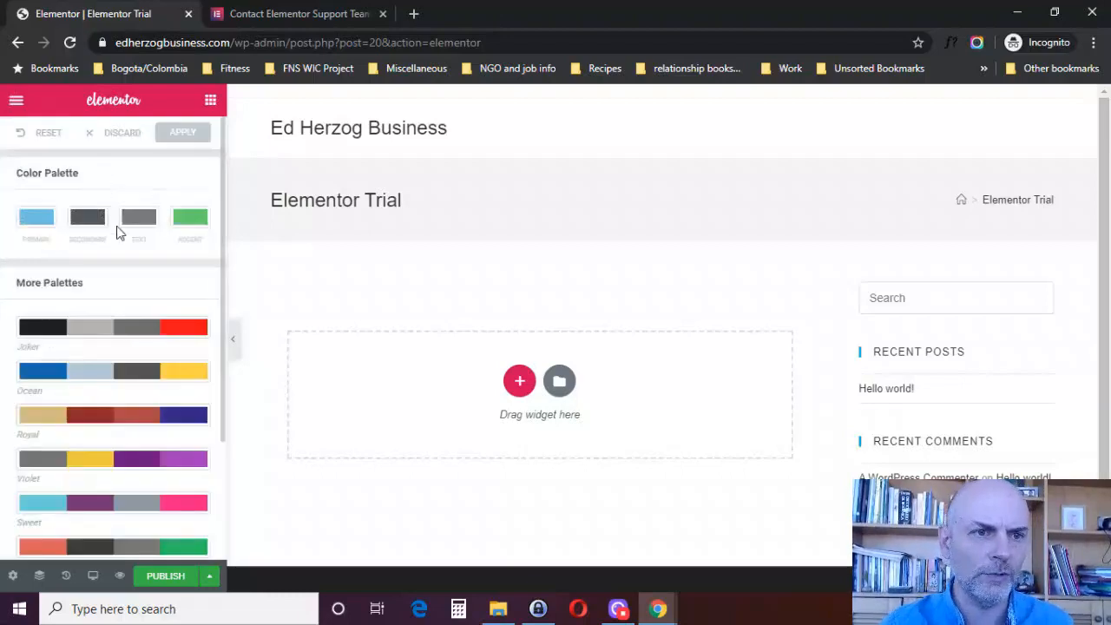
pyautogui.click(17, 104)
pyautogui.click(74, 212)
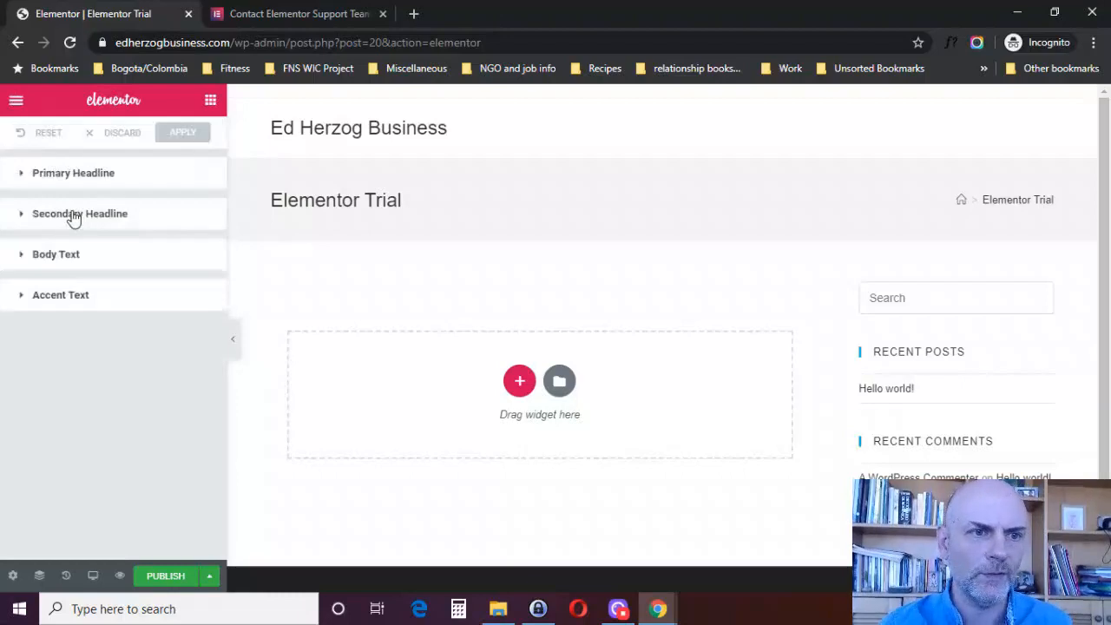
pyautogui.click(18, 104)
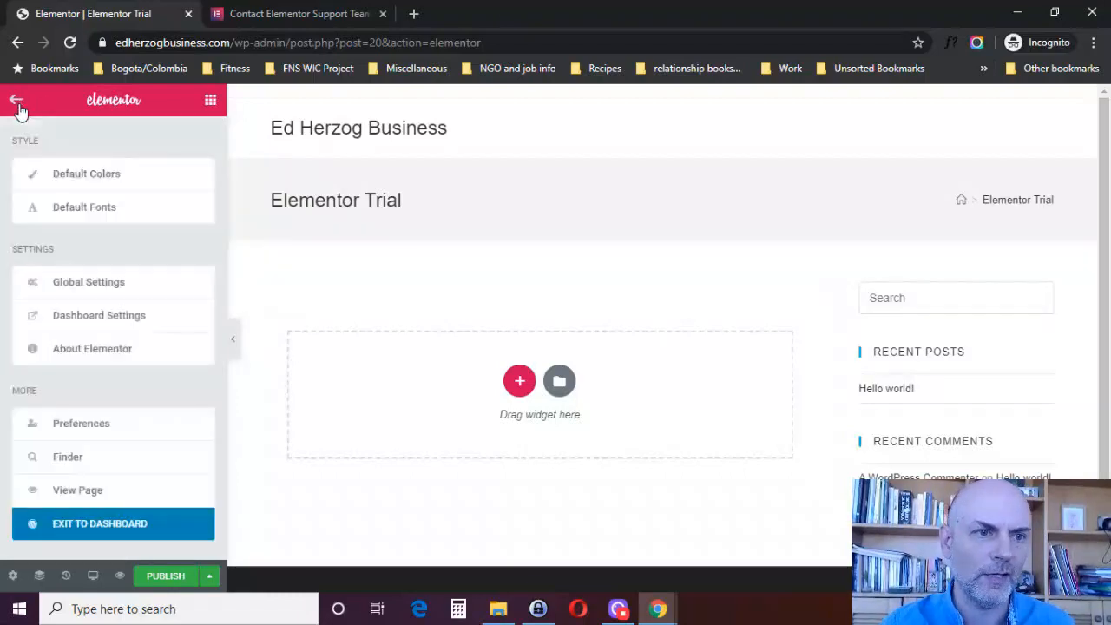
# View the Global Settings and the Dashboard Settings, closing the extra browser tab that opens
pyautogui.click(92, 283)
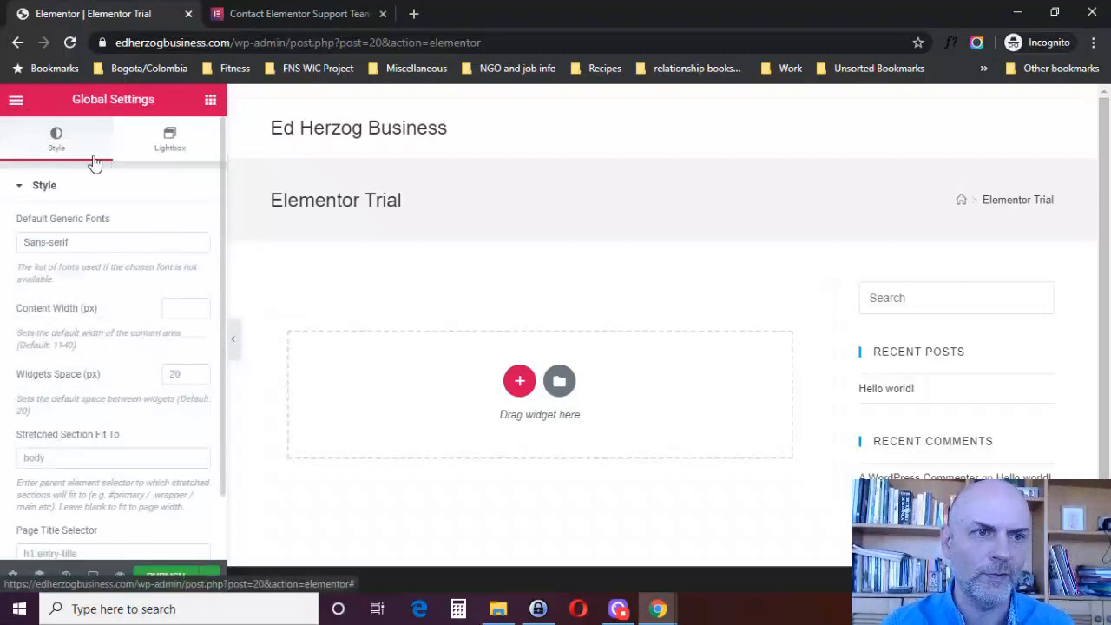
pyautogui.click(18, 103)
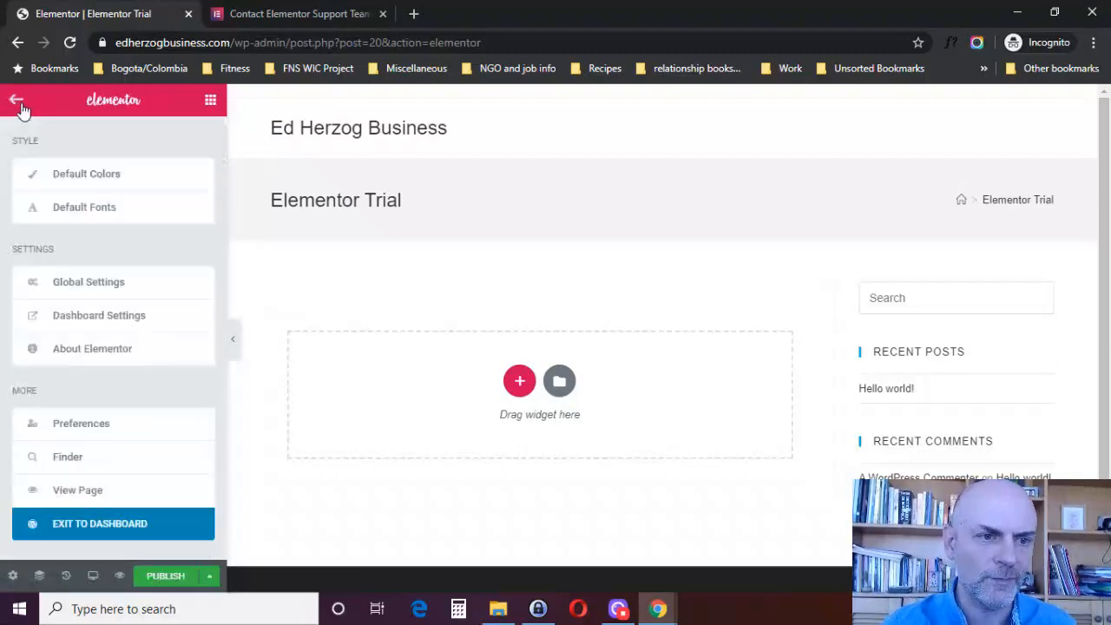
pyautogui.click(109, 318)
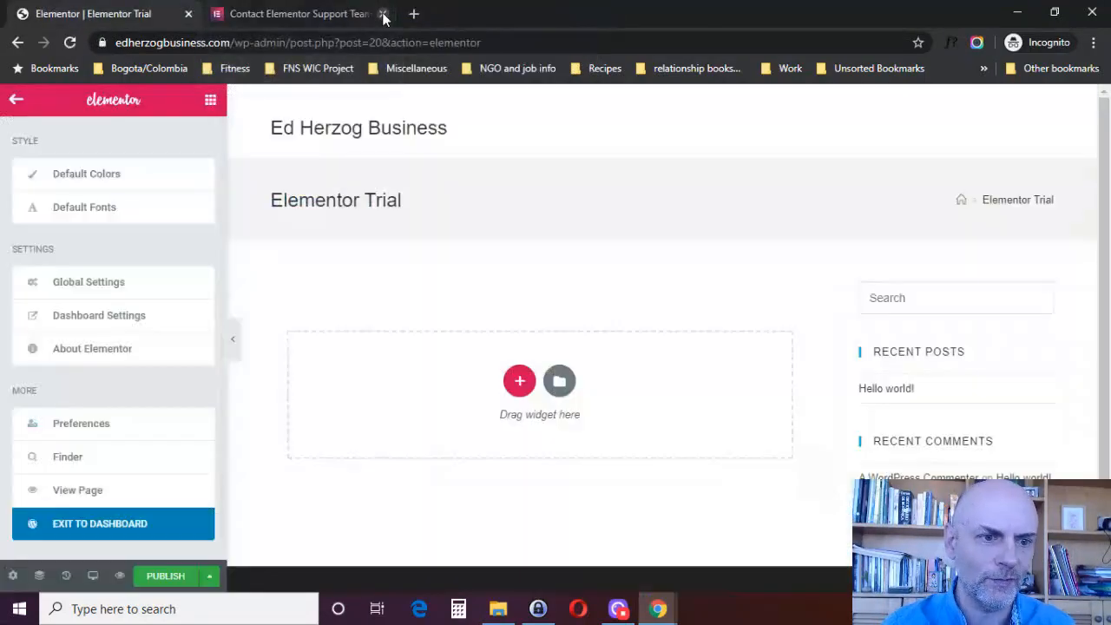
pyautogui.click(382, 14)
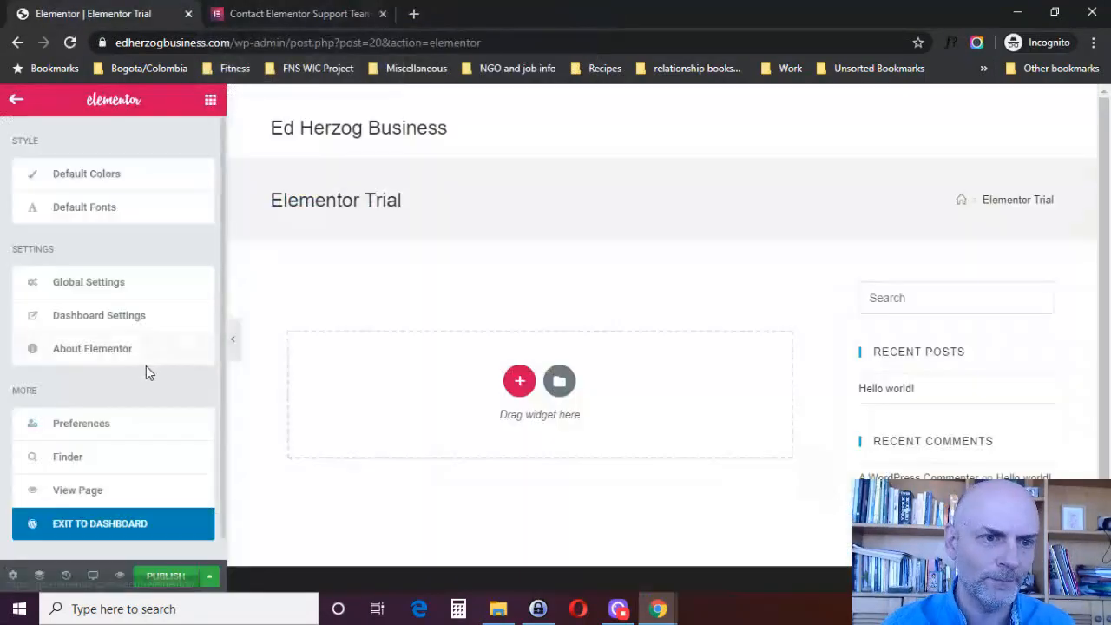
# Open the editor preferences and switch Editing Handles on and back off
pyautogui.click(71, 433)
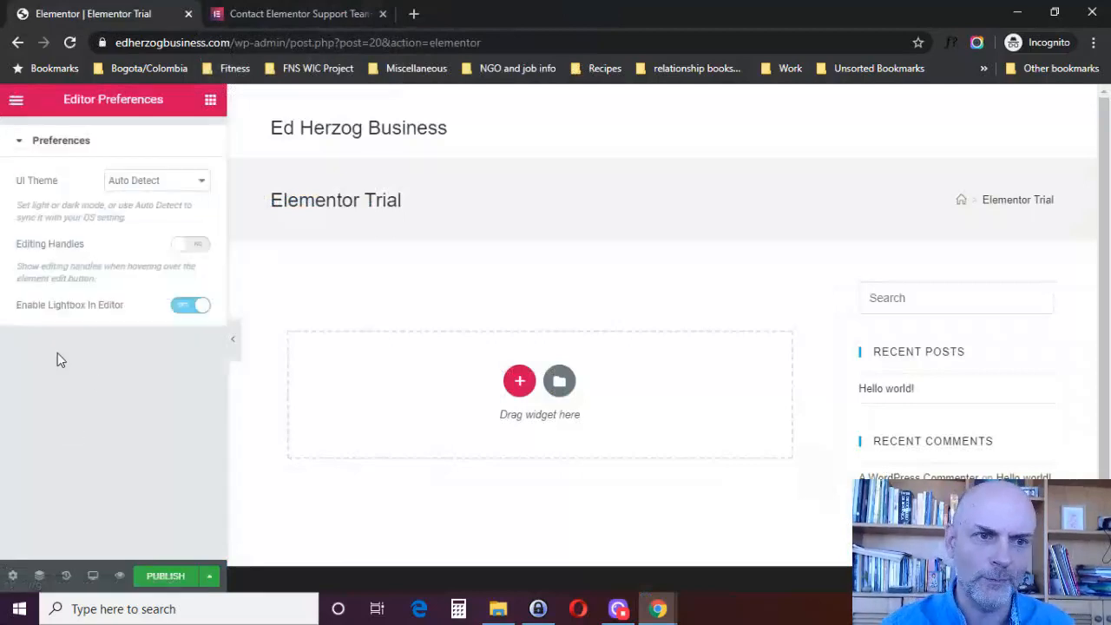
pyautogui.click(192, 246)
pyautogui.click(193, 247)
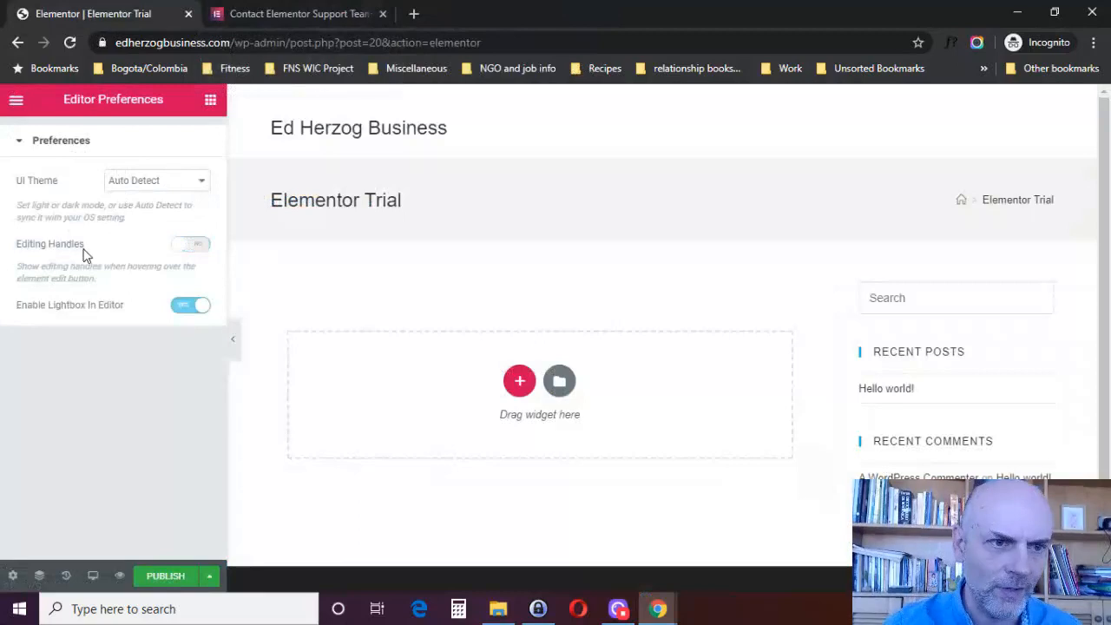
pyautogui.click(17, 101)
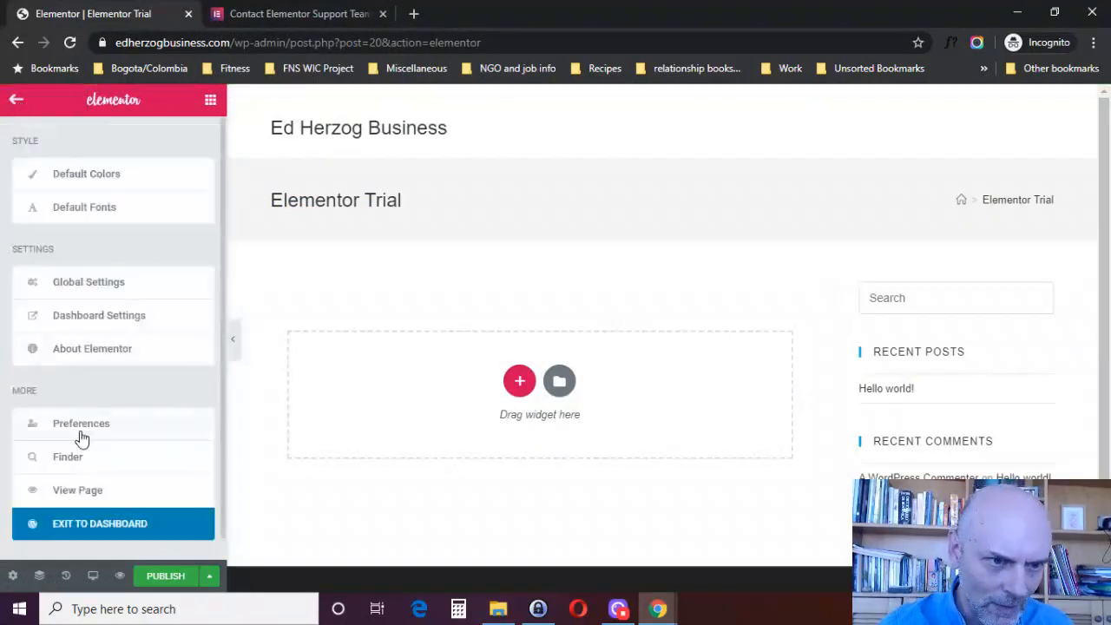
# Search the Finder for "page", open Add New Post in a new tab and close that tab again
pyautogui.click(77, 458)
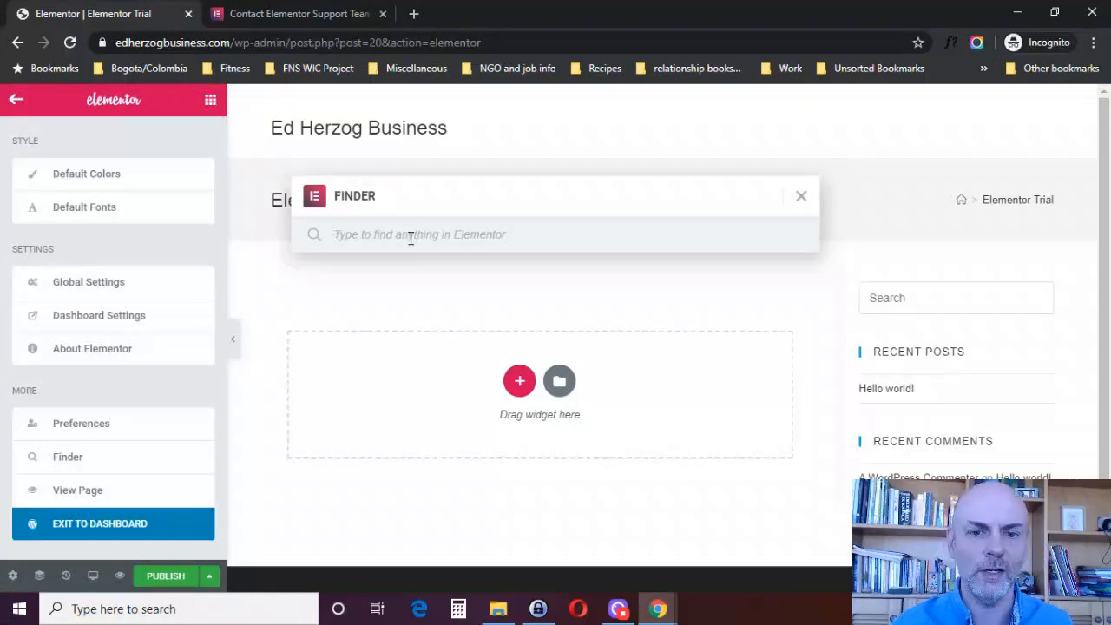
pyautogui.write('page')
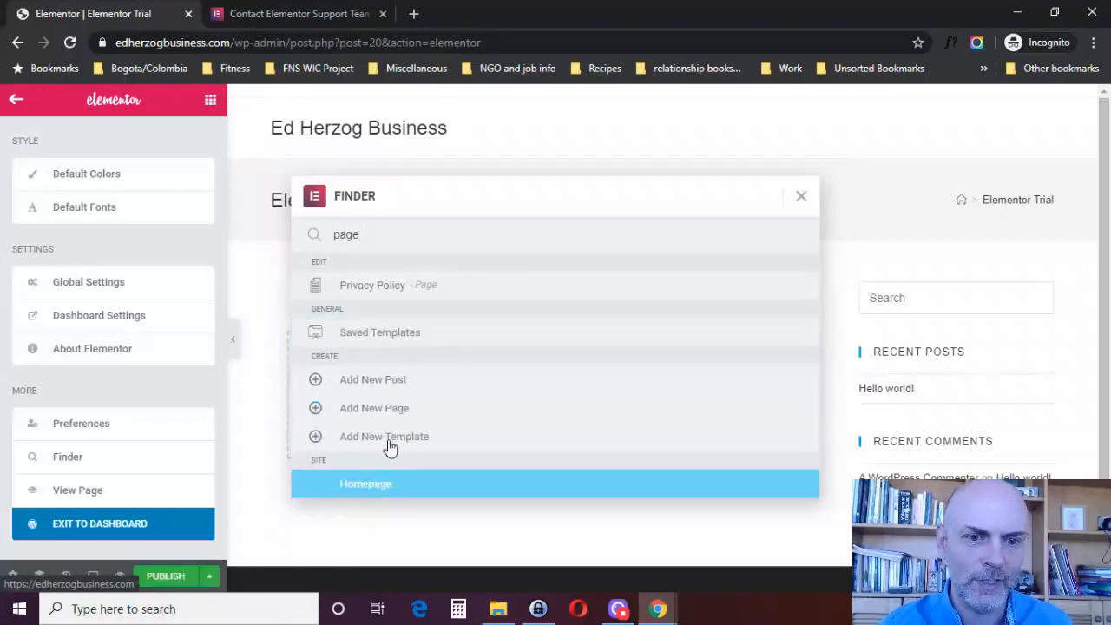
pyautogui.rightClick(408, 382)
pyautogui.click(469, 393)
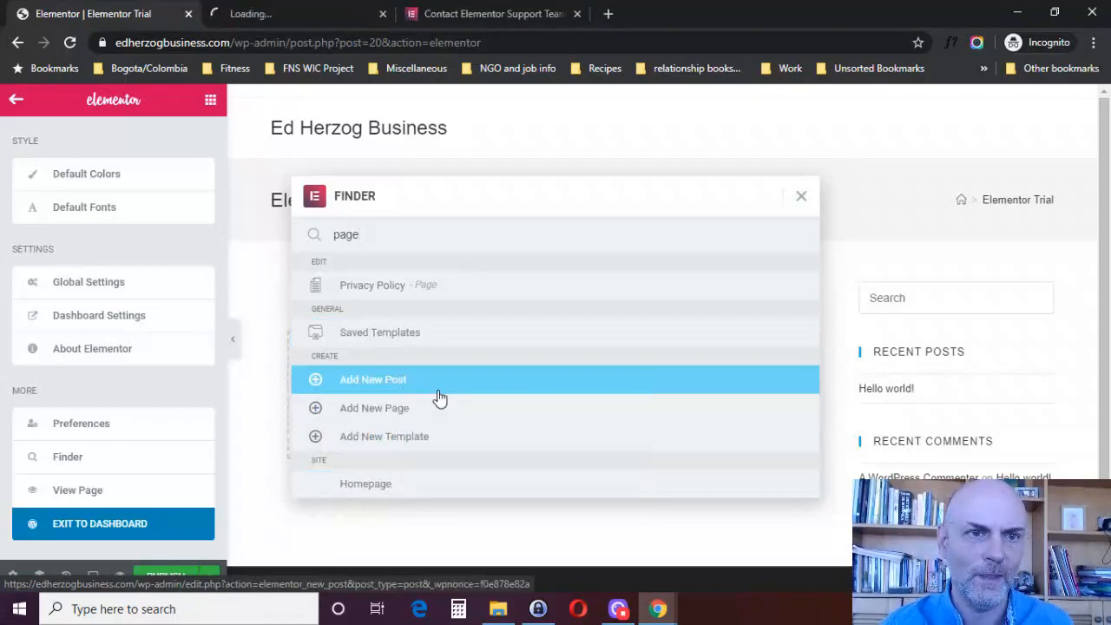
pyautogui.click(278, 7)
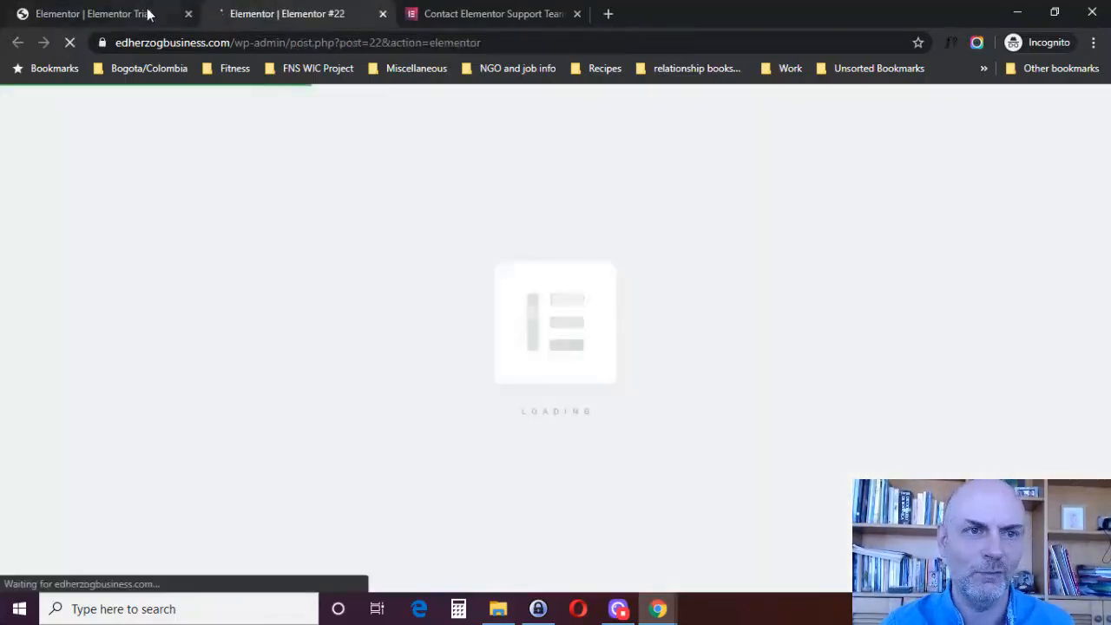
pyautogui.click(147, 13)
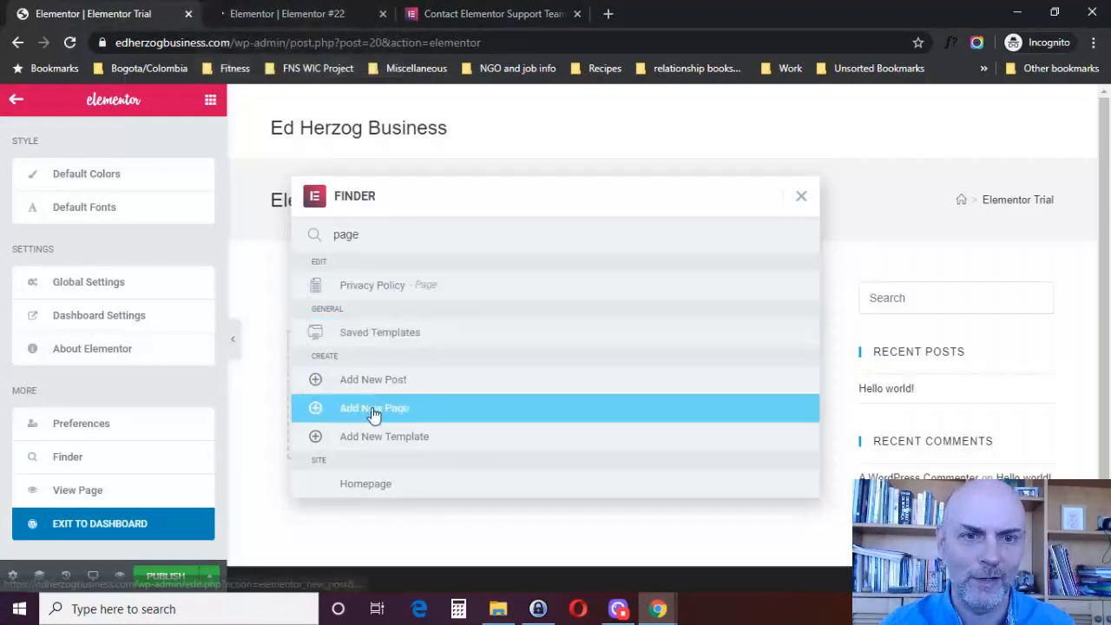
pyautogui.click(383, 13)
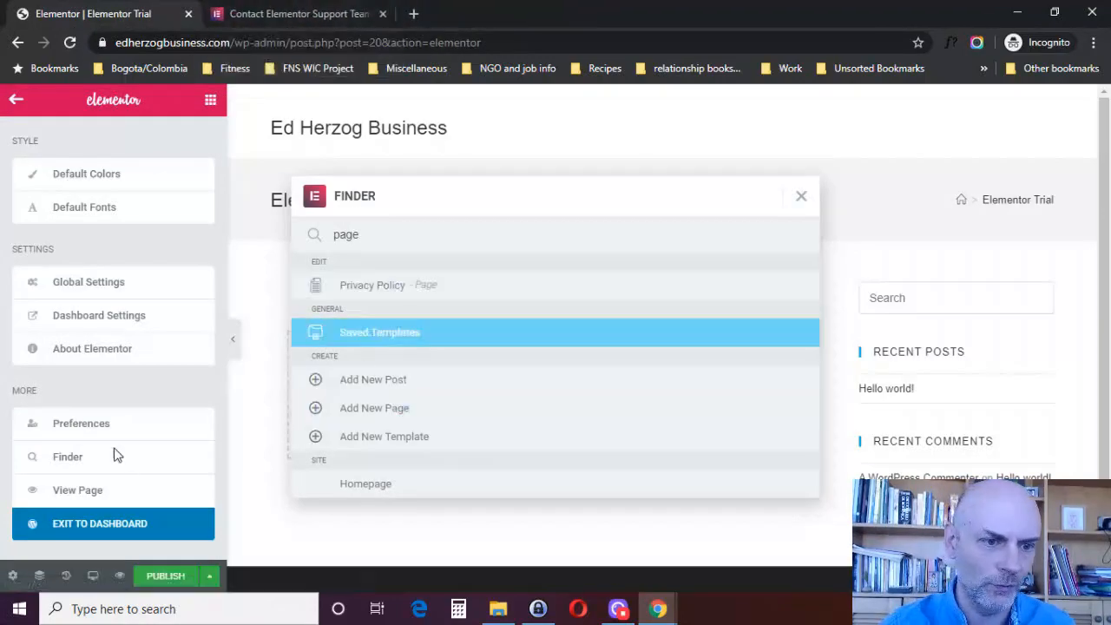
# View the Elementor Trial page outside the editor, leaving without saving, and return to the Elementor editor
pyautogui.click(85, 495)
pyautogui.click(85, 495)
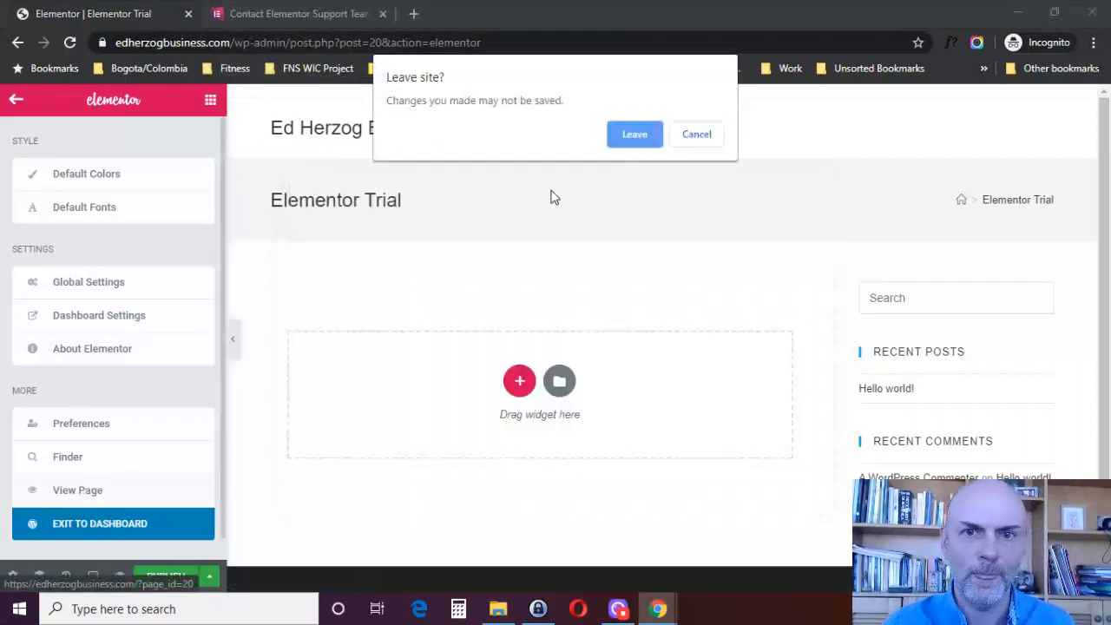
pyautogui.click(654, 146)
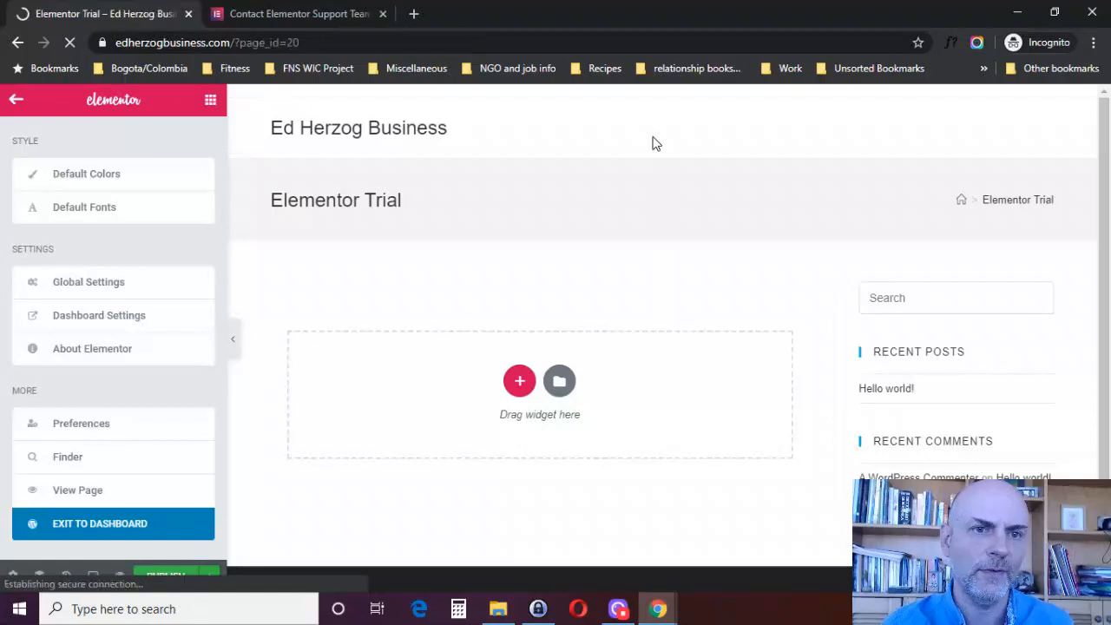
pyautogui.click(18, 43)
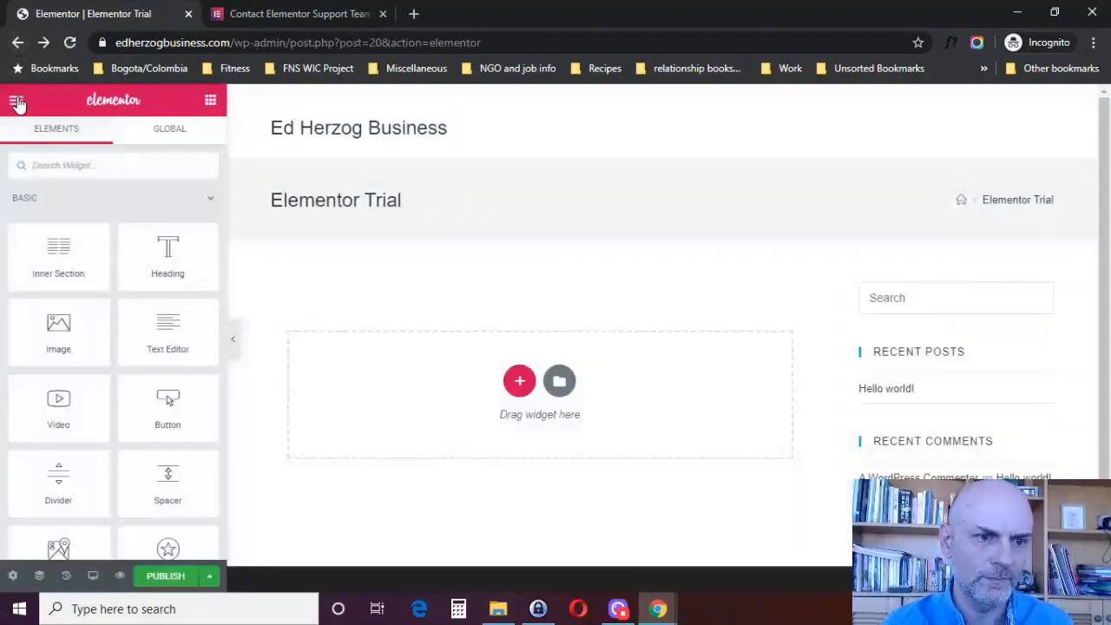
# Open the page settings and look over the available page status options, keeping Draft
pyautogui.click(15, 100)
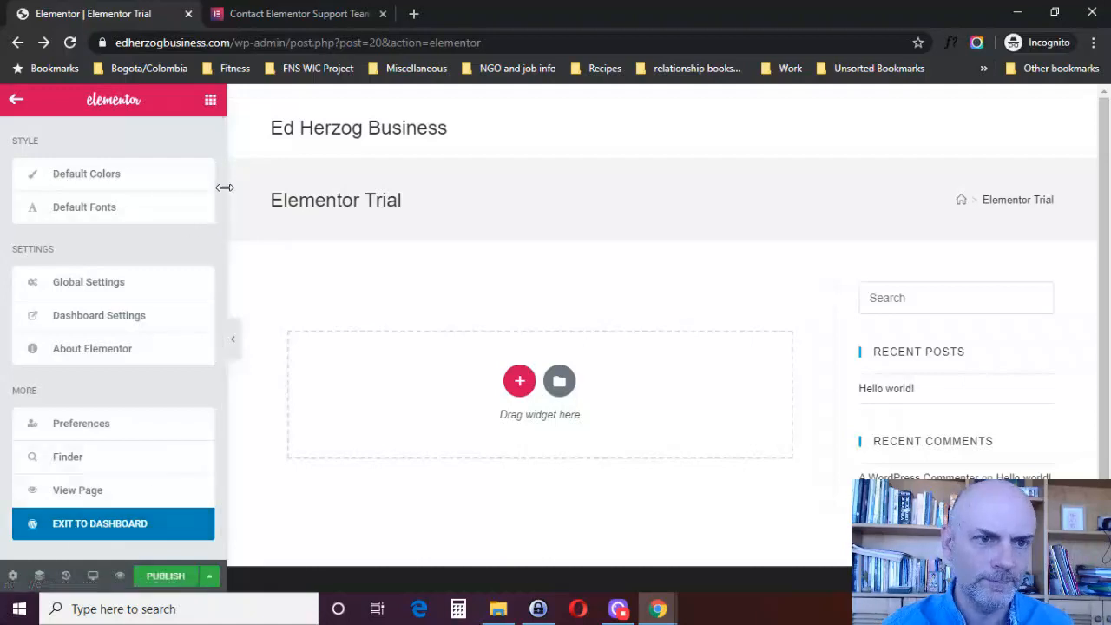
pyautogui.scroll(-1, 219, 208)
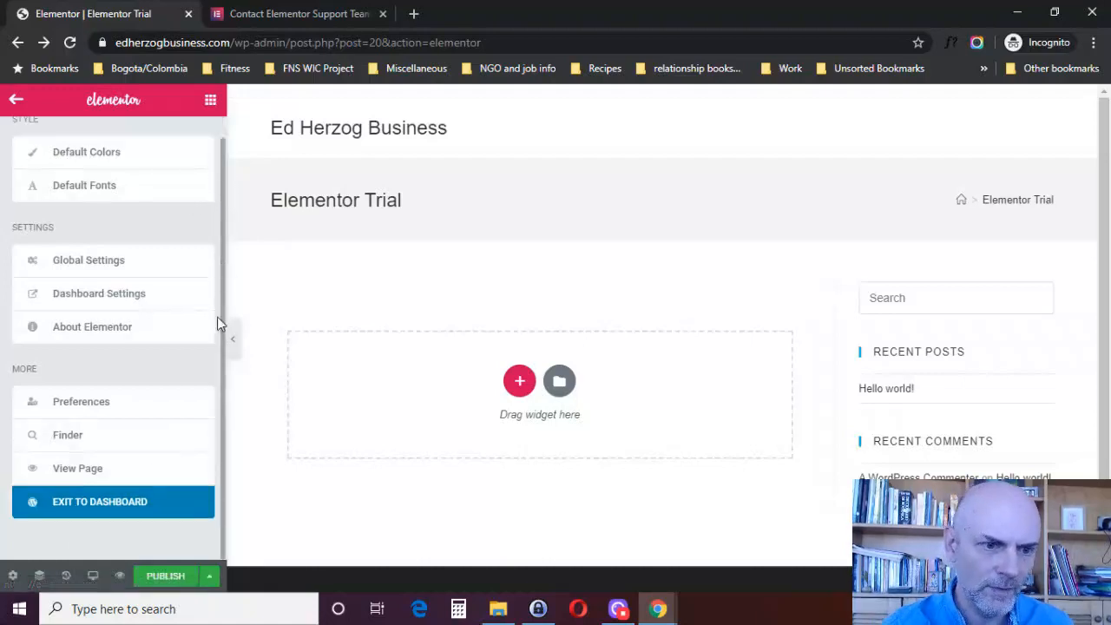
pyautogui.click(13, 577)
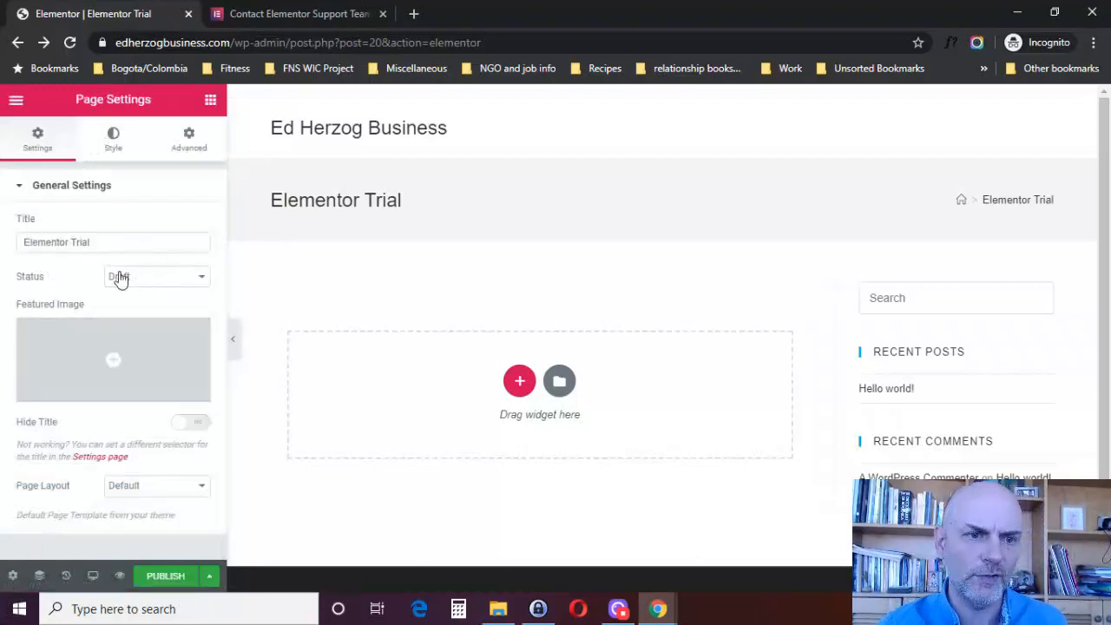
pyautogui.click(149, 286)
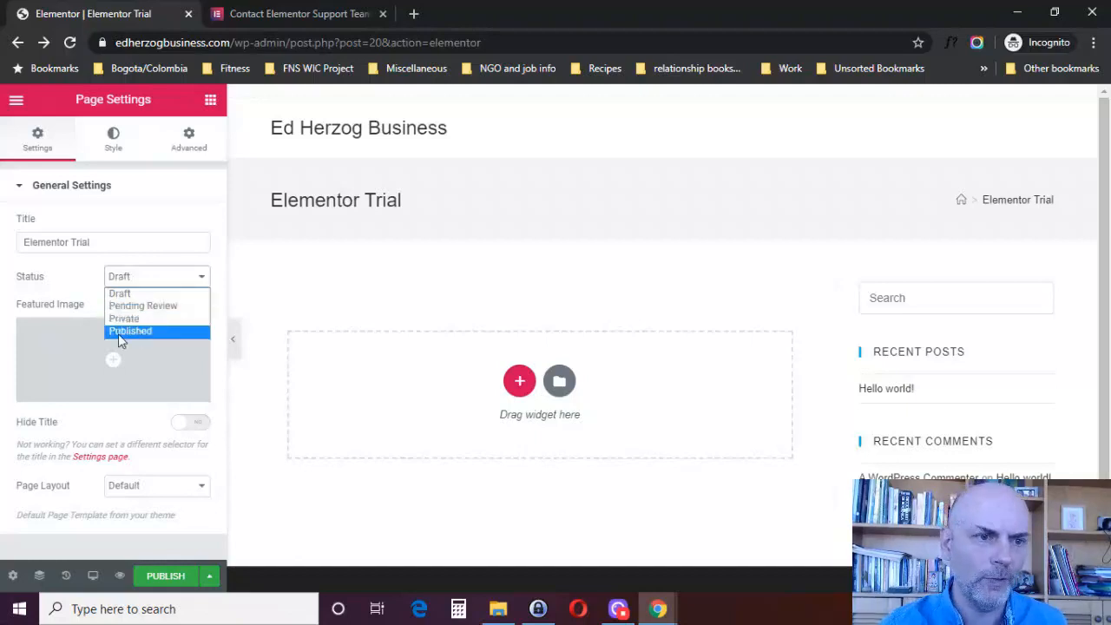
pyautogui.click(74, 308)
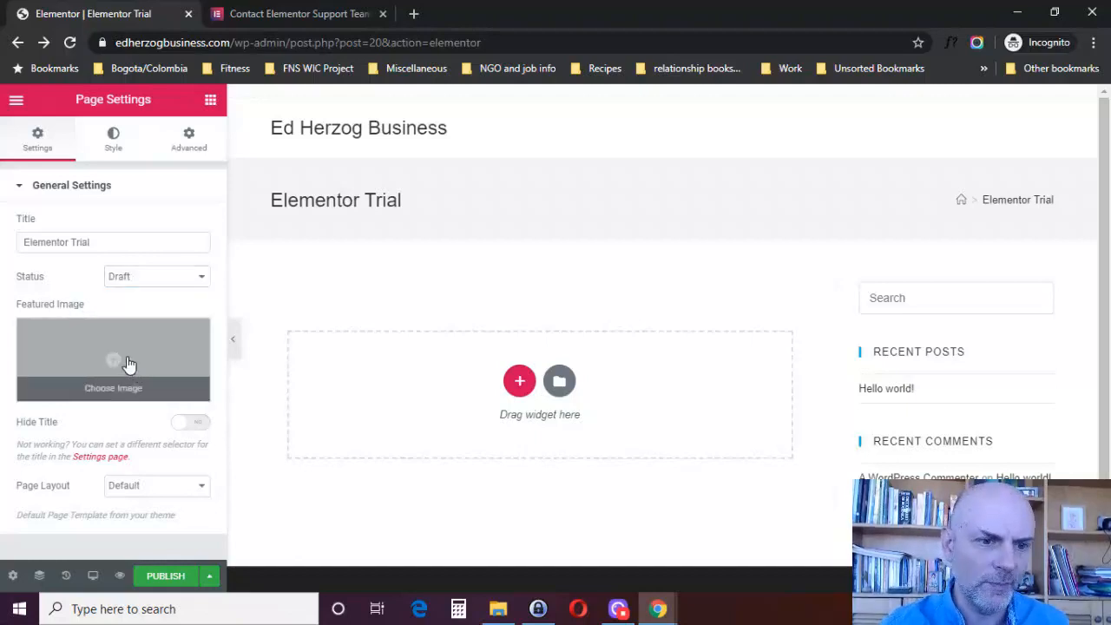
# Try the Elementor Canvas page layout and set the page layout to Elementor Full Width
pyautogui.click(142, 491)
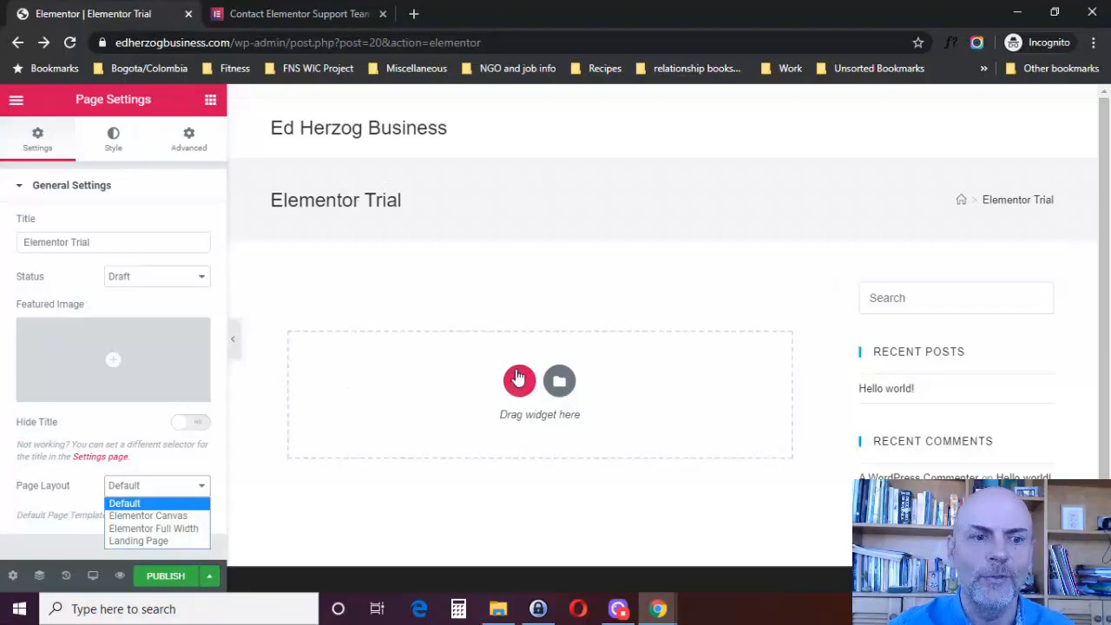
pyautogui.click(189, 517)
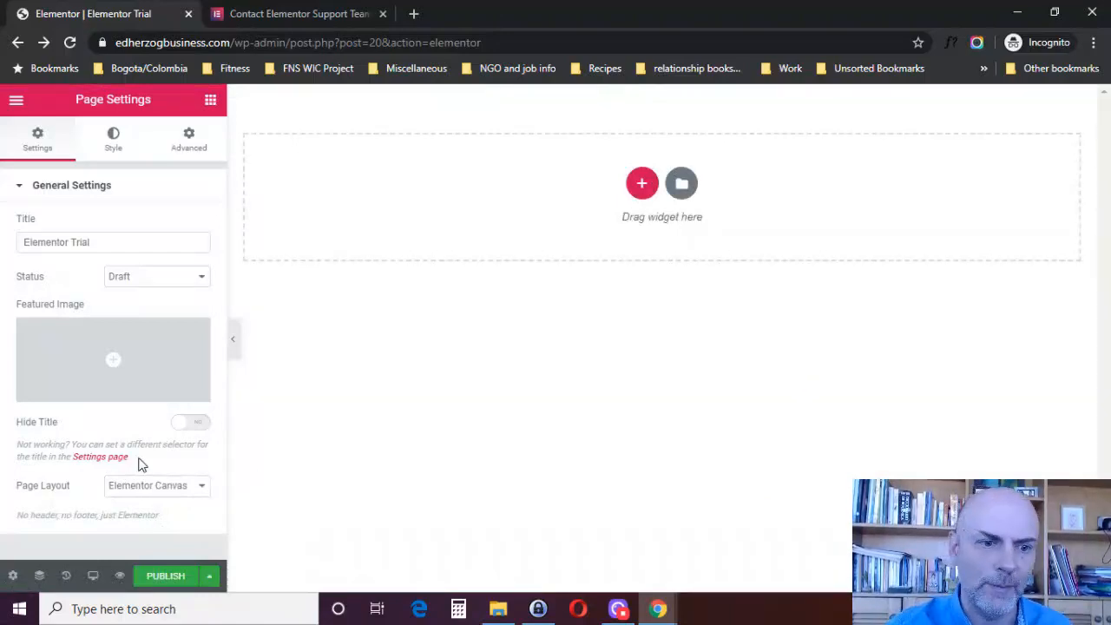
pyautogui.click(131, 488)
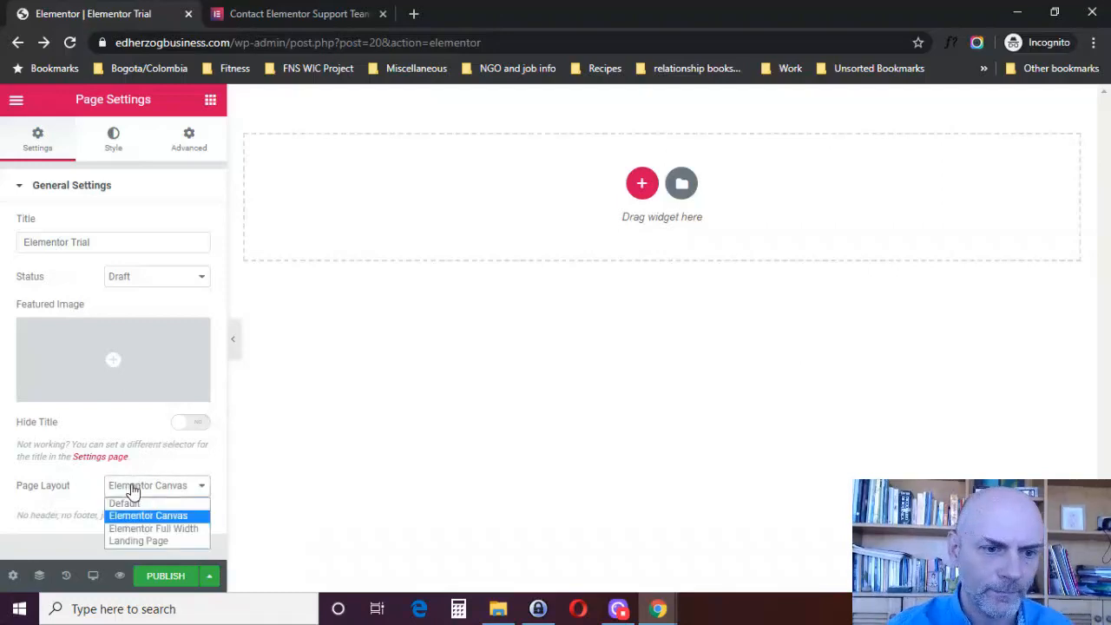
pyautogui.click(159, 529)
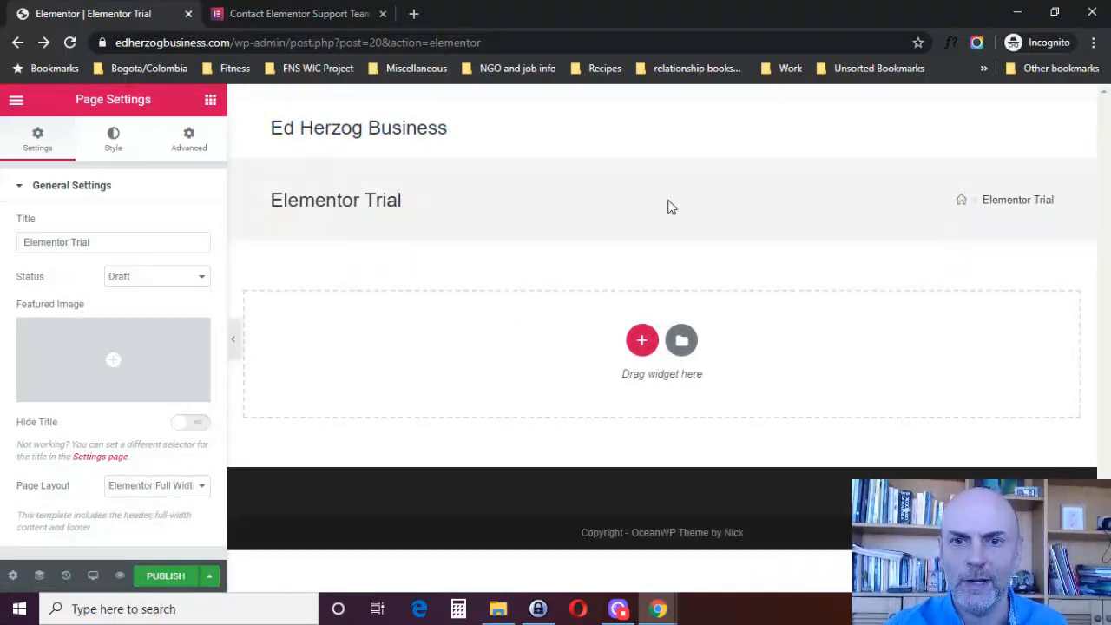
# Try the Landing Page layout for the Elementor Trial page and bring up the layout choices again
pyautogui.click(182, 491)
pyautogui.click(155, 543)
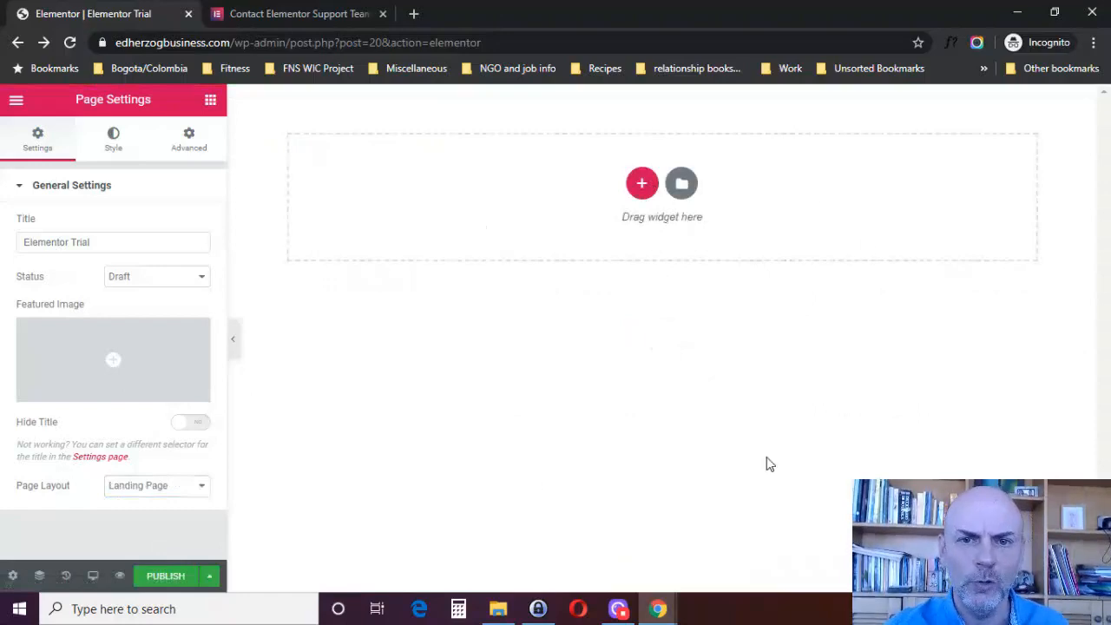
pyautogui.click(145, 493)
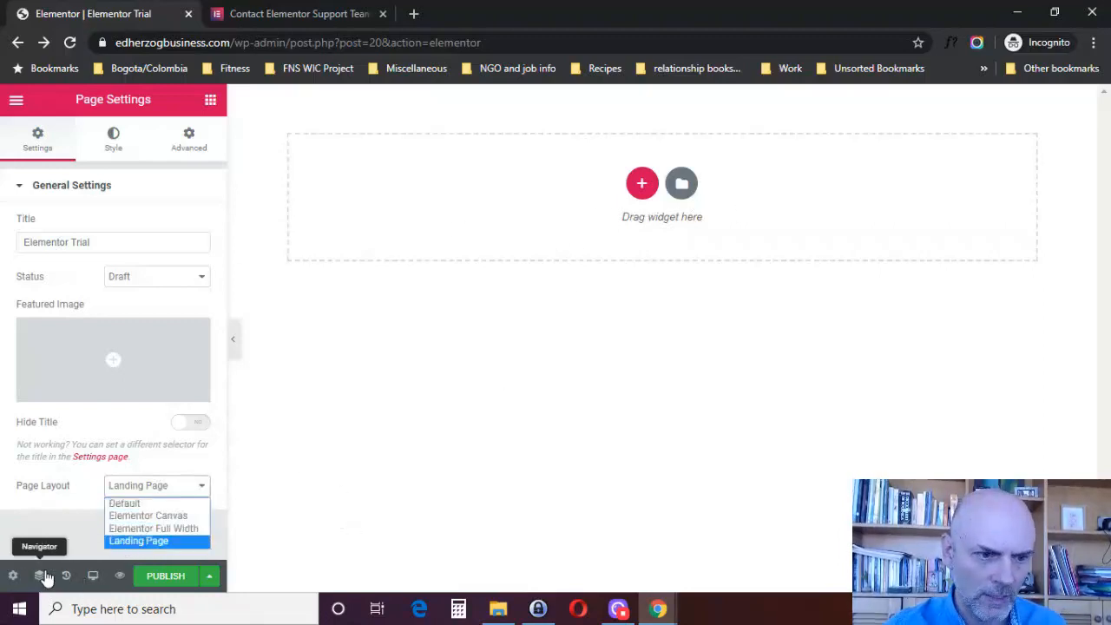
# Look over the Style and Advanced sections of the page settings, including body style and Custom CSS
pyautogui.click(129, 144)
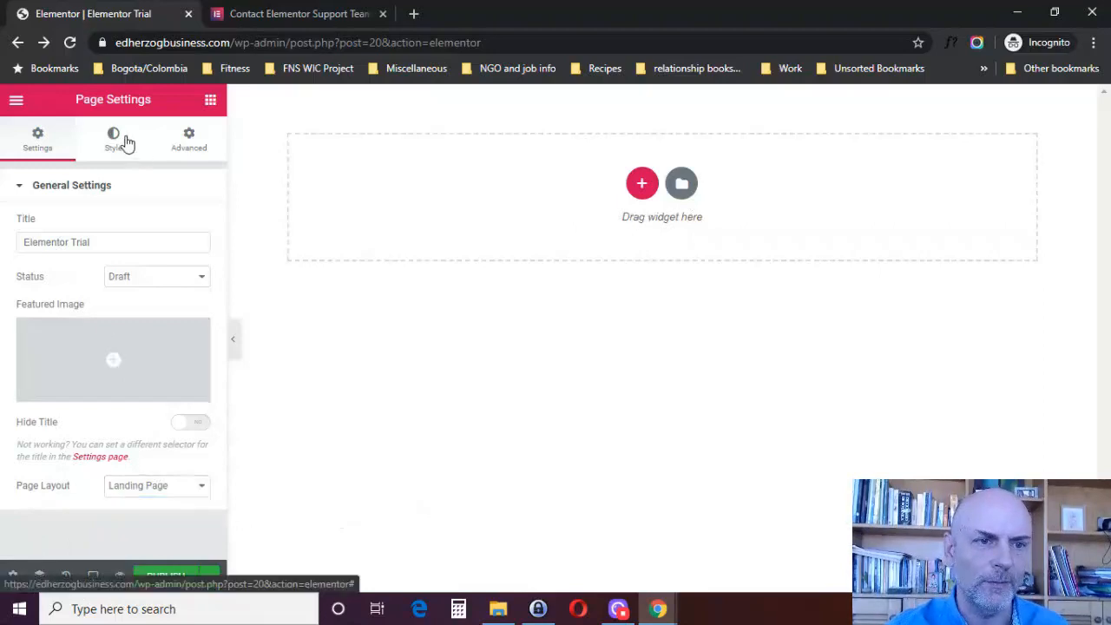
pyautogui.click(124, 141)
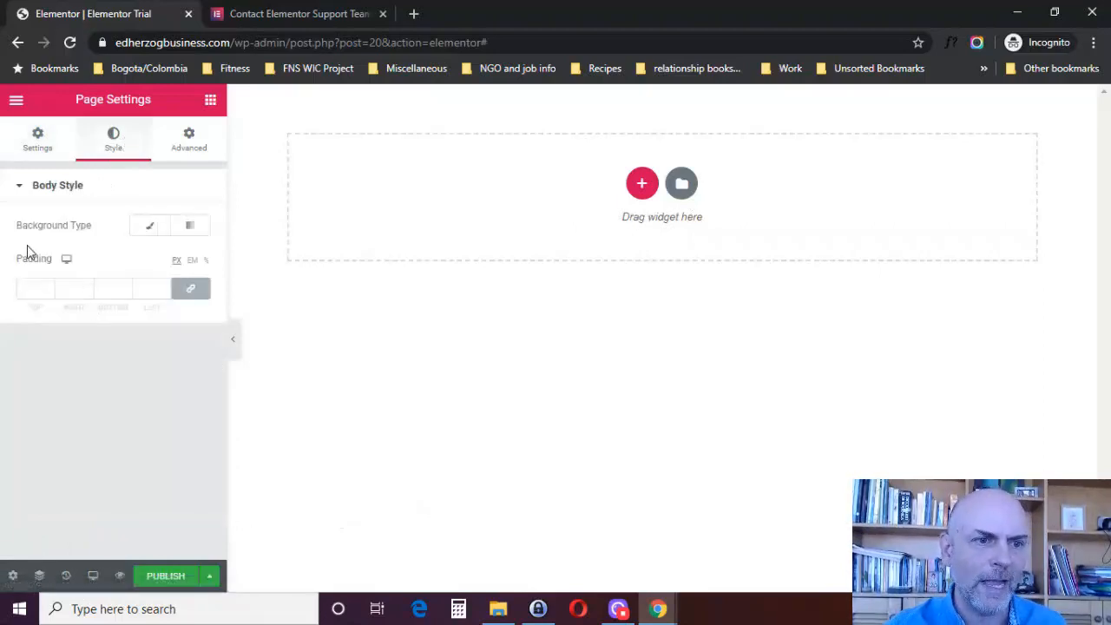
pyautogui.click(182, 146)
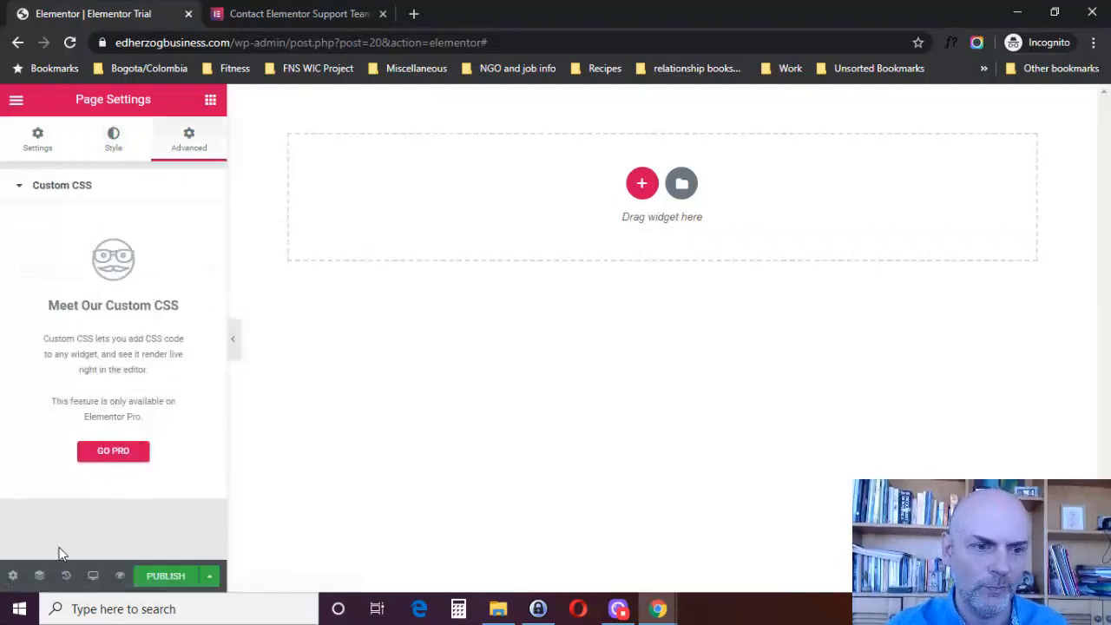
# View and close the Navigator, and review both the actions and the revisions in the page's History
pyautogui.click(39, 576)
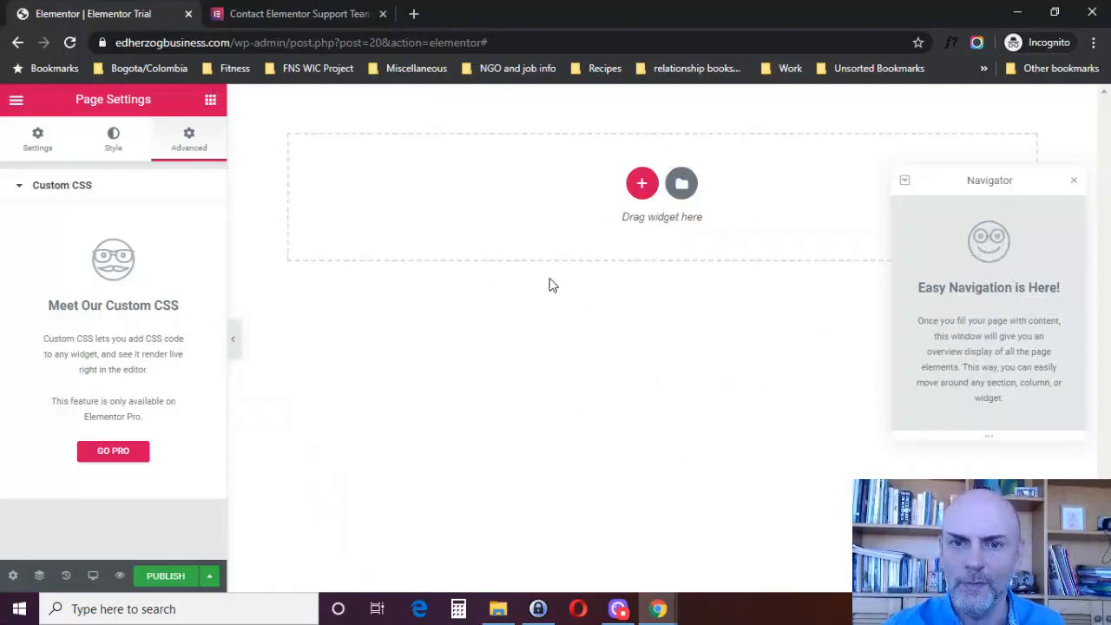
pyautogui.click(1072, 182)
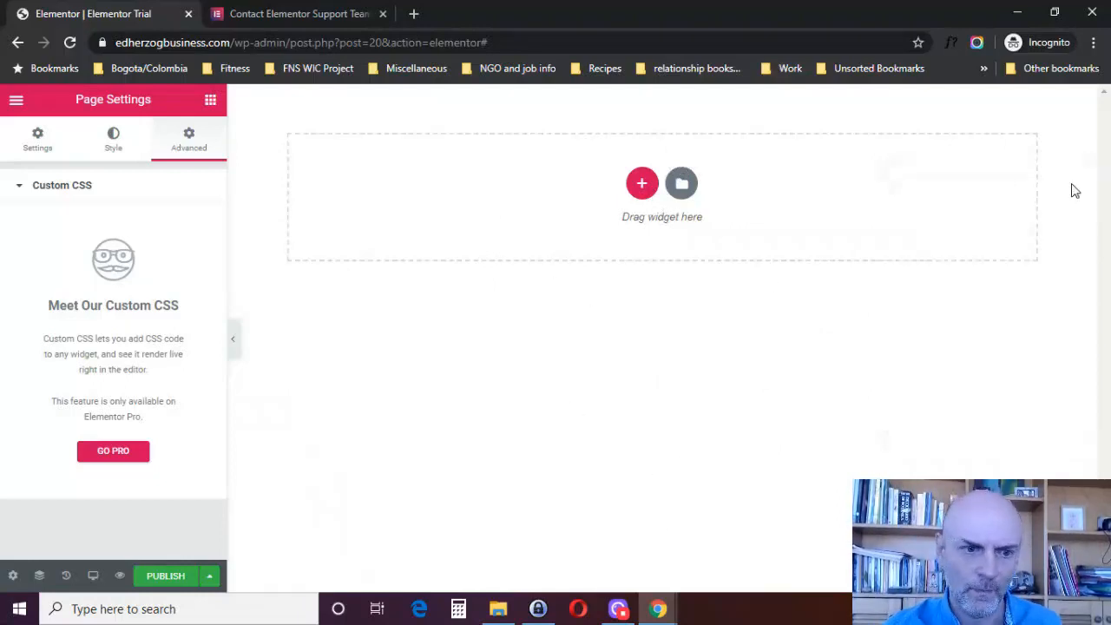
pyautogui.click(69, 575)
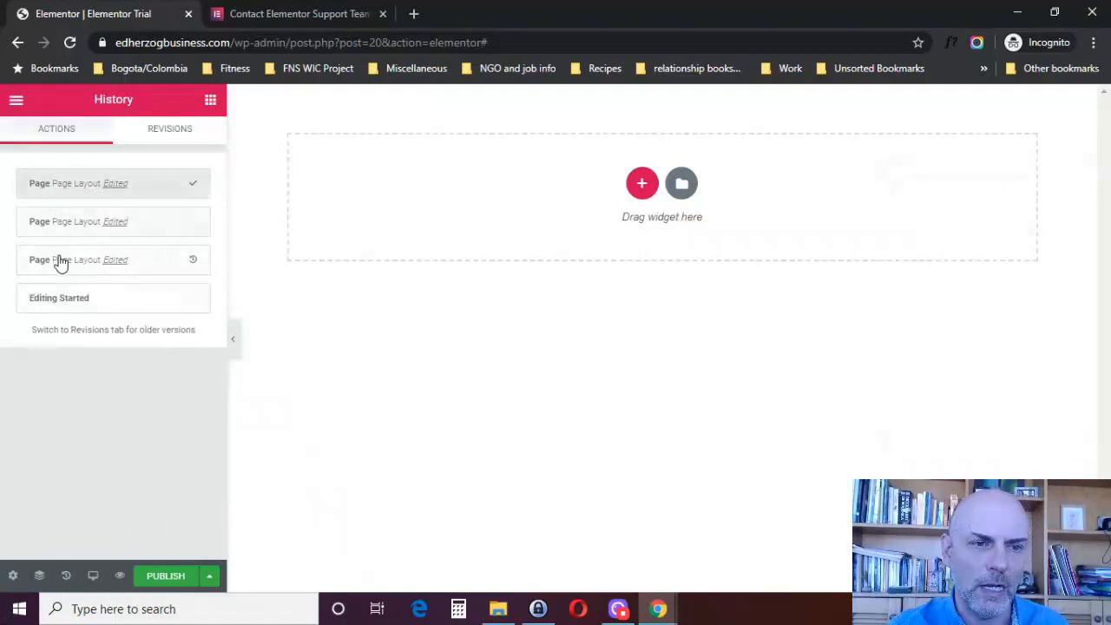
pyautogui.click(177, 135)
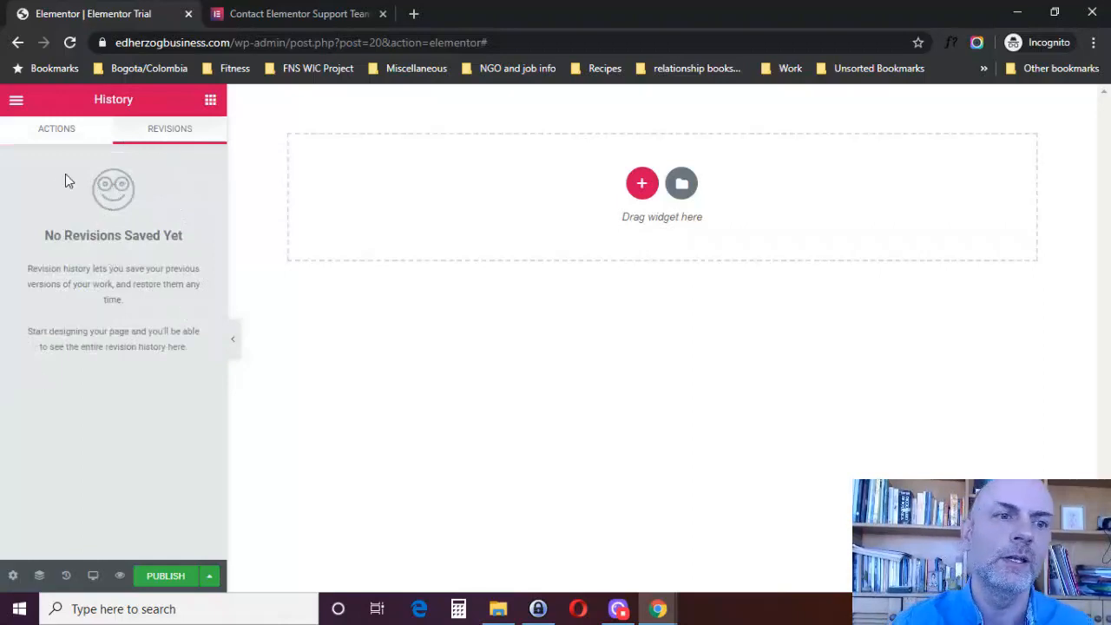
pyautogui.click(51, 141)
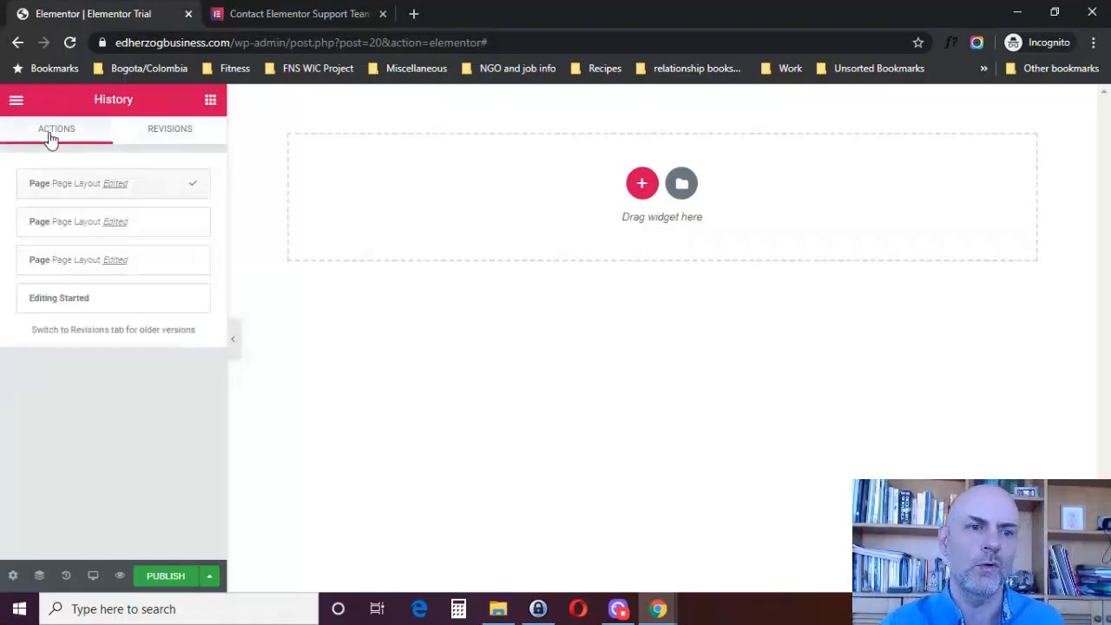
# Preview the page in Tablet and Mobile responsive modes and return to the Desktop view
pyautogui.click(93, 577)
pyautogui.click(48, 506)
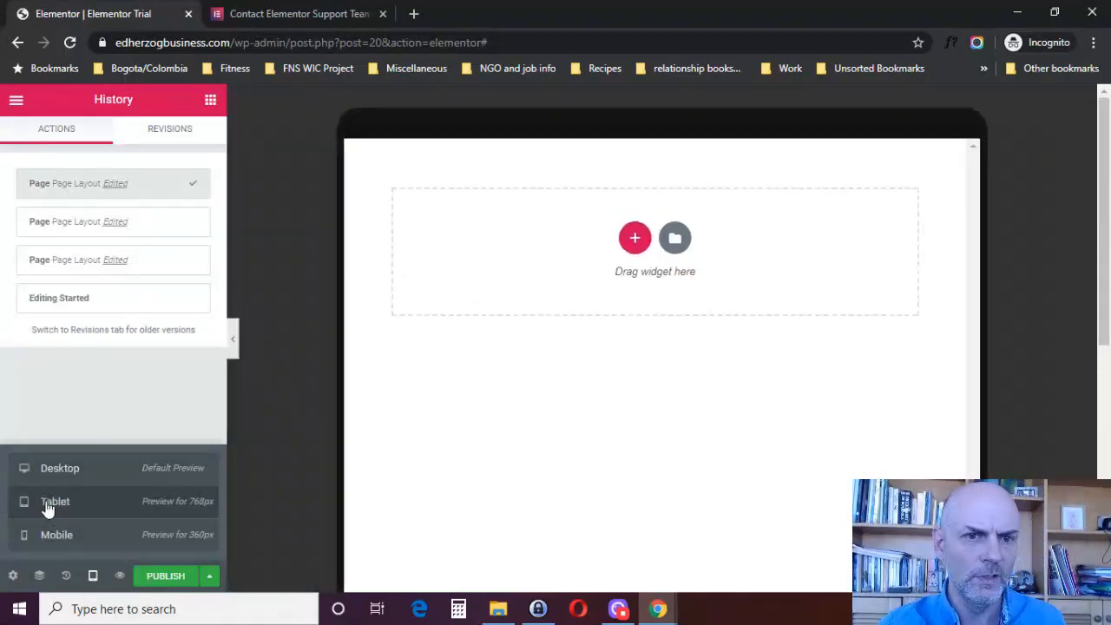
pyautogui.click(58, 532)
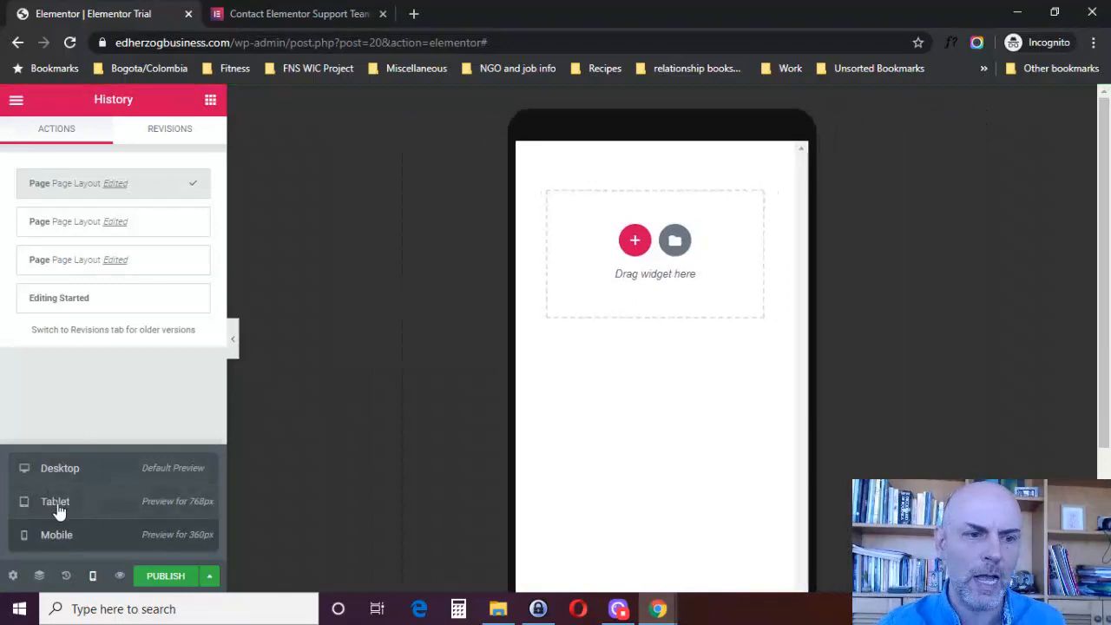
pyautogui.click(57, 512)
pyautogui.click(74, 477)
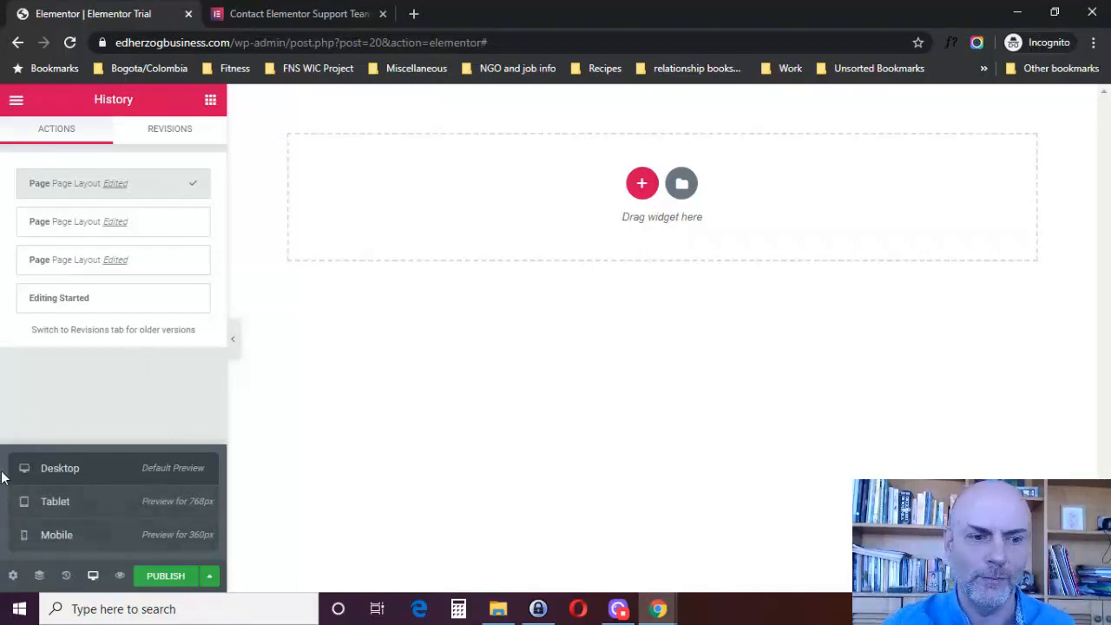
# Preview the page in a new browser tab, return to the editor and look at the draft and template save options
pyautogui.click(120, 575)
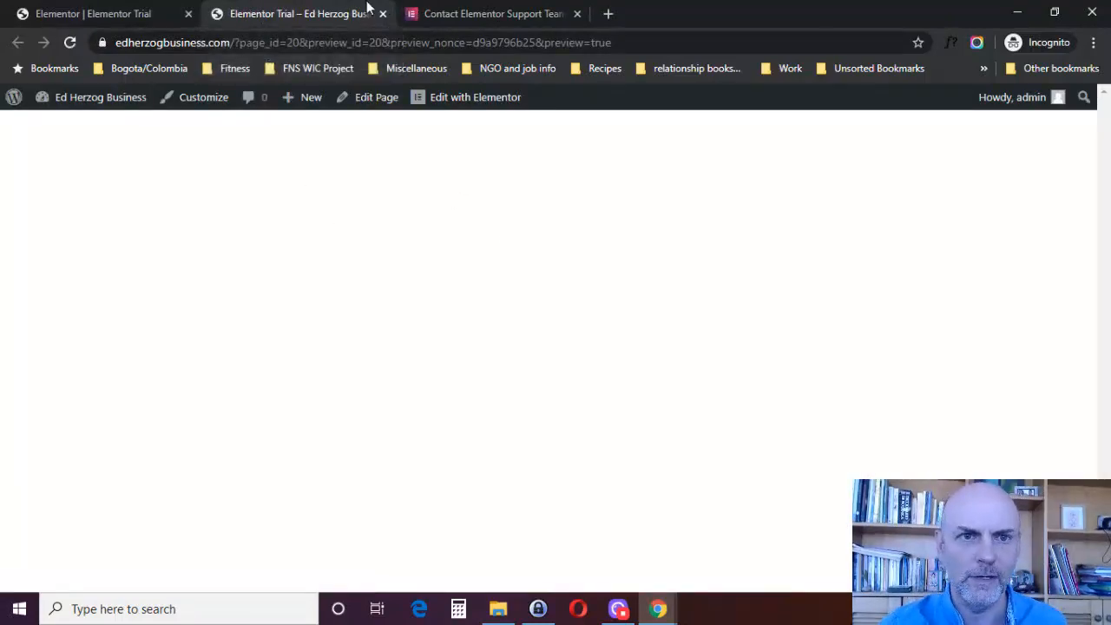
pyautogui.click(108, 10)
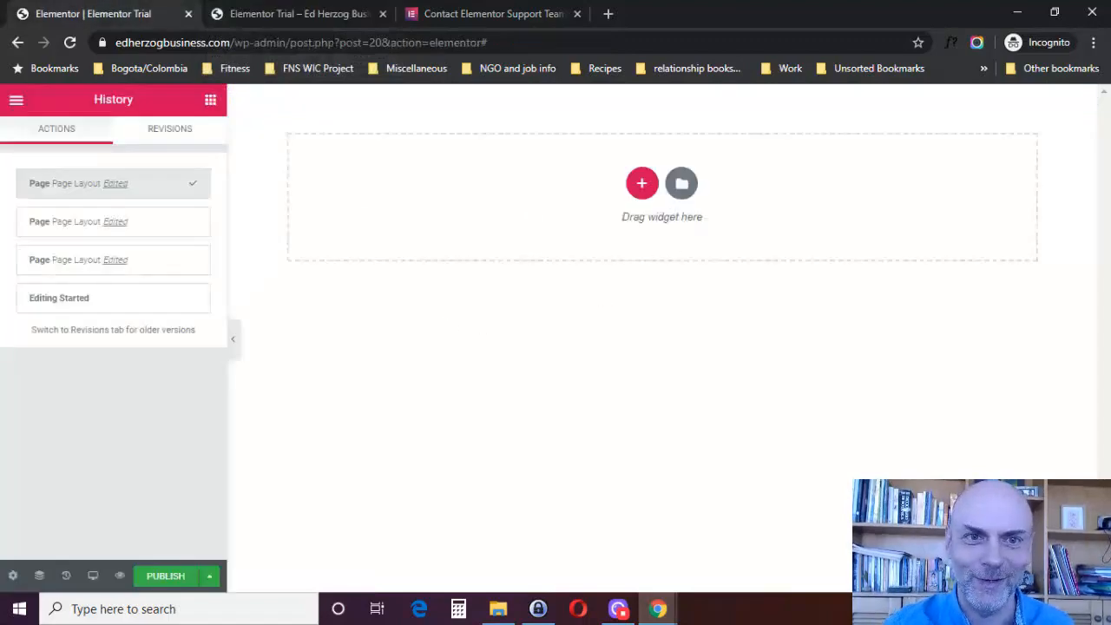
pyautogui.click(213, 575)
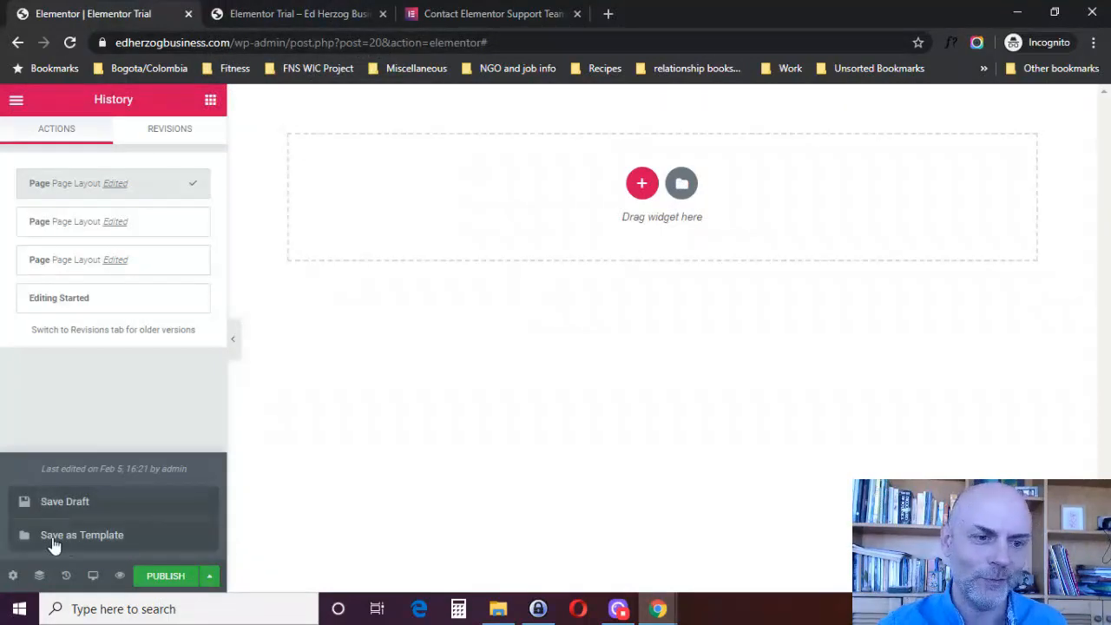
pyautogui.click(165, 384)
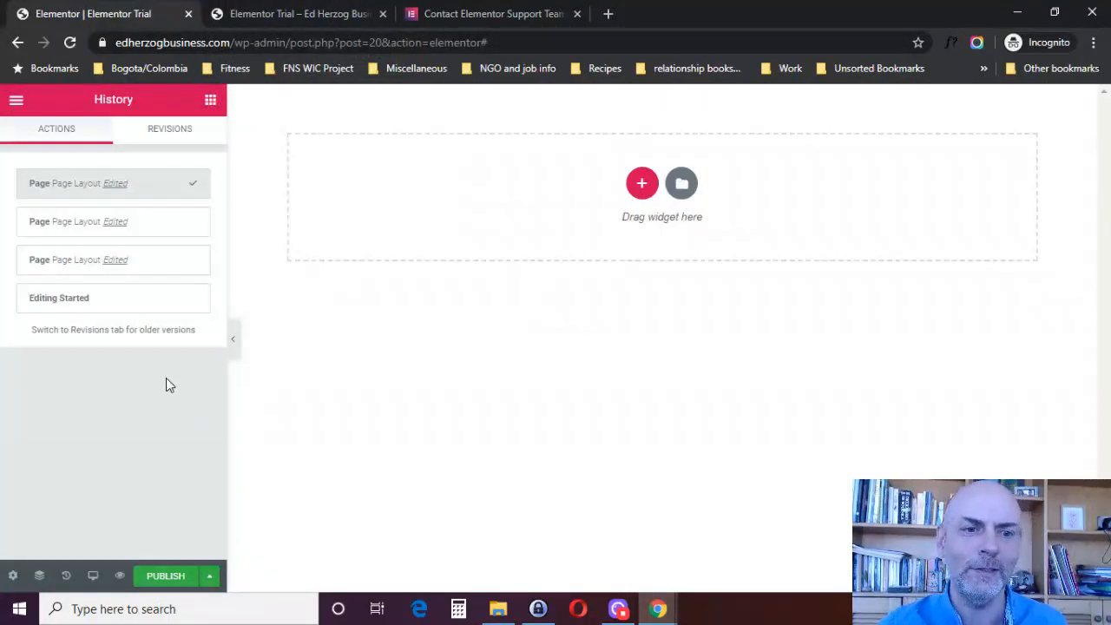
# Collapse and restore the editor's side panel, and widen it slightly
pyautogui.click(233, 341)
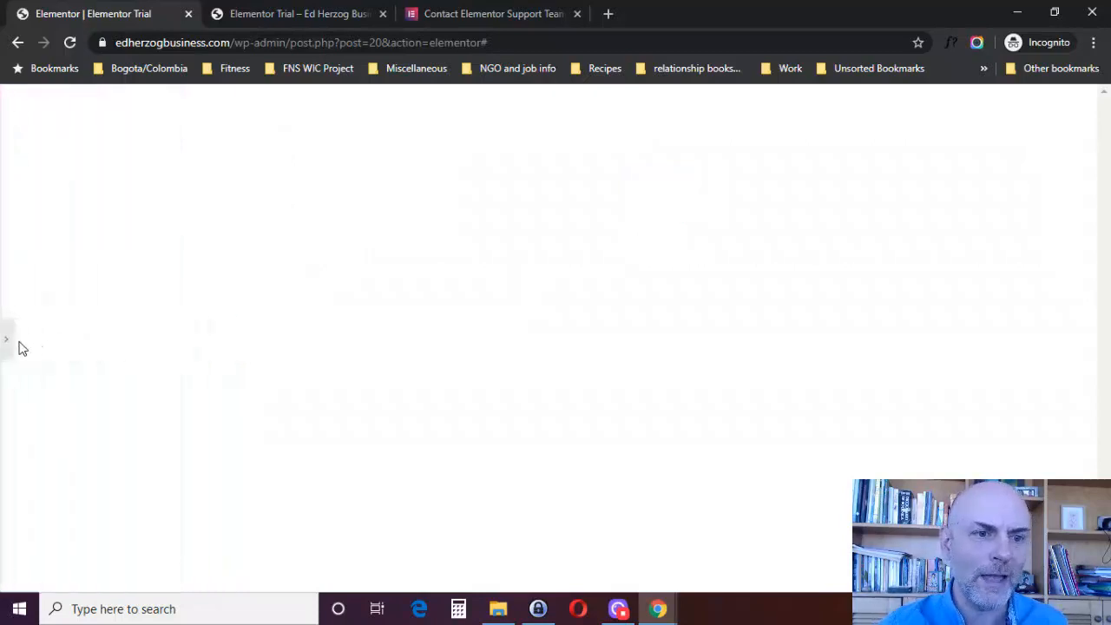
pyautogui.click(6, 338)
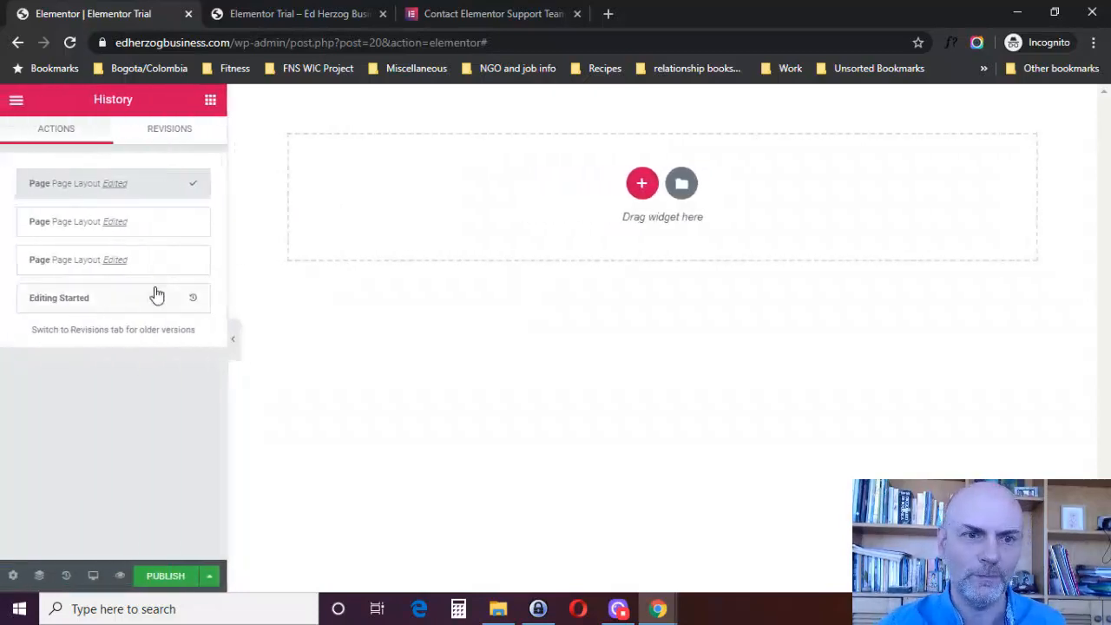
pyautogui.moveTo(224, 272); pyautogui.dragTo(227, 315)
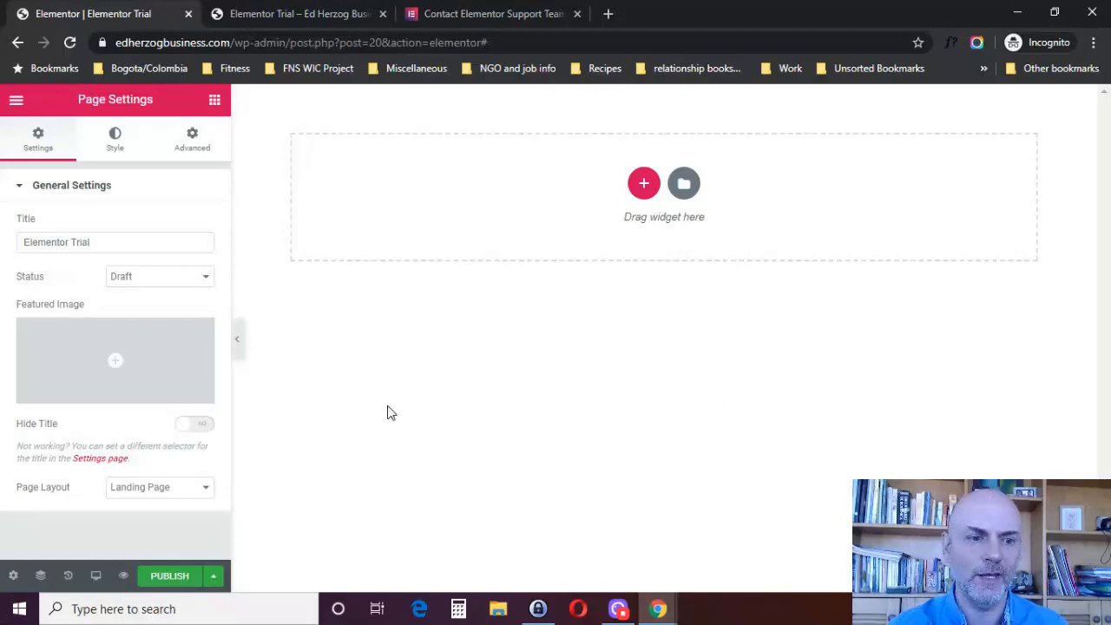
# Set the page layout to Elementor Full Width in the page settings
pyautogui.click(148, 491)
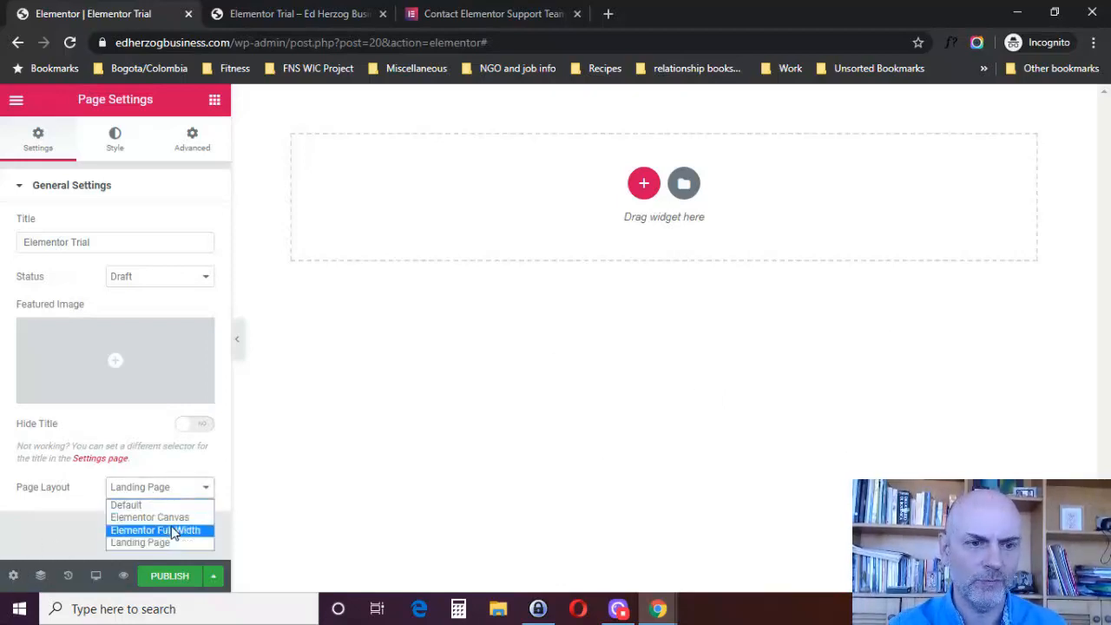
pyautogui.click(172, 530)
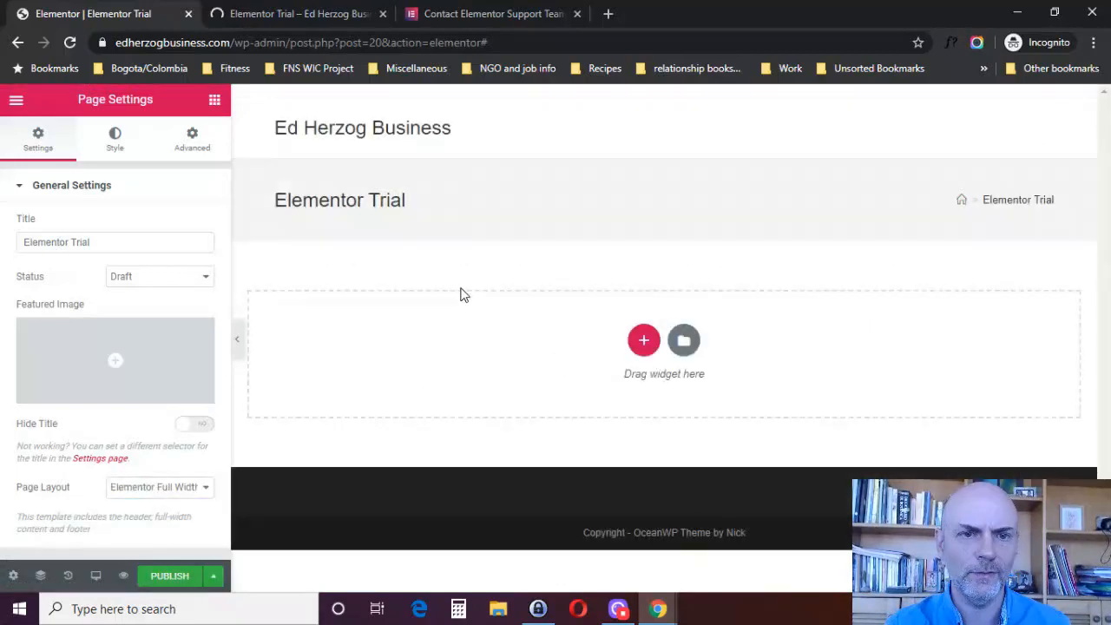
# Add a Heading widget with a Text Editor widget beneath it to the empty page, and delete that section
pyautogui.click(214, 102)
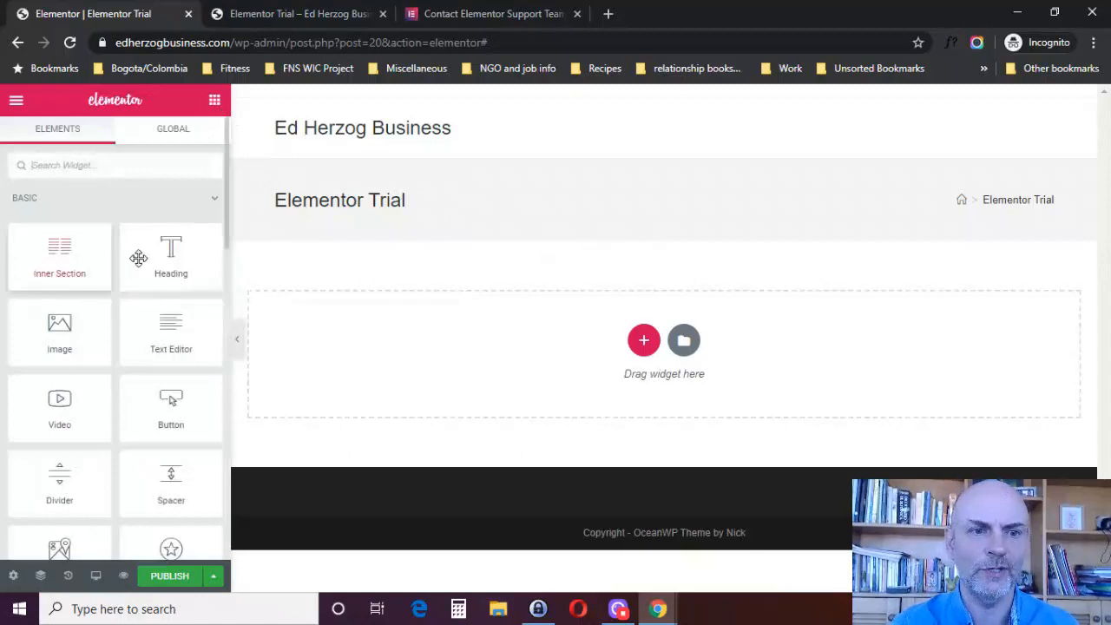
pyautogui.moveTo(169, 253); pyautogui.dragTo(655, 345)
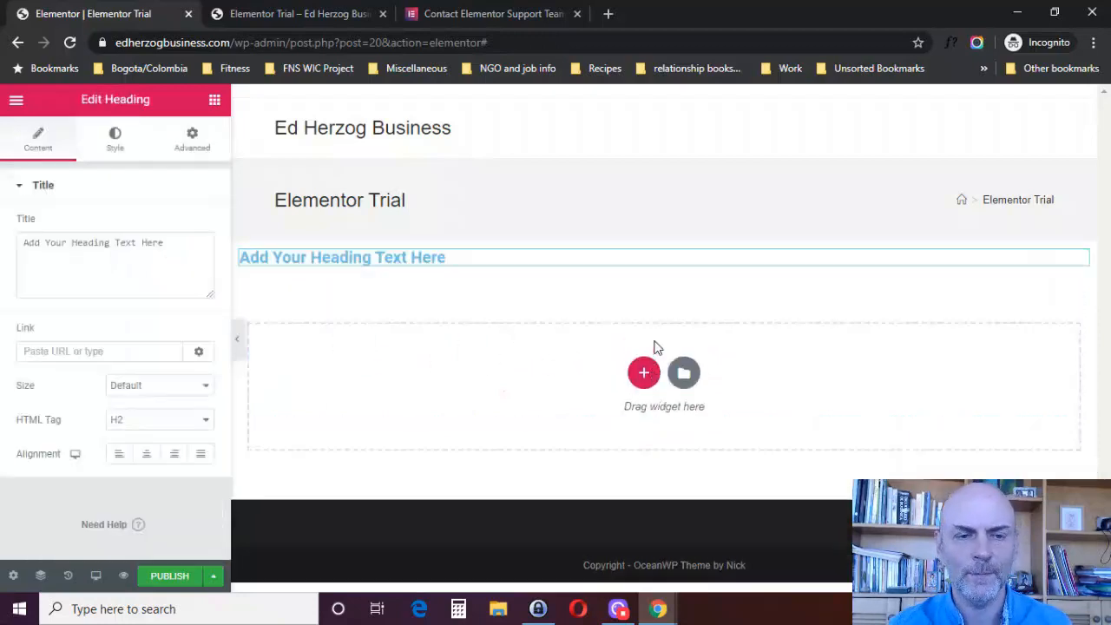
pyautogui.click(215, 101)
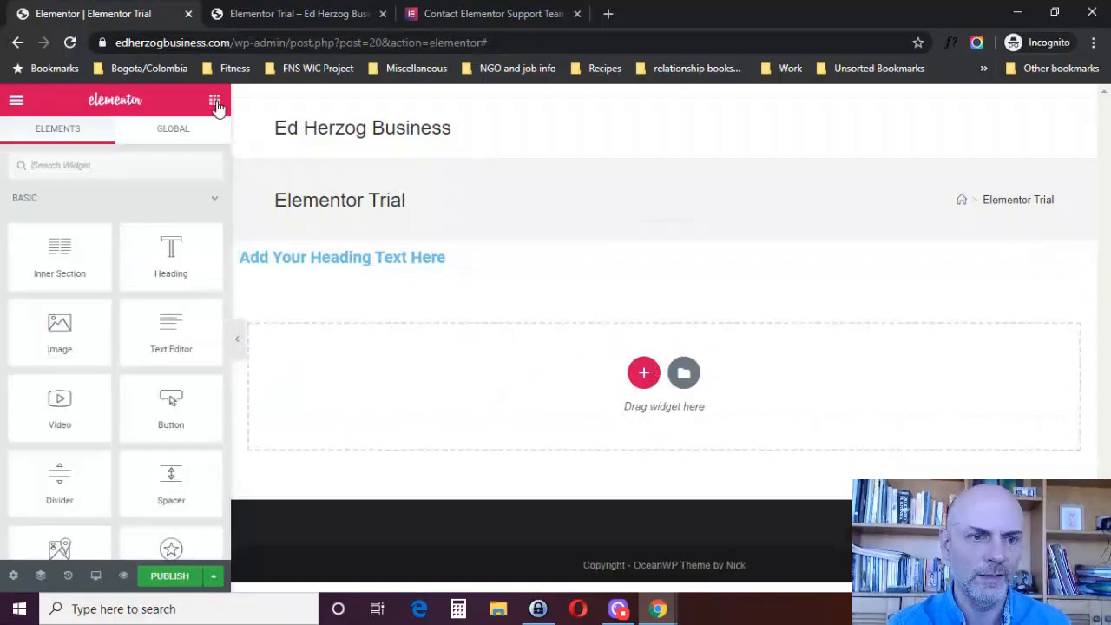
pyautogui.moveTo(169, 328); pyautogui.dragTo(348, 271)
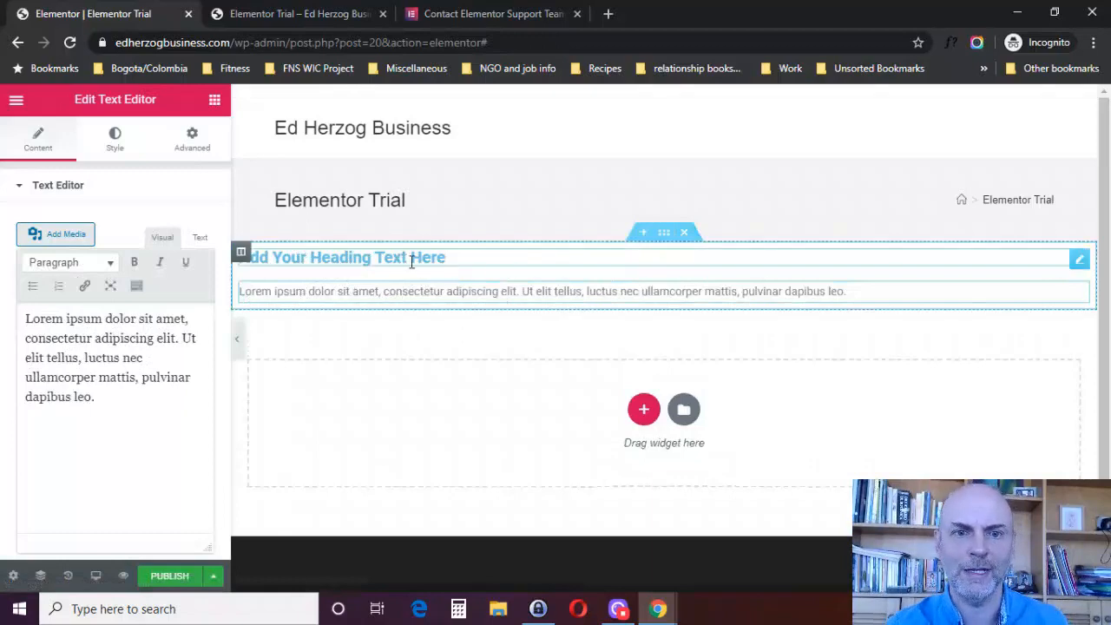
pyautogui.click(683, 235)
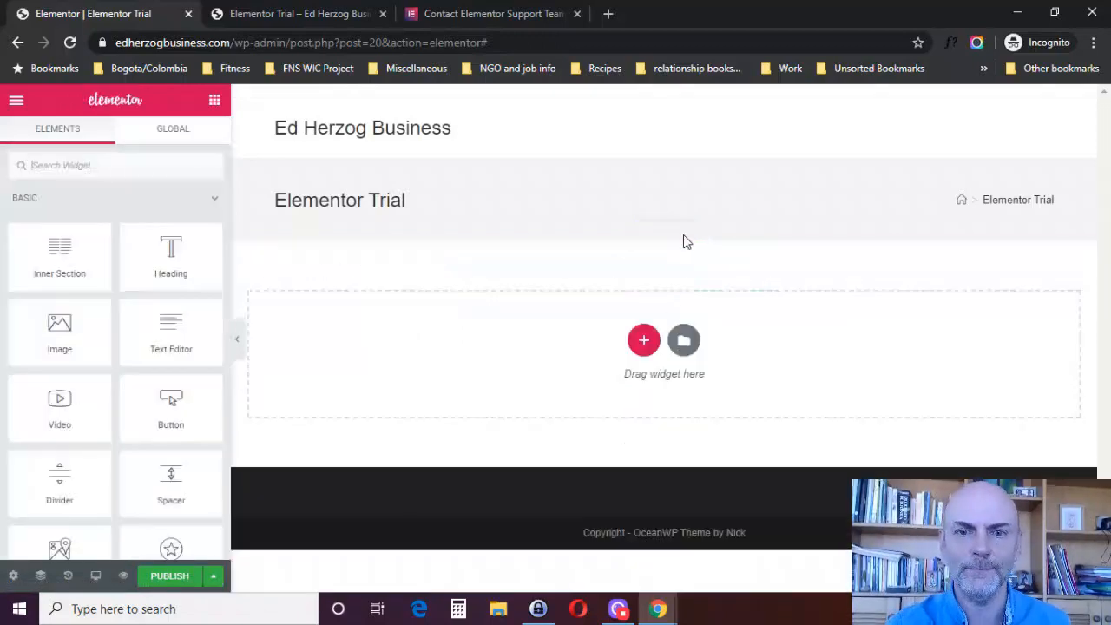
# Add a section with two equal columns and place a Heading widget in its first column
pyautogui.click(643, 342)
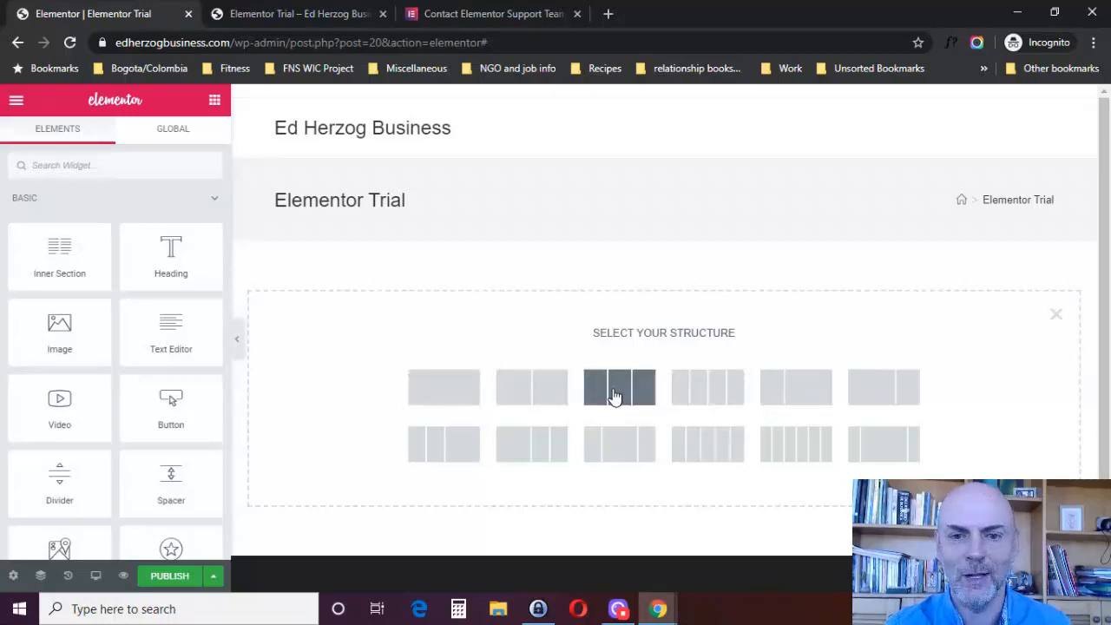
pyautogui.click(539, 395)
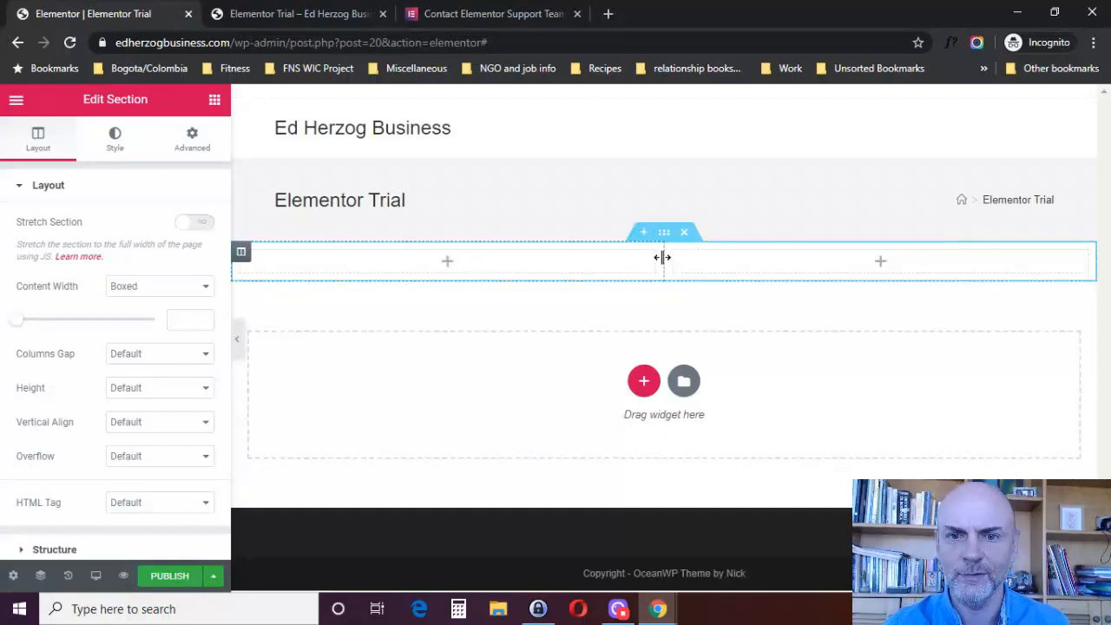
pyautogui.click(215, 100)
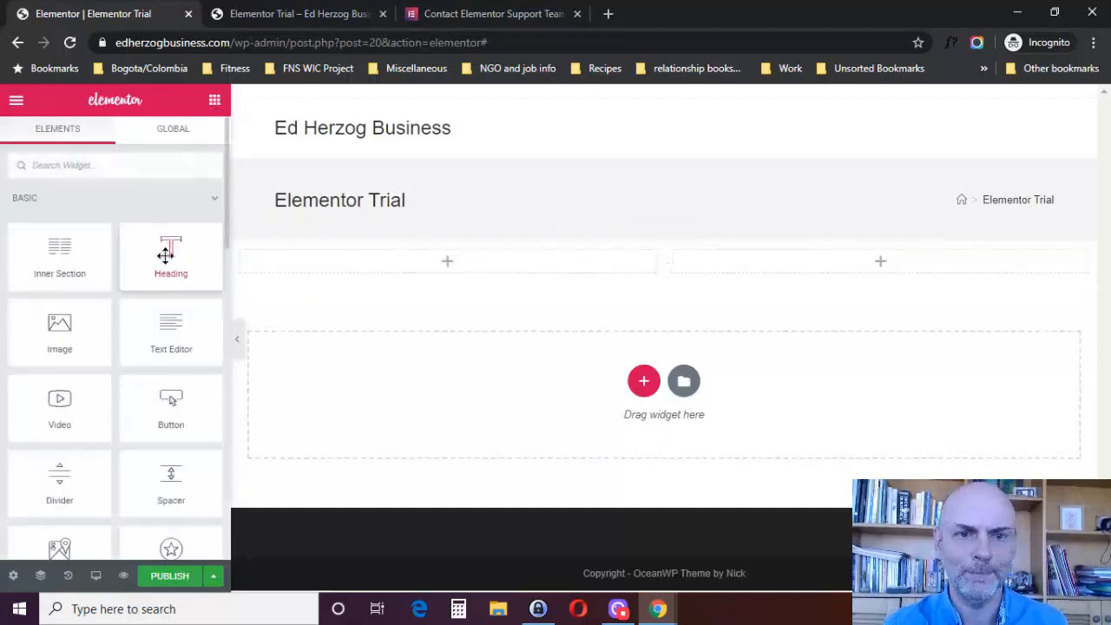
pyautogui.moveTo(165, 253); pyautogui.dragTo(476, 272)
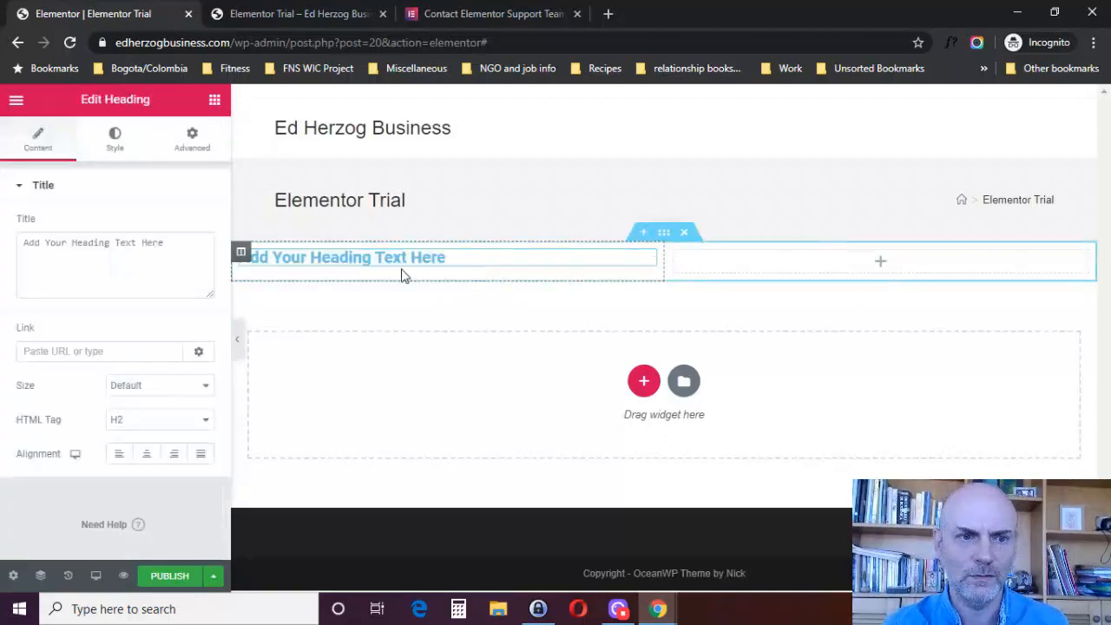
# Place a Text Editor widget and a Button widget in the section's second column, and delete the whole section
pyautogui.click(214, 100)
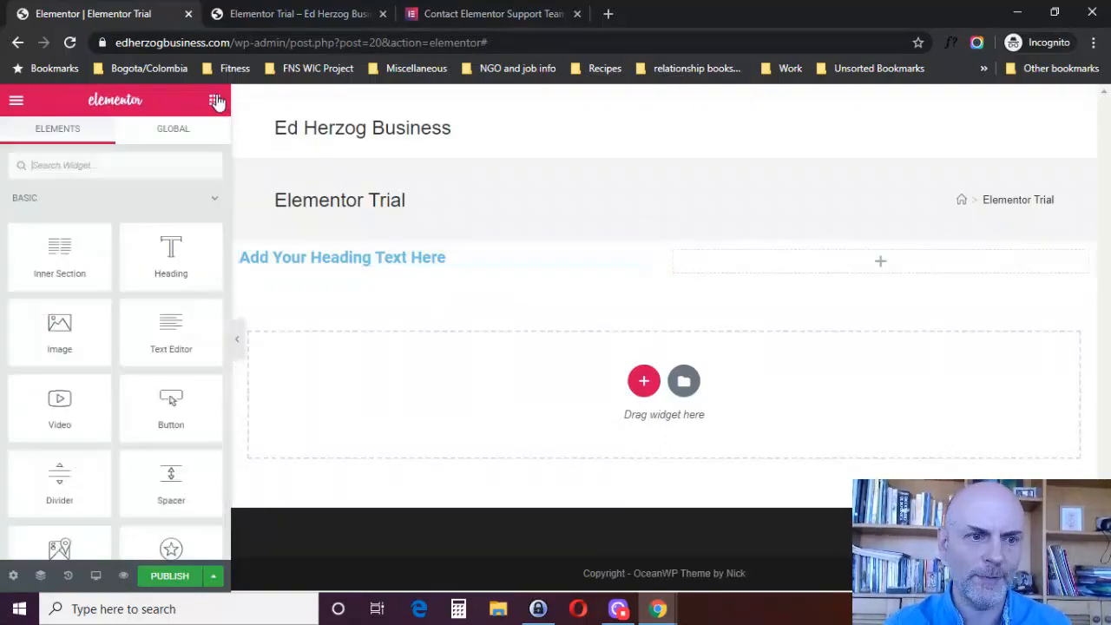
pyautogui.moveTo(169, 328); pyautogui.dragTo(816, 261)
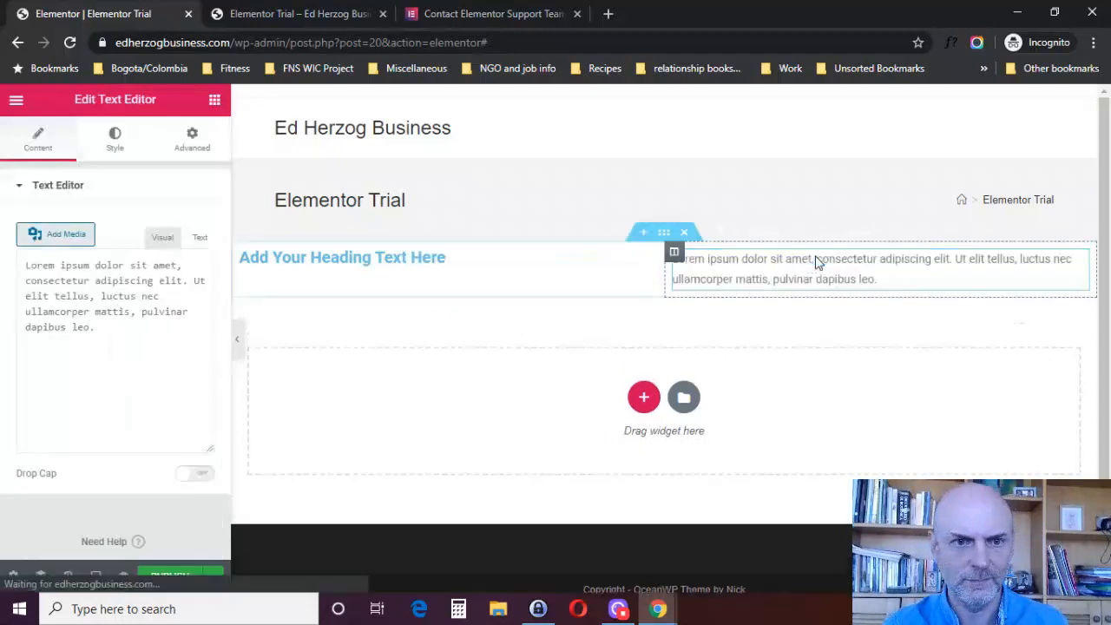
pyautogui.click(217, 101)
pyautogui.moveTo(170, 404); pyautogui.dragTo(734, 281)
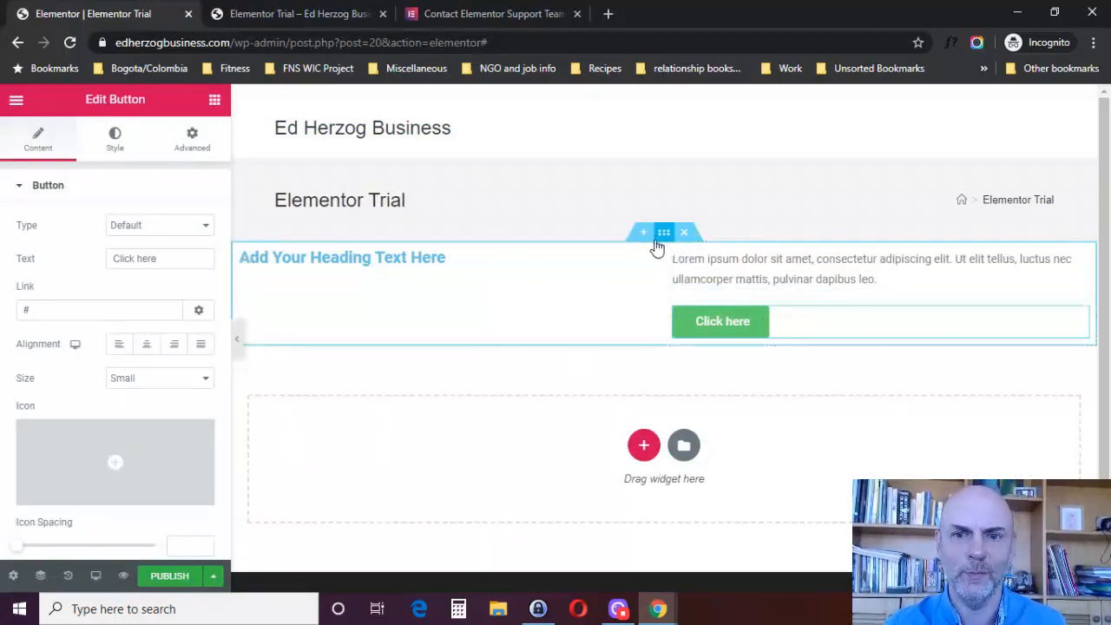
pyautogui.click(684, 232)
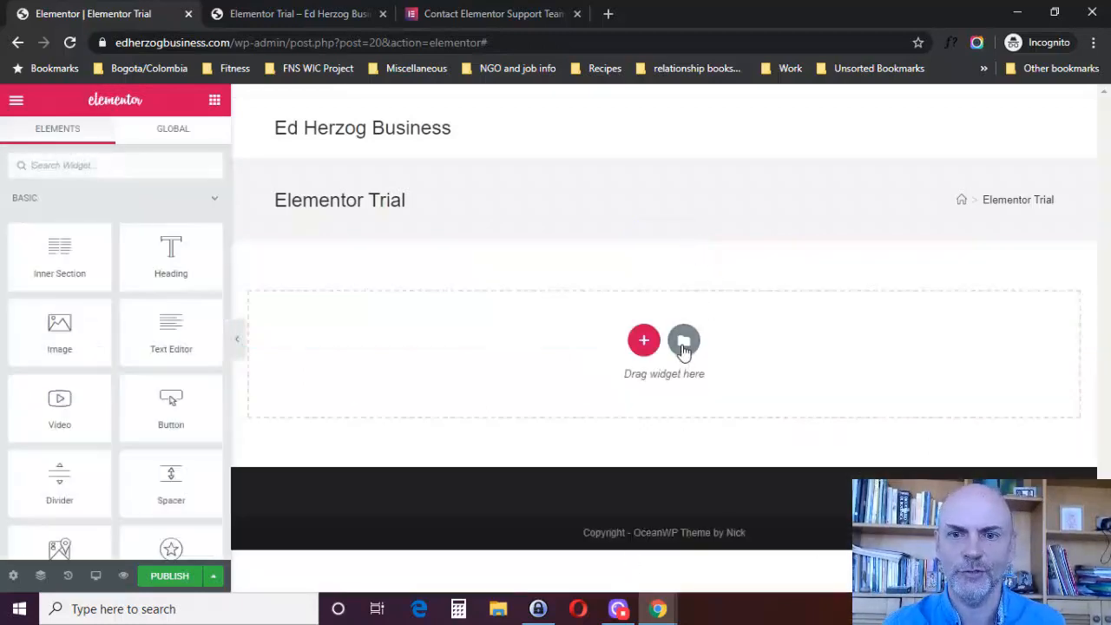
# Open the template library's blocks and filter them by the Call To Action category
pyautogui.click(619, 609)
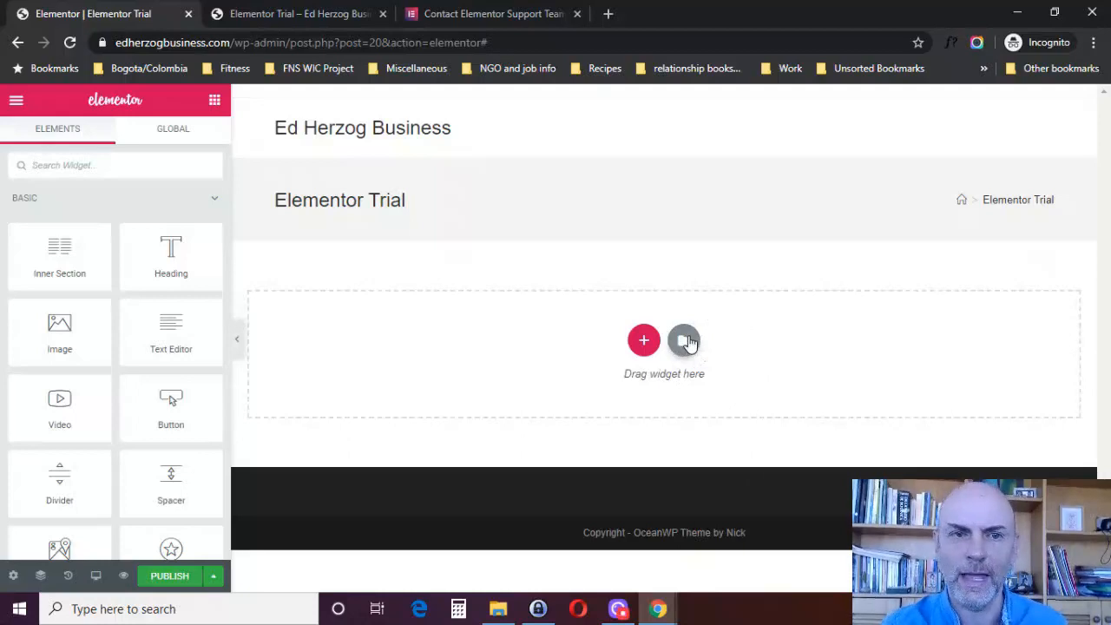
pyautogui.click(685, 341)
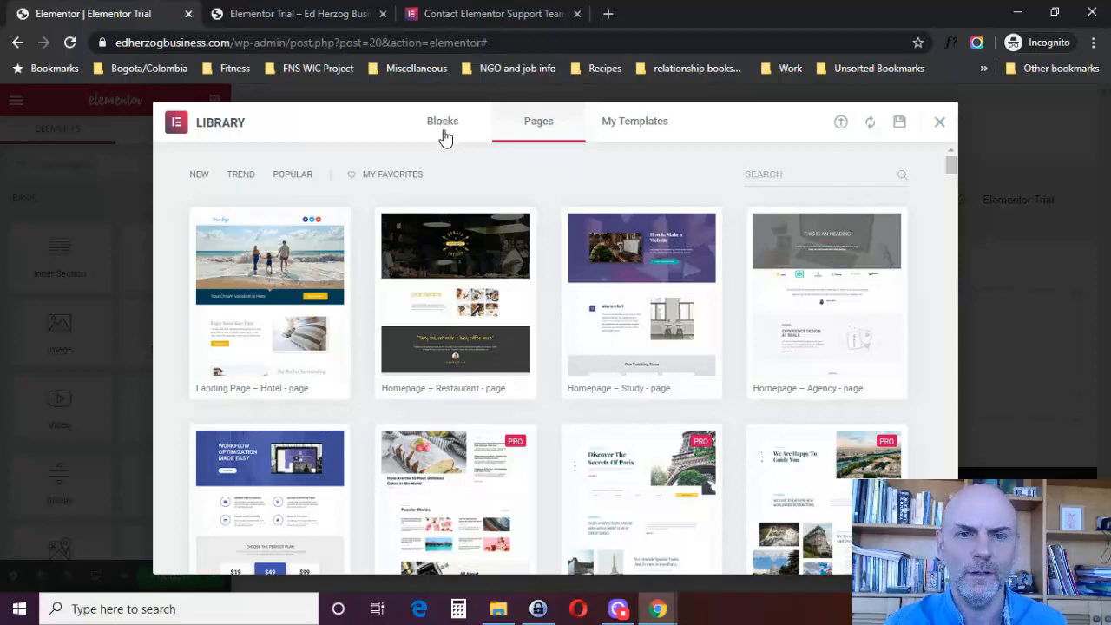
pyautogui.click(444, 137)
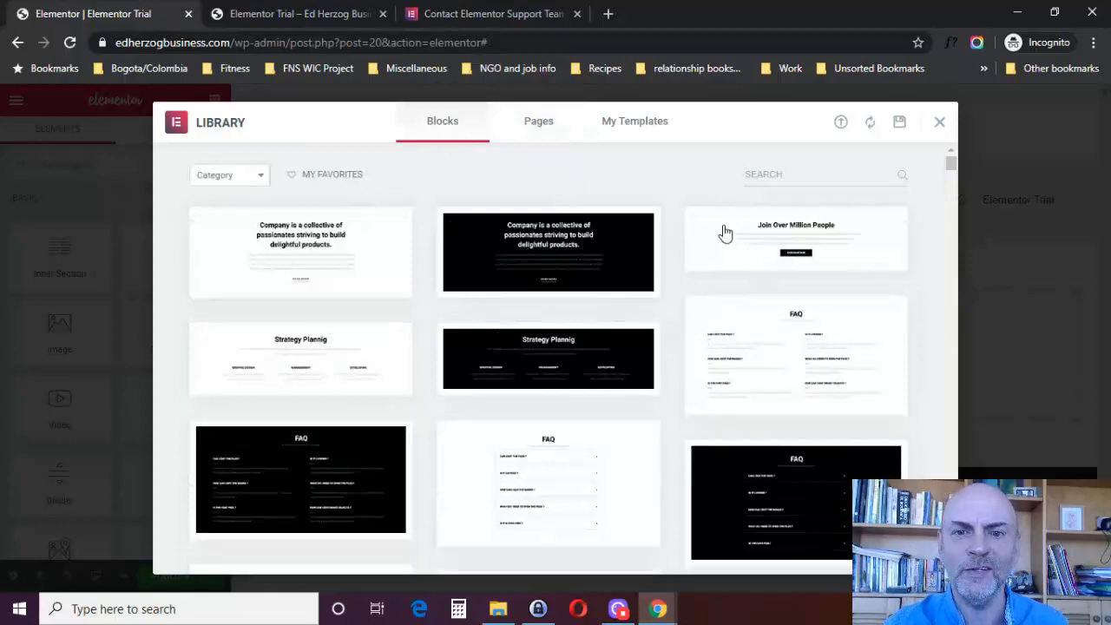
pyautogui.moveTo(444, 257)
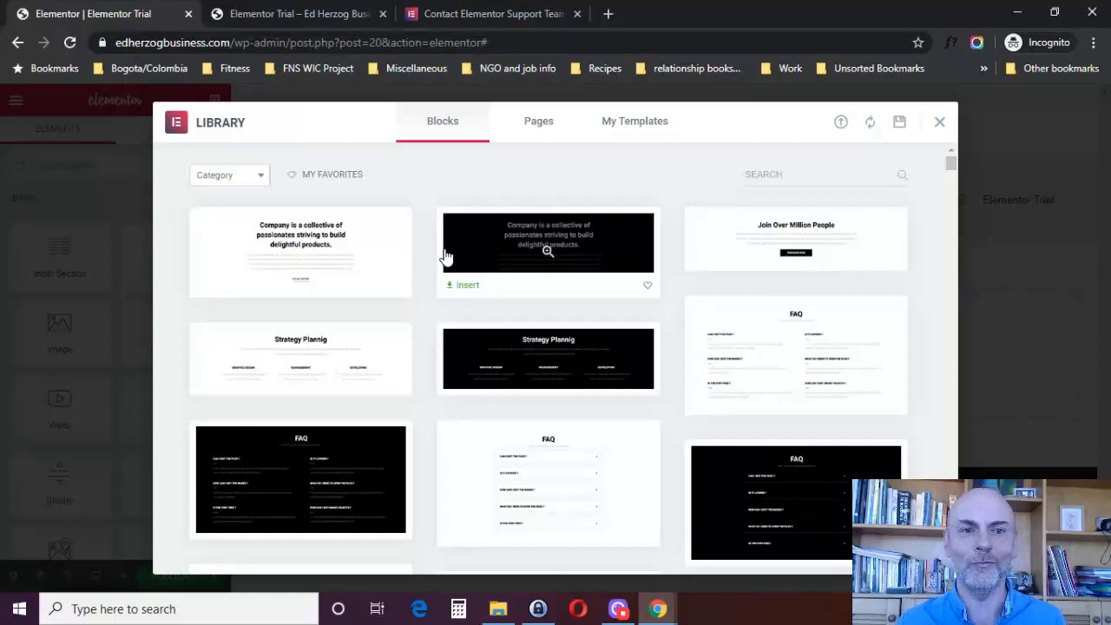
pyautogui.click(245, 182)
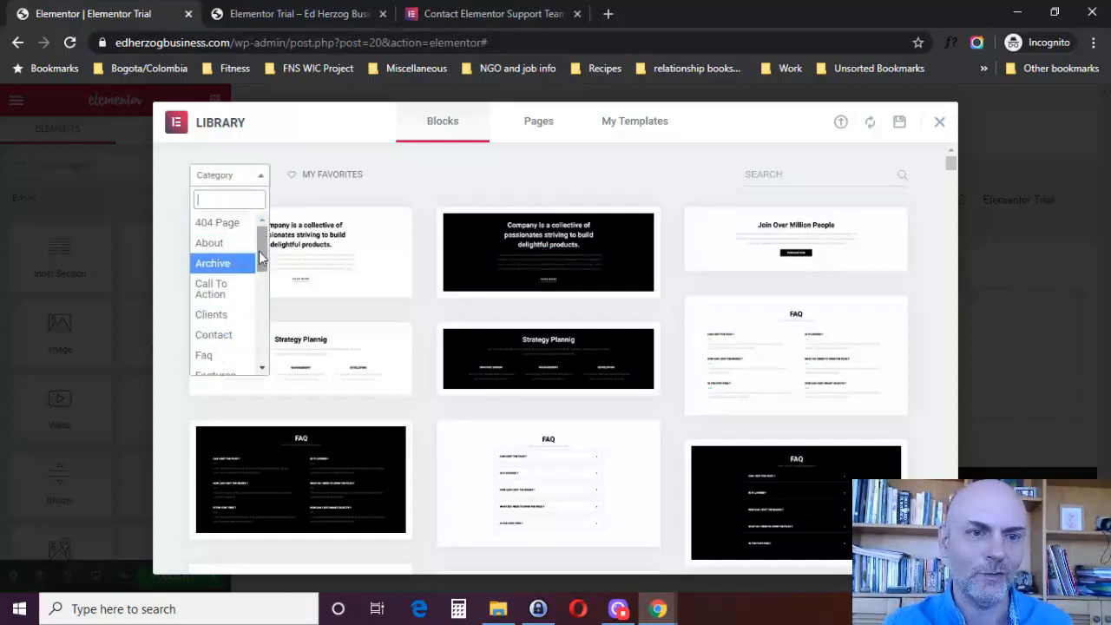
pyautogui.moveTo(260, 247); pyautogui.dragTo(263, 217)
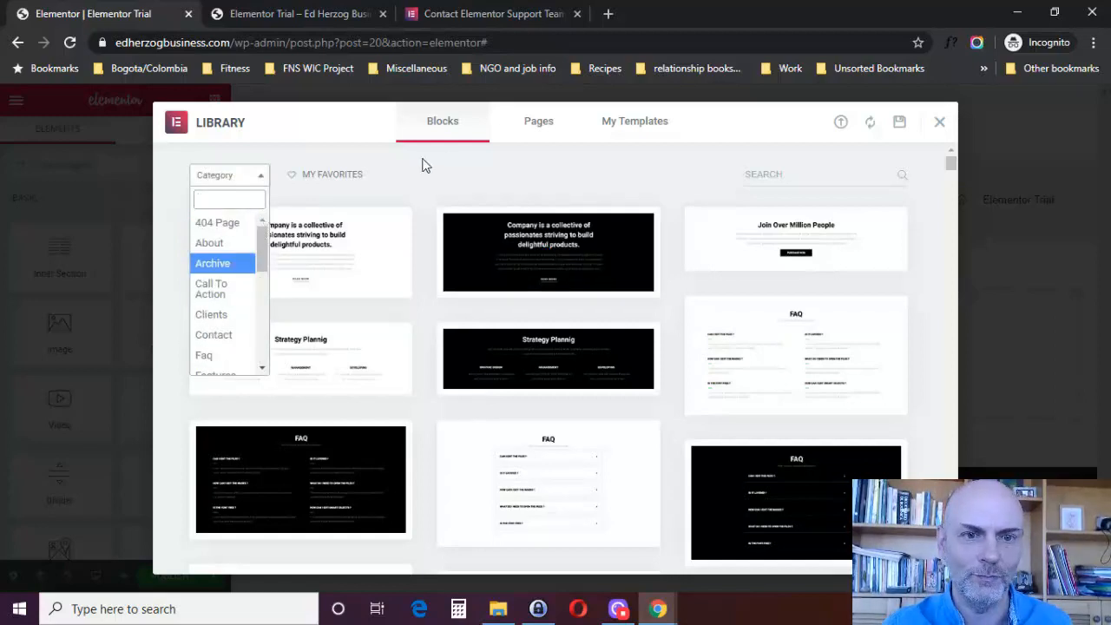
pyautogui.click(227, 294)
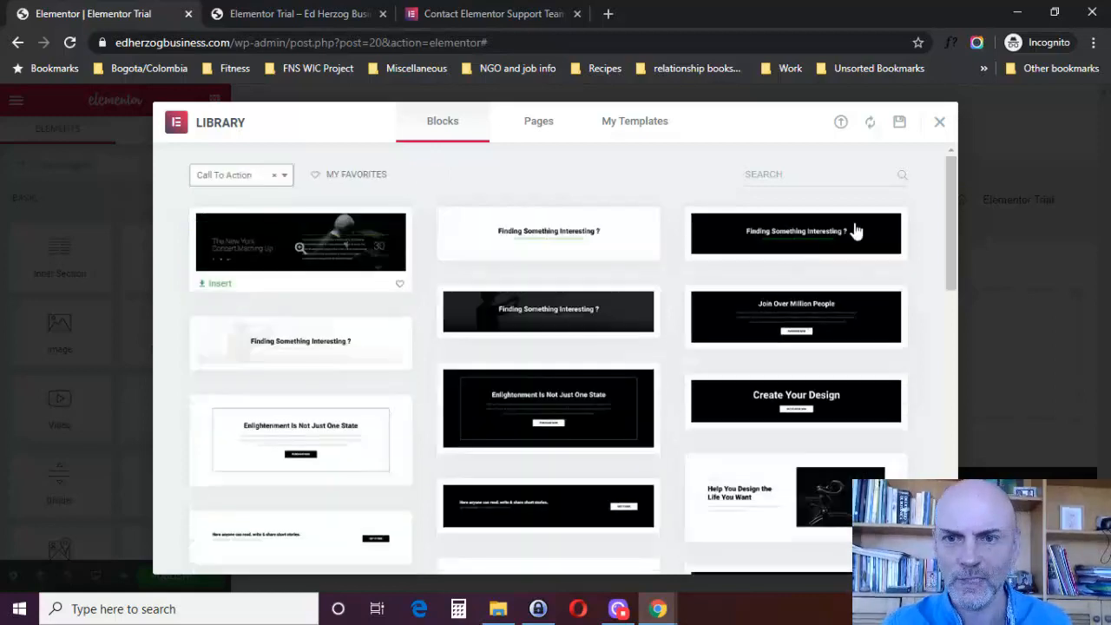
# Look through the Call To Action blocks, preview the white "Finding Something Interesting ?" block, and return to the library
pyautogui.moveTo(948, 226); pyautogui.dragTo(913, 464)
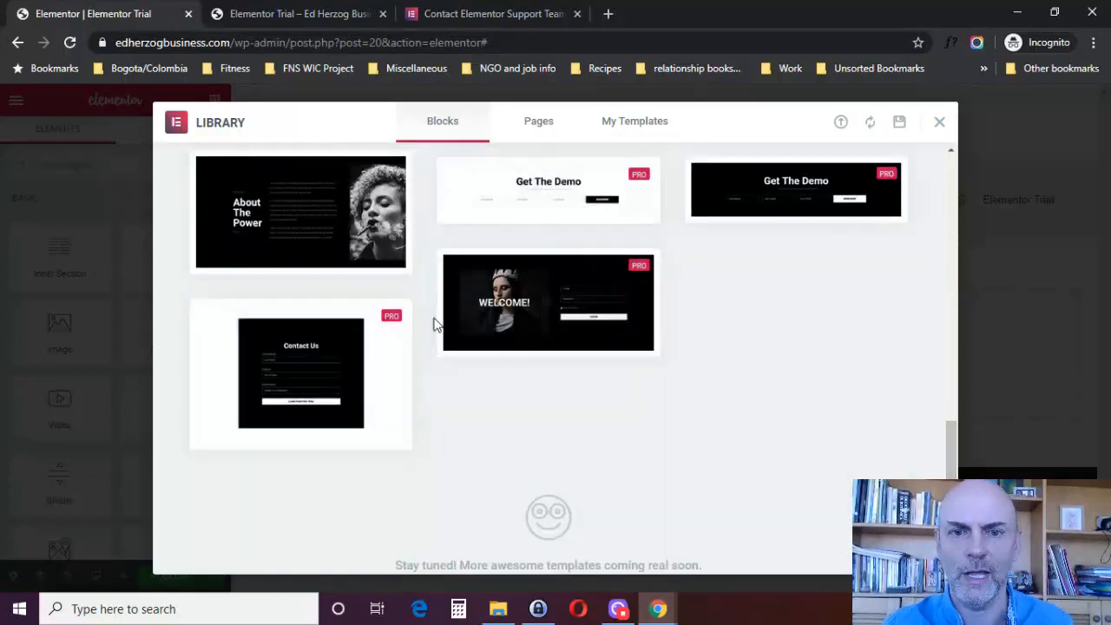
pyautogui.scroll(1, 945, 473)
pyautogui.moveTo(943, 467); pyautogui.dragTo(951, 173)
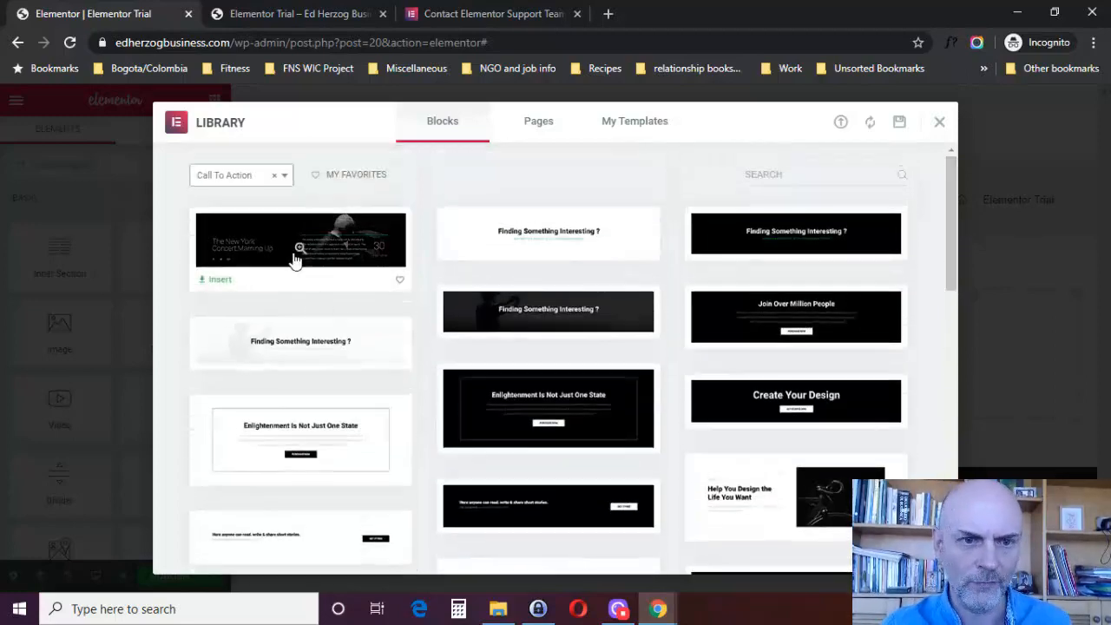
pyautogui.click(549, 232)
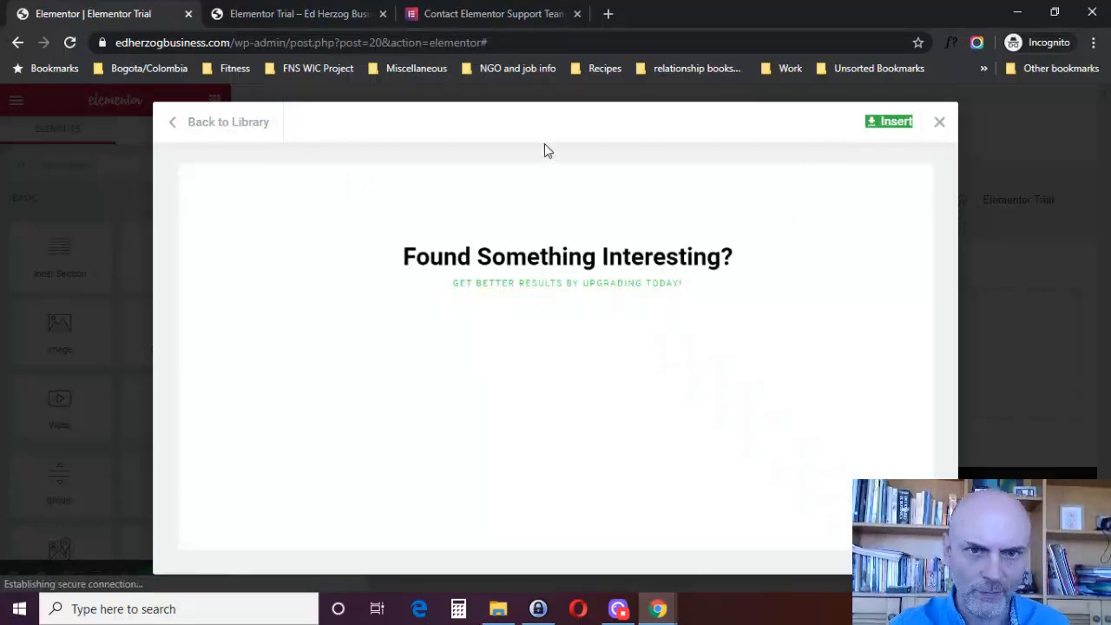
pyautogui.click(219, 130)
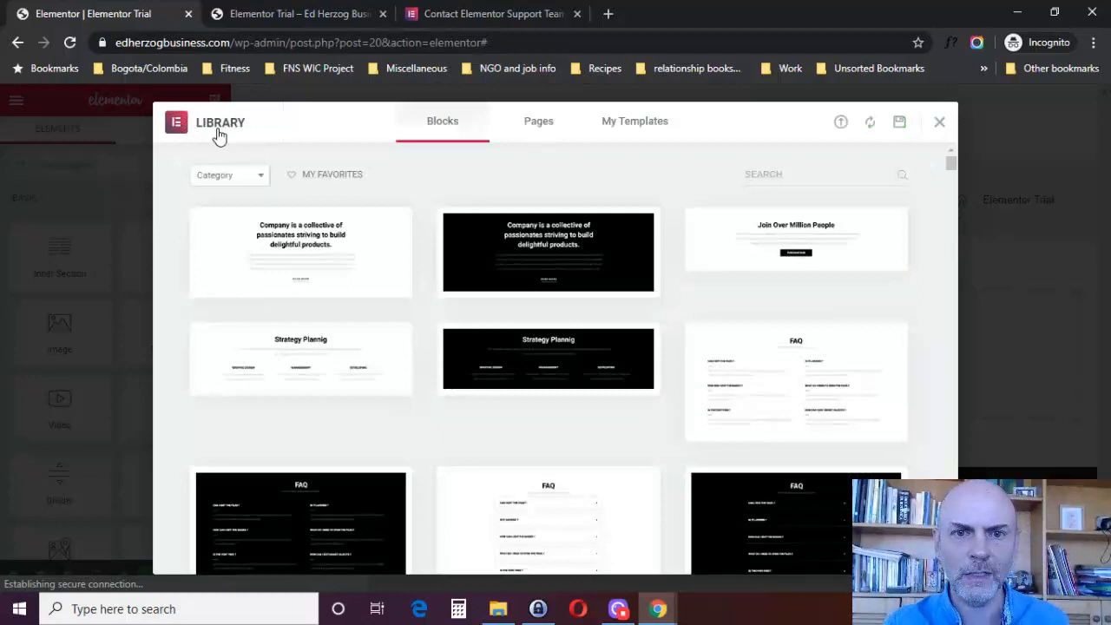
# Look over the library's page templates, blocks and saved templates
pyautogui.click(538, 123)
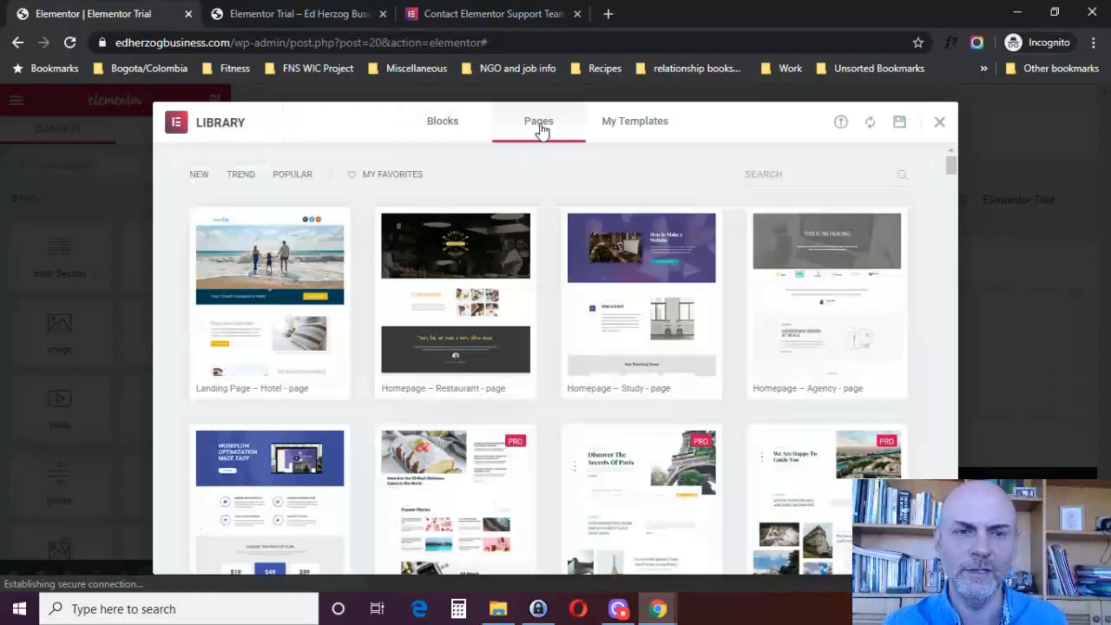
pyautogui.moveTo(272, 310)
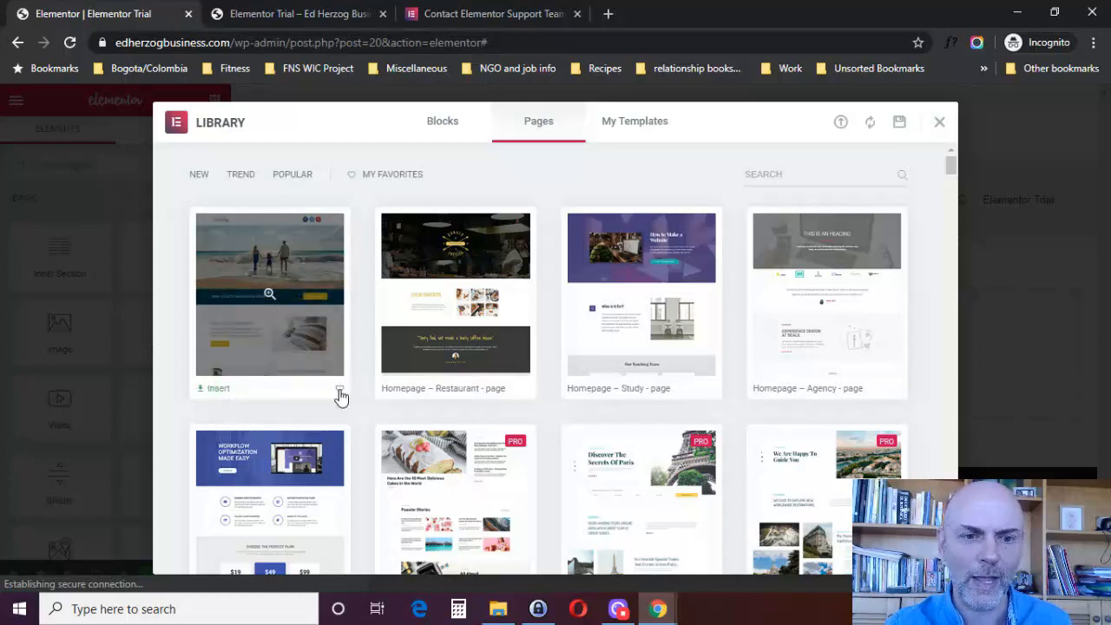
pyautogui.click(443, 124)
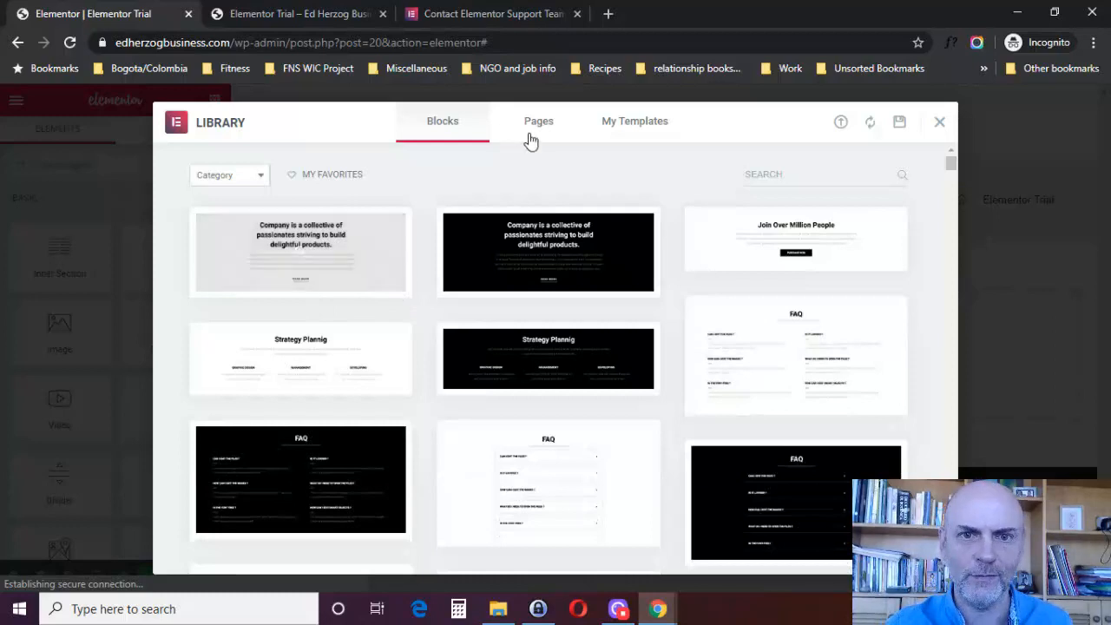
pyautogui.click(638, 123)
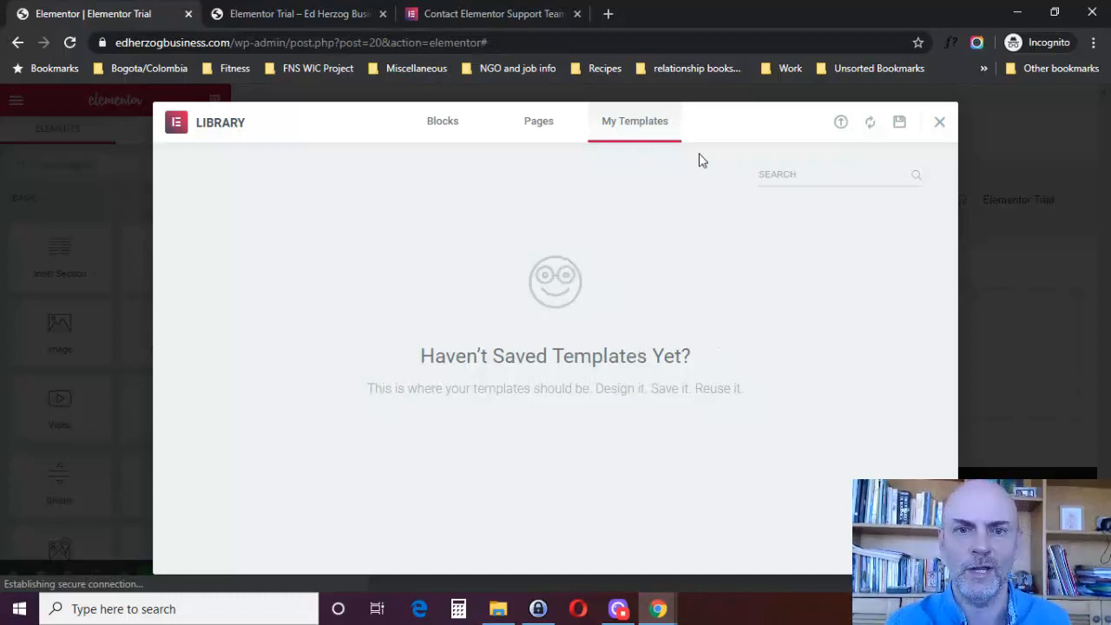
# Insert the "Landing Page – Hotel" page template from the library into the page
pyautogui.click(536, 126)
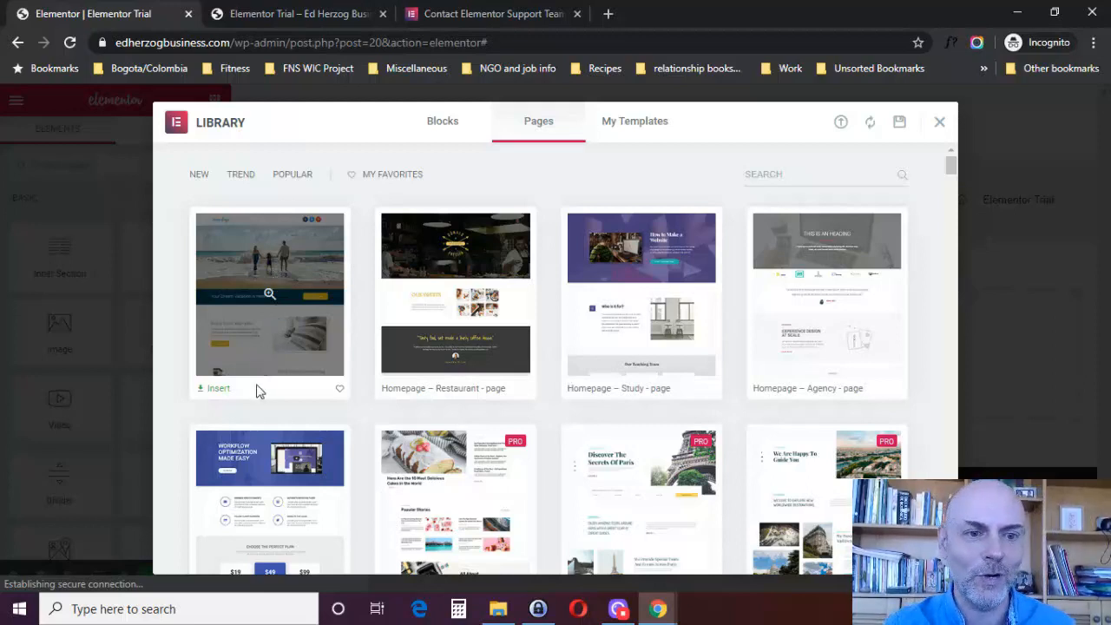
pyautogui.click(218, 392)
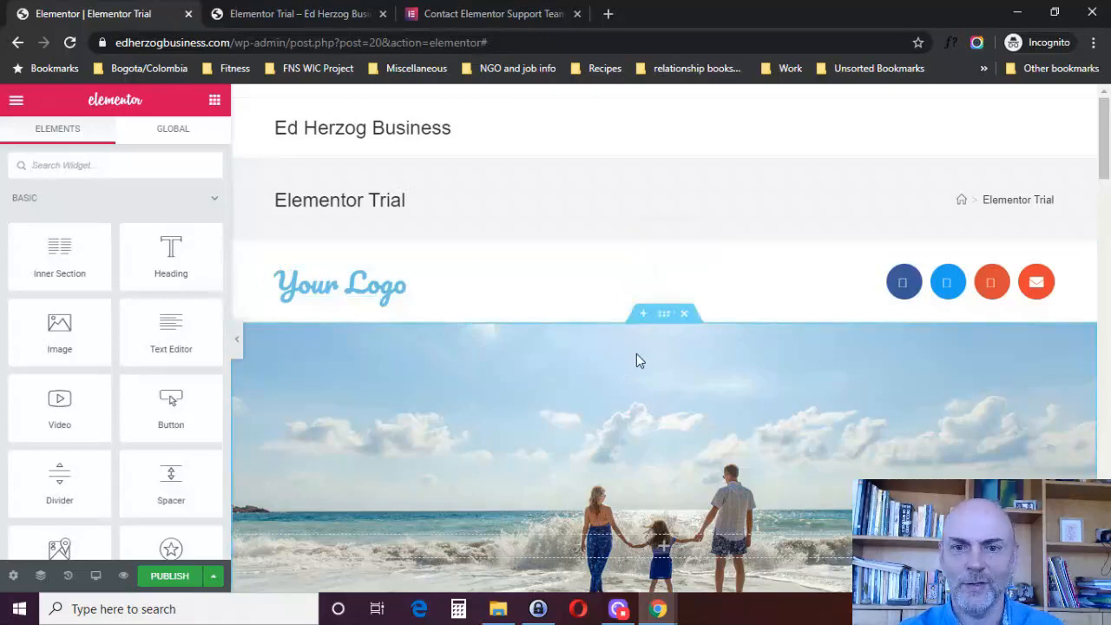
# Look through the inserted hotel landing page from the logo header down past the video section, and return to its start
pyautogui.scroll(-6, 1107, 156)
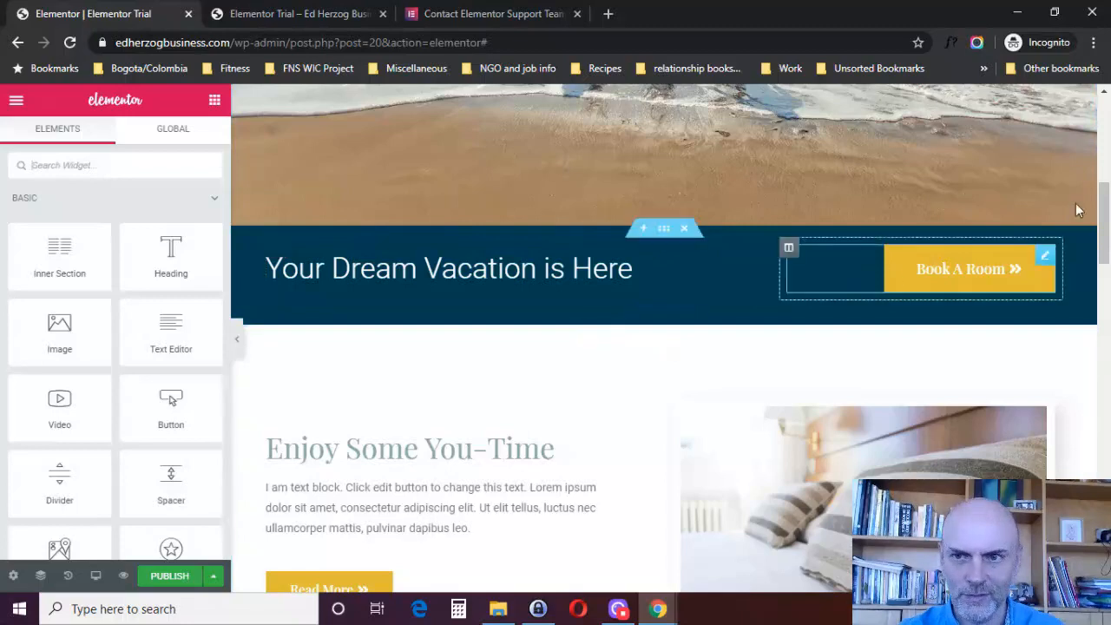
pyautogui.scroll(-5, 664, 339)
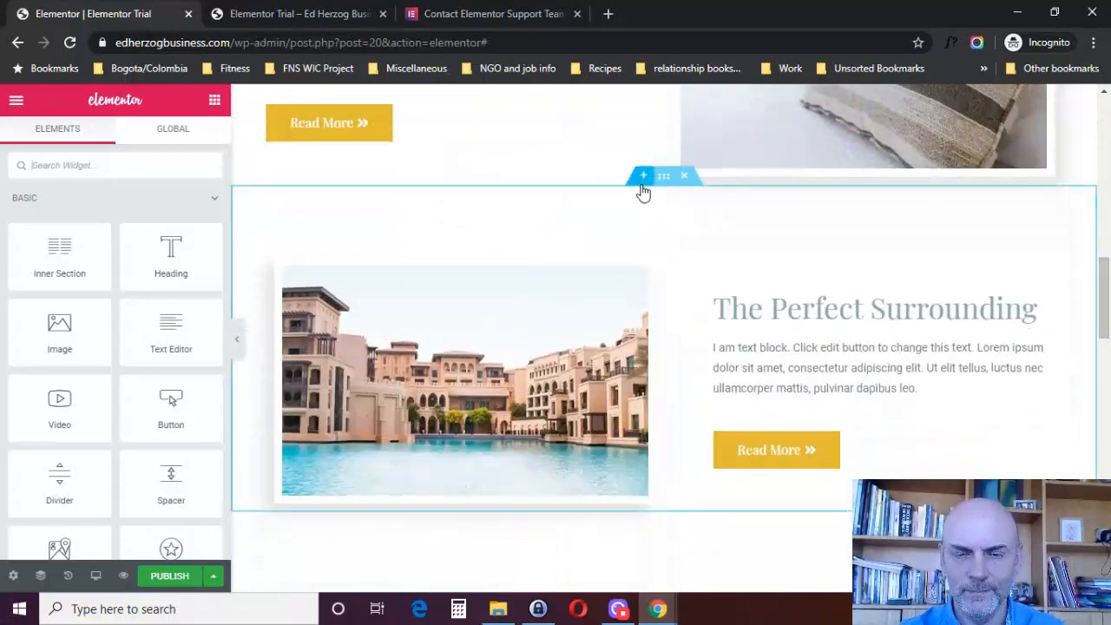
pyautogui.moveTo(1102, 305); pyautogui.dragTo(1102, 366)
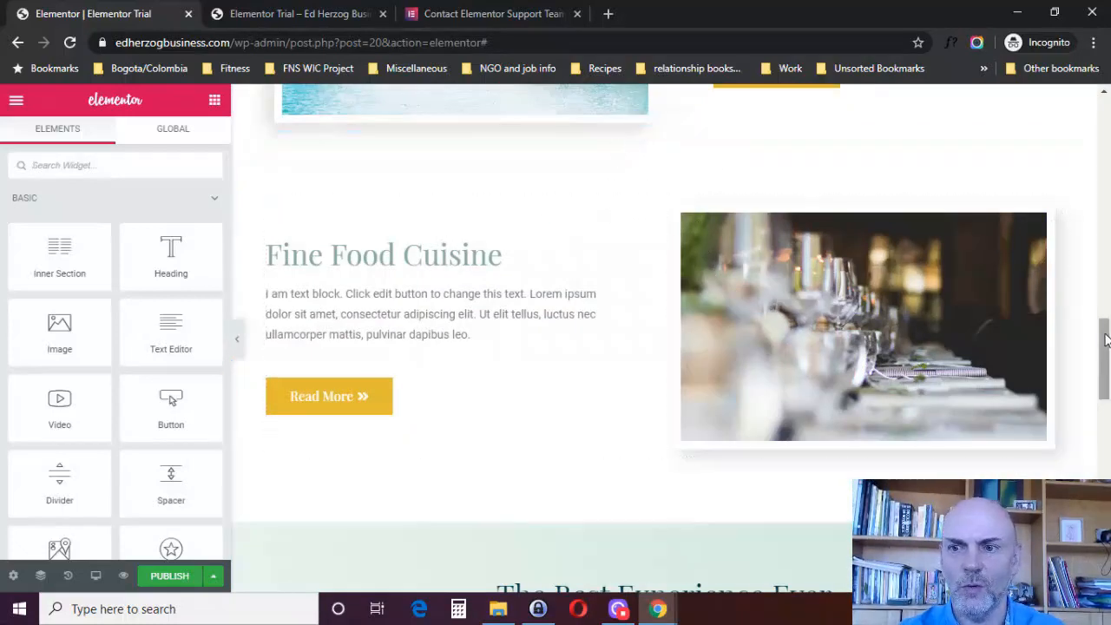
pyautogui.scroll(-3, 753, 363)
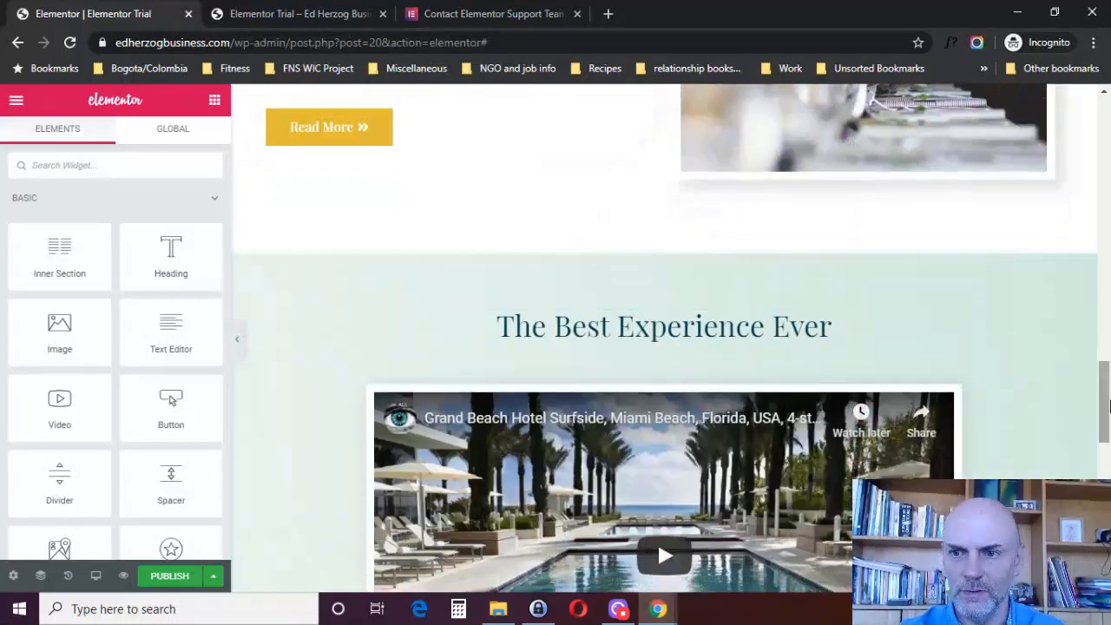
pyautogui.scroll(-6, 753, 363)
pyautogui.moveTo(1104, 488); pyautogui.dragTo(1103, 137)
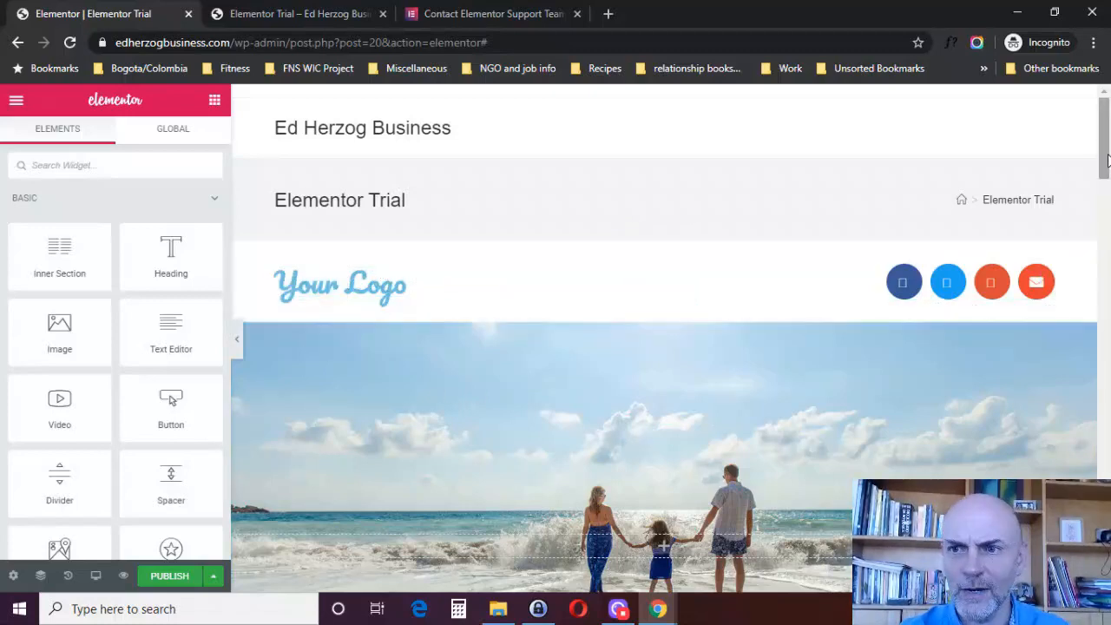
# Examine the template's editable parts, including the social icons, beach image, "Book A Room" banner and "Enjoy Some You-Time" section
pyautogui.scroll(-3, 949, 197)
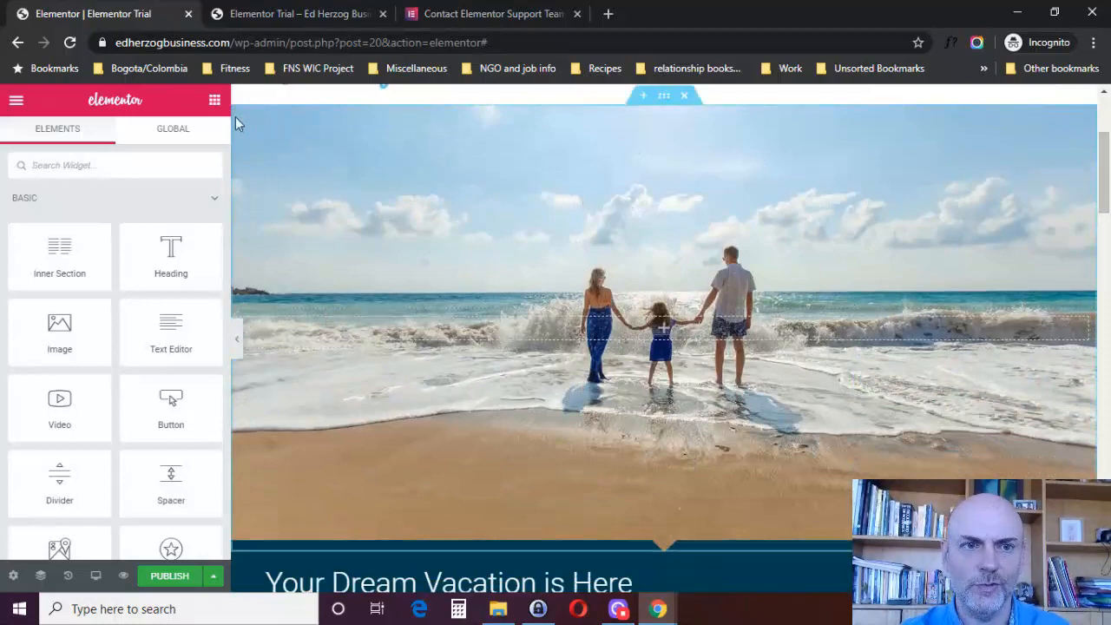
pyautogui.scroll(-3, 1103, 191)
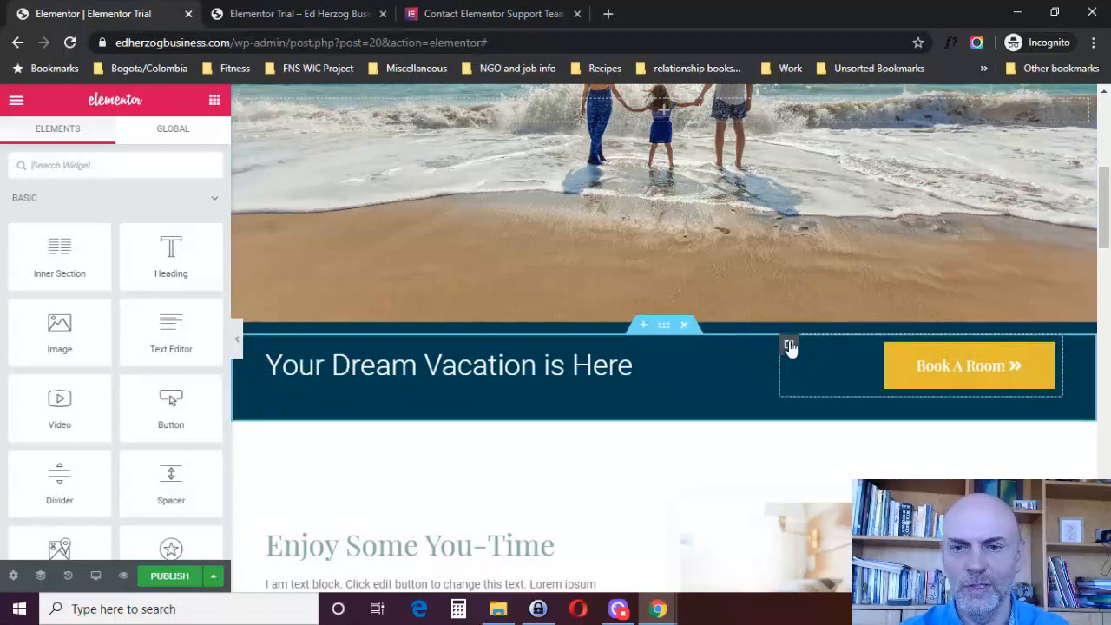
pyautogui.scroll(-1, 1103, 208)
pyautogui.scroll(-1, 663, 338)
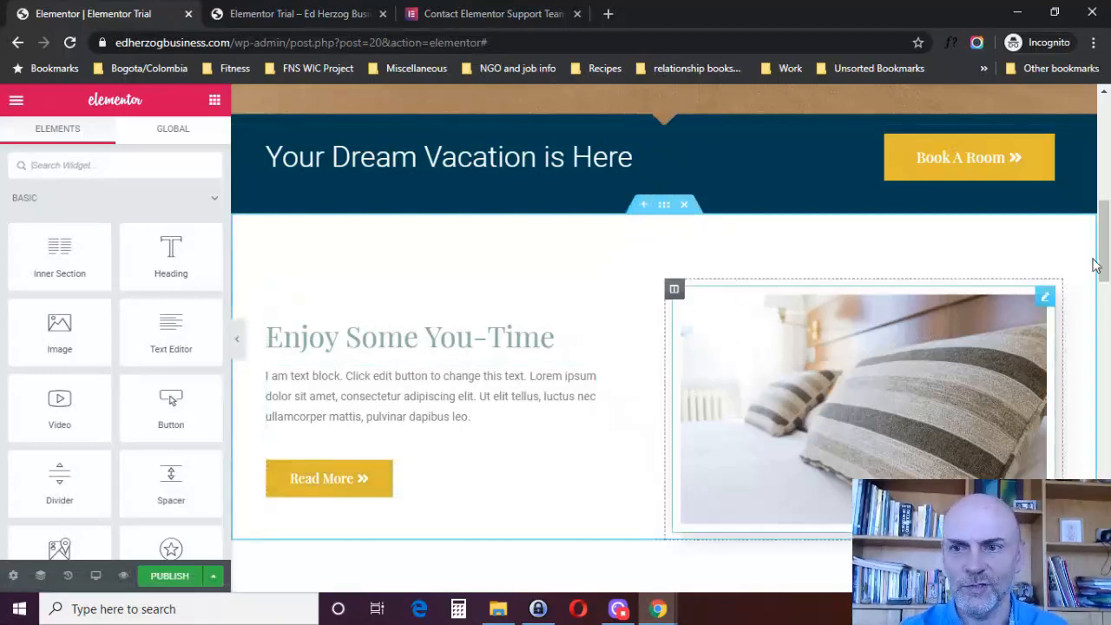
pyautogui.scroll(-9, 1095, 265)
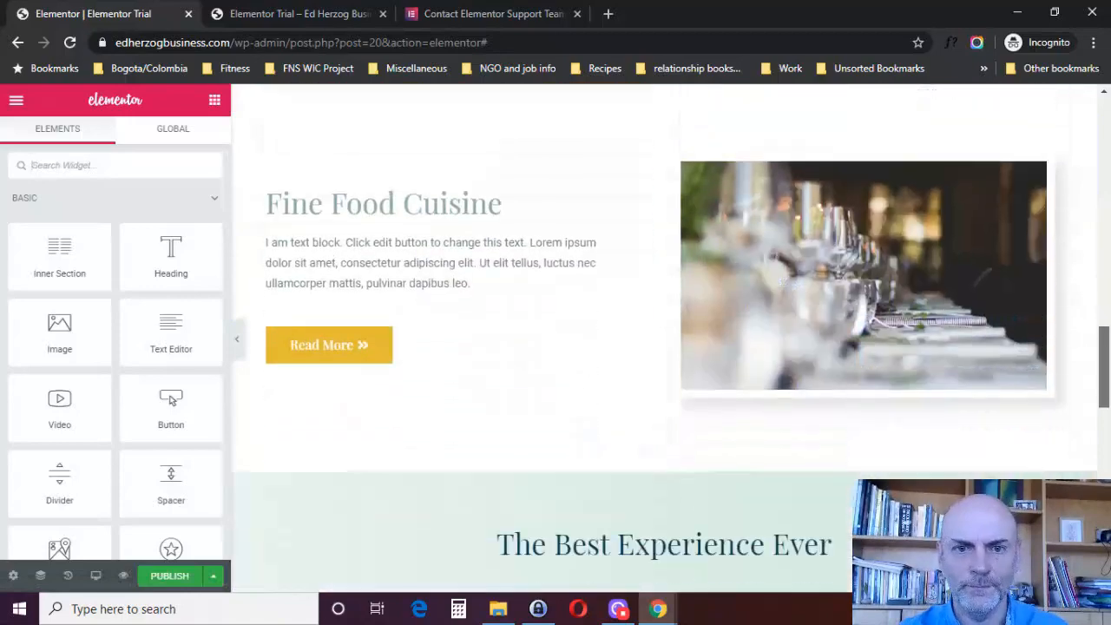
pyautogui.scroll(12, 663, 408)
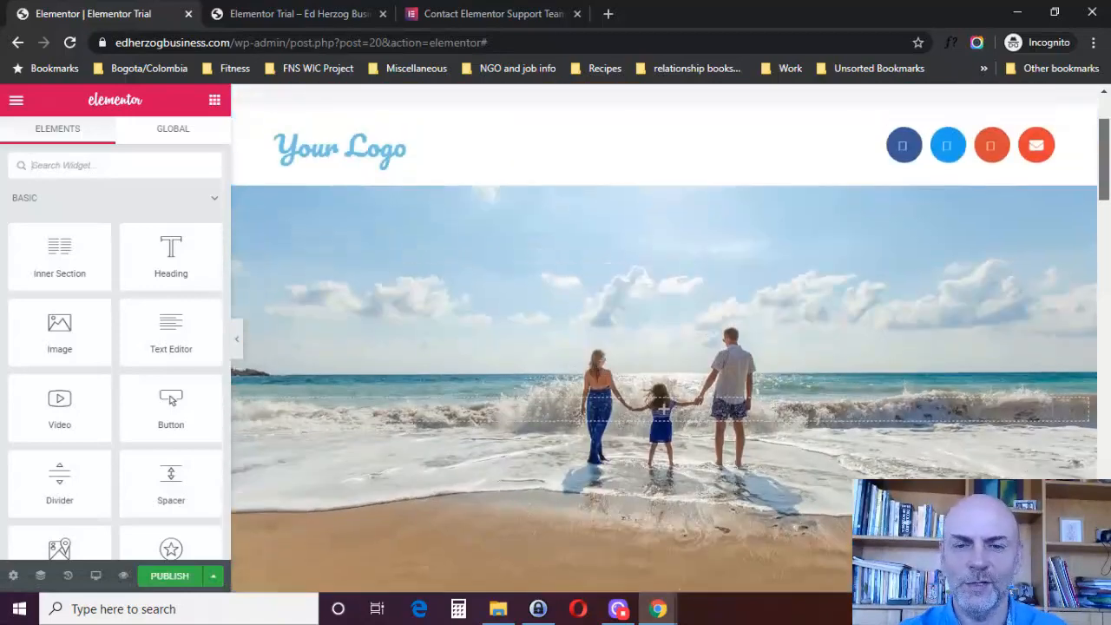
pyautogui.scroll(-3, 663, 408)
pyautogui.scroll(4, 521, 347)
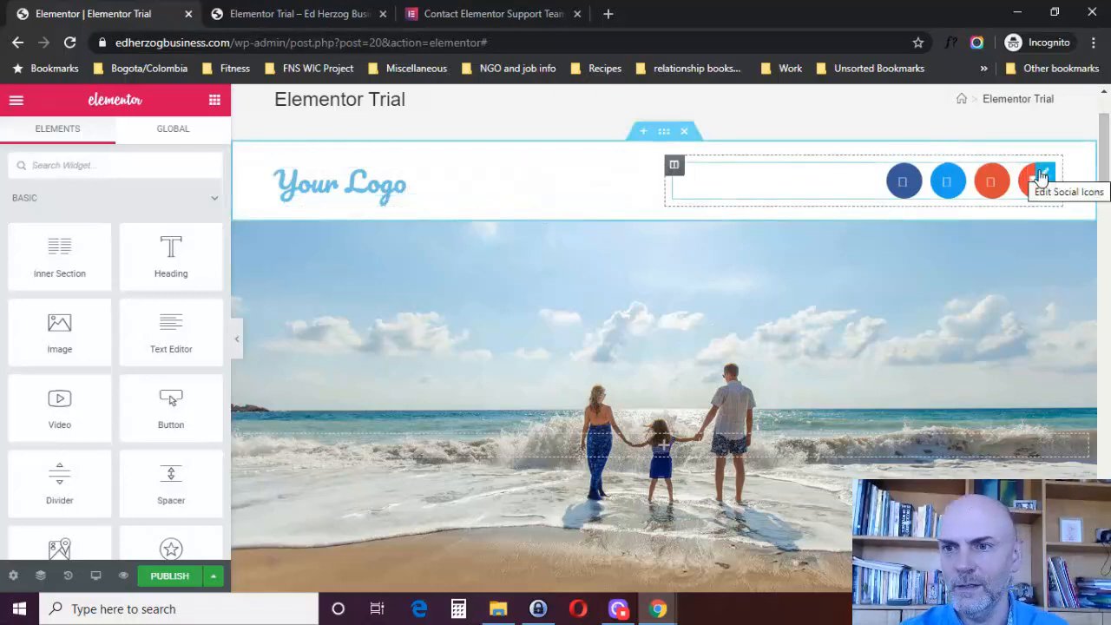
pyautogui.scroll(-1, 664, 260)
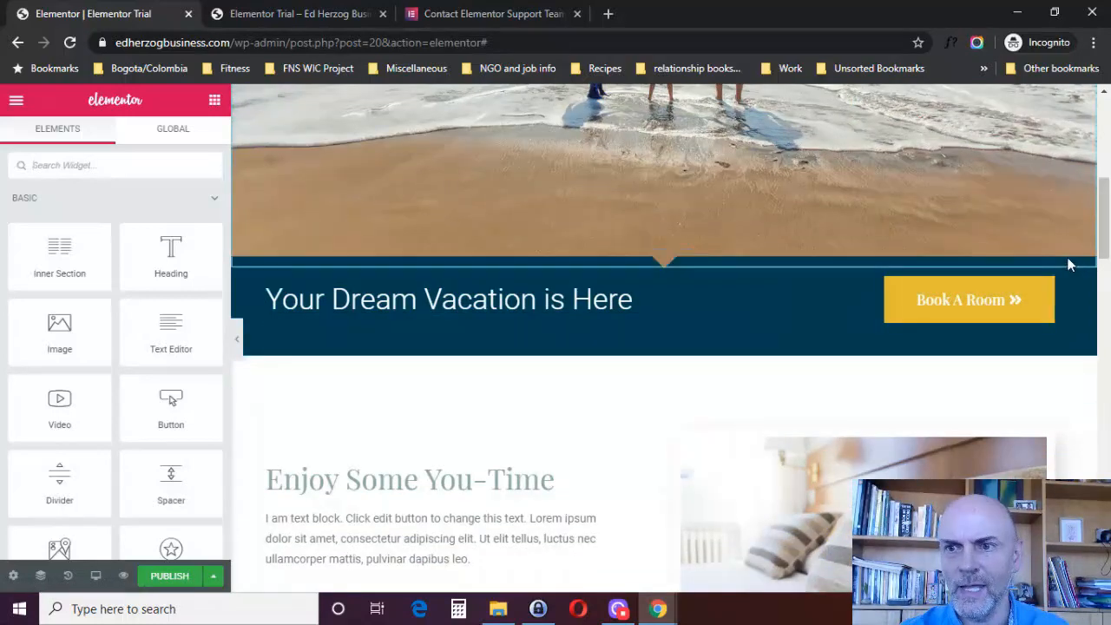
pyautogui.scroll(-3, 1105, 245)
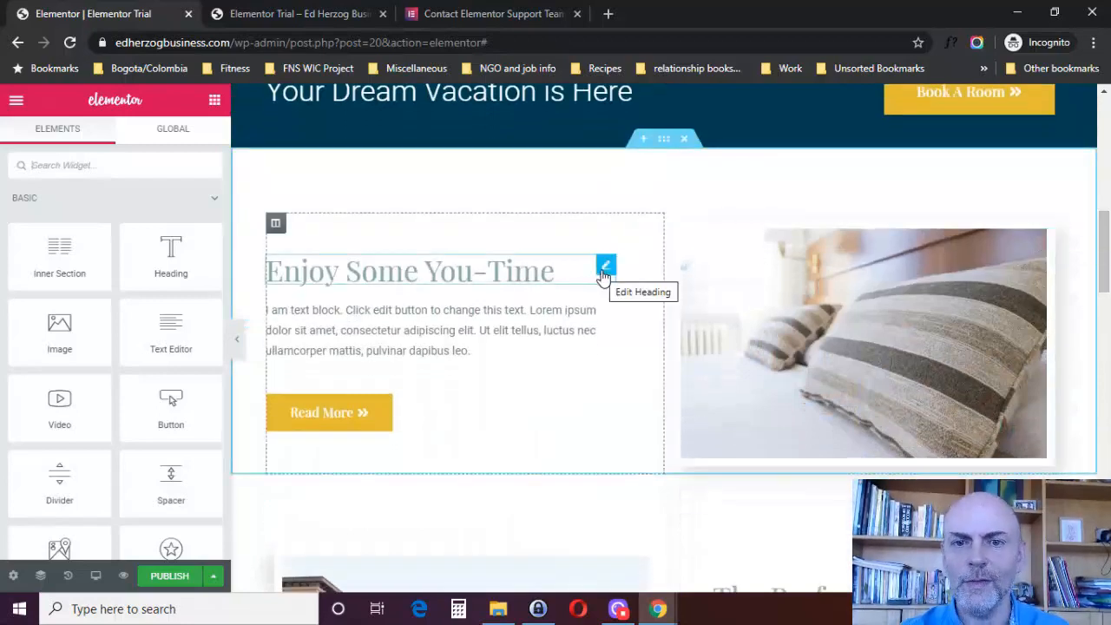
pyautogui.moveTo(1105, 248); pyautogui.dragTo(1105, 203)
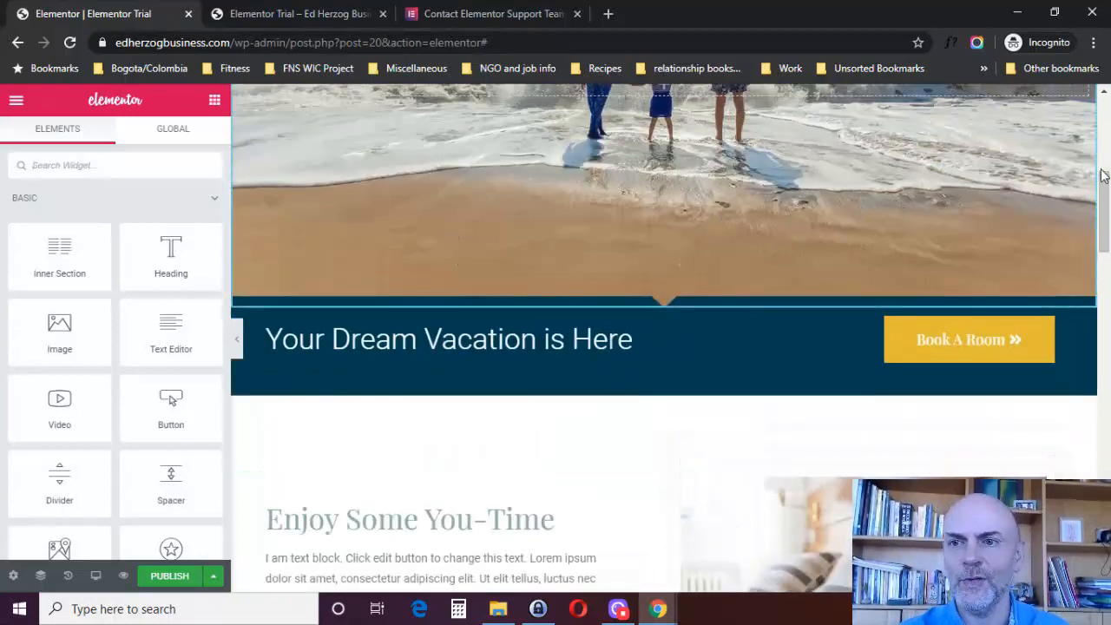
pyautogui.moveTo(1106, 192); pyautogui.dragTo(1109, 152)
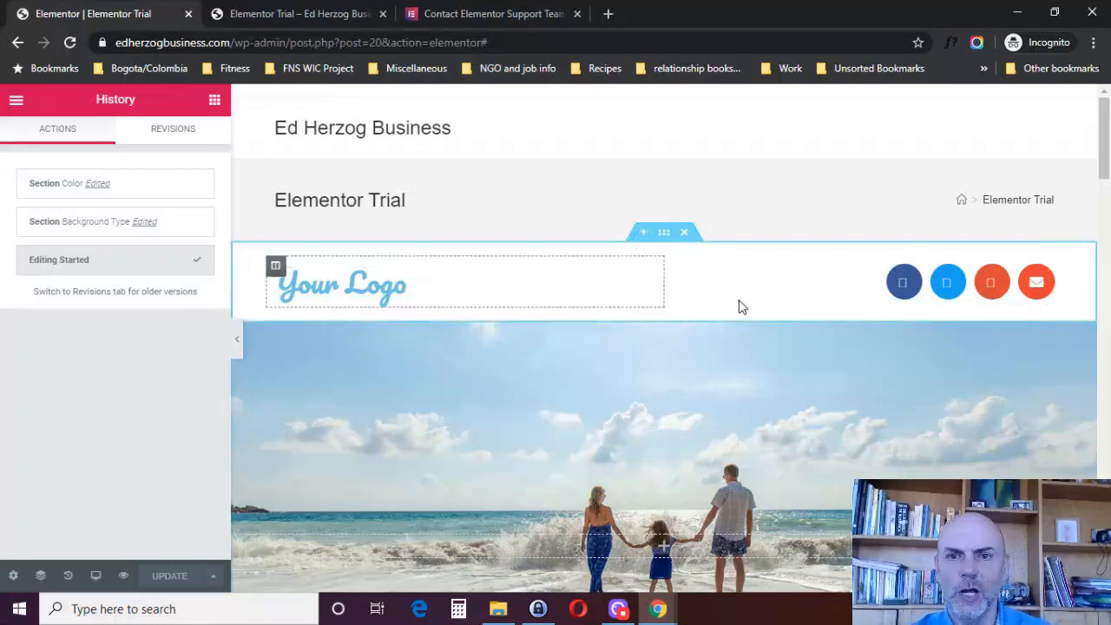
# Open an empty new-section area above the logo header, close it, and open another between the header and the beach image
pyautogui.click(643, 233)
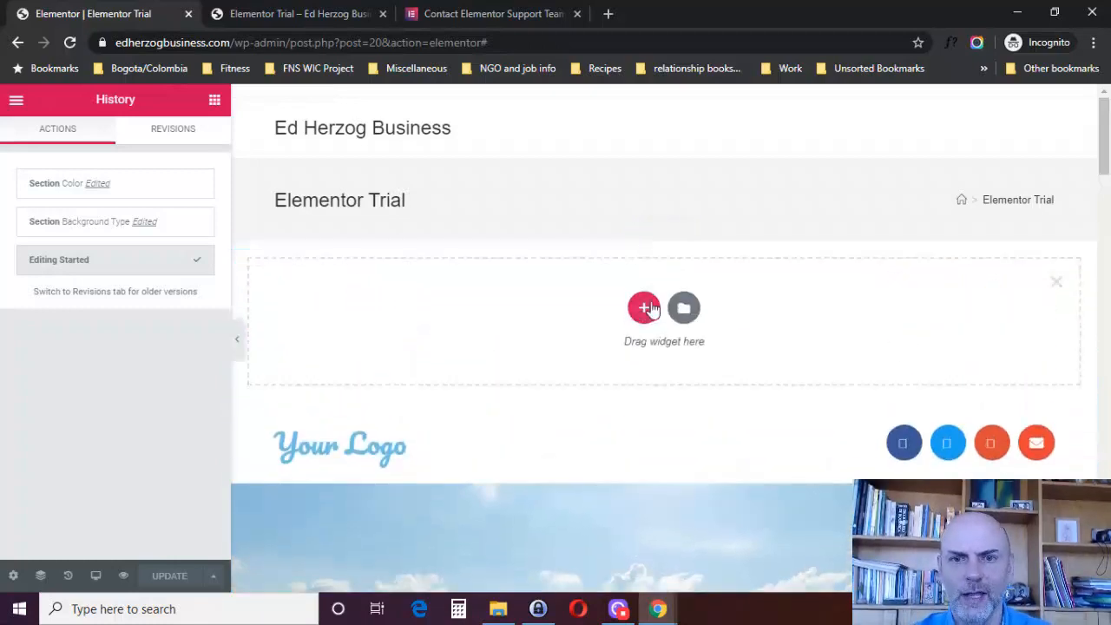
pyautogui.click(1058, 284)
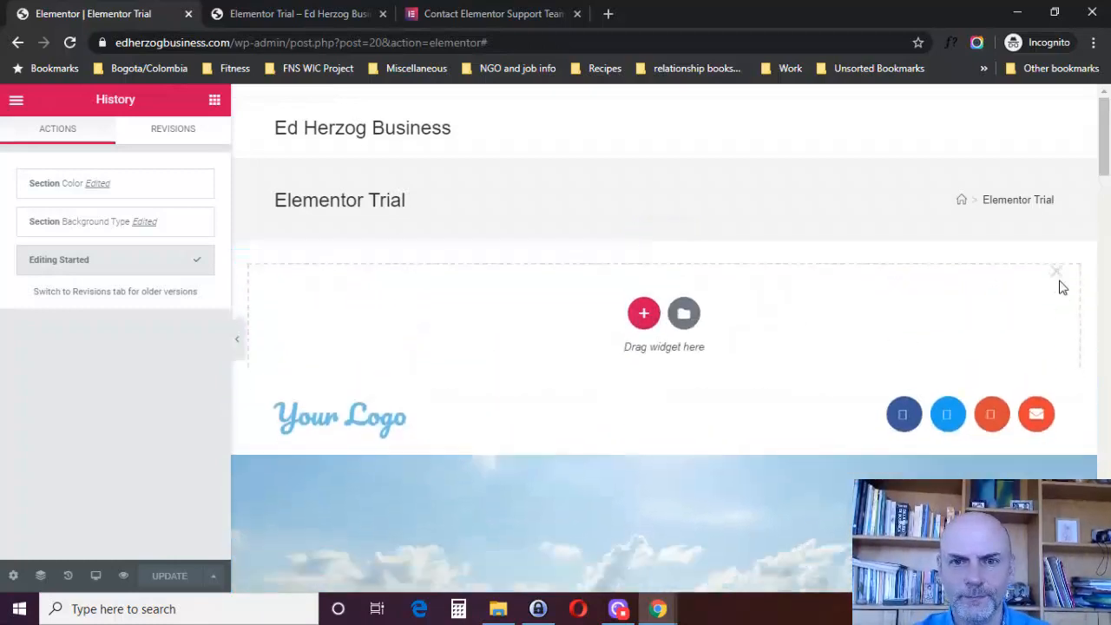
pyautogui.click(643, 316)
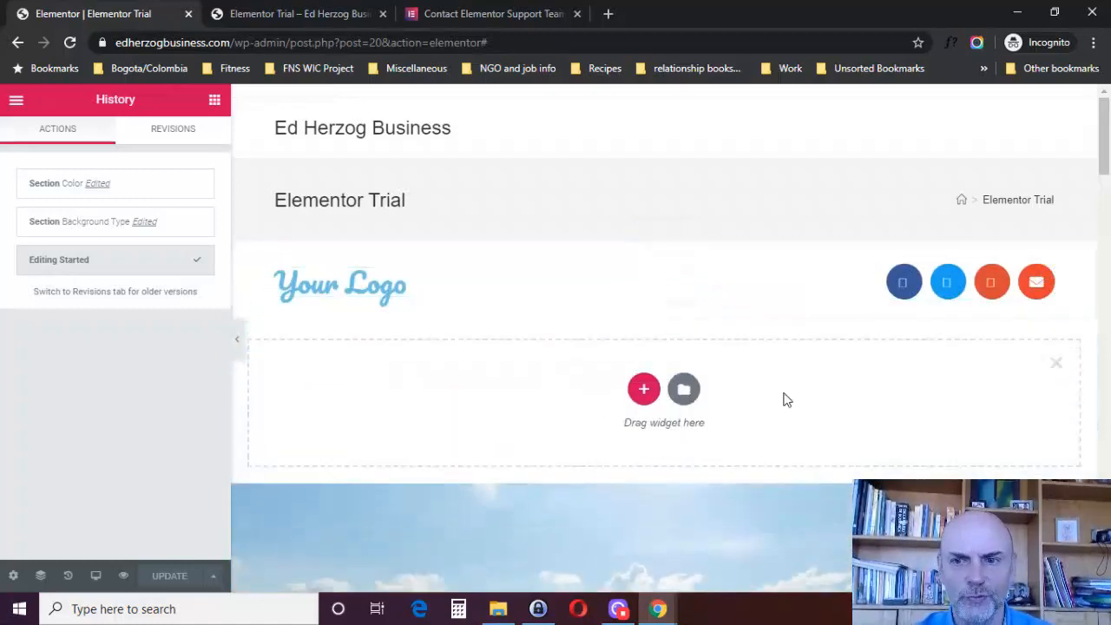
# Close the empty new-section area below the logo header and open the header section's Layout settings
pyautogui.click(1055, 364)
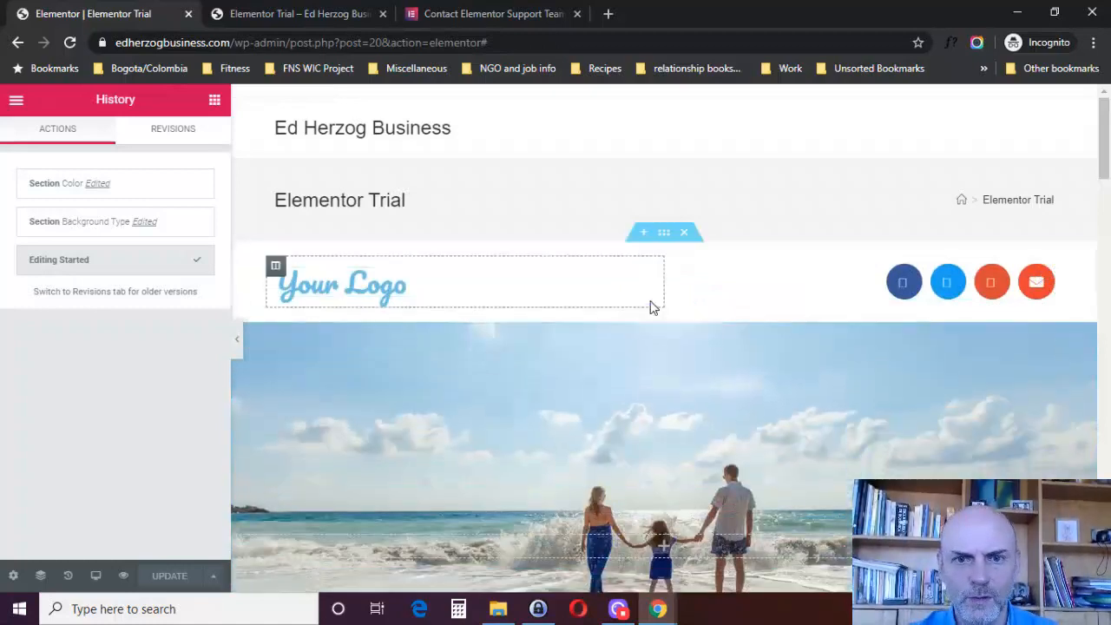
pyautogui.click(664, 236)
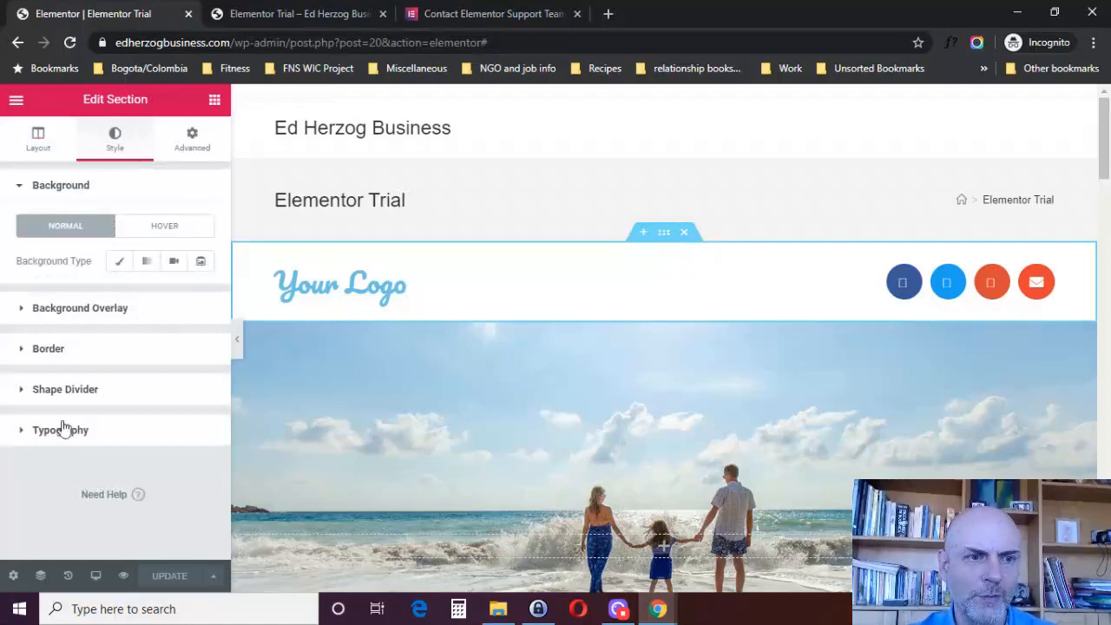
pyautogui.rightClick(662, 235)
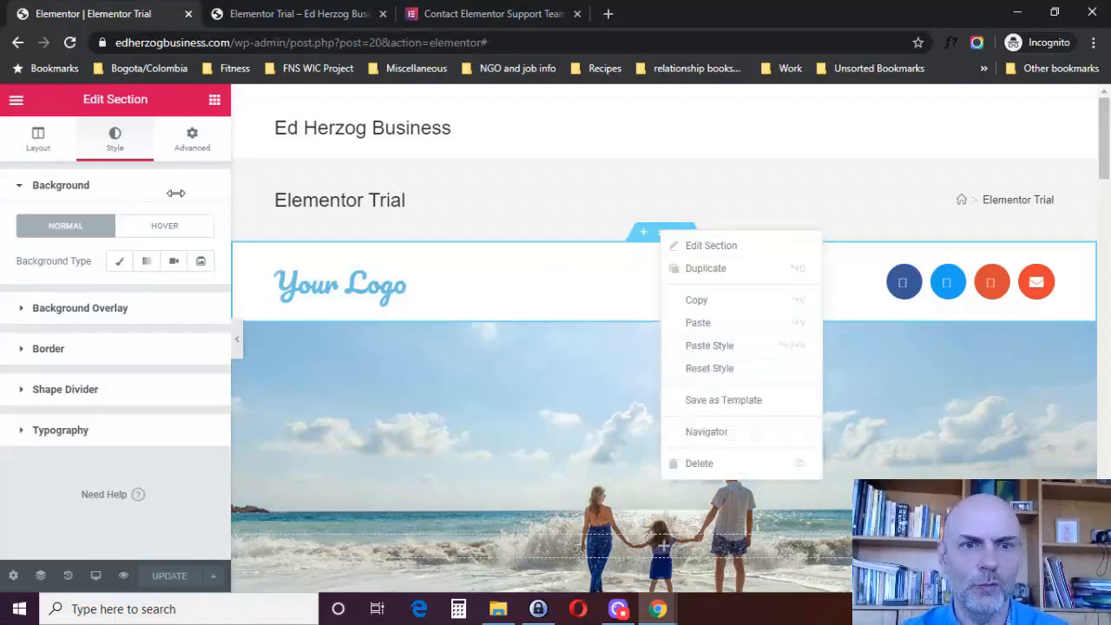
pyautogui.click(37, 143)
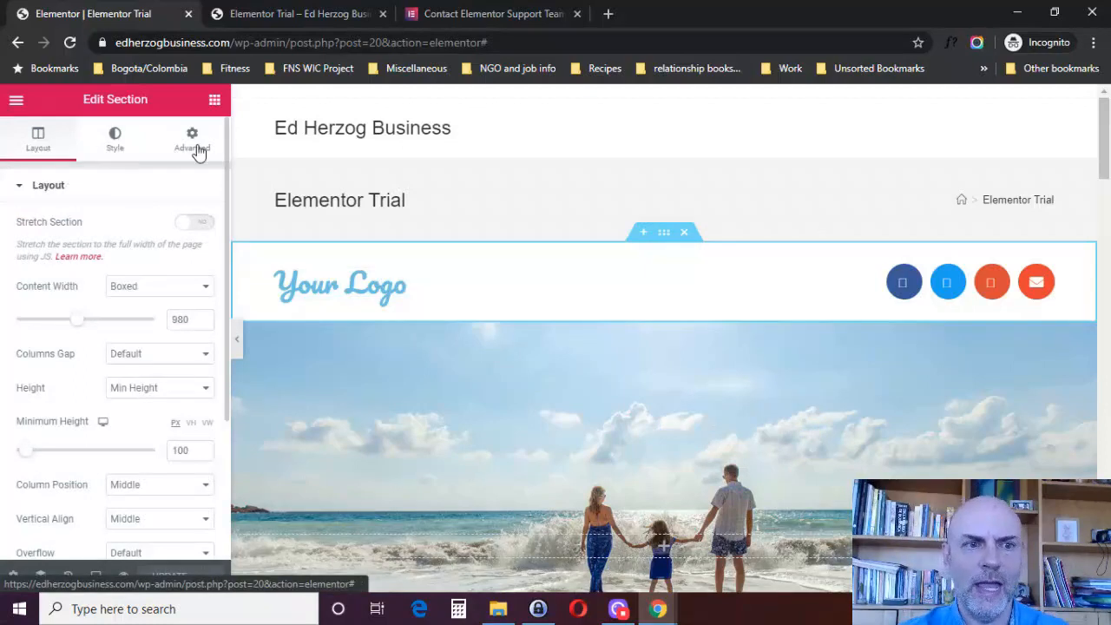
# Switch the header's Stretch Section on and off, and try Full Width content before returning it to Boxed
pyautogui.click(206, 228)
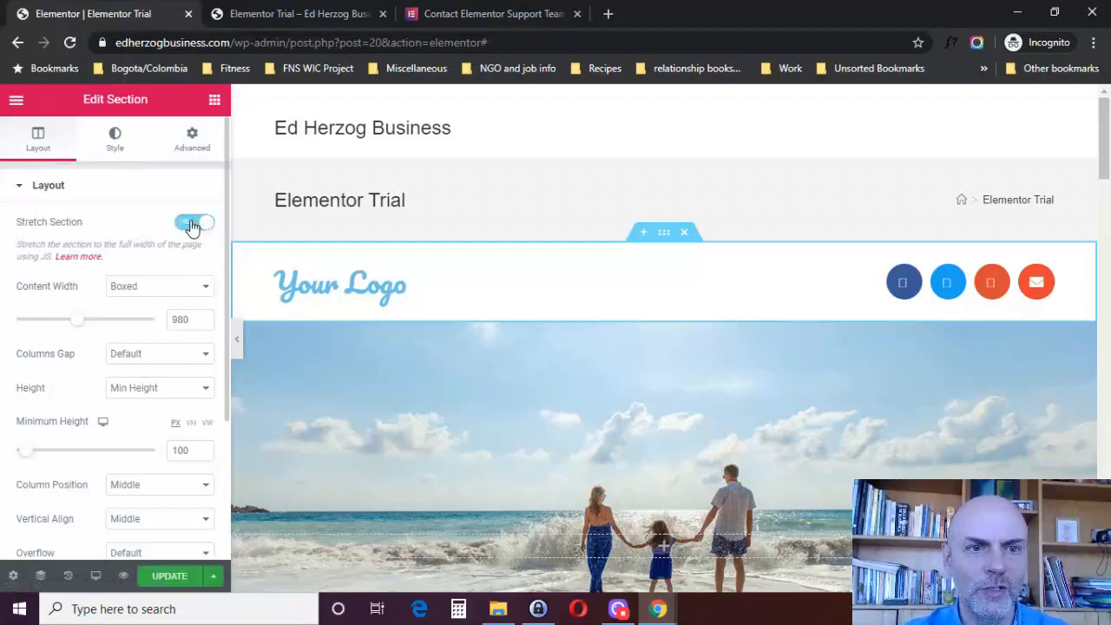
pyautogui.click(192, 224)
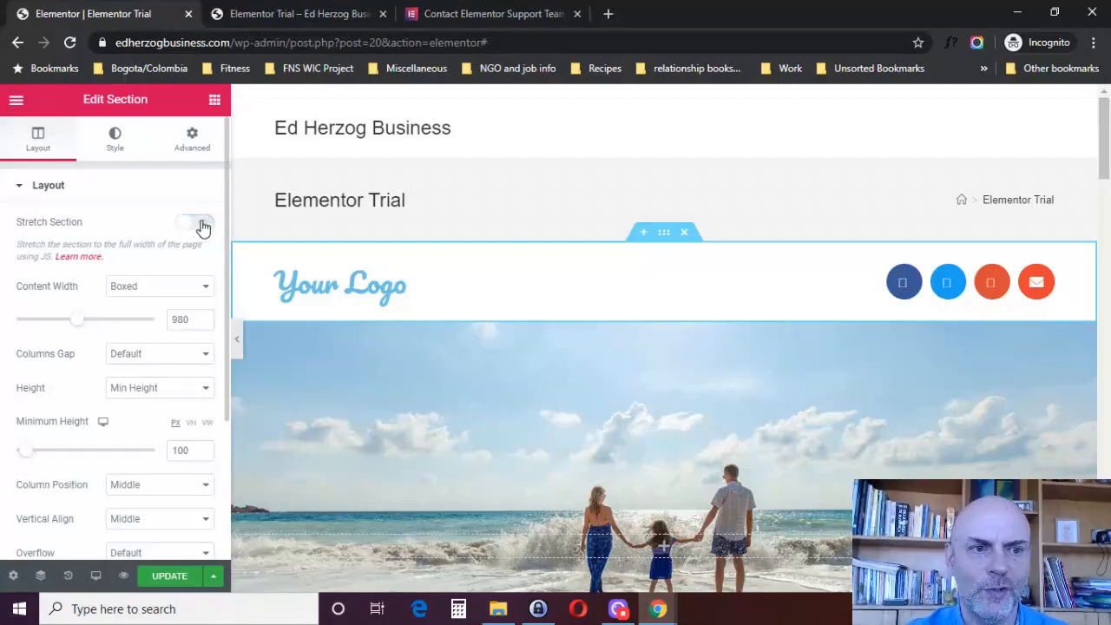
pyautogui.click(160, 288)
pyautogui.click(145, 315)
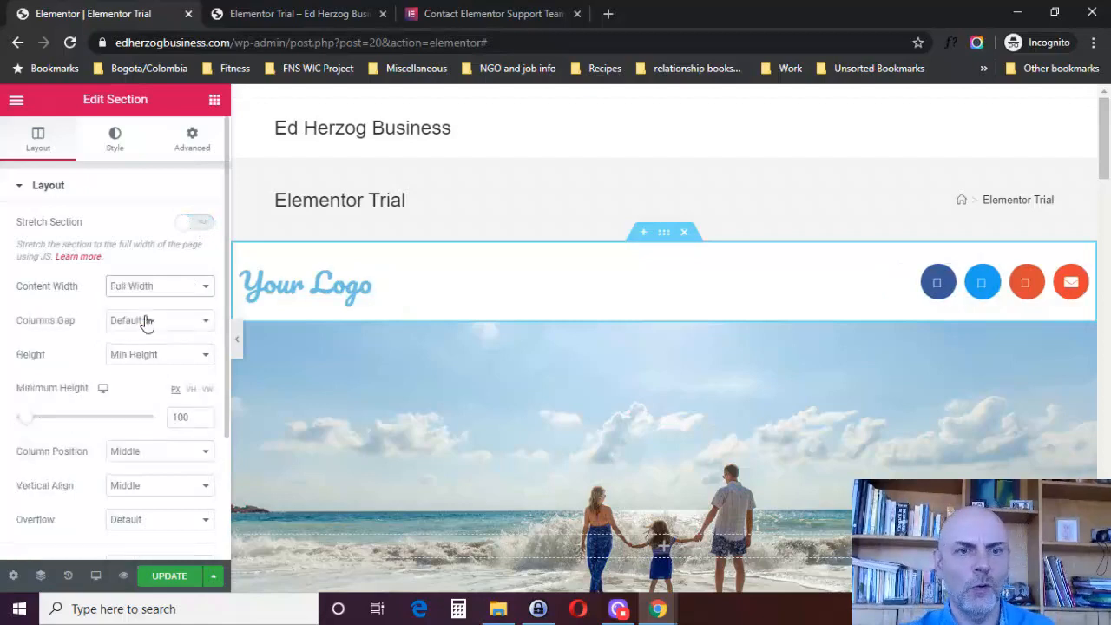
pyautogui.click(163, 289)
pyautogui.click(156, 302)
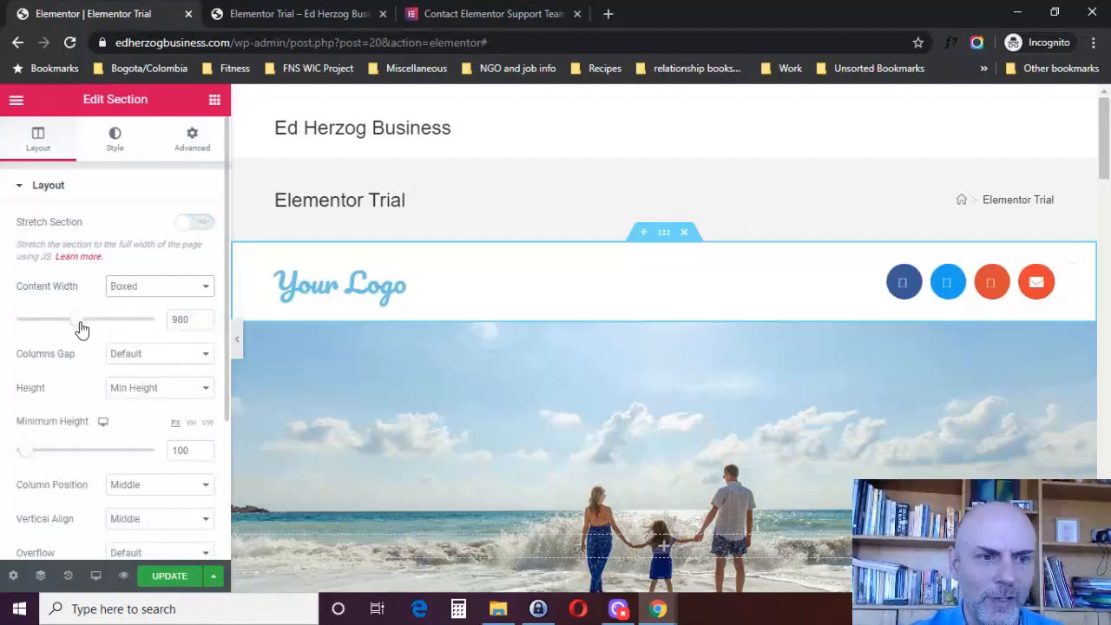
# Try a boxed content width of 954 for the logo header, and set it back to 980
pyautogui.moveTo(81, 328)
pyautogui.mouseDown()
pyautogui.moveTo(134, 324)
pyautogui.moveTo(26, 334)
pyautogui.moveTo(92, 321)
pyautogui.moveTo(74, 326)
pyautogui.mouseUp()
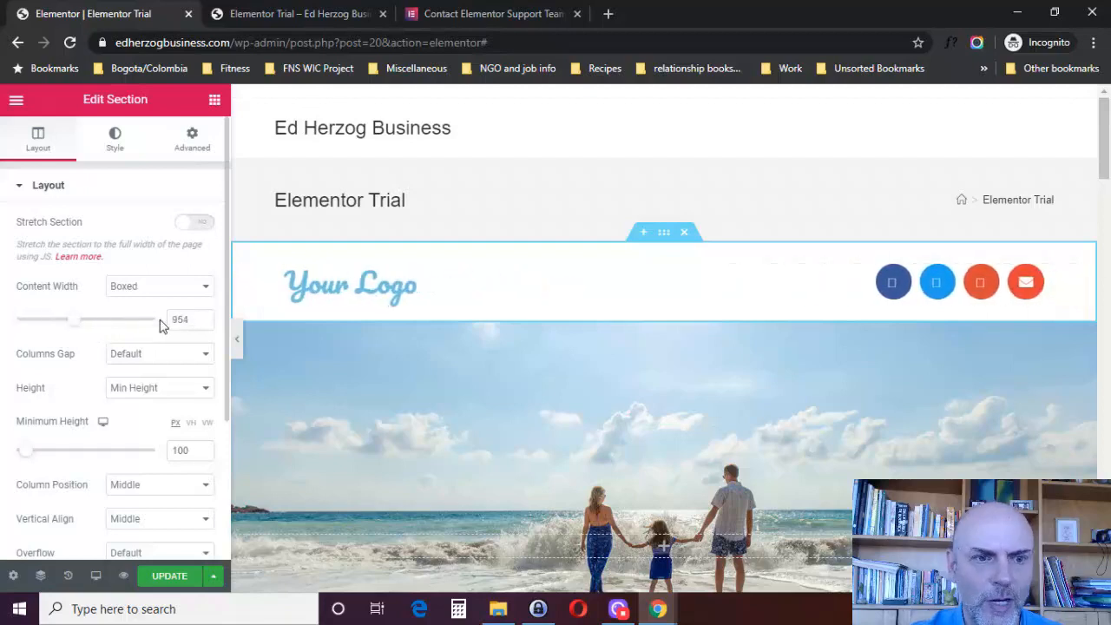
pyautogui.doubleClick(196, 320)
pyautogui.write('980')
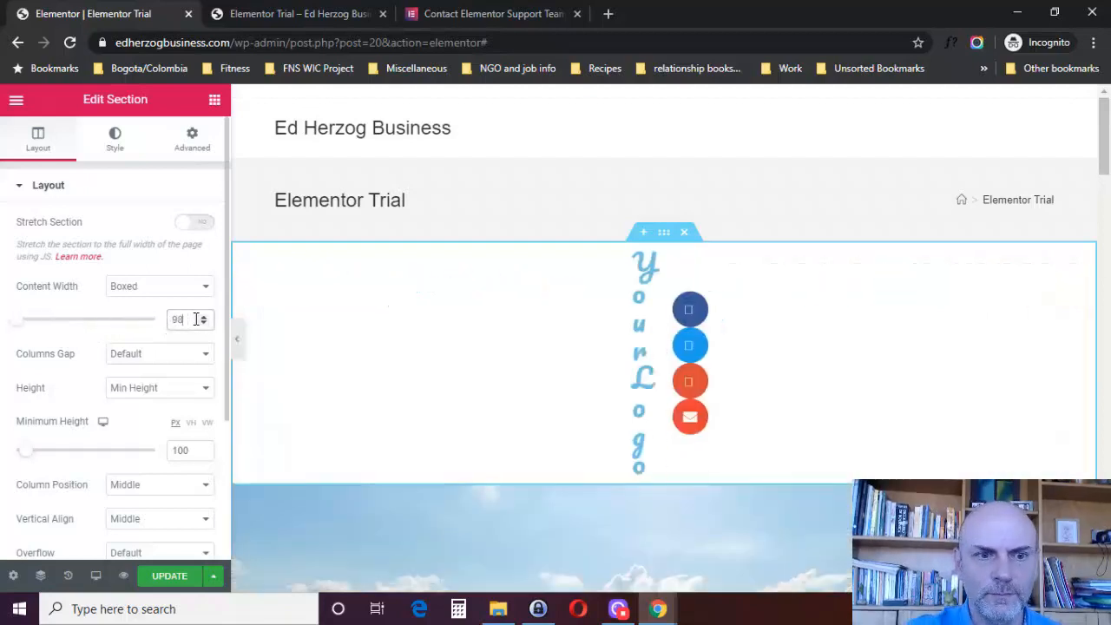
# Try the Wide columns gap on the logo header section and return it to Default
pyautogui.click(161, 358)
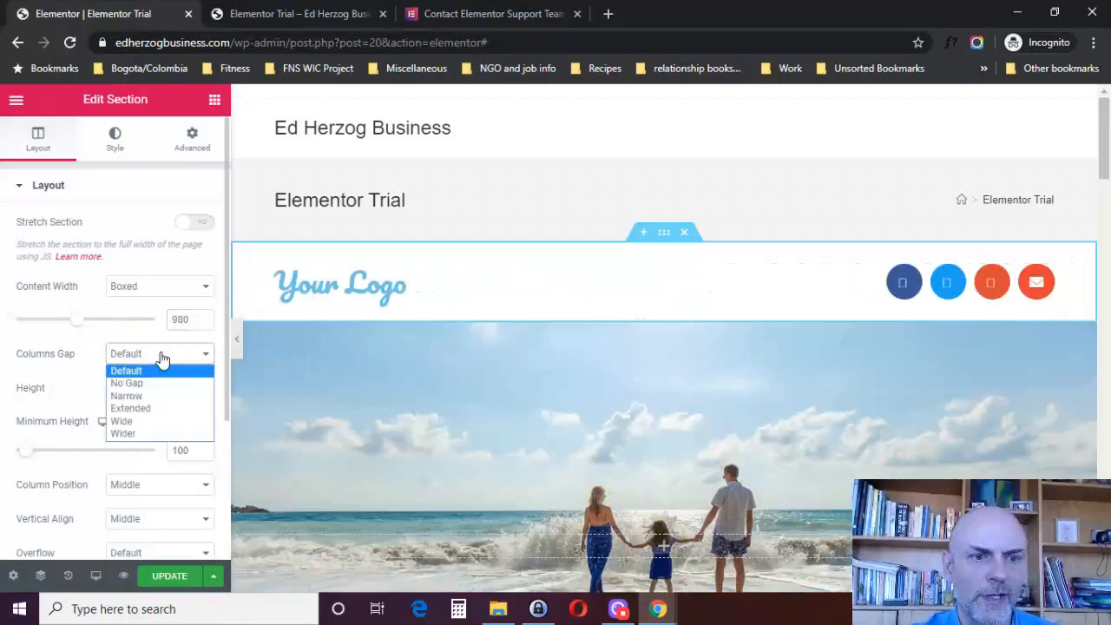
pyautogui.click(146, 422)
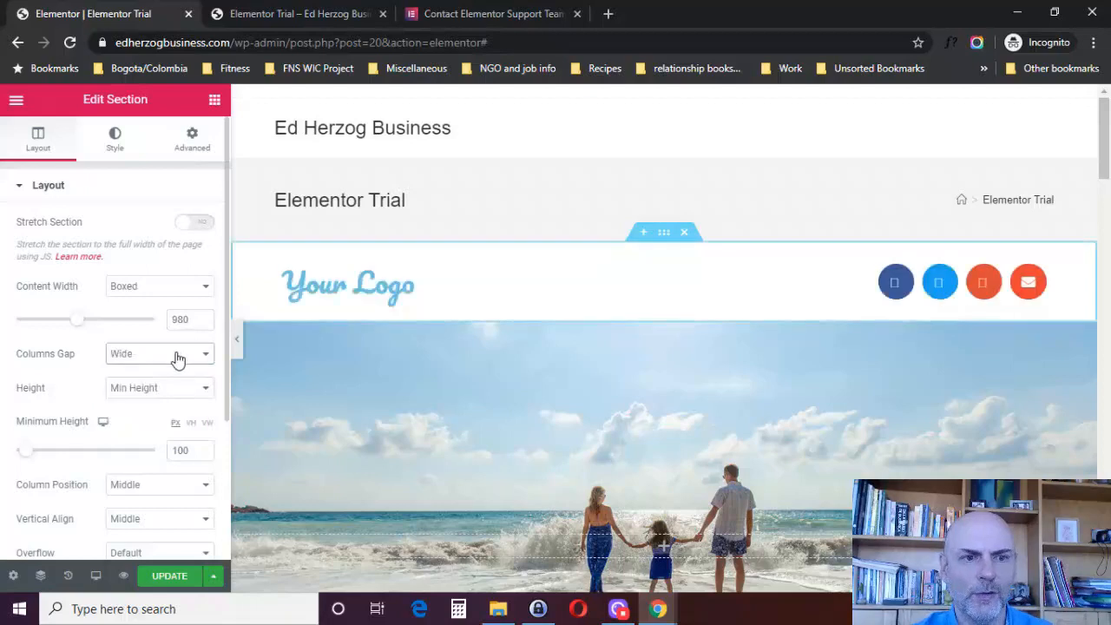
pyautogui.click(176, 359)
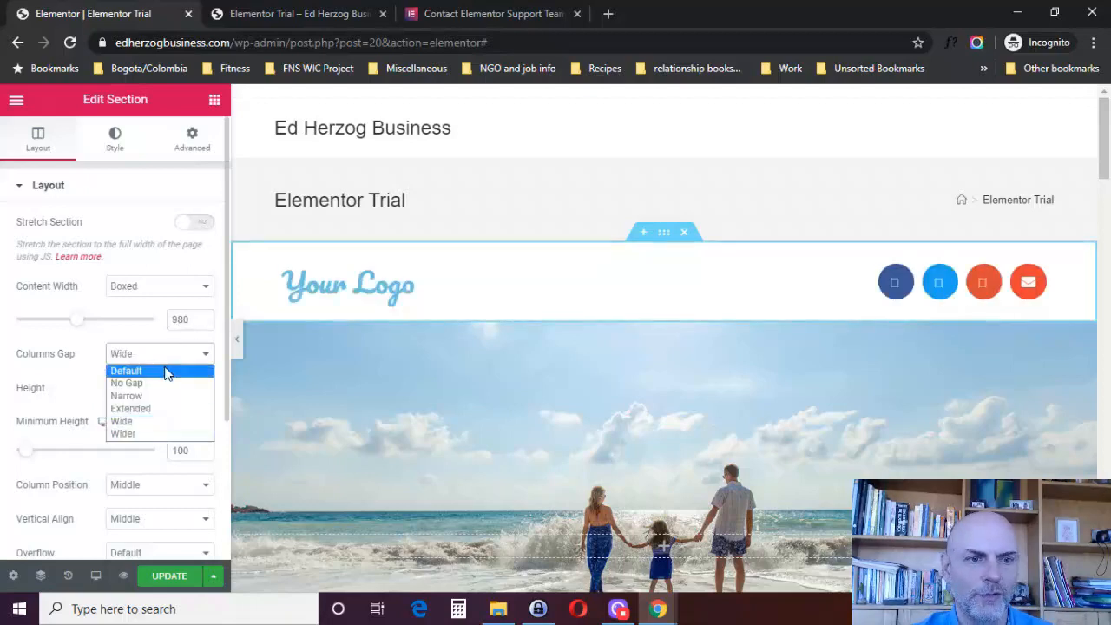
pyautogui.click(160, 367)
# Review the header's Height options, try a minimum height of 176 px, and set it back to 100 px
pyautogui.click(146, 393)
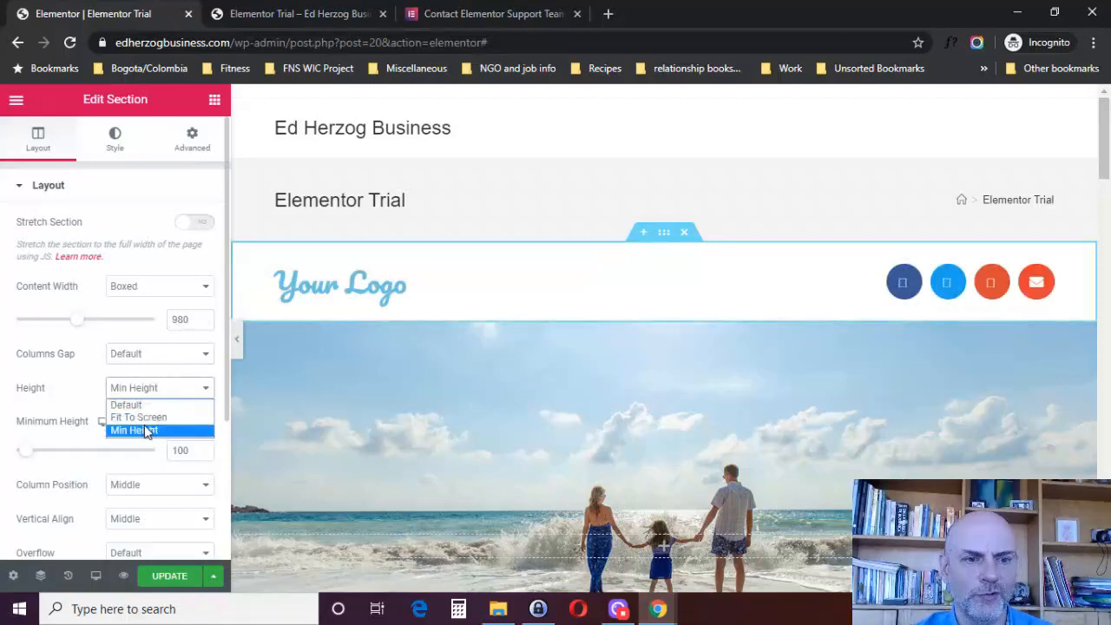
pyautogui.click(73, 399)
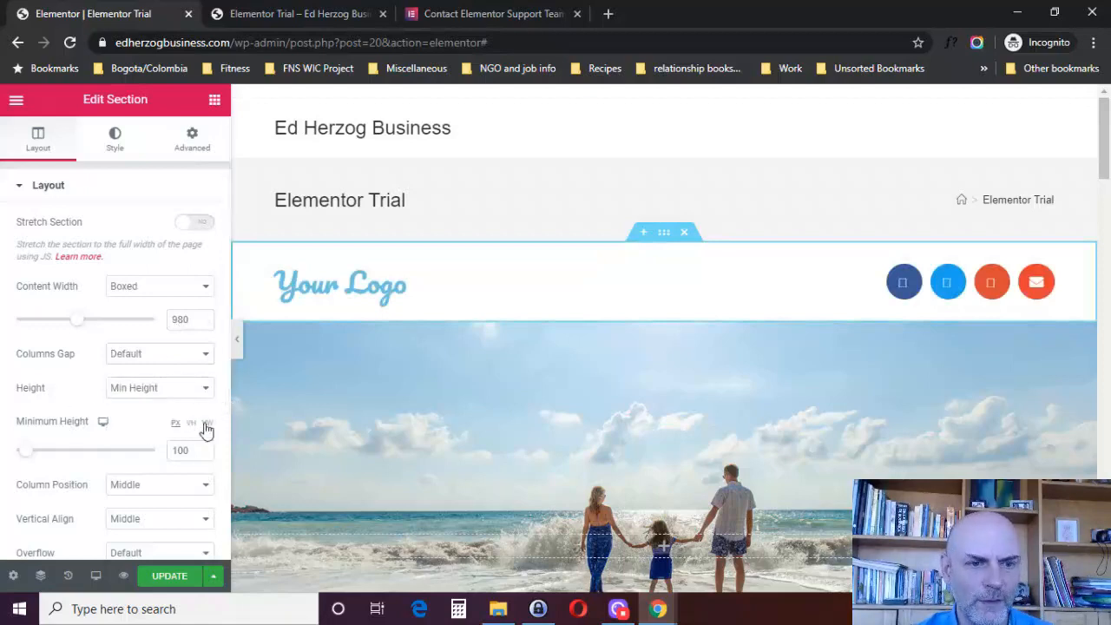
pyautogui.click(169, 393)
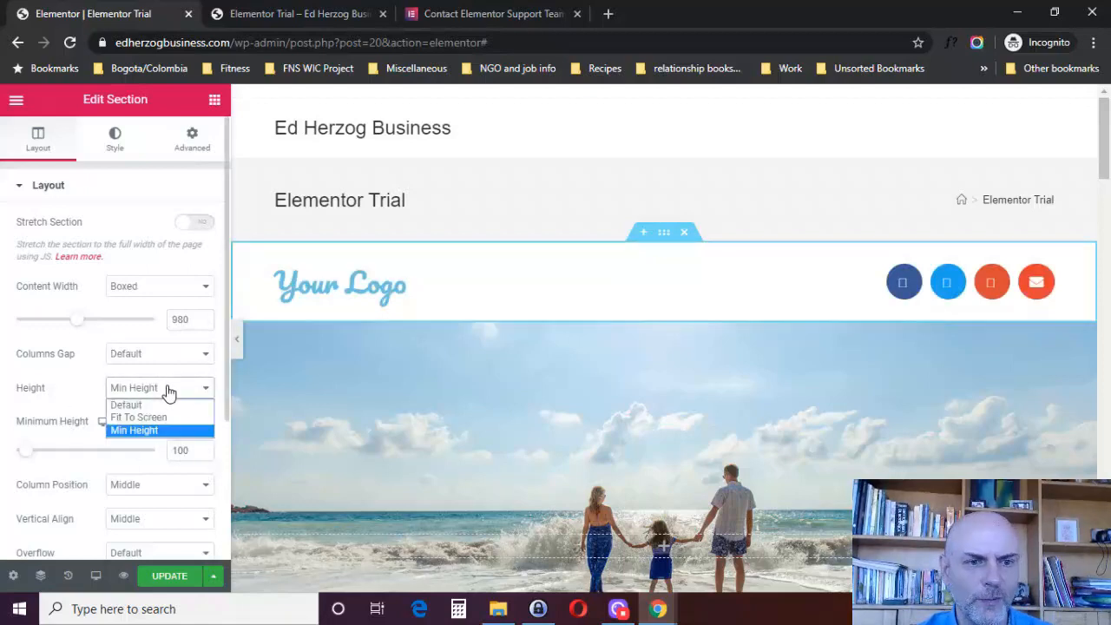
pyautogui.click(28, 459)
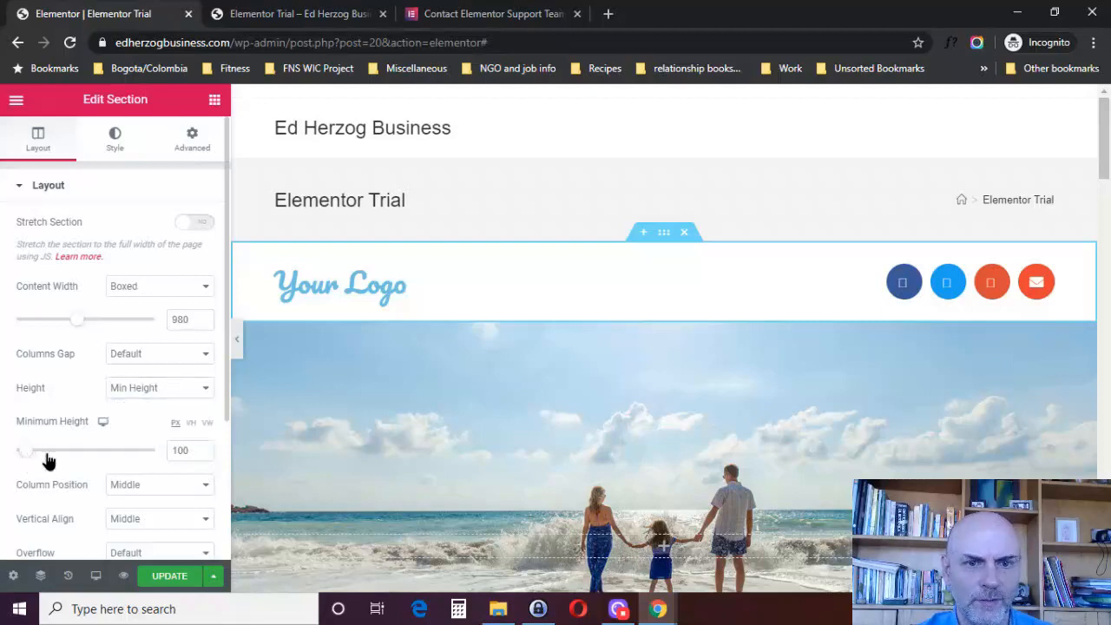
pyautogui.moveTo(48, 460)
pyautogui.mouseDown()
pyautogui.moveTo(77, 458)
pyautogui.moveTo(35, 461)
pyautogui.mouseUp()
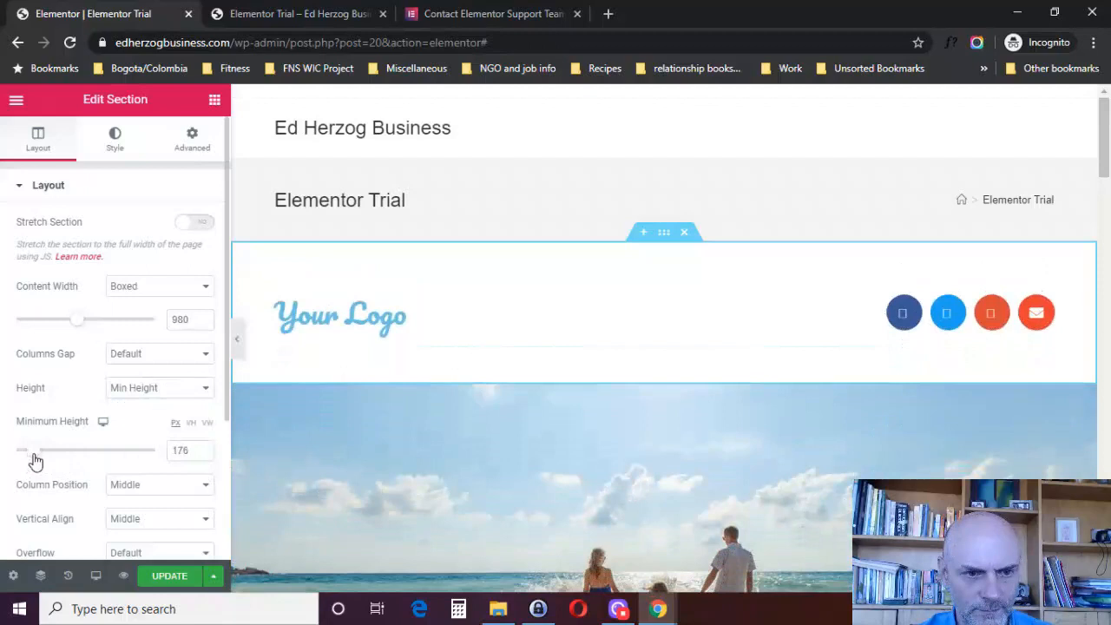
pyautogui.doubleClick(191, 449)
pyautogui.write('100')
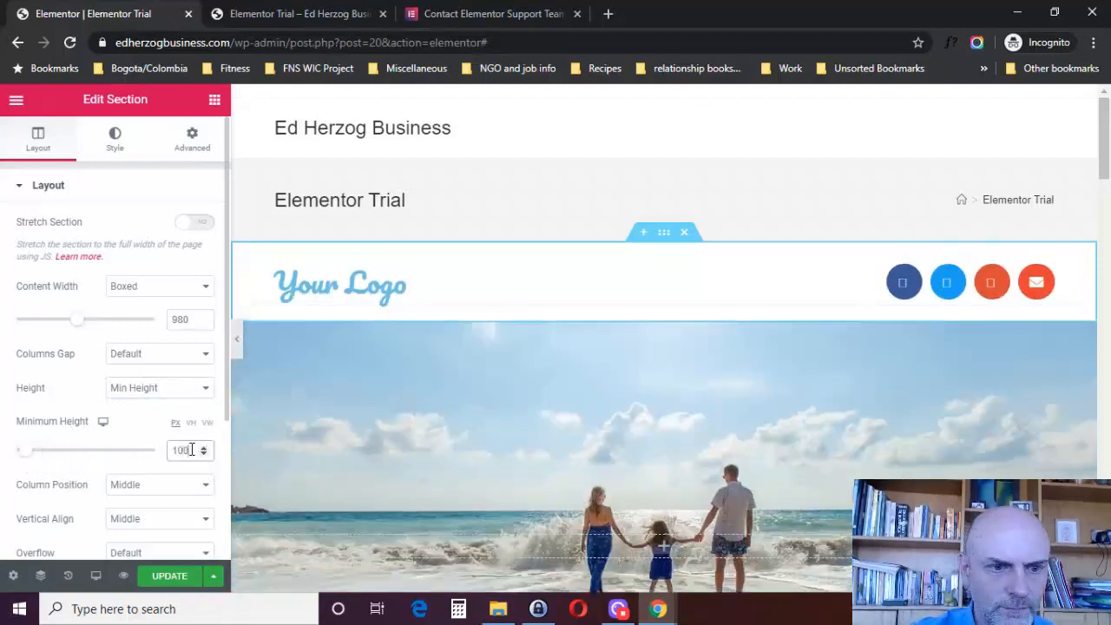
# Try the header's column position at Top and Bottom, and return it to Middle
pyautogui.moveTo(225, 416); pyautogui.dragTo(228, 445)
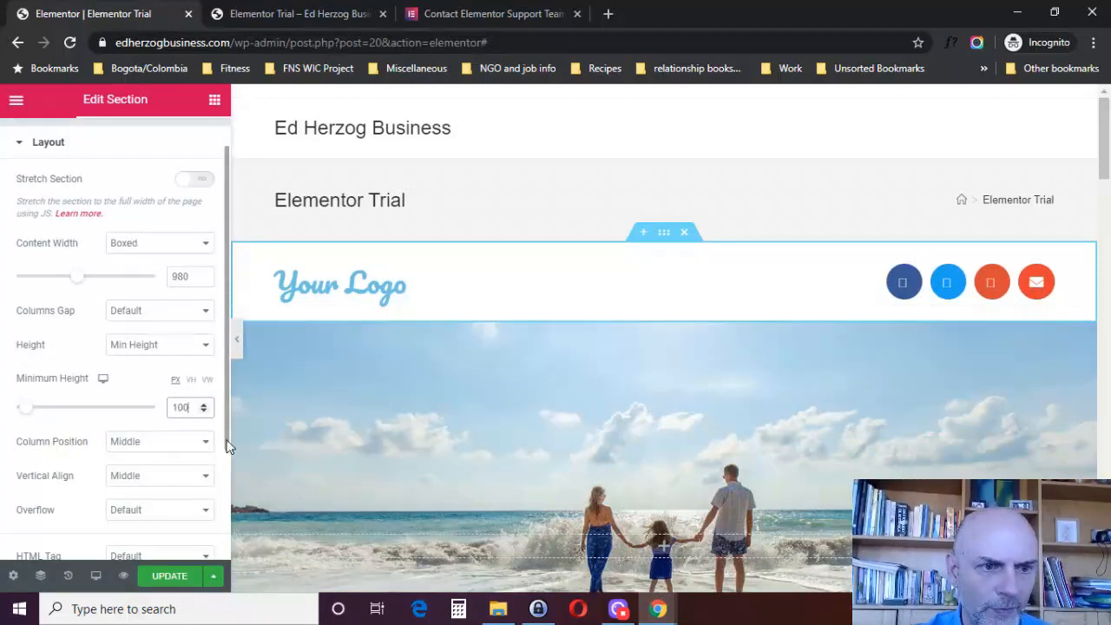
pyautogui.click(138, 449)
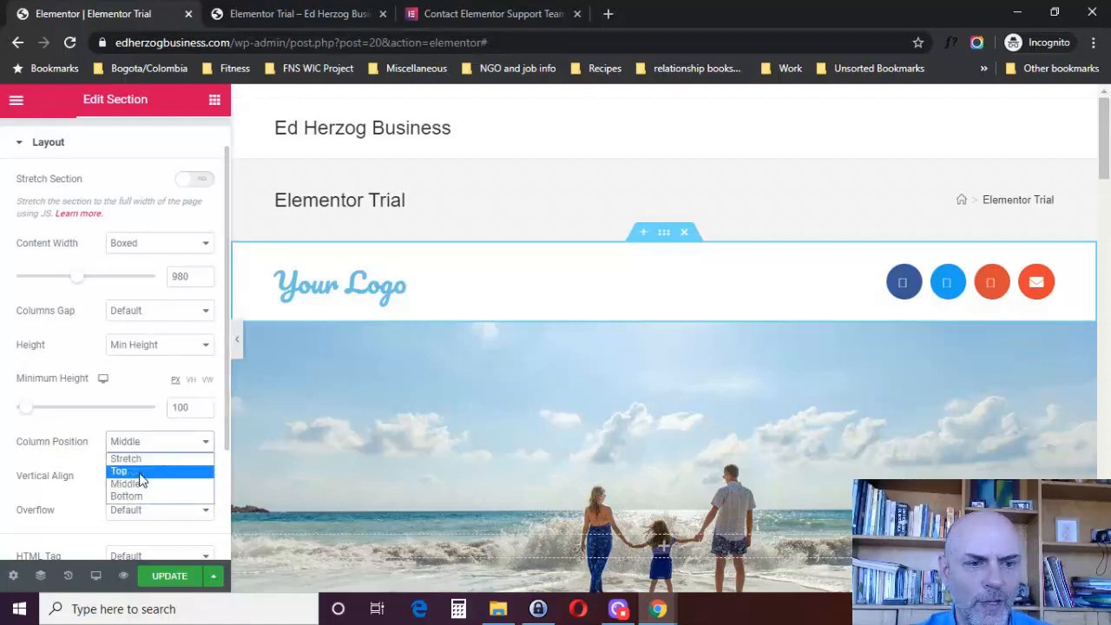
pyautogui.click(139, 471)
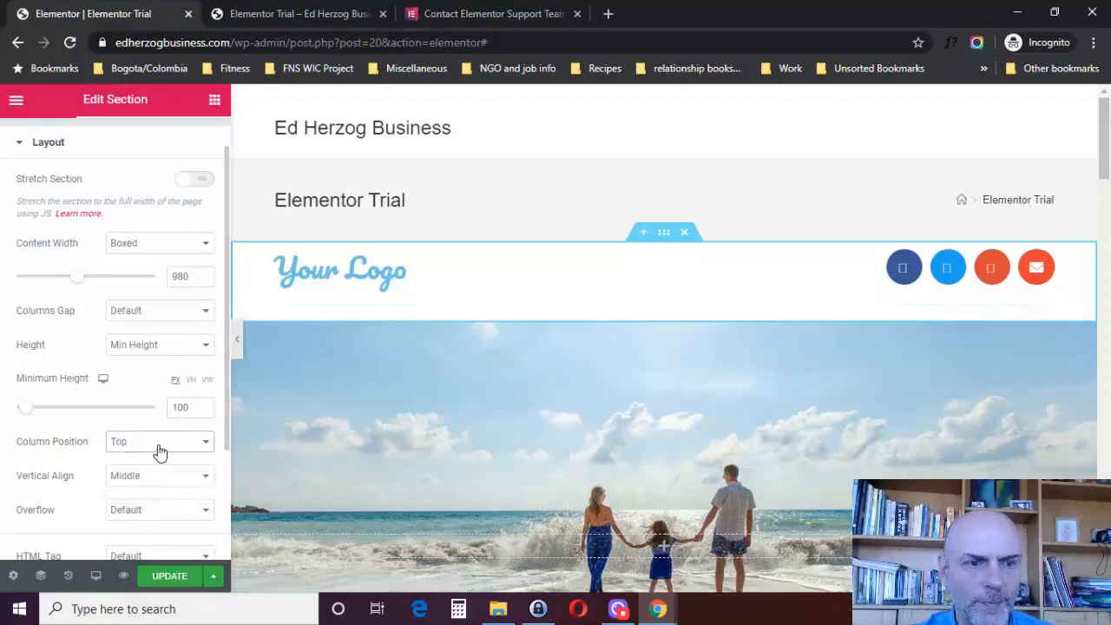
pyautogui.click(159, 451)
pyautogui.click(151, 496)
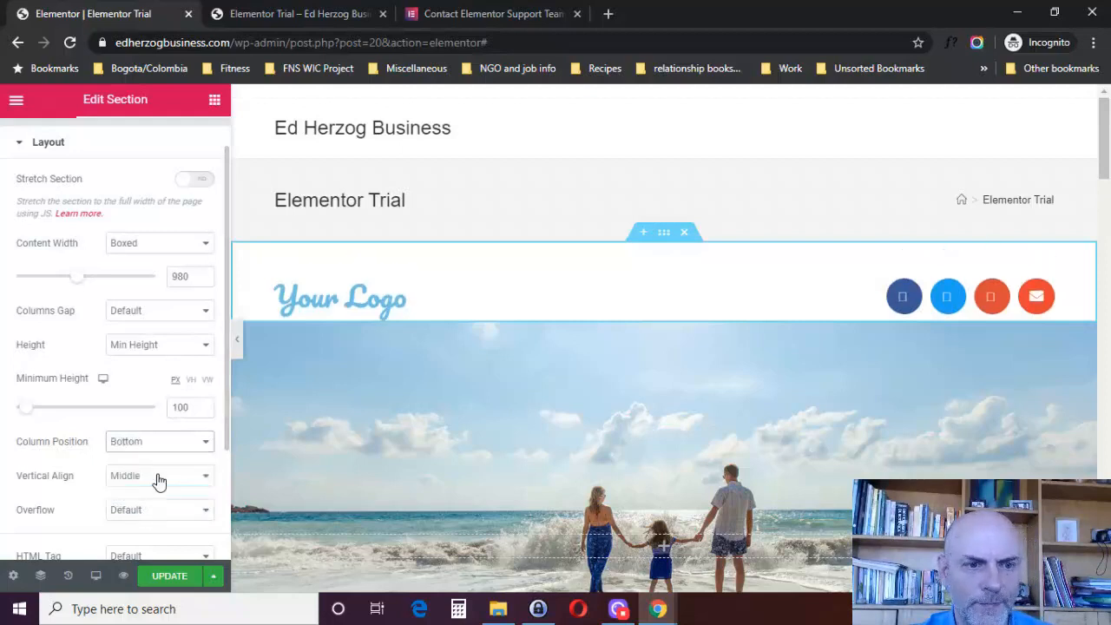
pyautogui.click(156, 444)
pyautogui.click(146, 484)
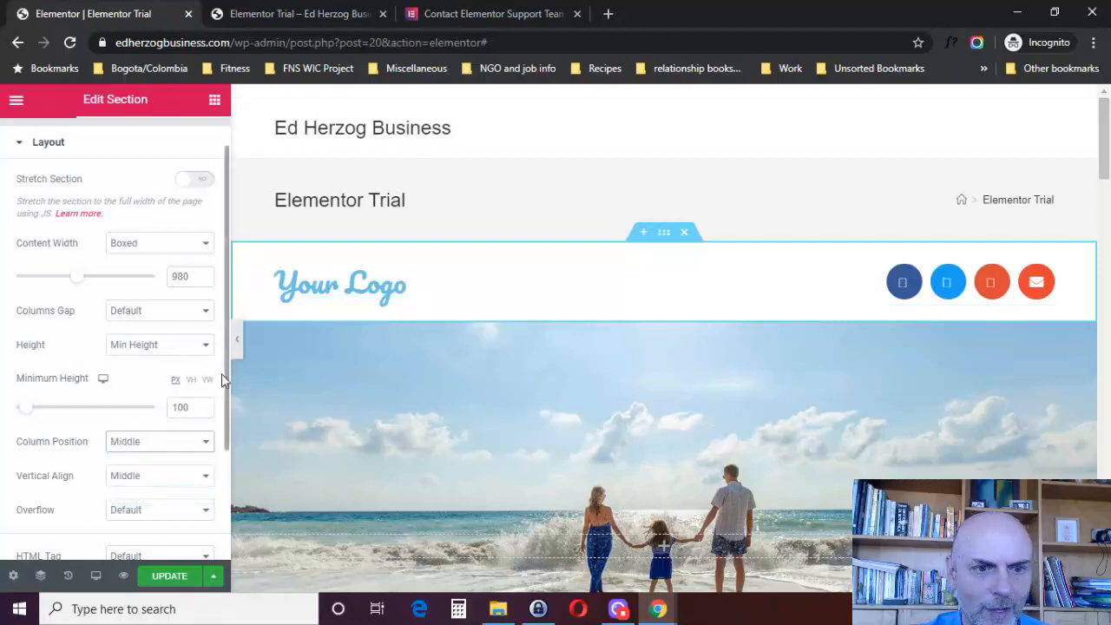
# Try the header's vertical alignment at Top and Bottom, and set it to Default
pyautogui.moveTo(225, 368); pyautogui.dragTo(223, 430)
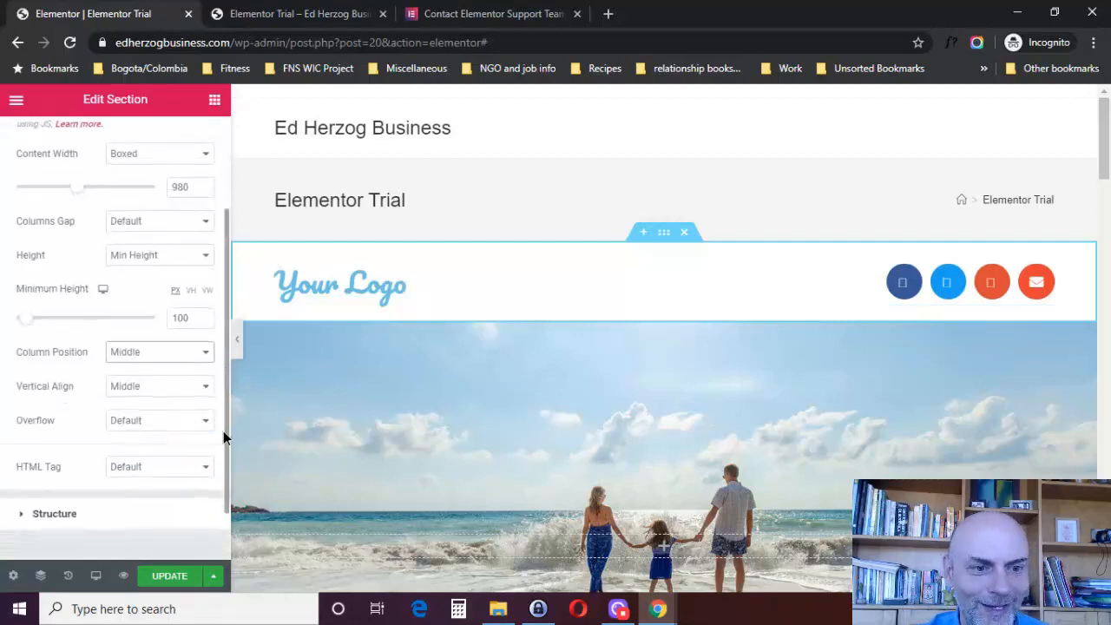
pyautogui.click(152, 386)
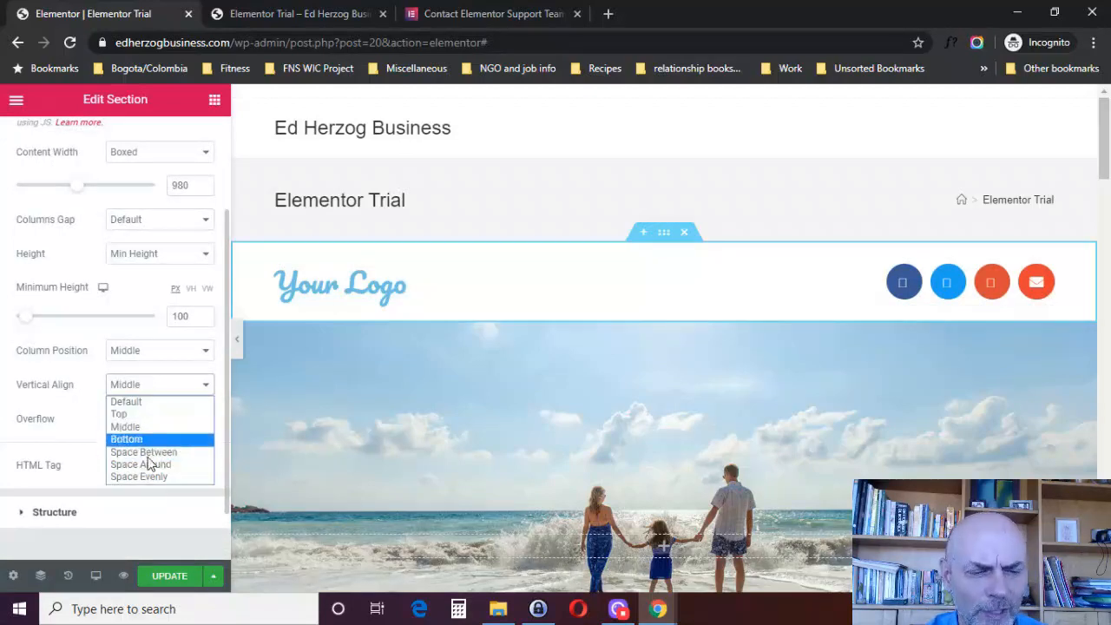
pyautogui.click(146, 418)
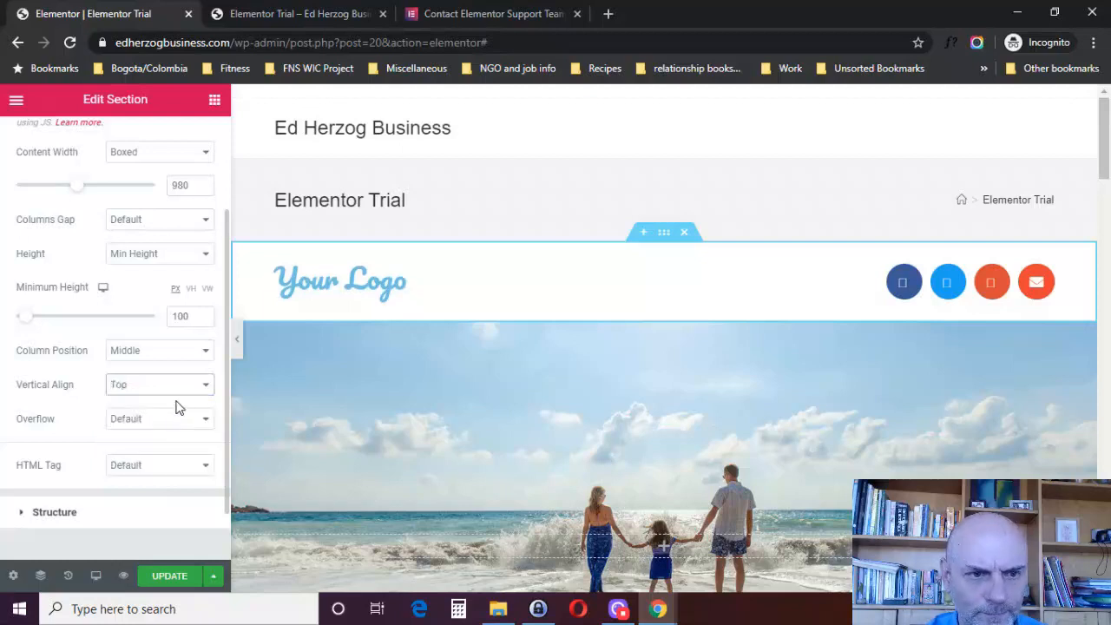
pyautogui.click(170, 390)
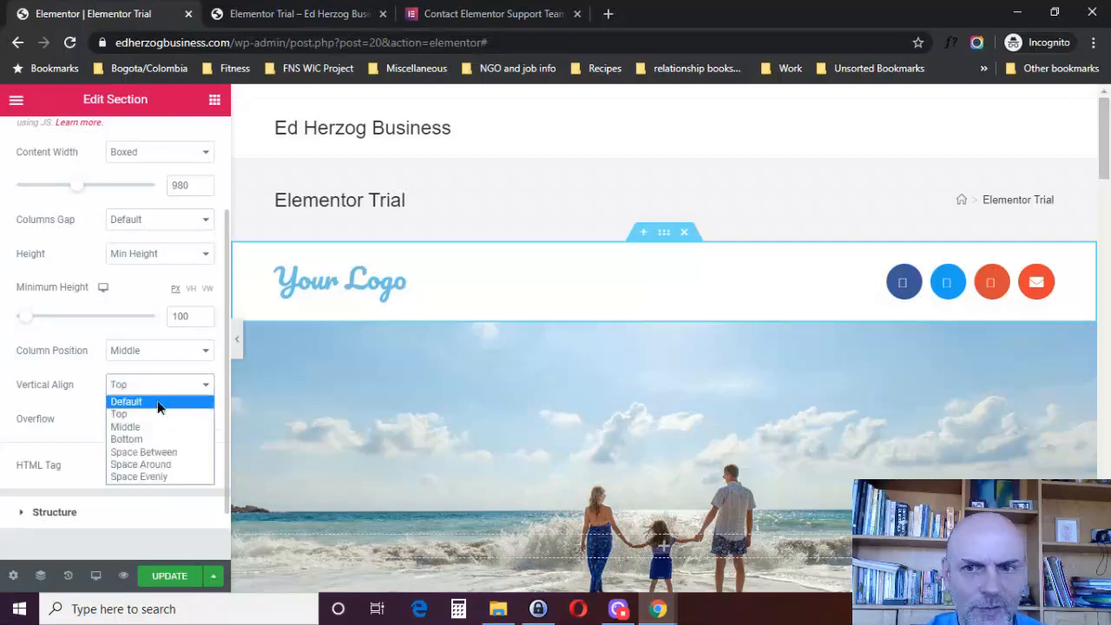
pyautogui.click(157, 401)
pyautogui.click(148, 397)
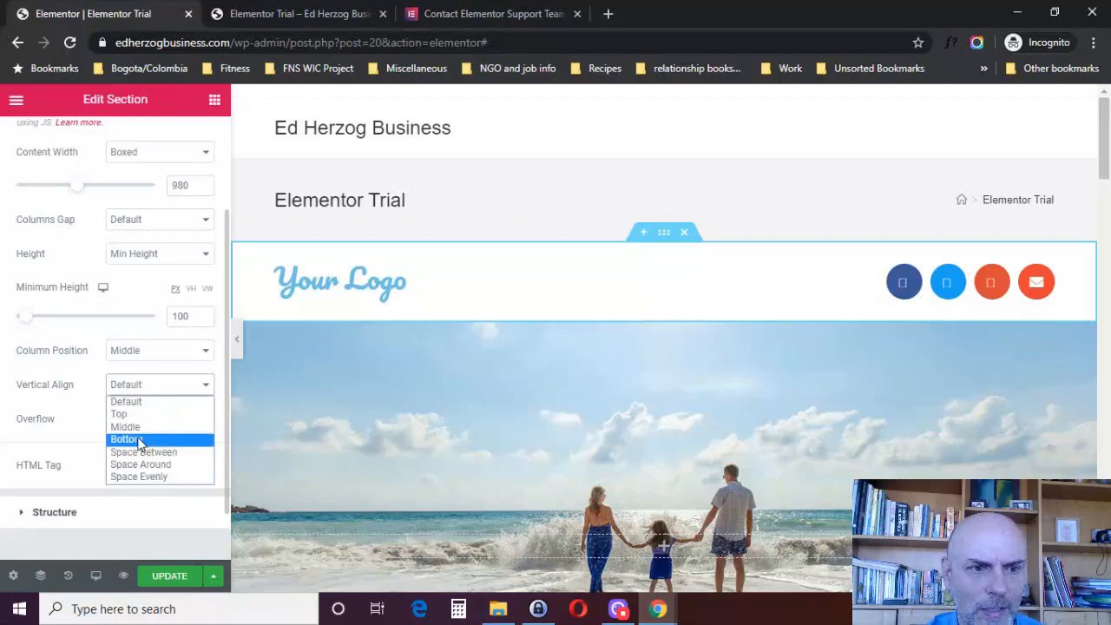
pyautogui.click(139, 440)
pyautogui.click(171, 392)
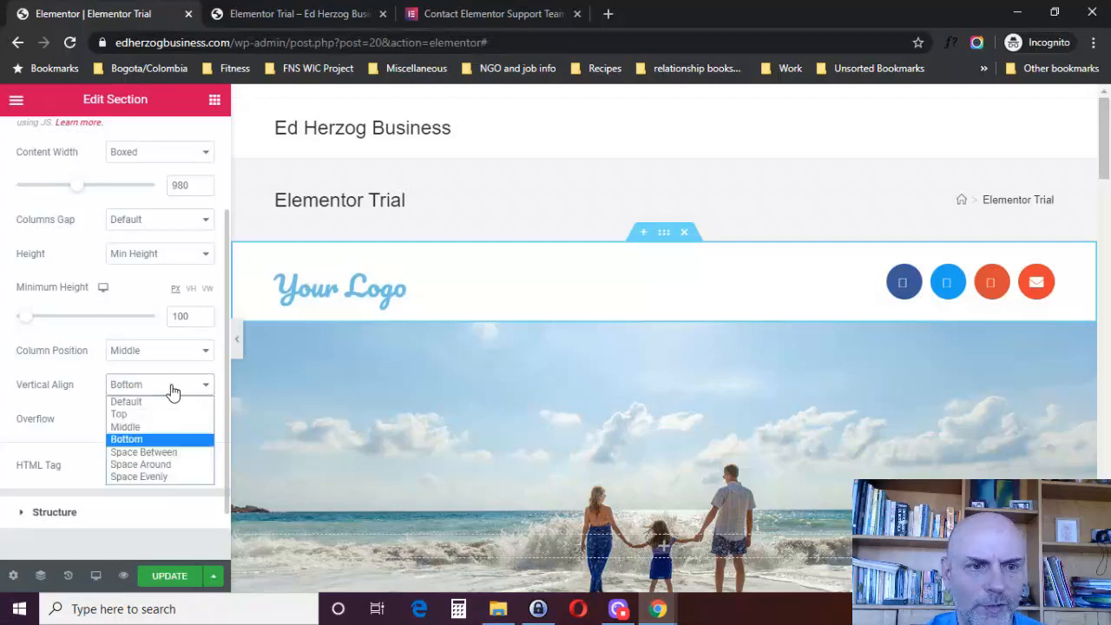
pyautogui.click(138, 402)
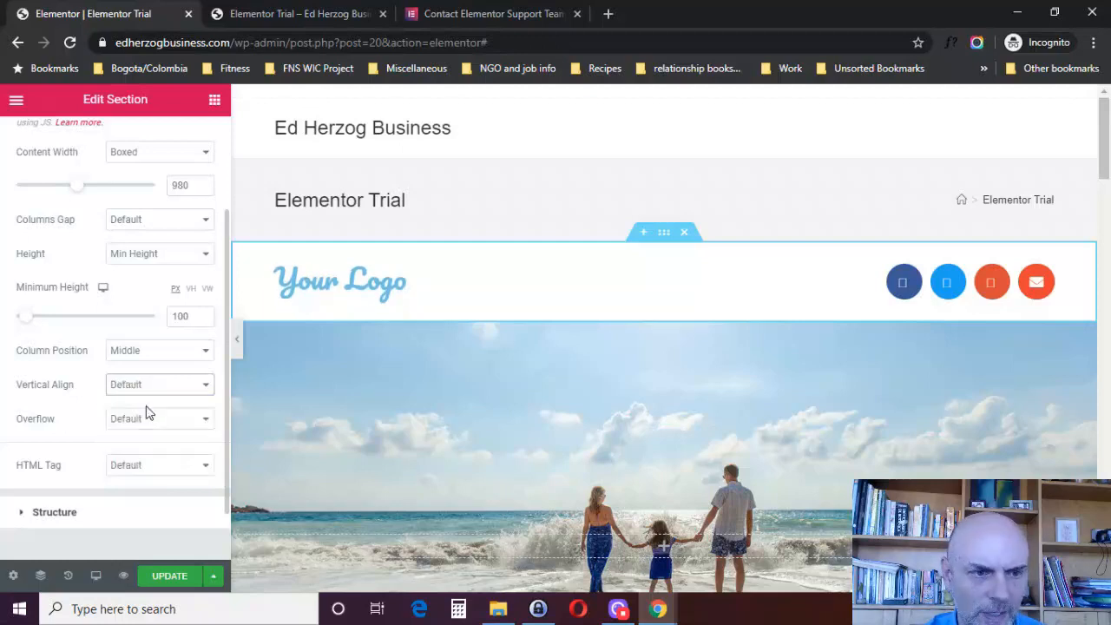
# Examine the header section's Overflow options, remaining layout settings and the device choices for its minimum height
pyautogui.click(159, 417)
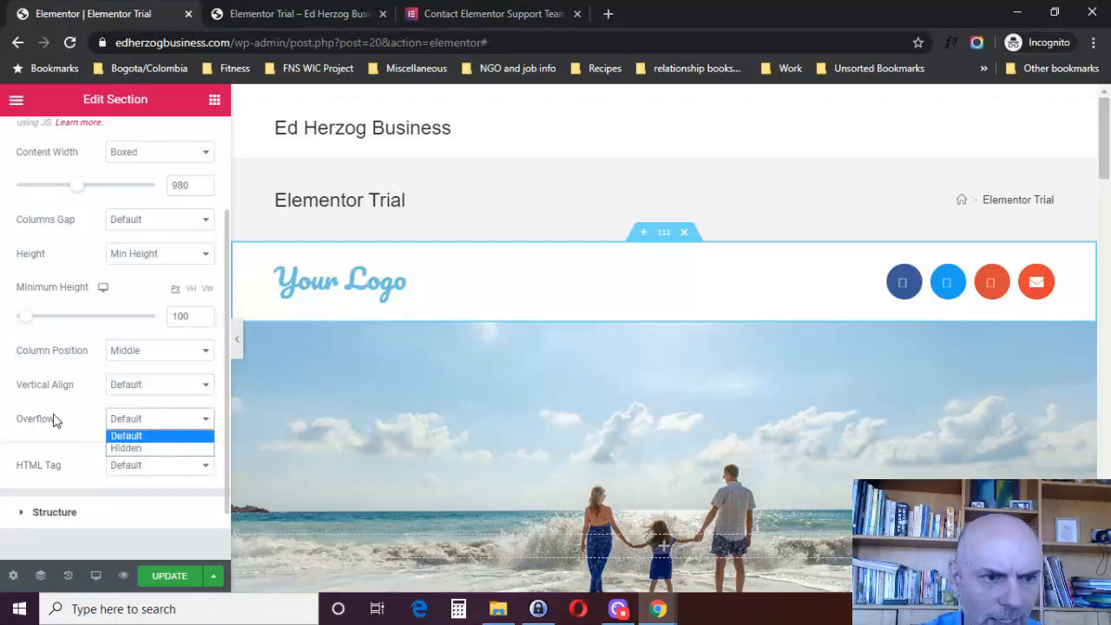
pyautogui.moveTo(225, 374); pyautogui.dragTo(225, 427)
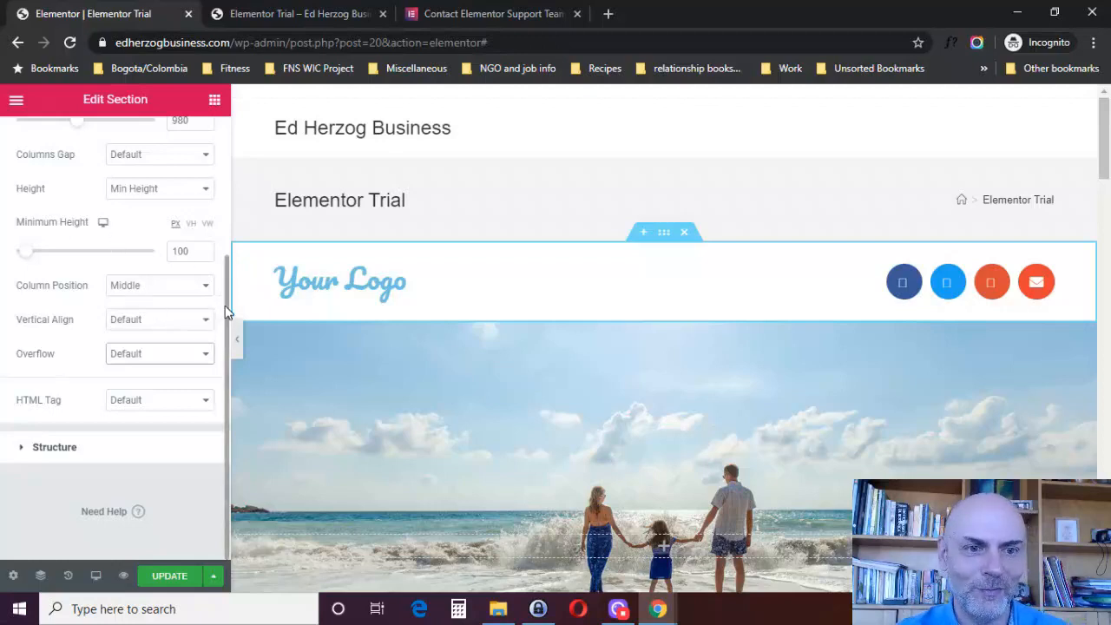
pyautogui.moveTo(226, 314)
pyautogui.mouseDown()
pyautogui.moveTo(214, 174)
pyautogui.moveTo(213, 325)
pyautogui.mouseUp()
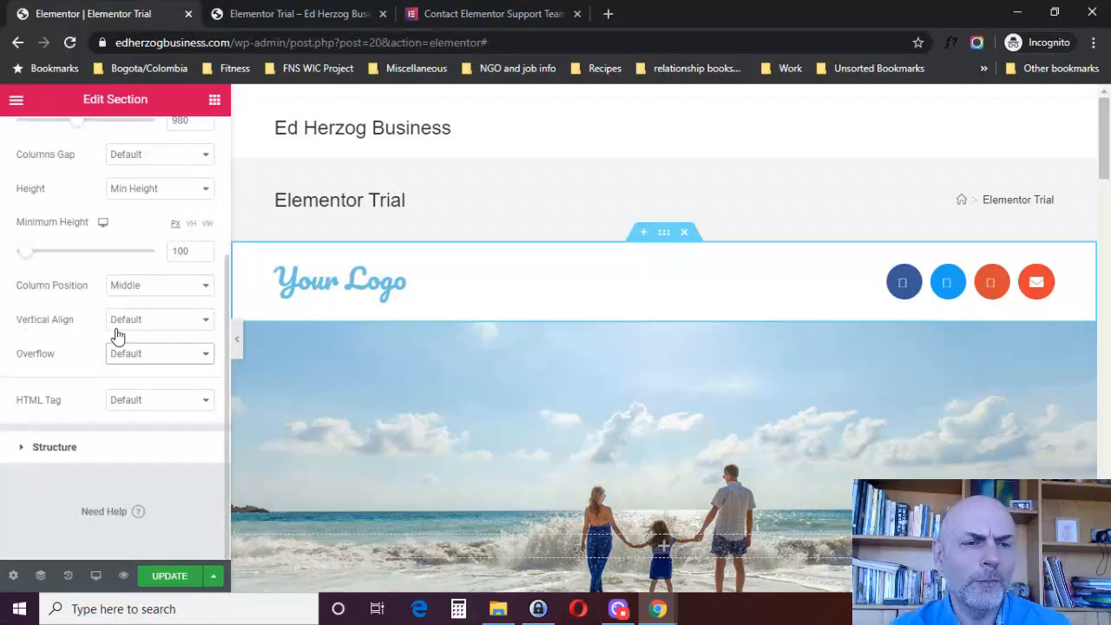
pyautogui.click(104, 224)
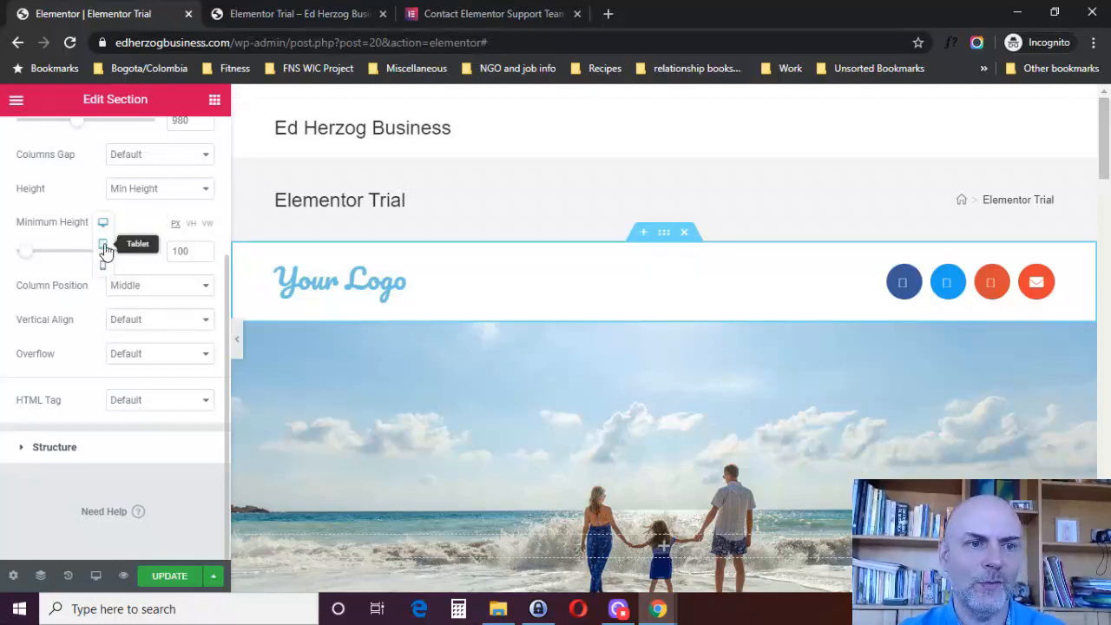
# Check the header's minimum height setting in the tablet and mobile previews, and return to the desktop view
pyautogui.click(102, 244)
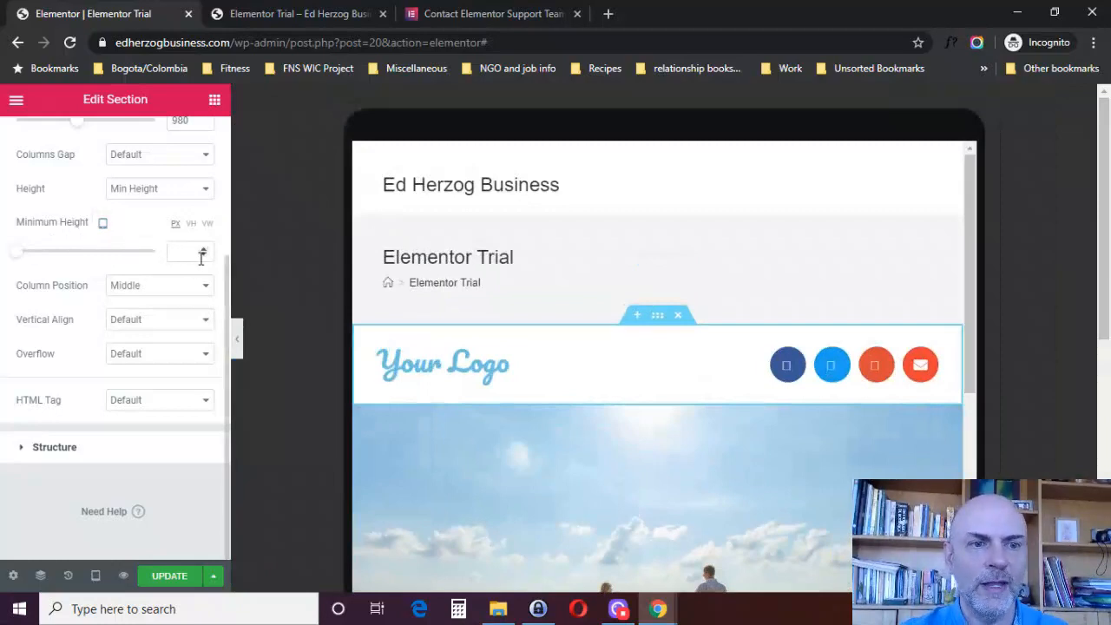
pyautogui.click(102, 223)
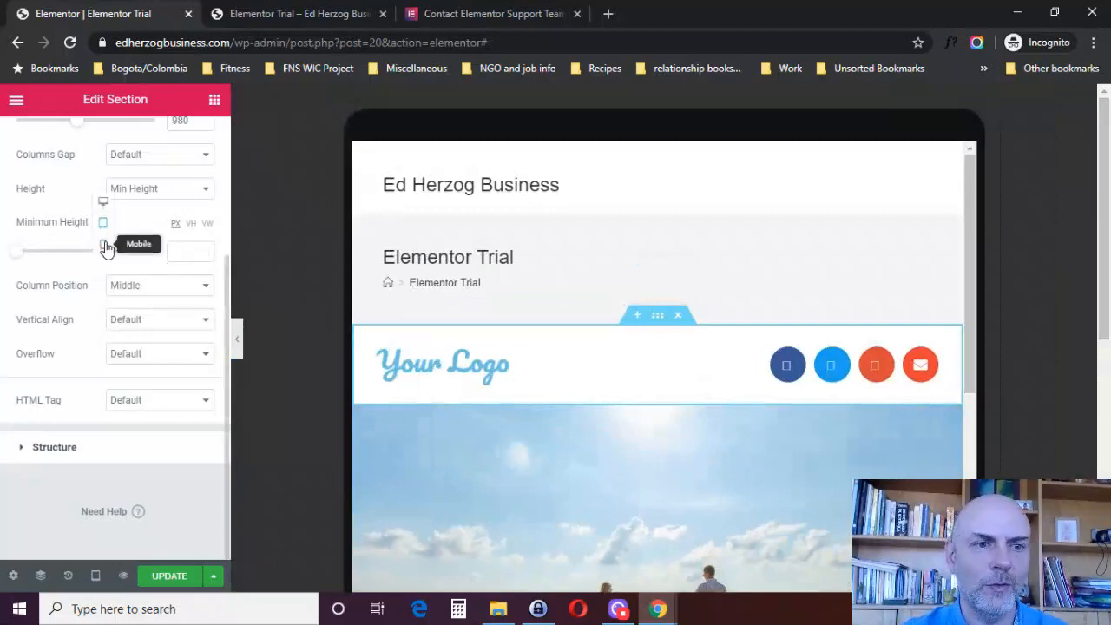
pyautogui.click(102, 248)
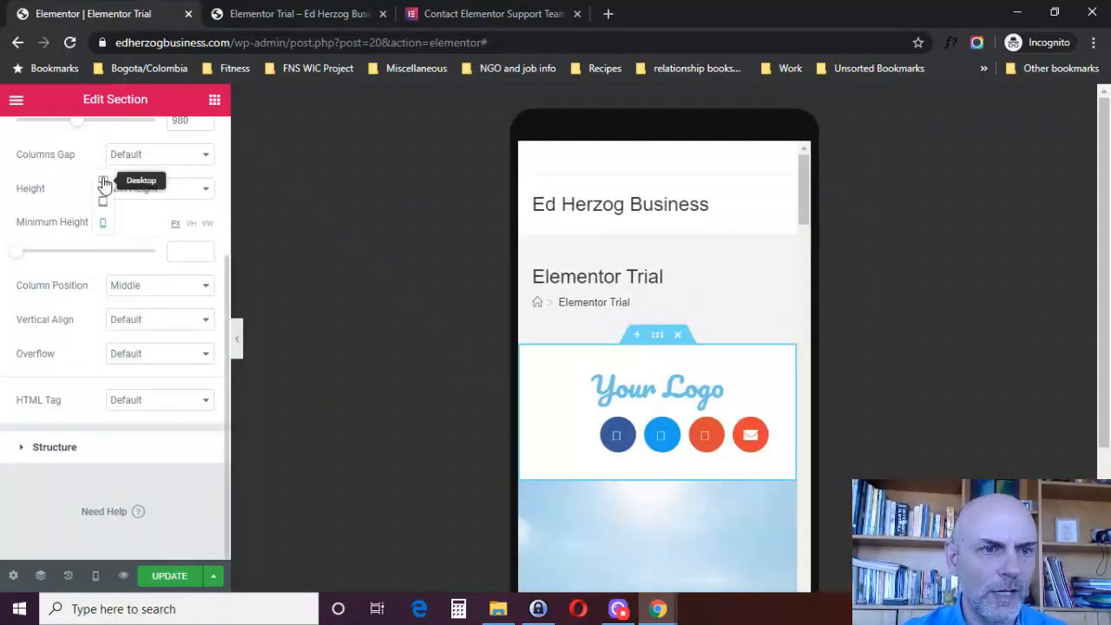
pyautogui.click(103, 185)
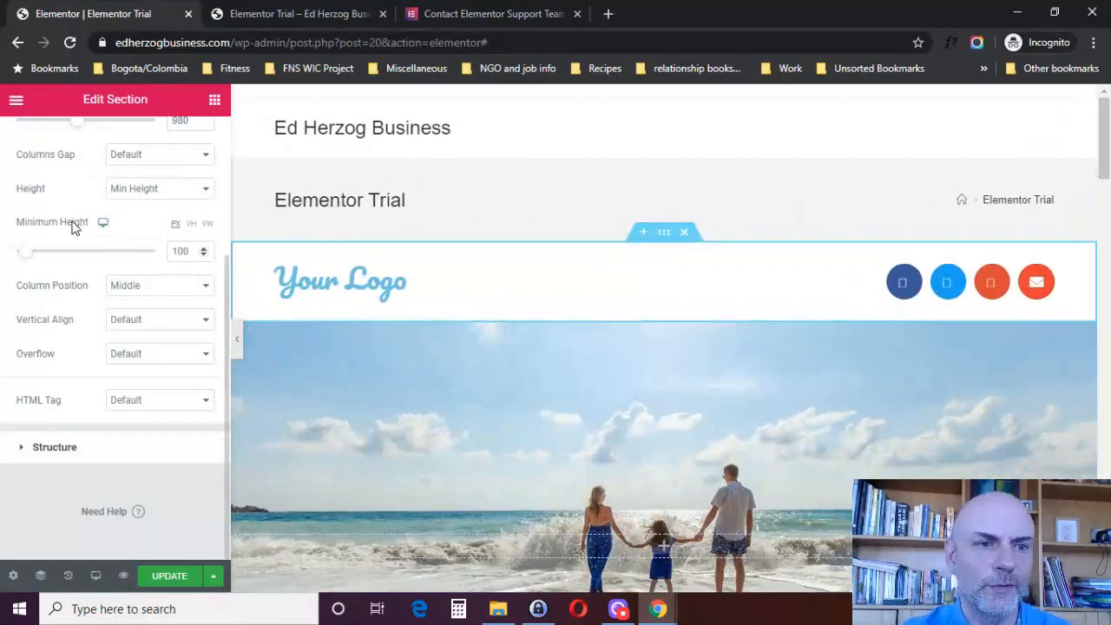
# Review the header section's column Structure presets and return to its Layout settings
pyautogui.click(48, 447)
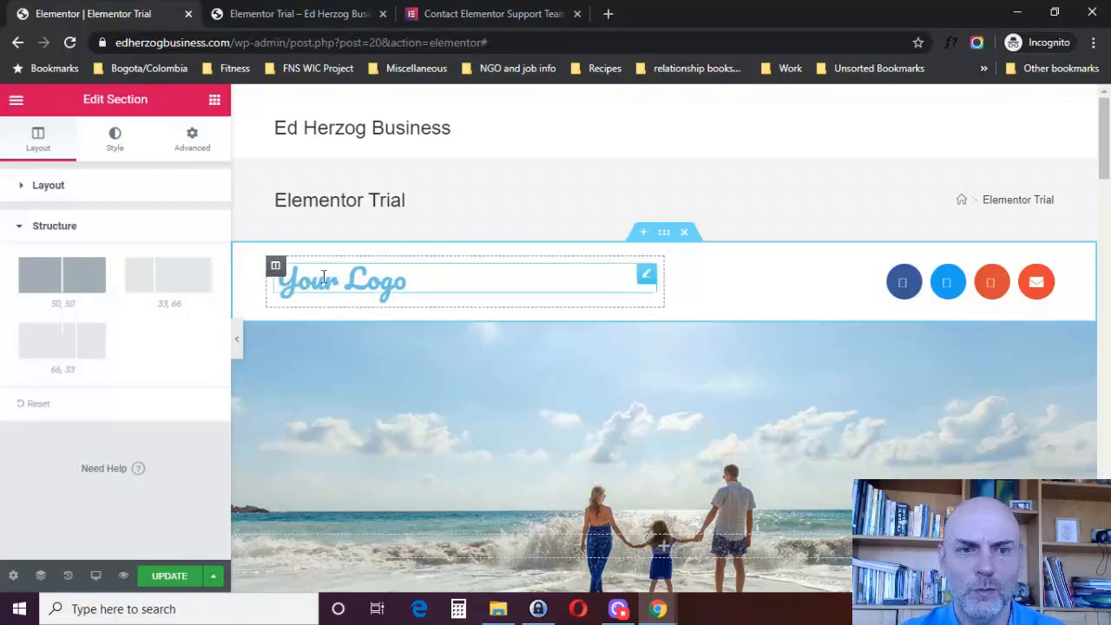
pyautogui.click(20, 228)
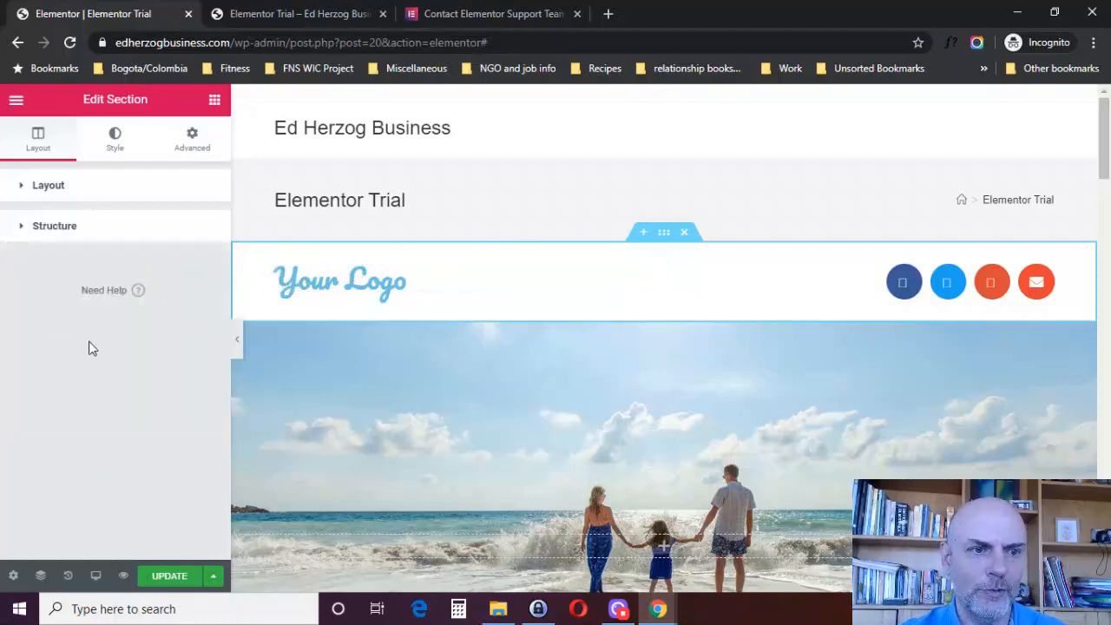
pyautogui.click(25, 228)
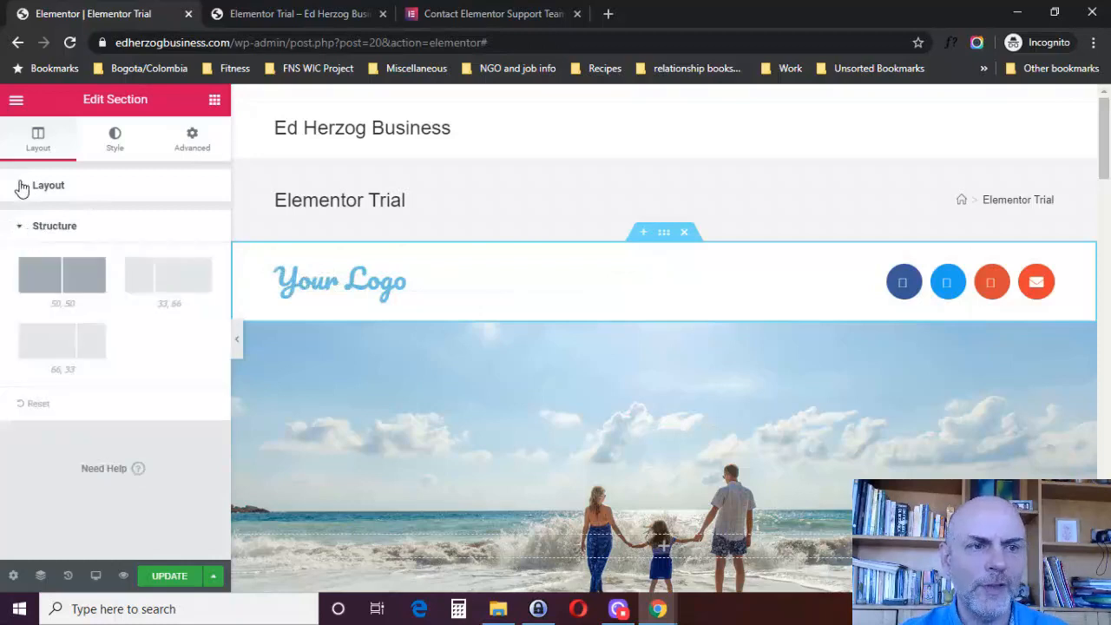
pyautogui.click(21, 186)
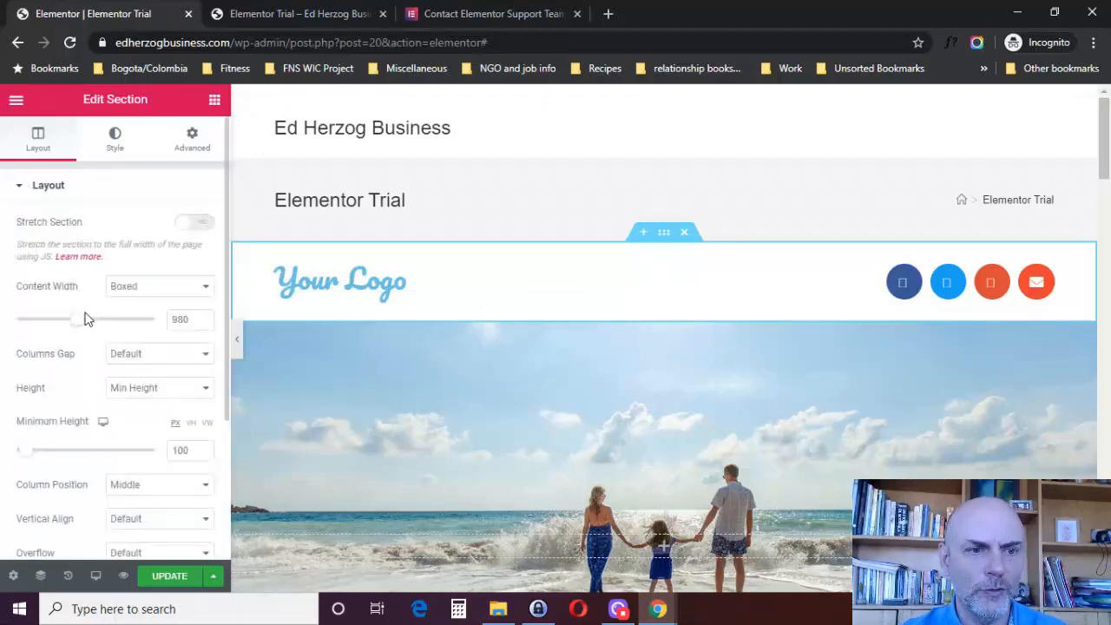
# Give the header section a Classic background, trying green #61CE70 and setting the color to white
pyautogui.click(114, 139)
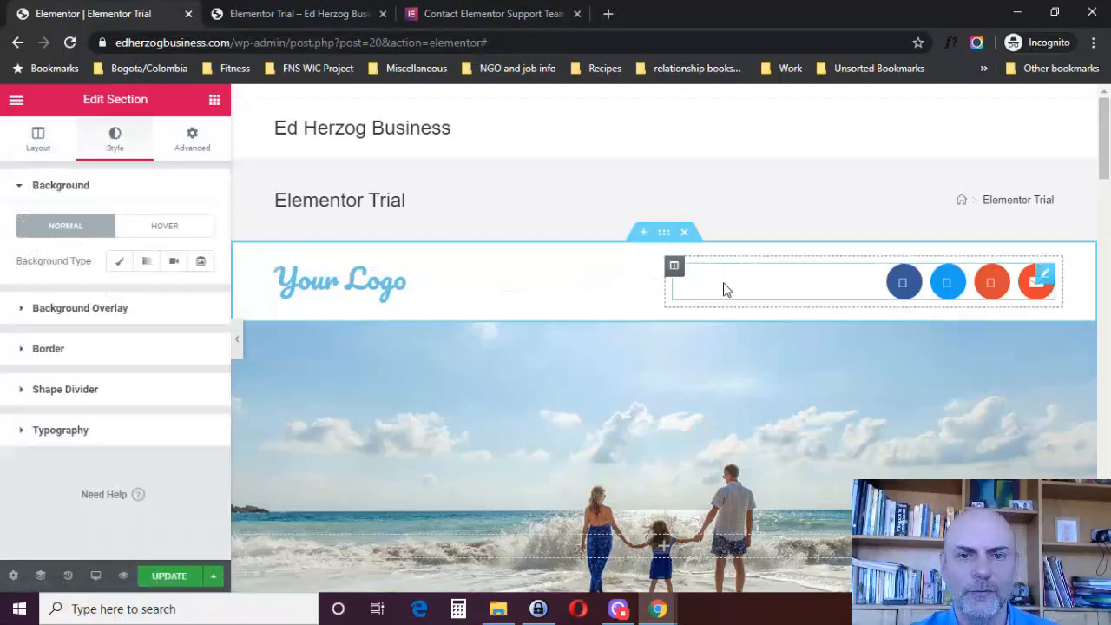
pyautogui.click(120, 263)
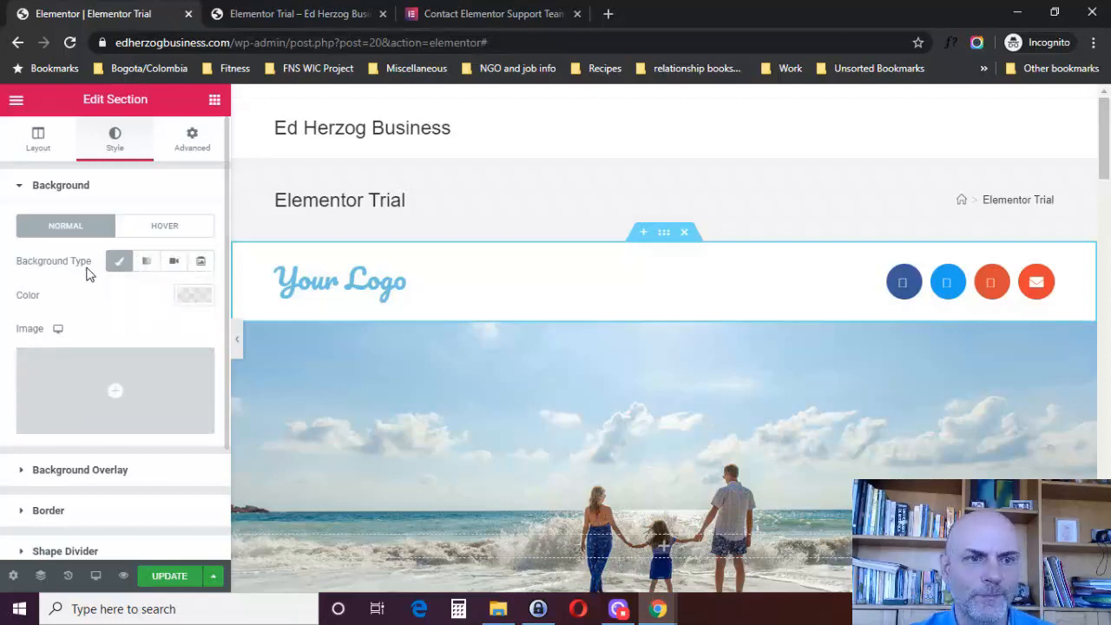
pyautogui.click(193, 297)
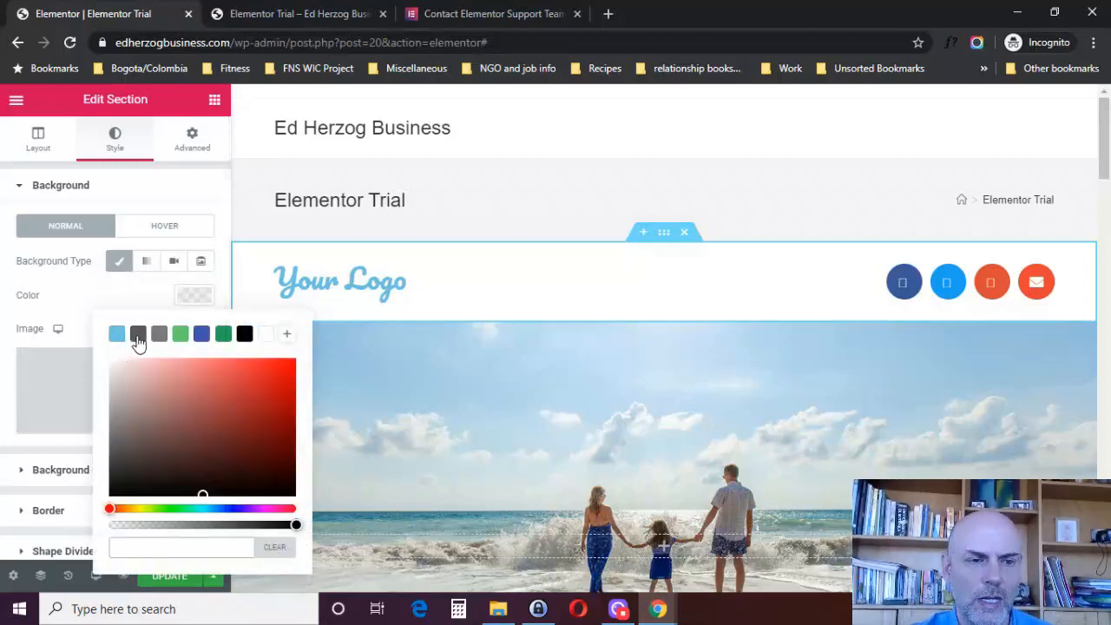
pyautogui.click(180, 334)
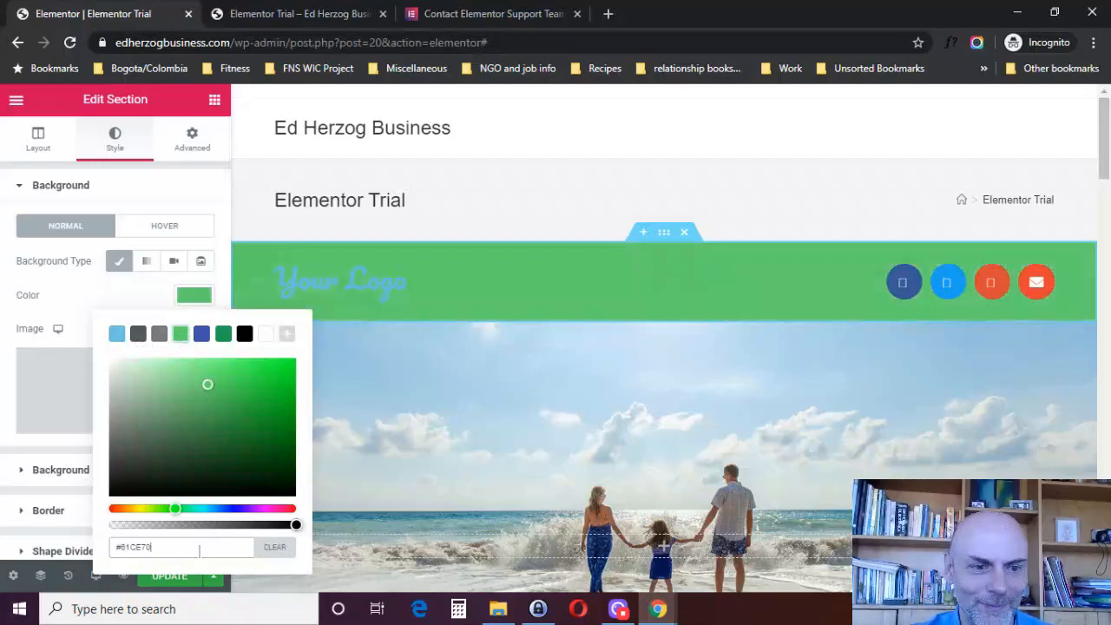
pyautogui.moveTo(199, 551); pyautogui.dragTo(111, 552)
pyautogui.press('BackSpace')
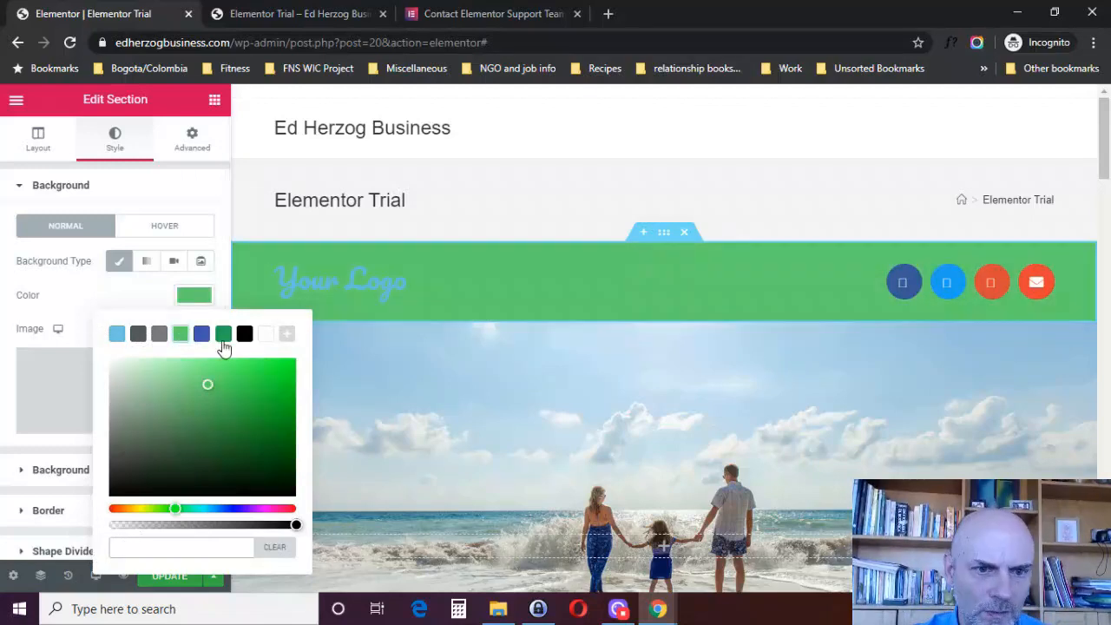
pyautogui.click(78, 313)
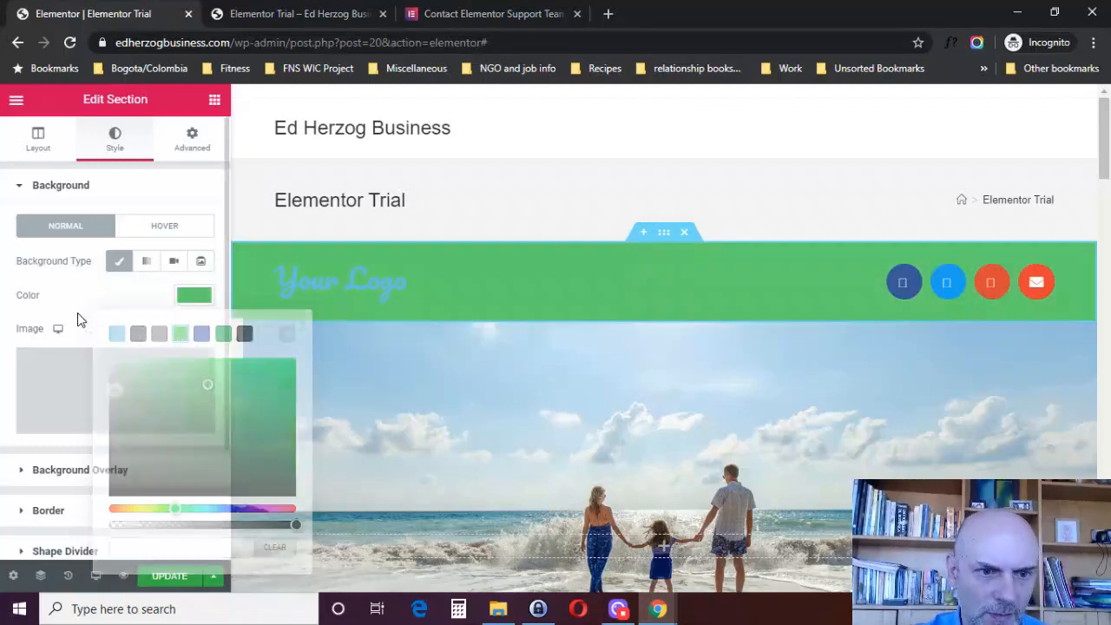
pyautogui.click(191, 298)
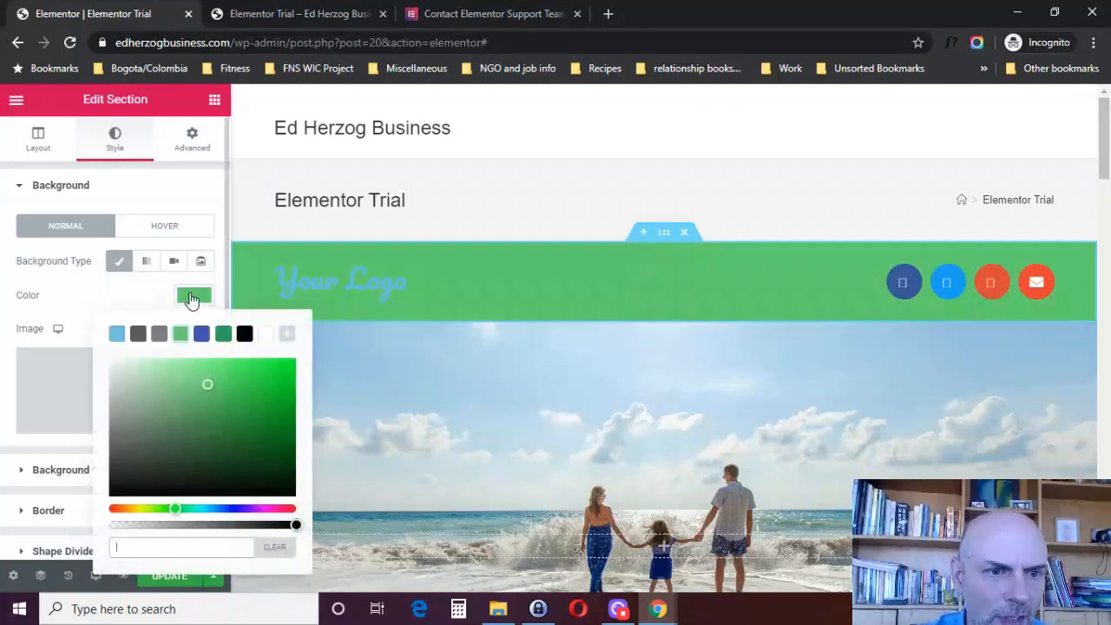
pyautogui.click(268, 340)
pyautogui.click(77, 312)
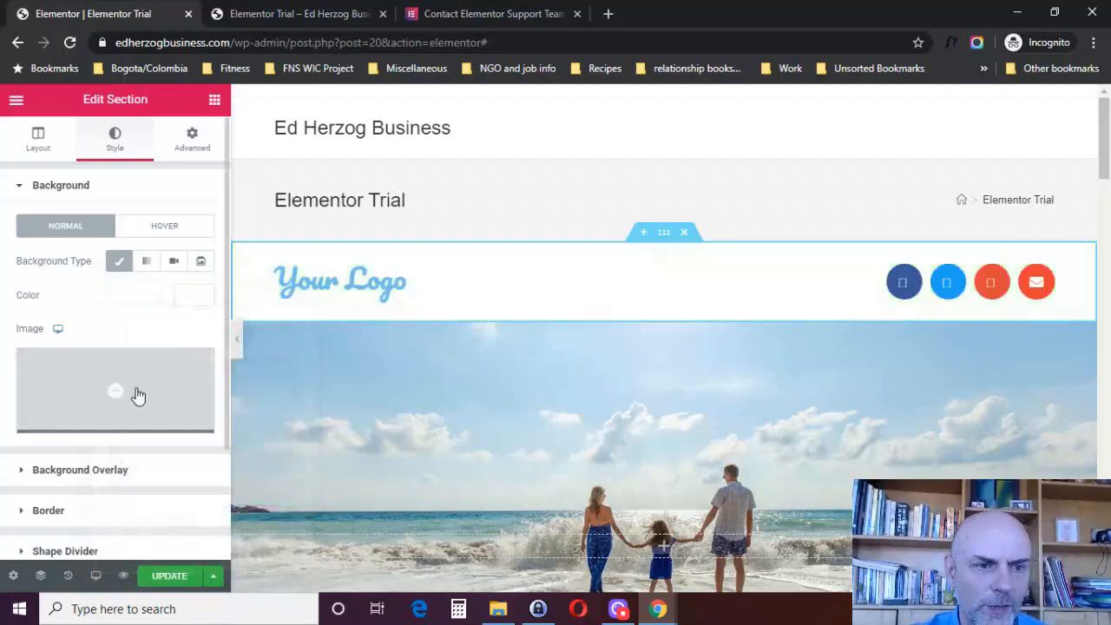
# Look through the header section's Background Overlay, Border and Shape Divider style settings
pyautogui.click(72, 476)
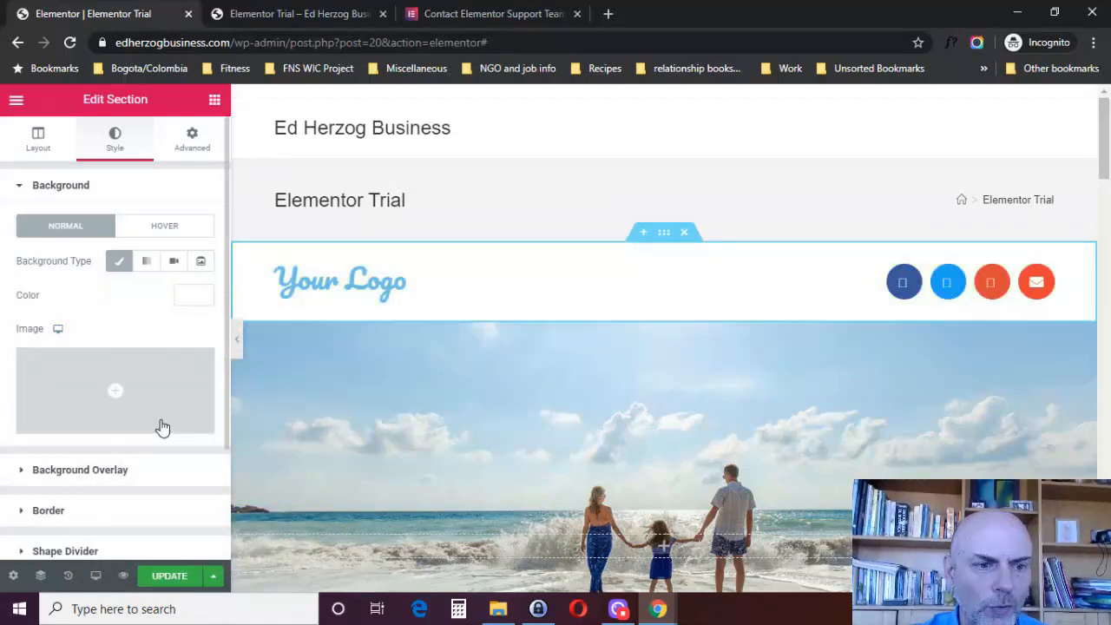
pyautogui.click(62, 421)
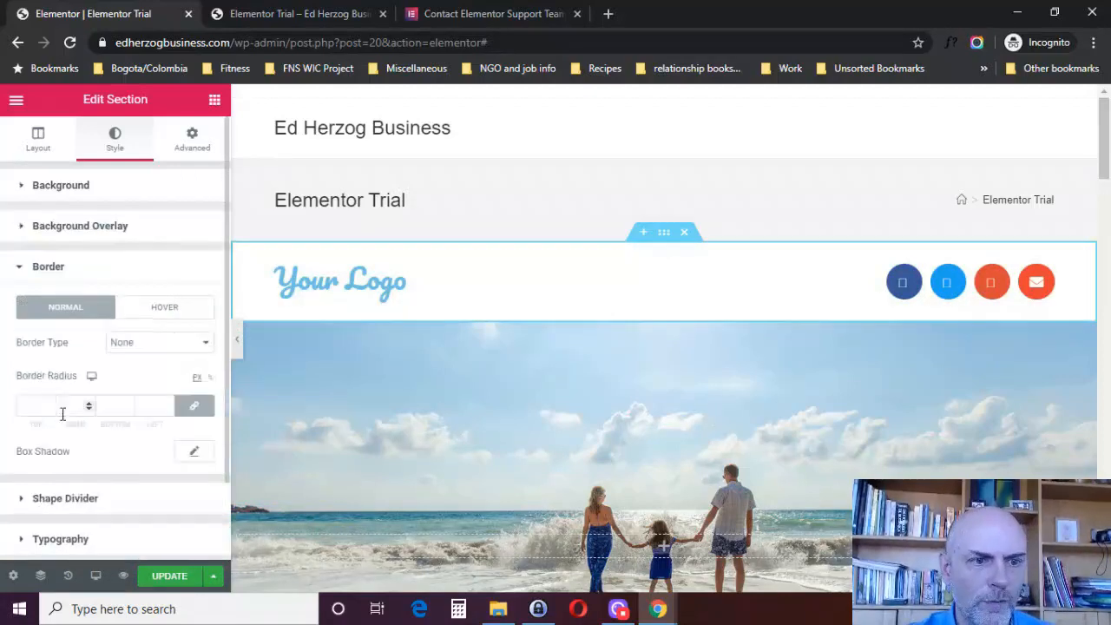
pyautogui.click(93, 504)
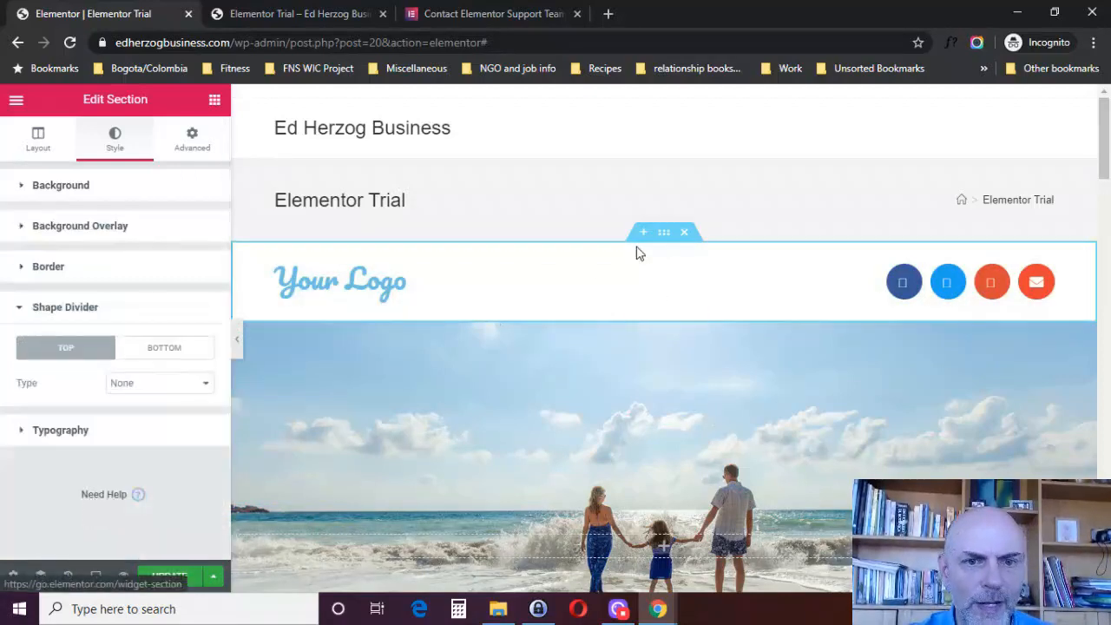
# Add a Curve shape divider to the header's top edge, trying dark red #7A3A3A and setting its color to white
pyautogui.click(165, 383)
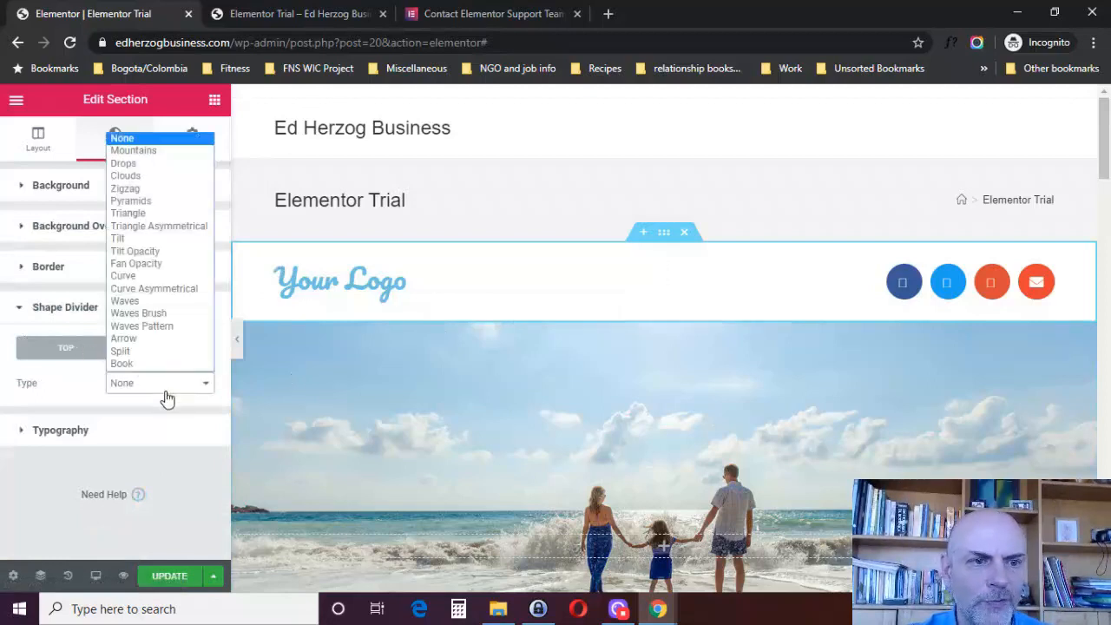
pyautogui.click(161, 276)
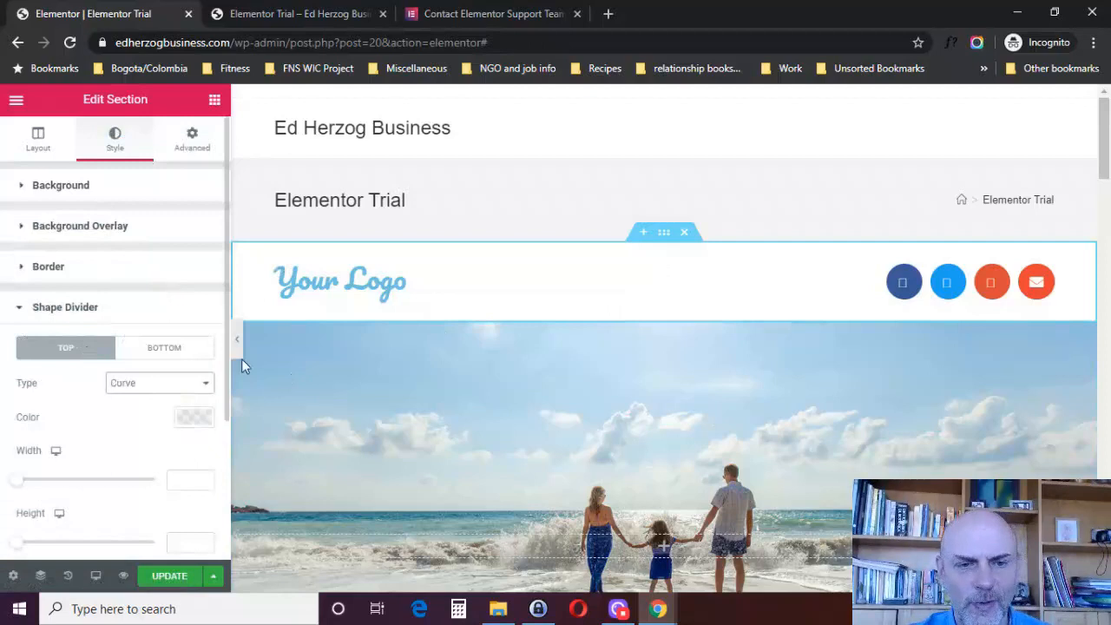
pyautogui.click(192, 418)
pyautogui.click(208, 258)
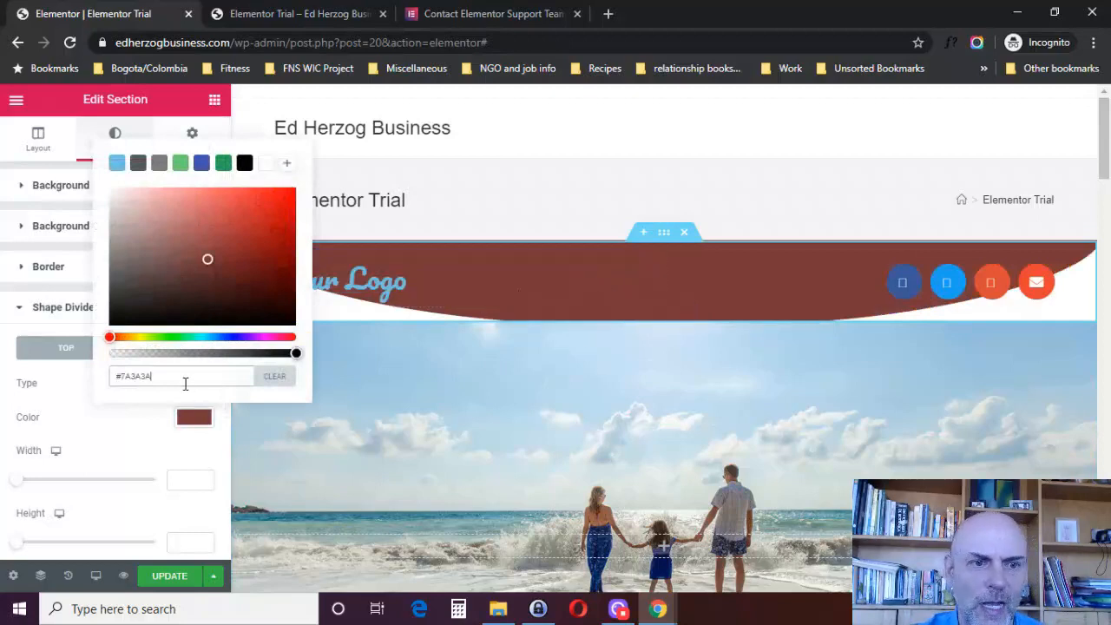
pyautogui.click(267, 163)
pyautogui.click(66, 382)
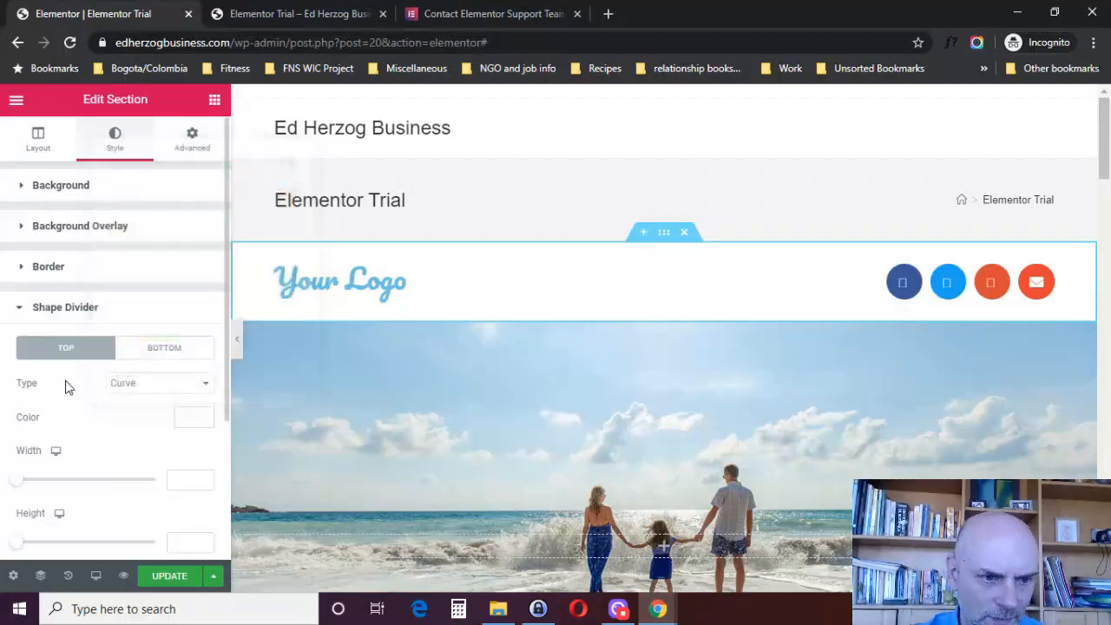
# Examine the header's remaining shape divider options, typography colors, and advanced spacing and CSS fields
pyautogui.moveTo(228, 410); pyautogui.dragTo(225, 525)
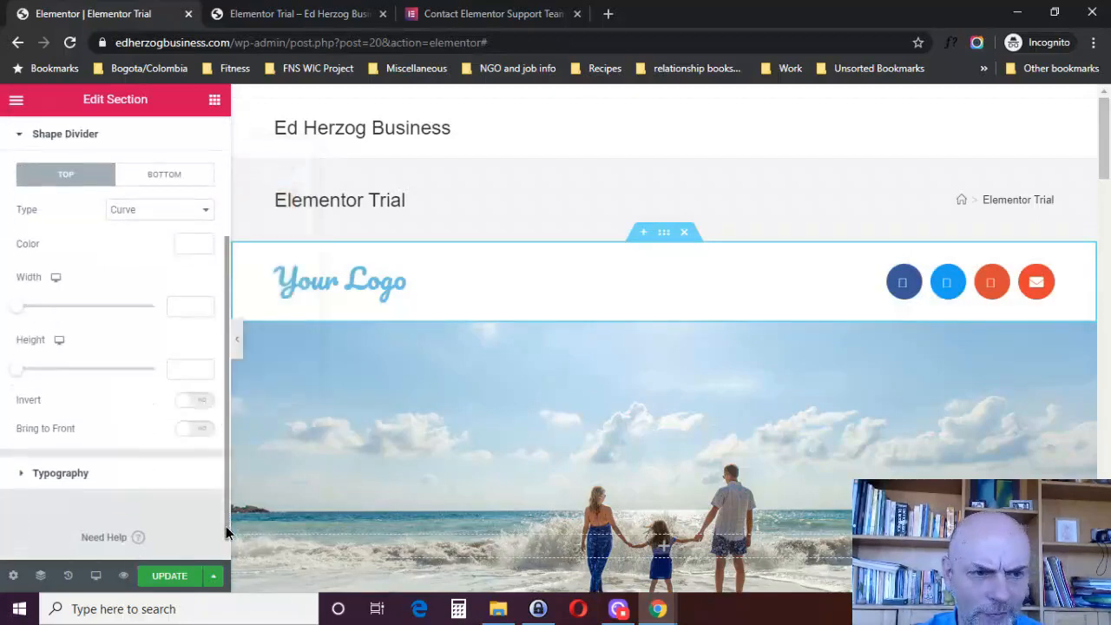
pyautogui.click(76, 473)
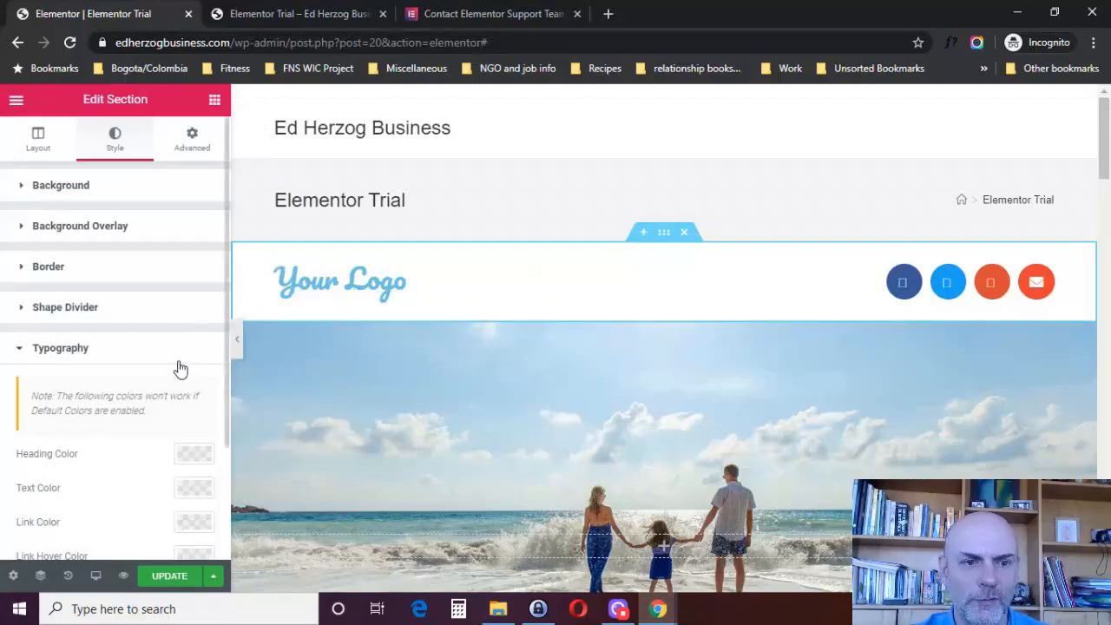
pyautogui.click(190, 137)
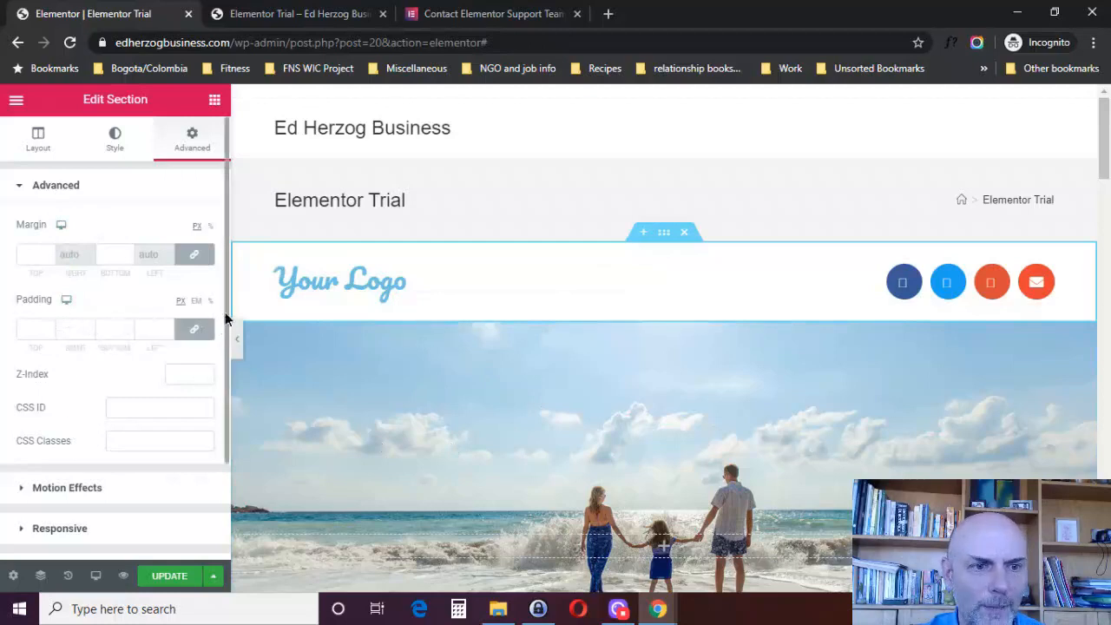
pyautogui.moveTo(225, 311); pyautogui.dragTo(224, 400)
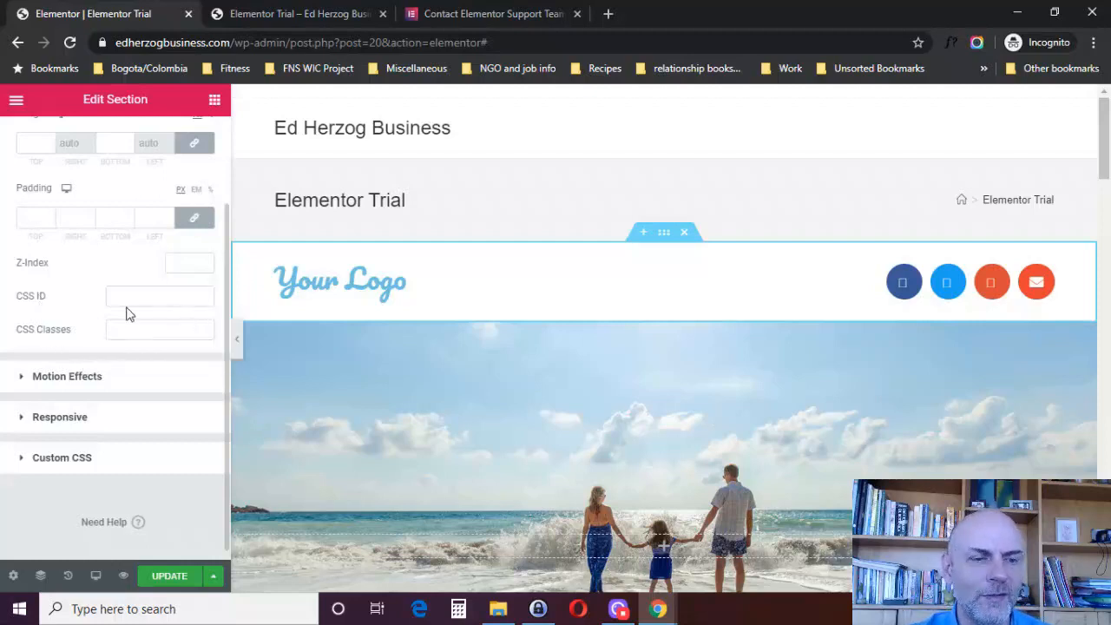
# Try the Fade In and Fade In Left entrance animations on the header, and set the entrance animation to None
pyautogui.click(89, 376)
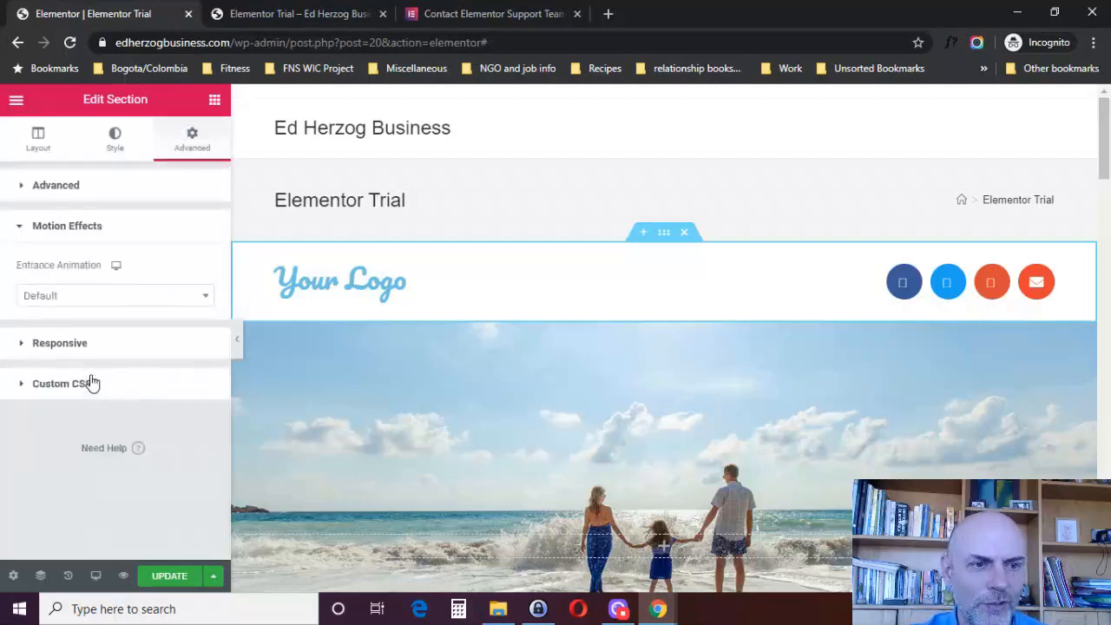
pyautogui.click(113, 297)
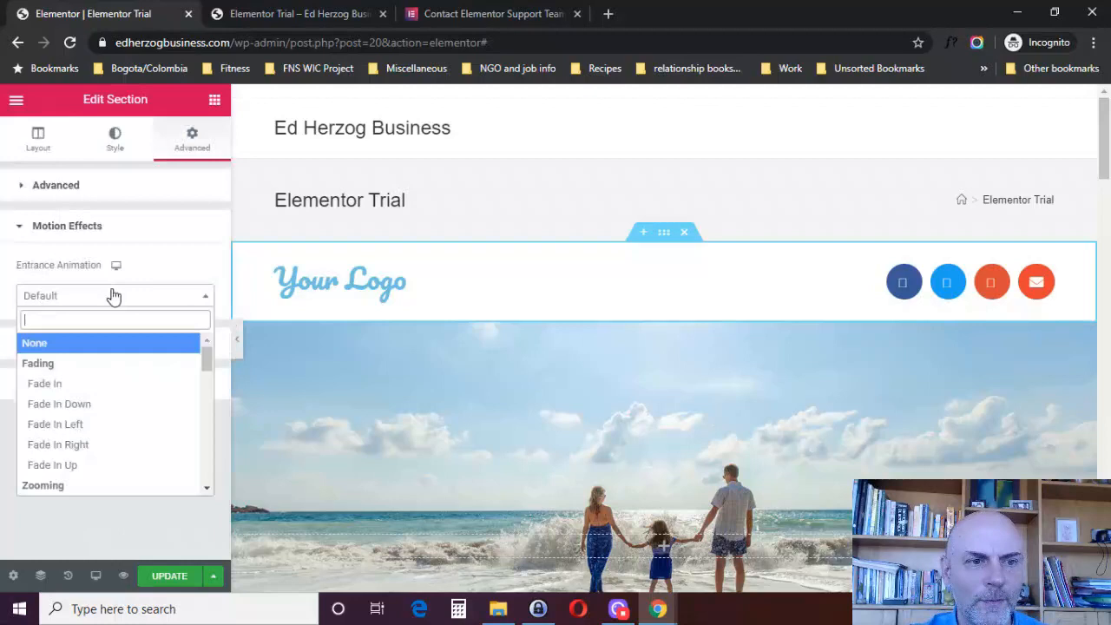
pyautogui.click(65, 390)
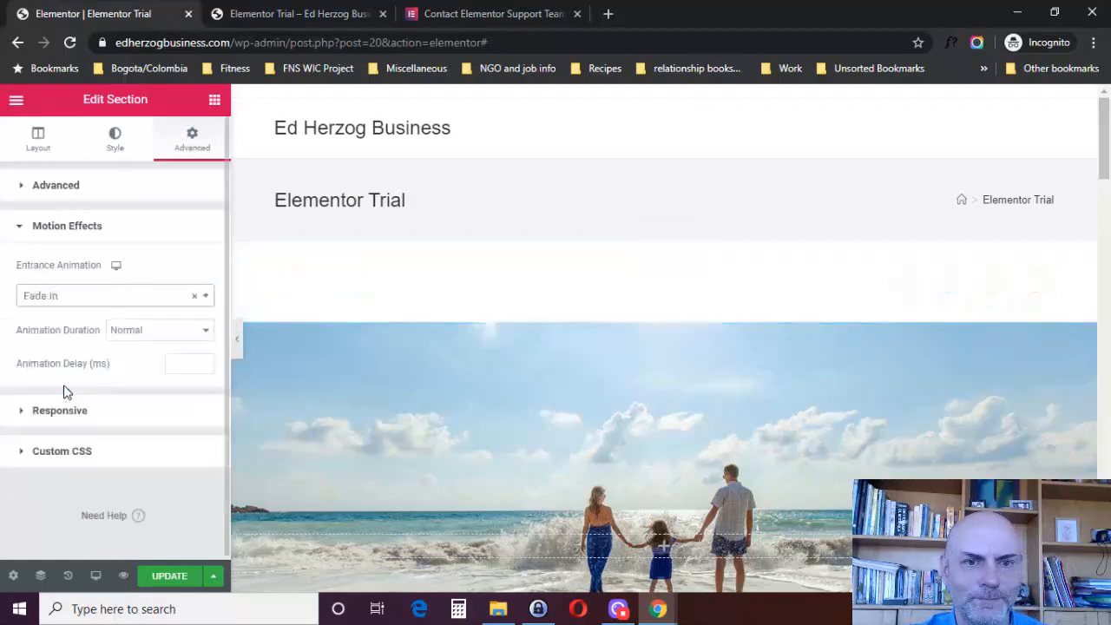
pyautogui.click(126, 300)
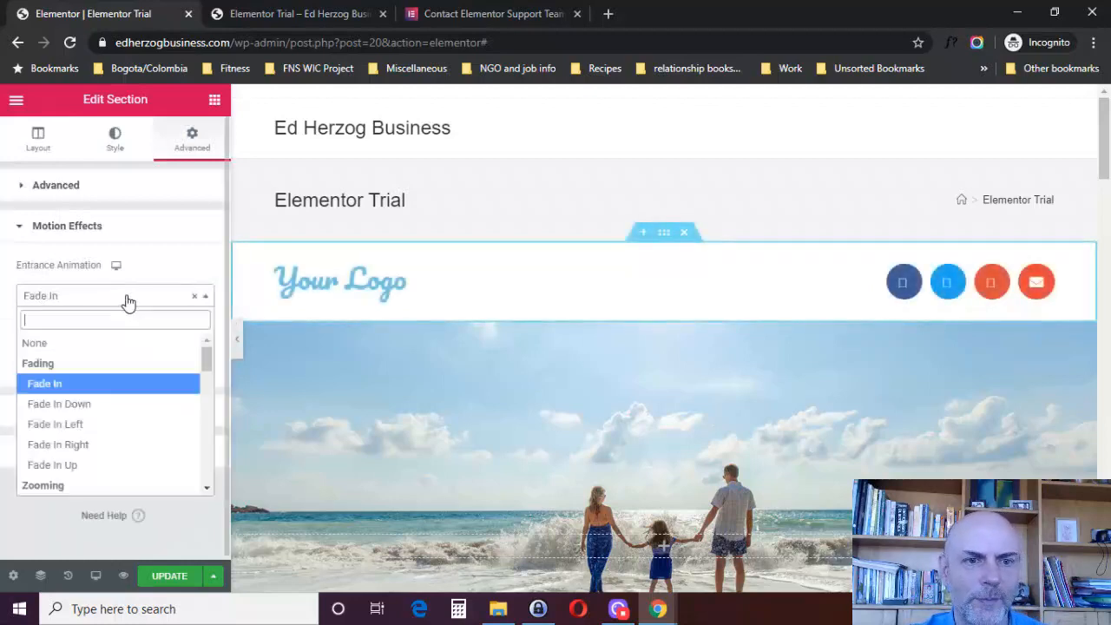
pyautogui.click(86, 424)
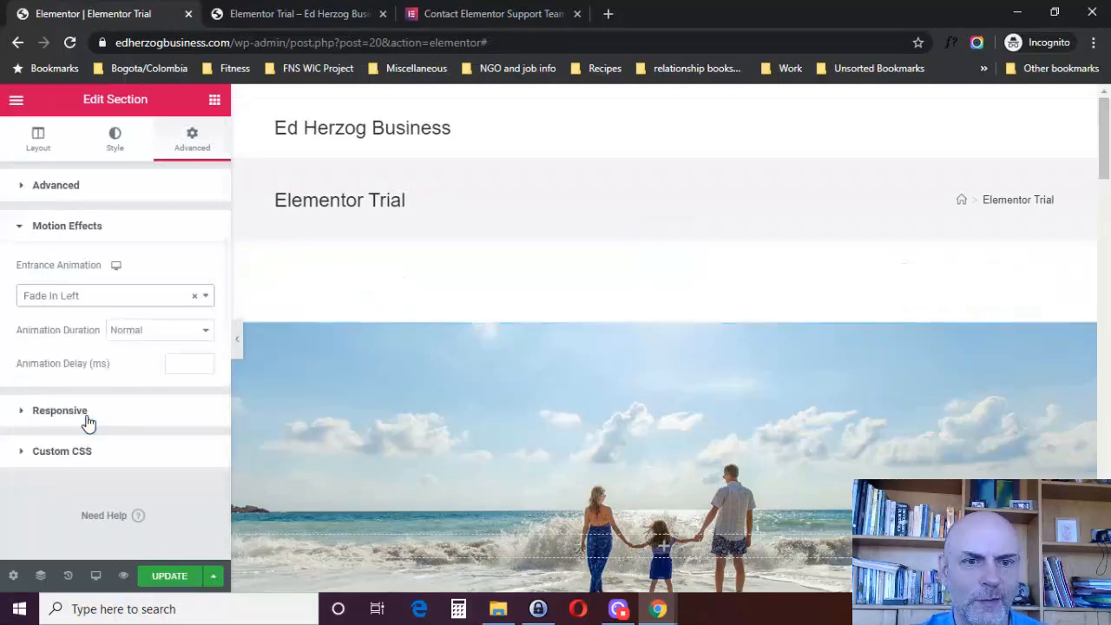
pyautogui.click(158, 296)
pyautogui.click(88, 343)
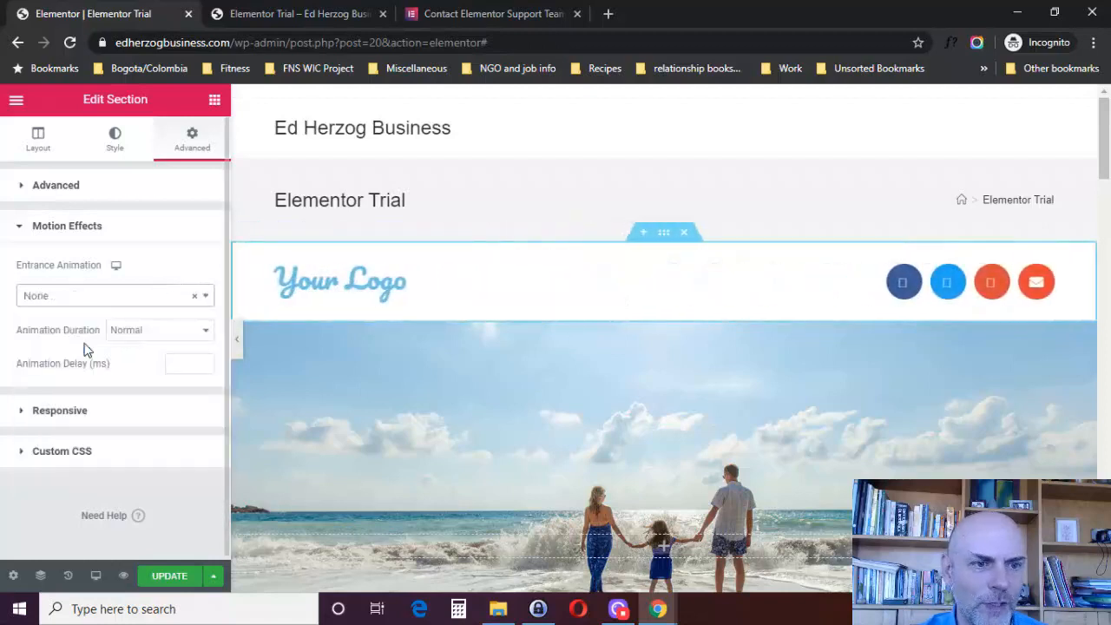
# Examine the header section's Responsive options for reversing columns and hiding it on desktop, tablet or mobile
pyautogui.click(61, 413)
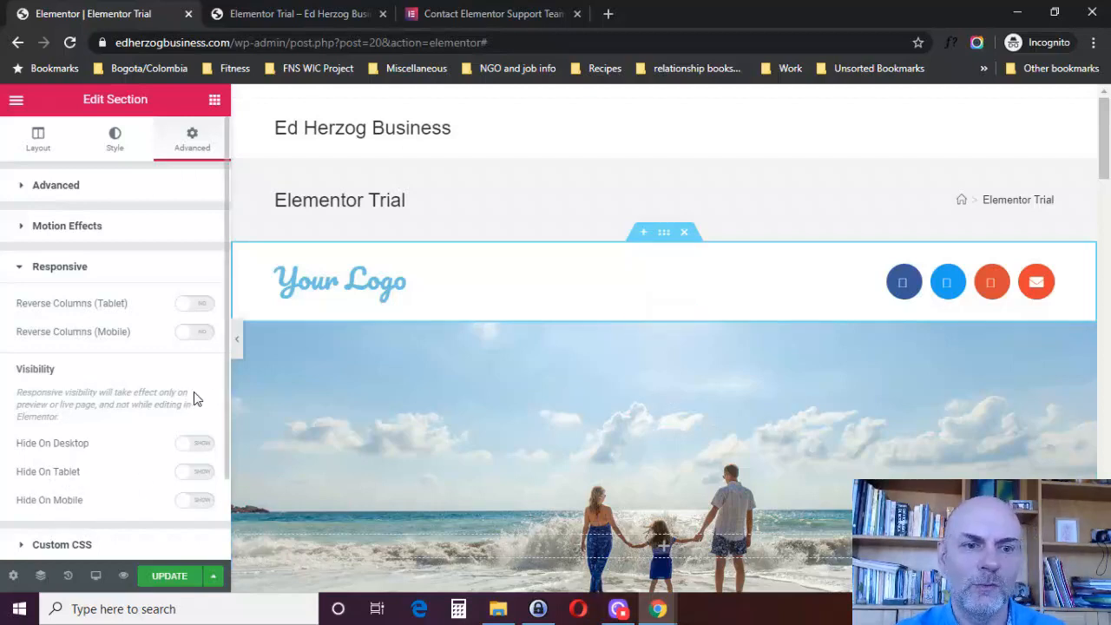
pyautogui.moveTo(227, 369); pyautogui.dragTo(224, 449)
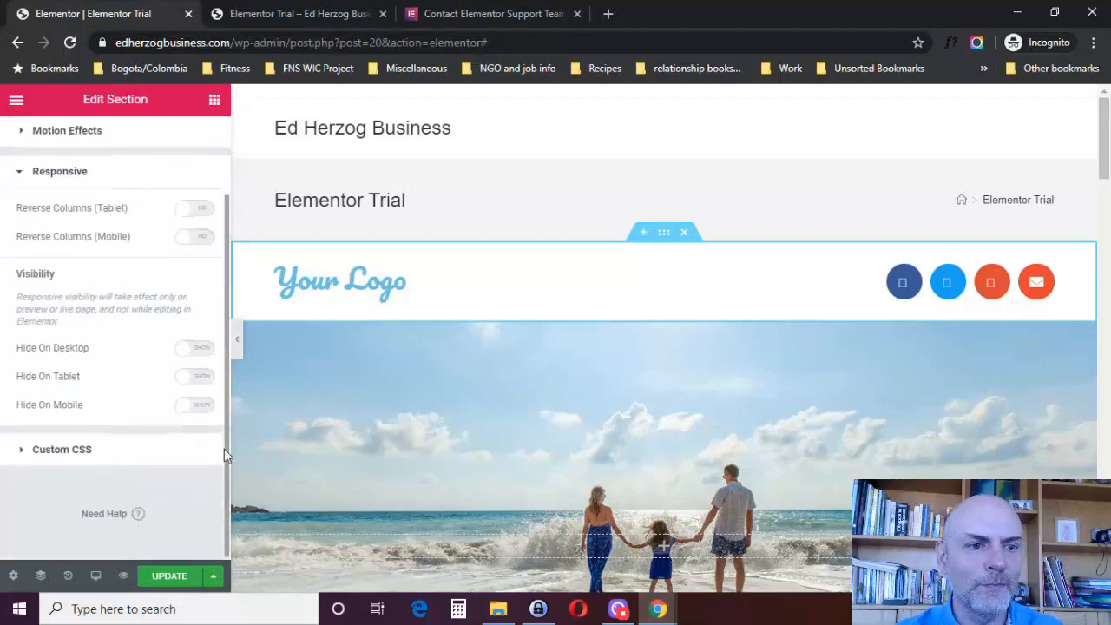
# Examine the header section's Custom CSS settings and collapse them again
pyautogui.click(76, 449)
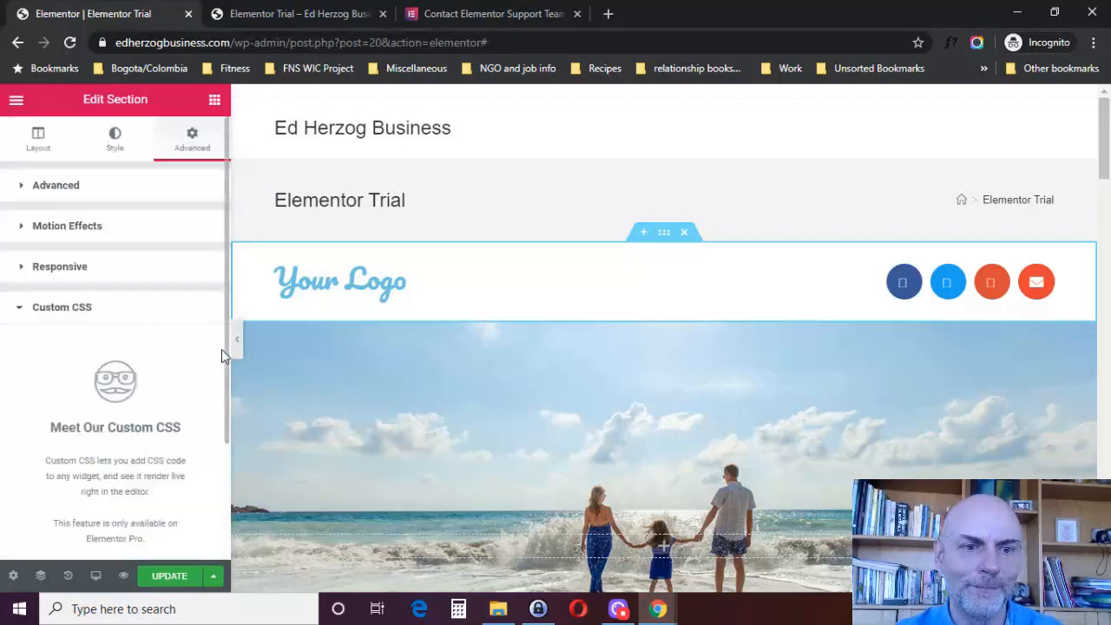
pyautogui.moveTo(225, 347); pyautogui.dragTo(216, 228)
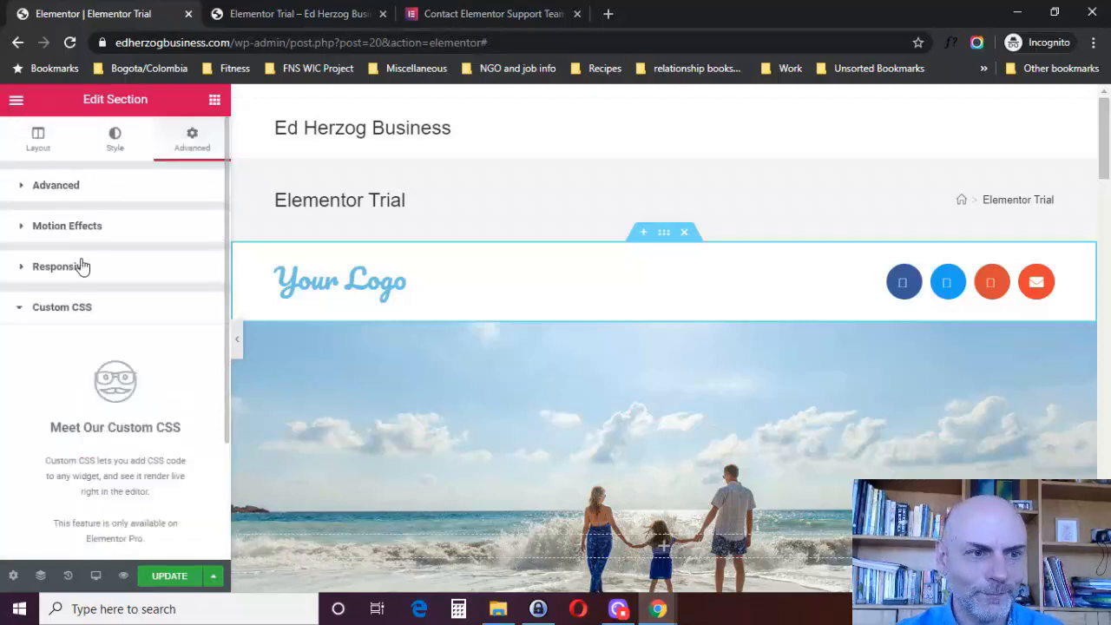
pyautogui.click(19, 307)
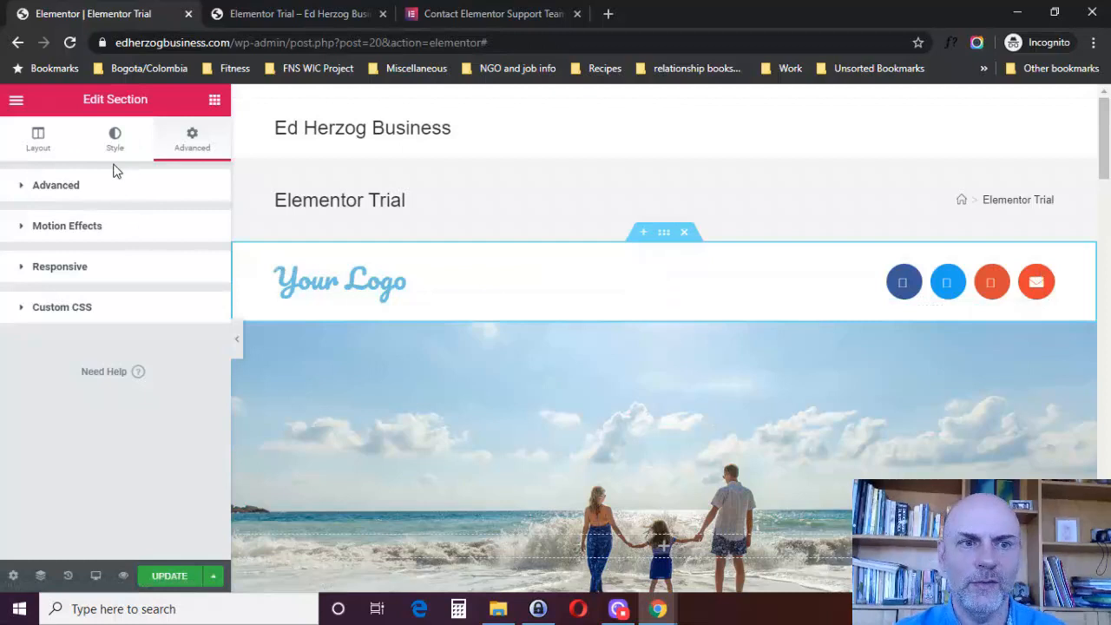
# Duplicate the header section with the logo and social icons, and delete the extra copy
pyautogui.rightClick(658, 232)
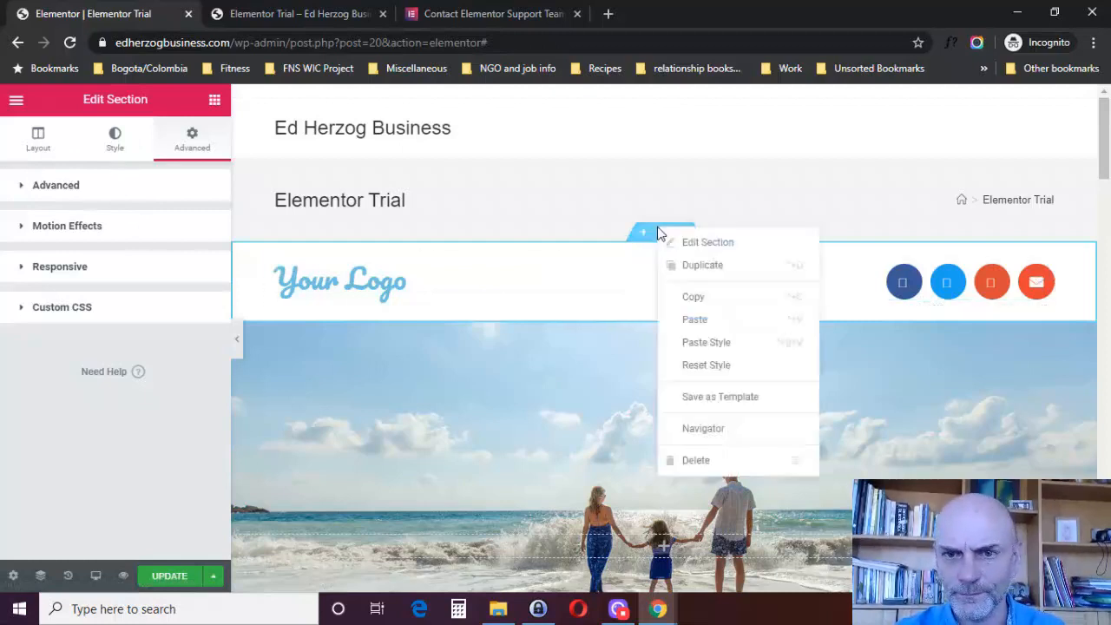
pyautogui.click(711, 266)
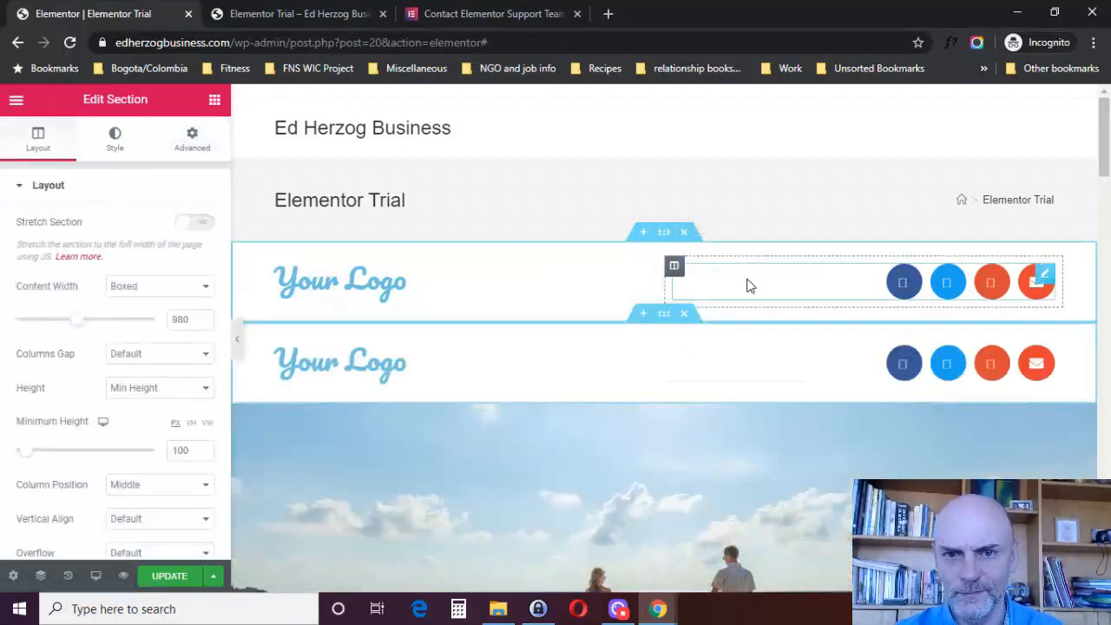
pyautogui.click(690, 318)
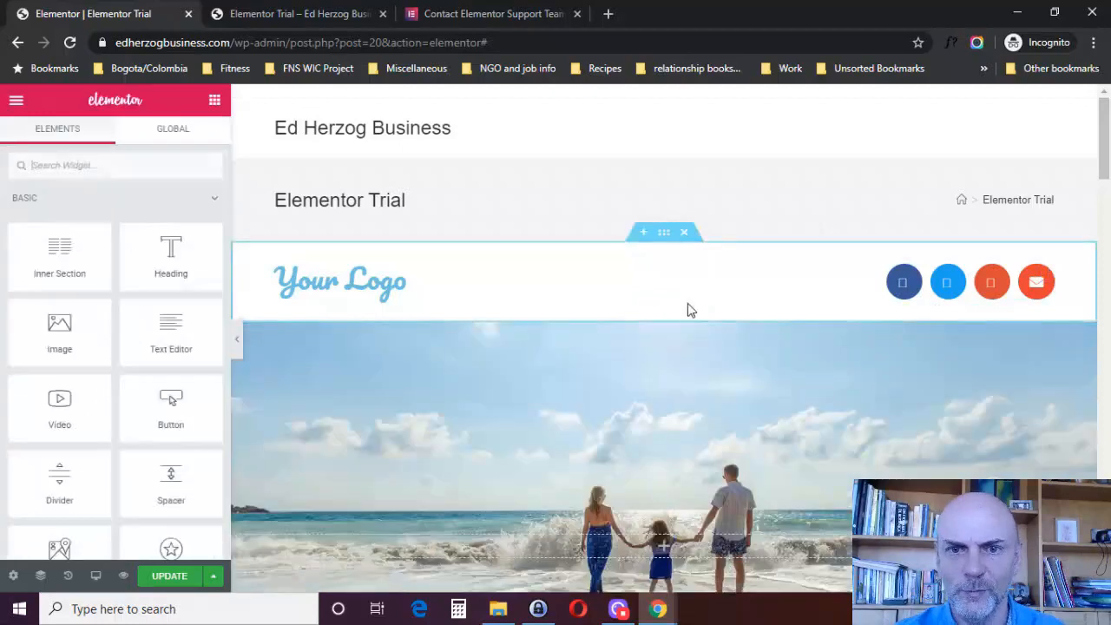
# Copy the header section, paste it below the "Savour Your Next Holiday" section, and delete the pasted copy
pyautogui.rightClick(658, 233)
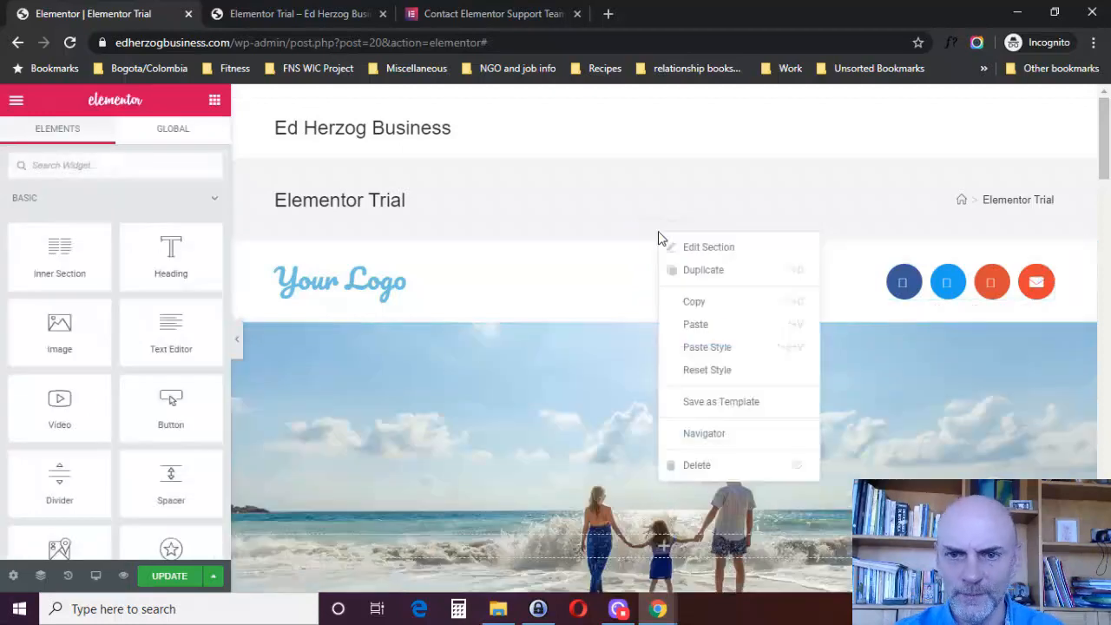
pyautogui.click(690, 303)
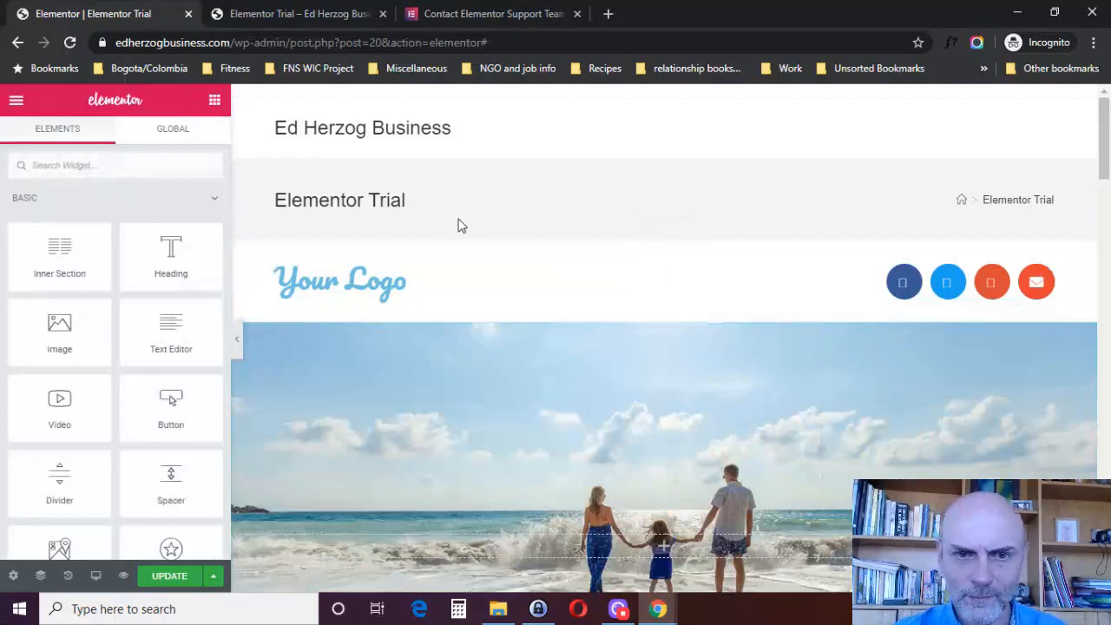
pyautogui.moveTo(1106, 166); pyautogui.dragTo(1106, 569)
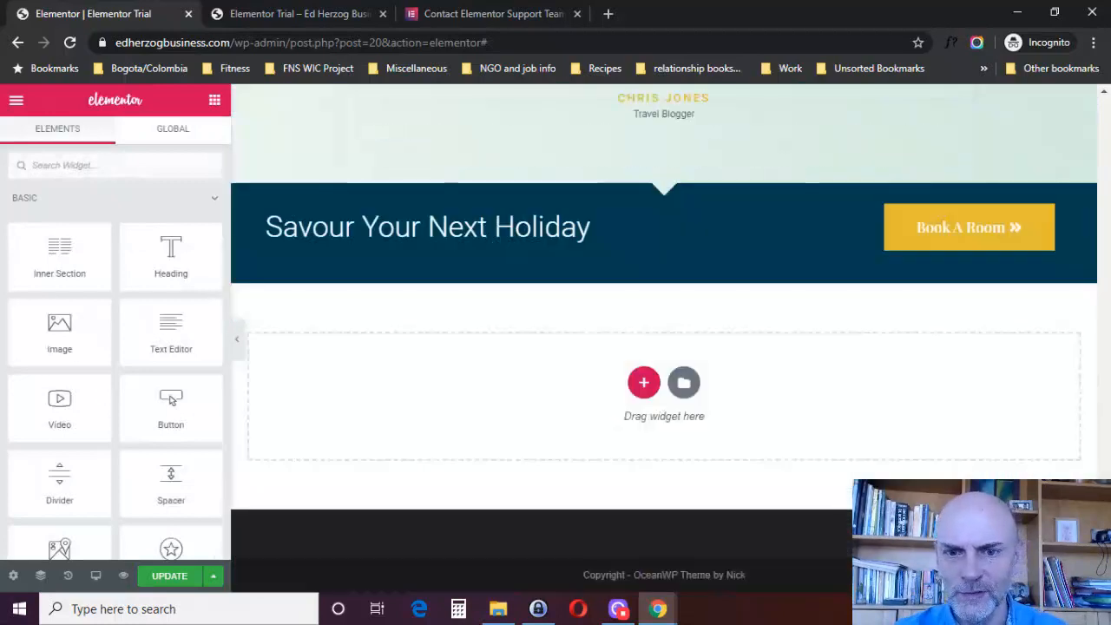
pyautogui.rightClick(592, 385)
pyautogui.click(603, 393)
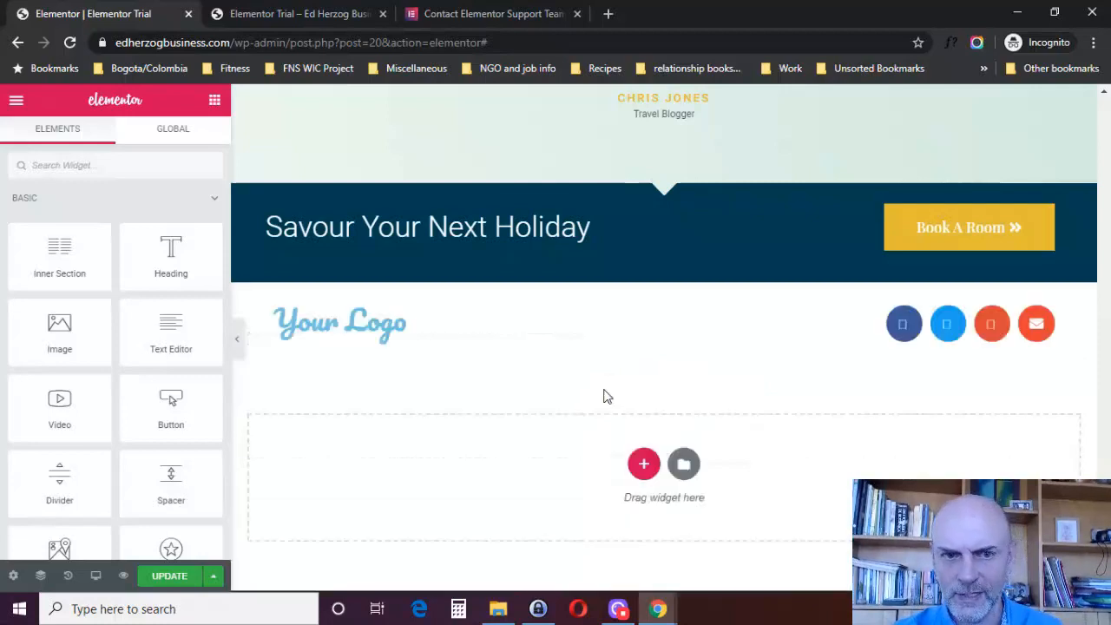
pyautogui.moveTo(1104, 545)
pyautogui.mouseDown()
pyautogui.moveTo(1105, 130)
pyautogui.moveTo(1104, 555)
pyautogui.mouseUp()
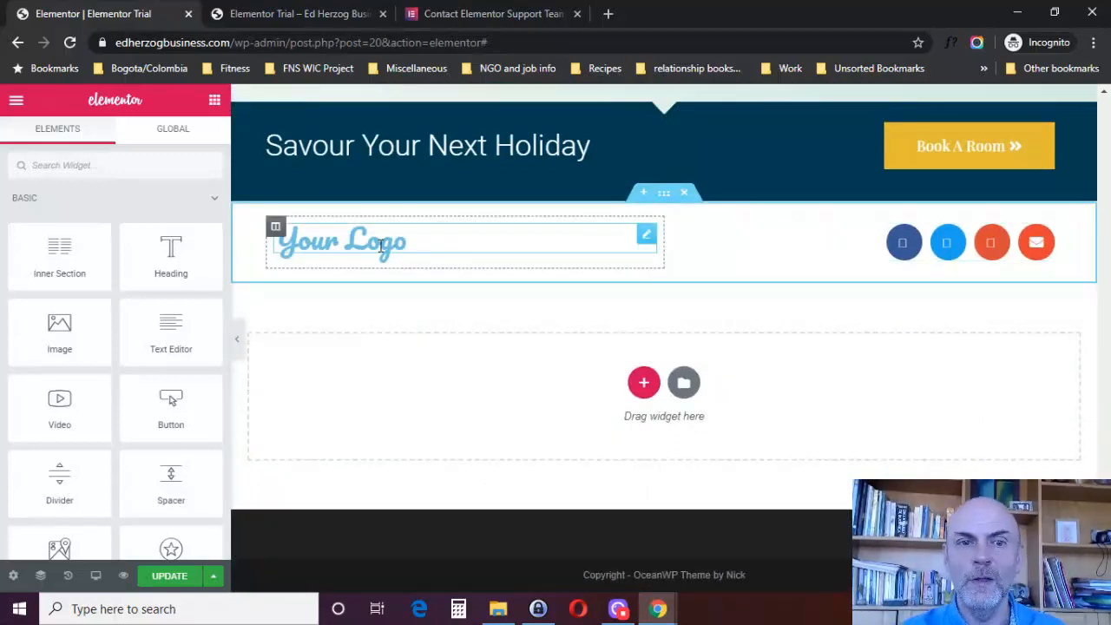
pyautogui.click(684, 192)
pyautogui.moveTo(1104, 540); pyautogui.dragTo(1103, 152)
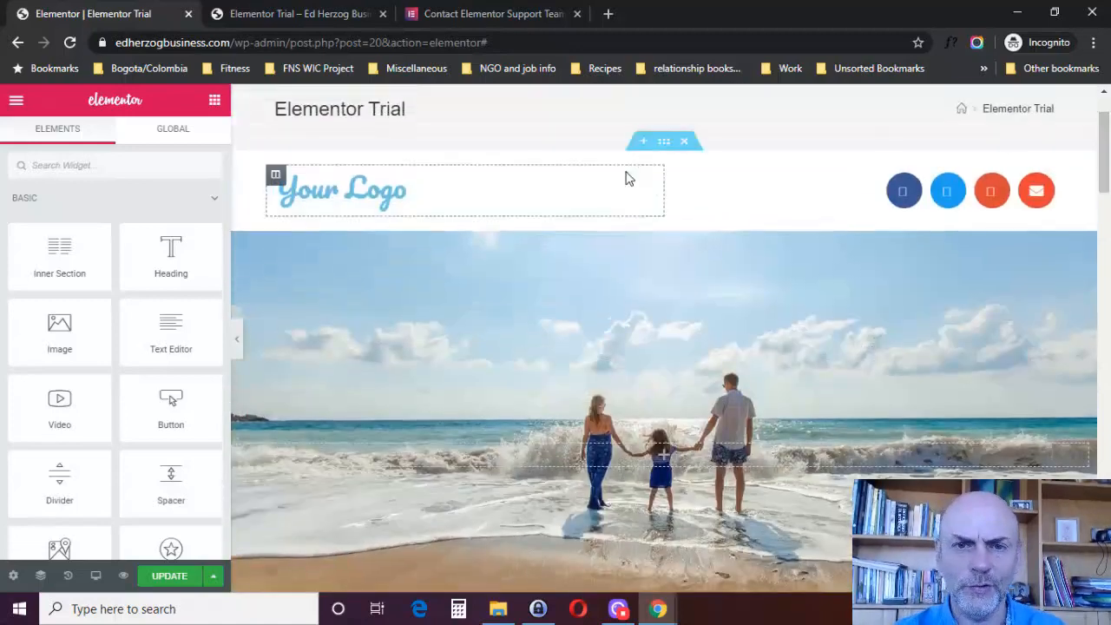
# Try duplicating the header section once more and remove the duplicate beneath it
pyautogui.rightClick(661, 141)
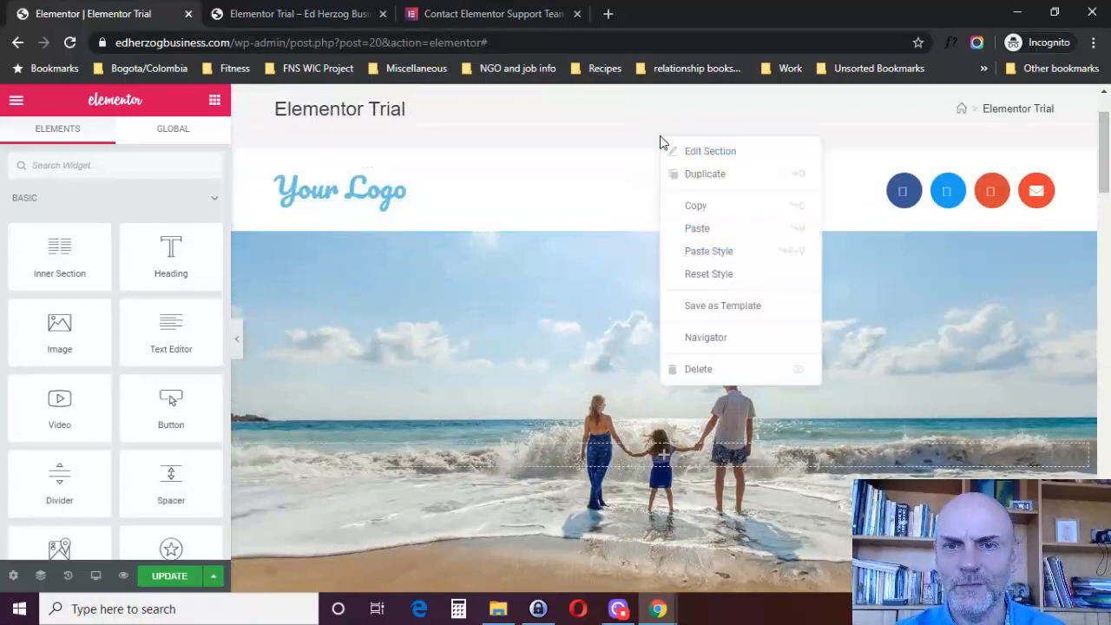
pyautogui.click(704, 173)
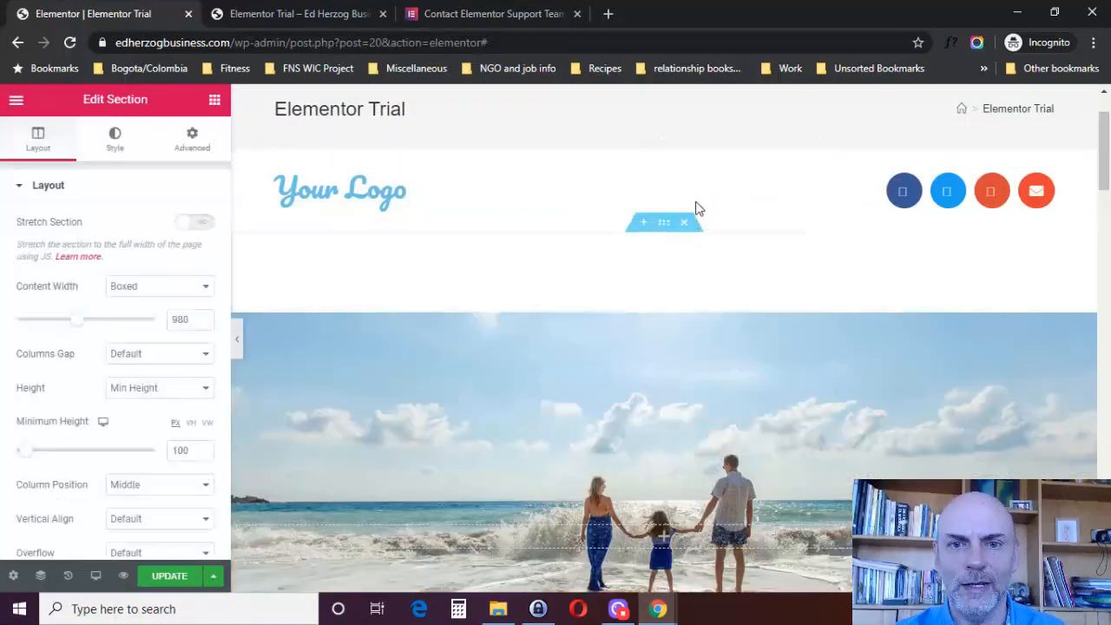
pyautogui.click(689, 223)
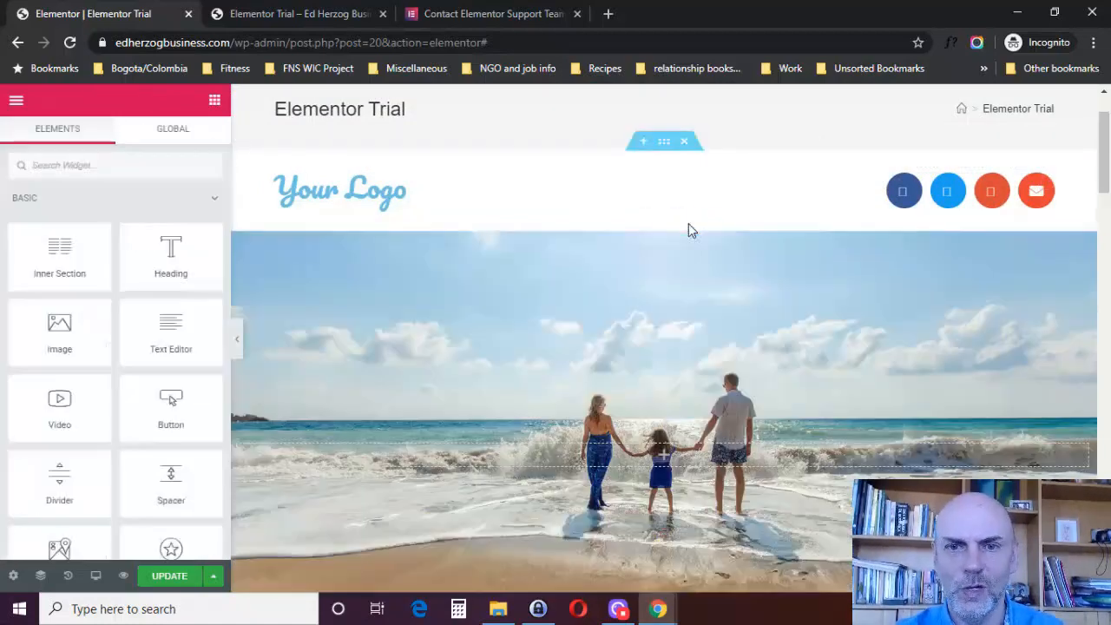
# Review the header section's paste, style and template commands, and try adding an empty section above it before removing it
pyautogui.rightClick(660, 149)
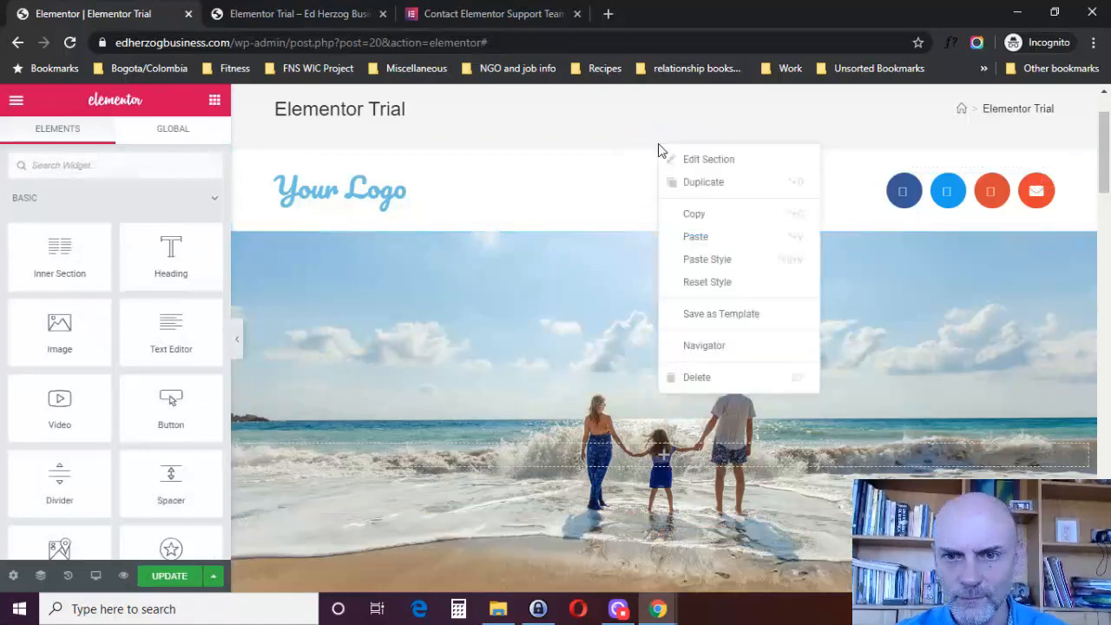
pyautogui.click(703, 259)
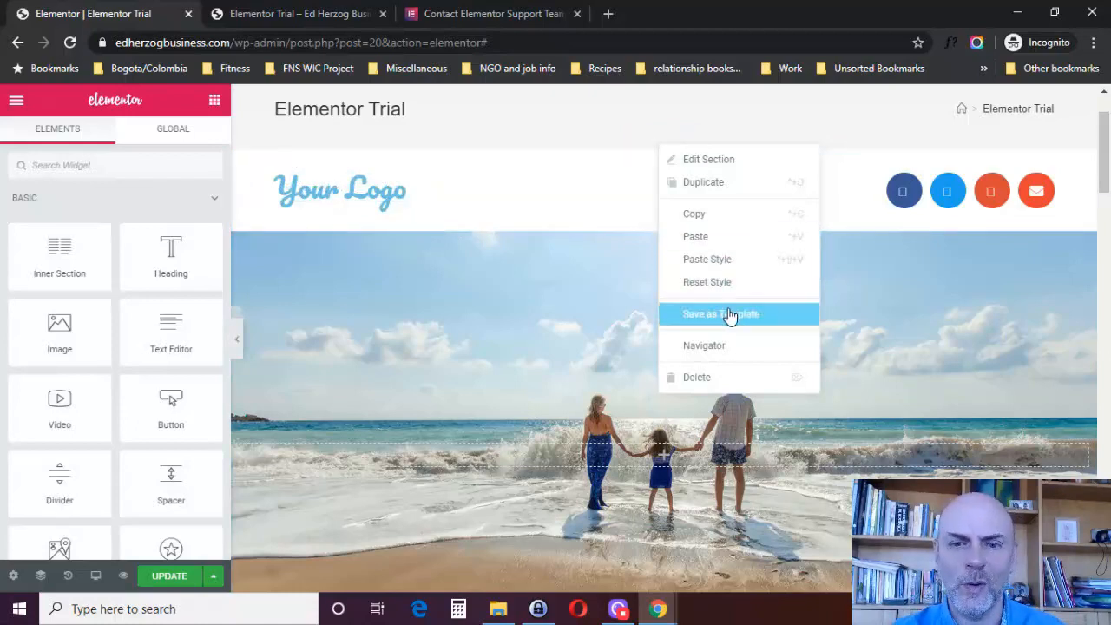
pyautogui.scroll(1, 629, 298)
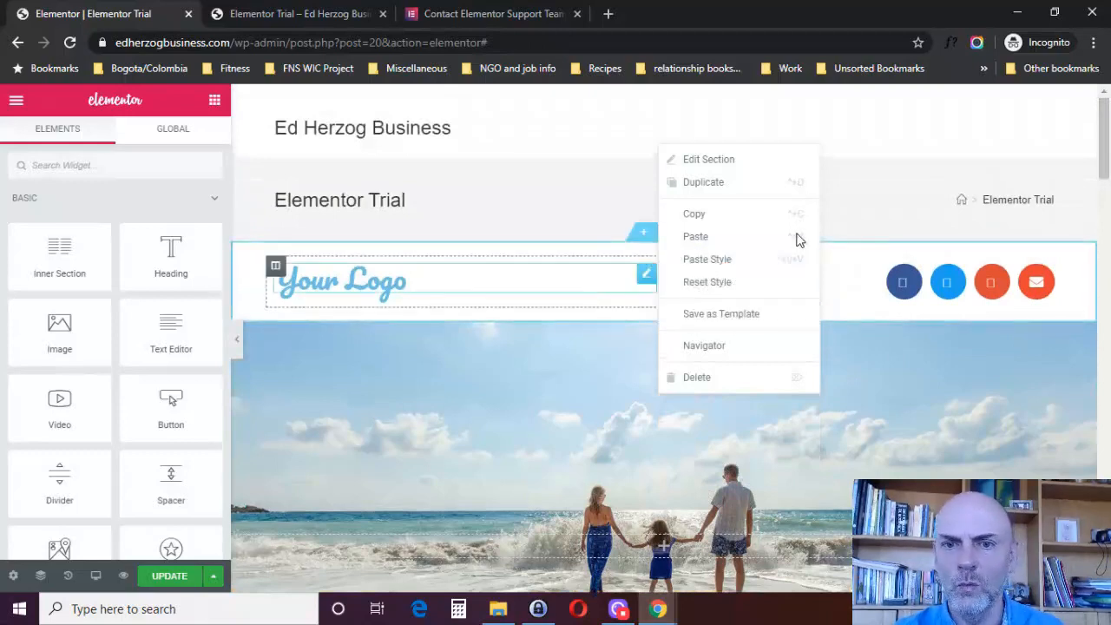
pyautogui.click(644, 234)
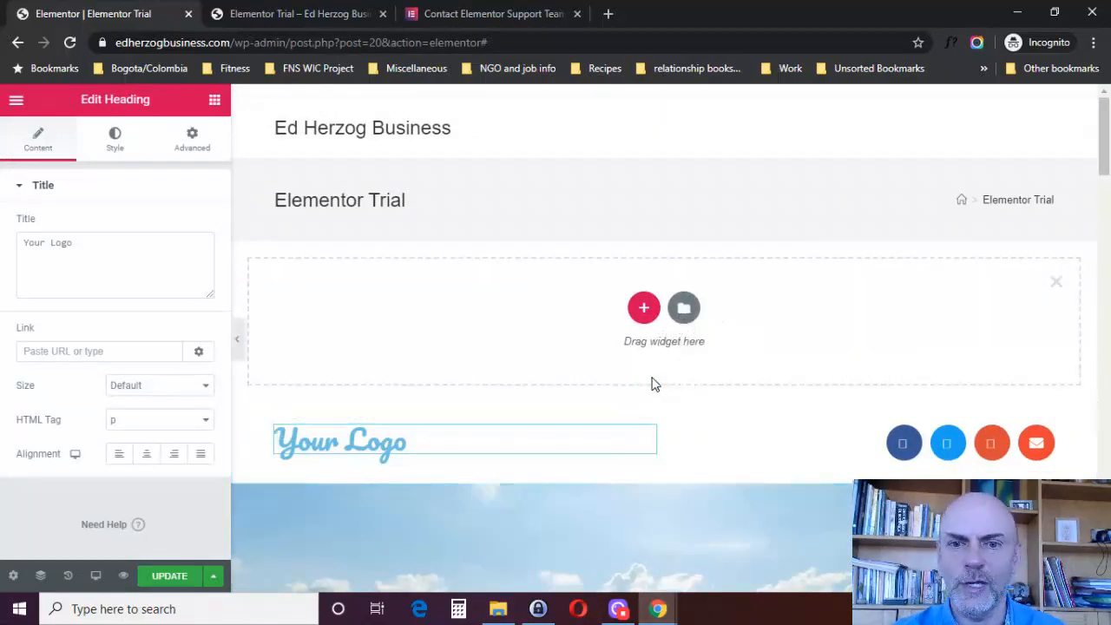
pyautogui.click(1057, 286)
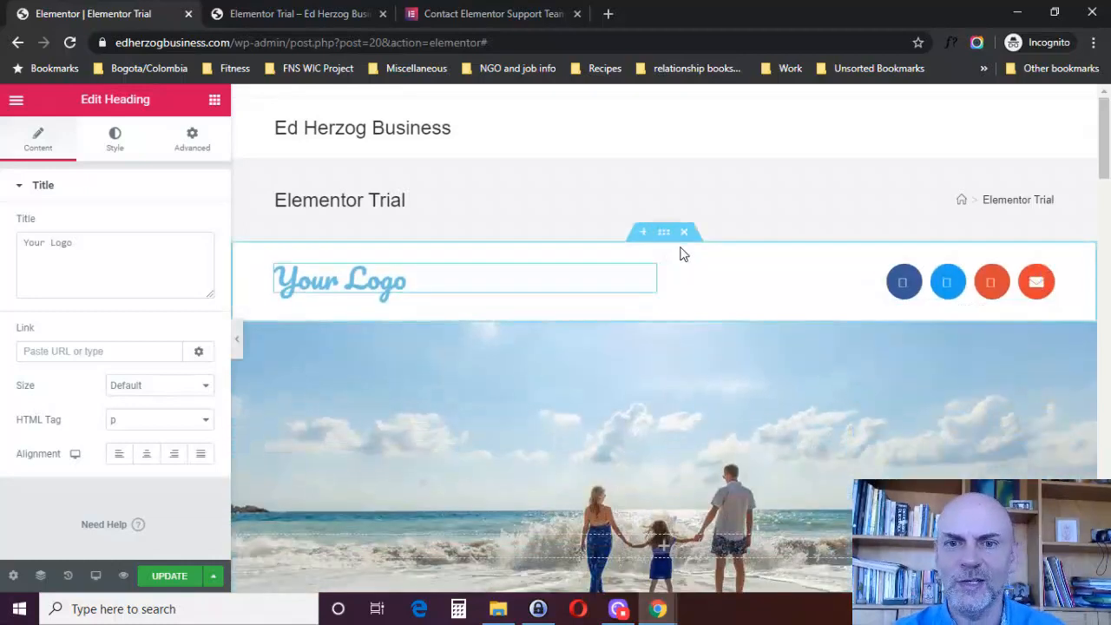
# Use the Navigator to move the header section to third place and back to first, and close the Navigator
pyautogui.rightClick(665, 236)
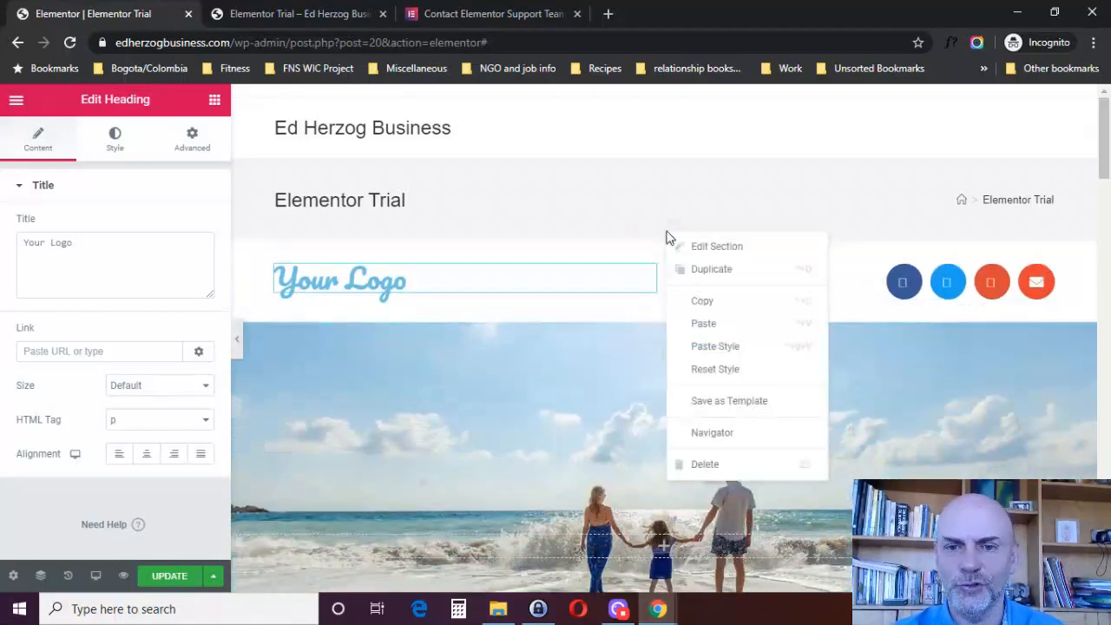
pyautogui.click(733, 439)
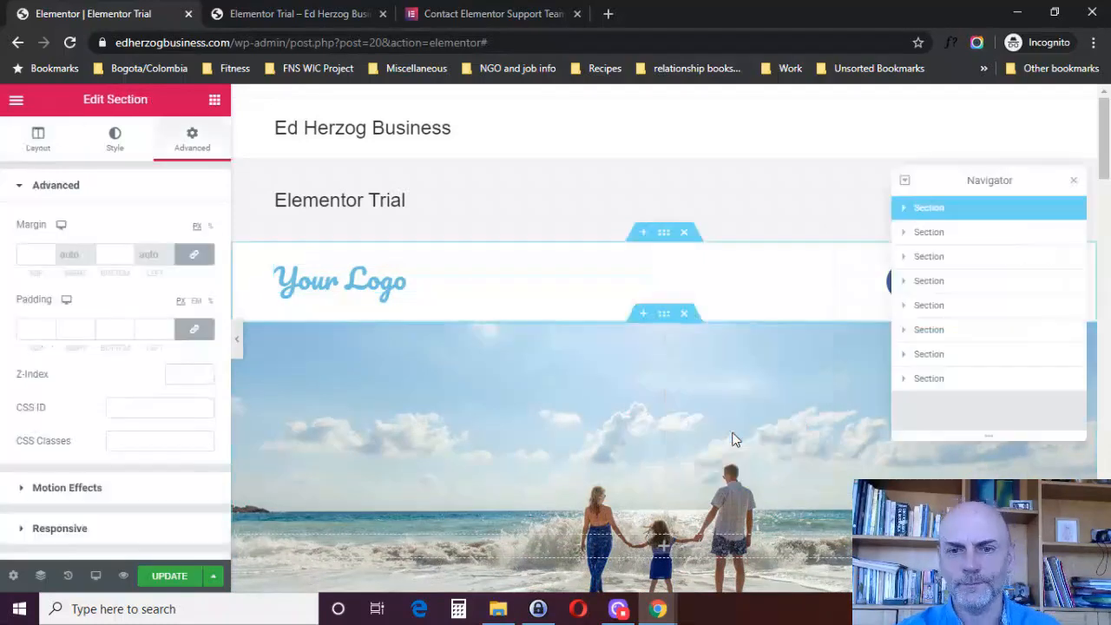
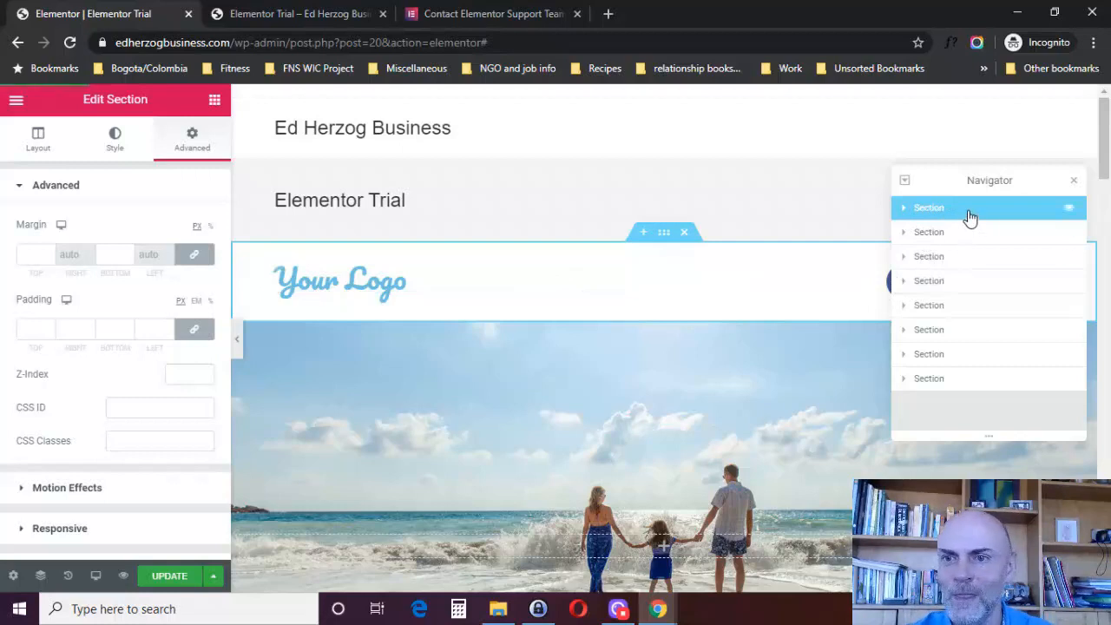
pyautogui.moveTo(970, 217); pyautogui.dragTo(969, 280)
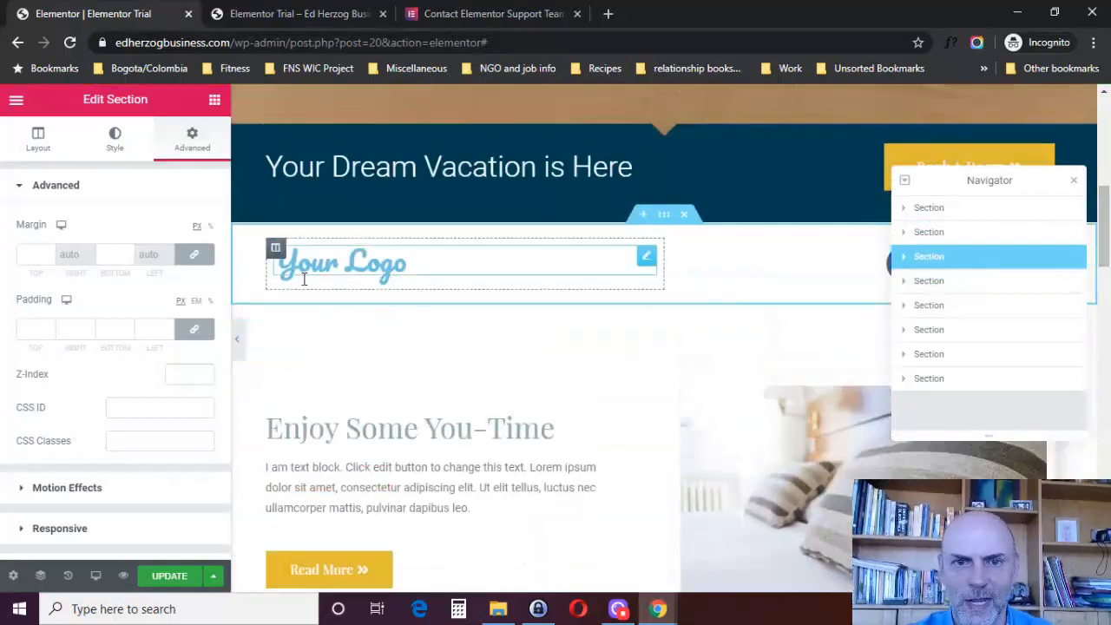
pyautogui.moveTo(967, 258); pyautogui.dragTo(965, 200)
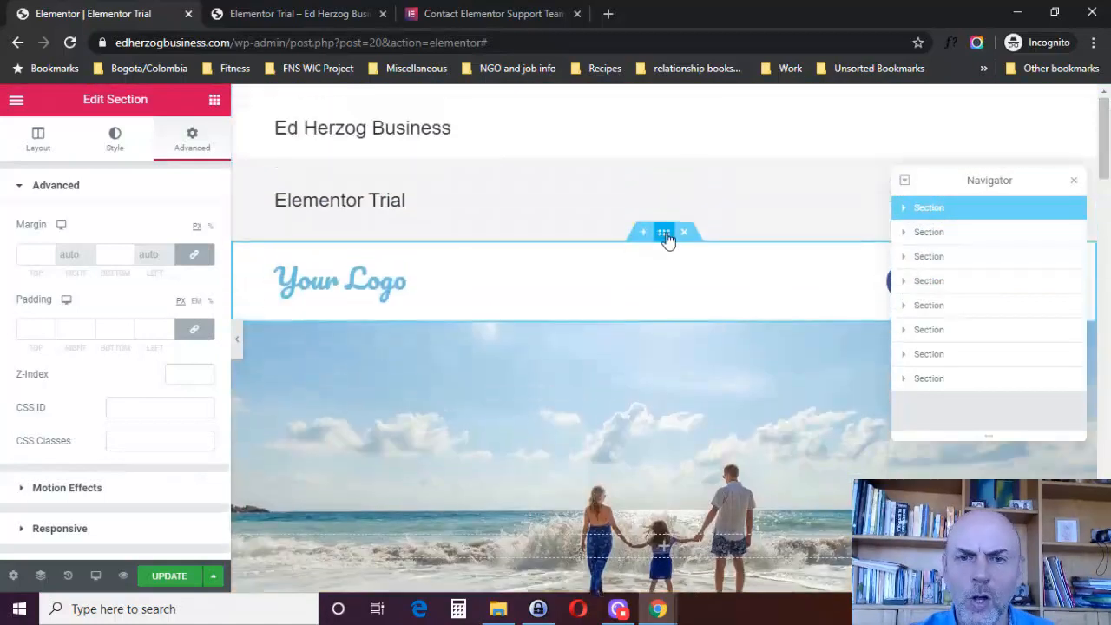
pyautogui.click(1074, 185)
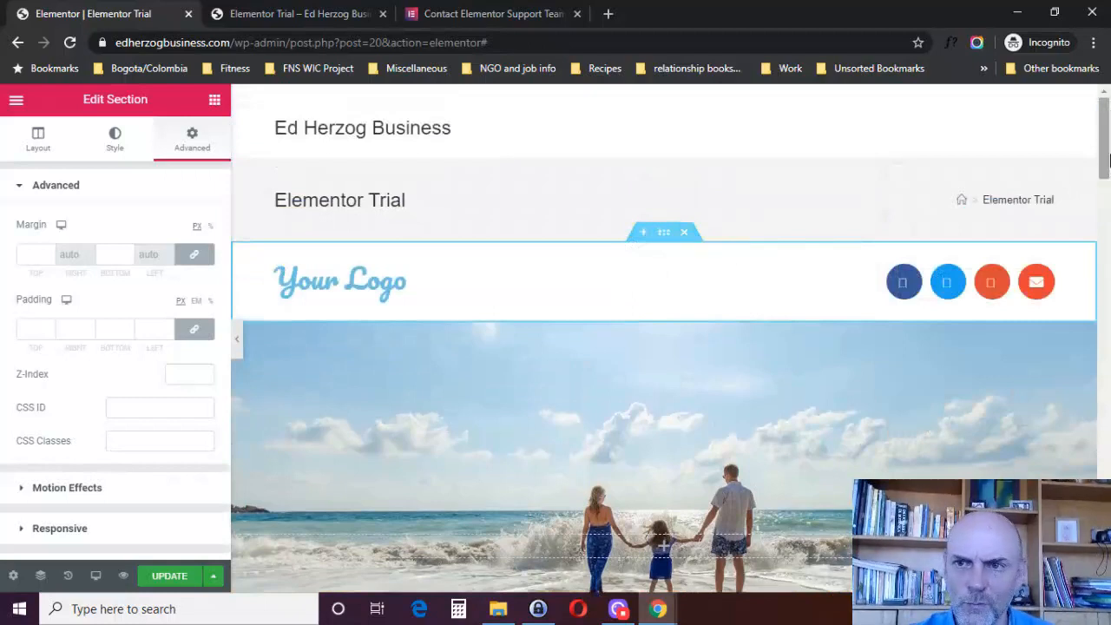
# Move the header section directly on the page below "Your Dream Vacation is Here" and return it above the beach image
pyautogui.scroll(-1, 664, 260)
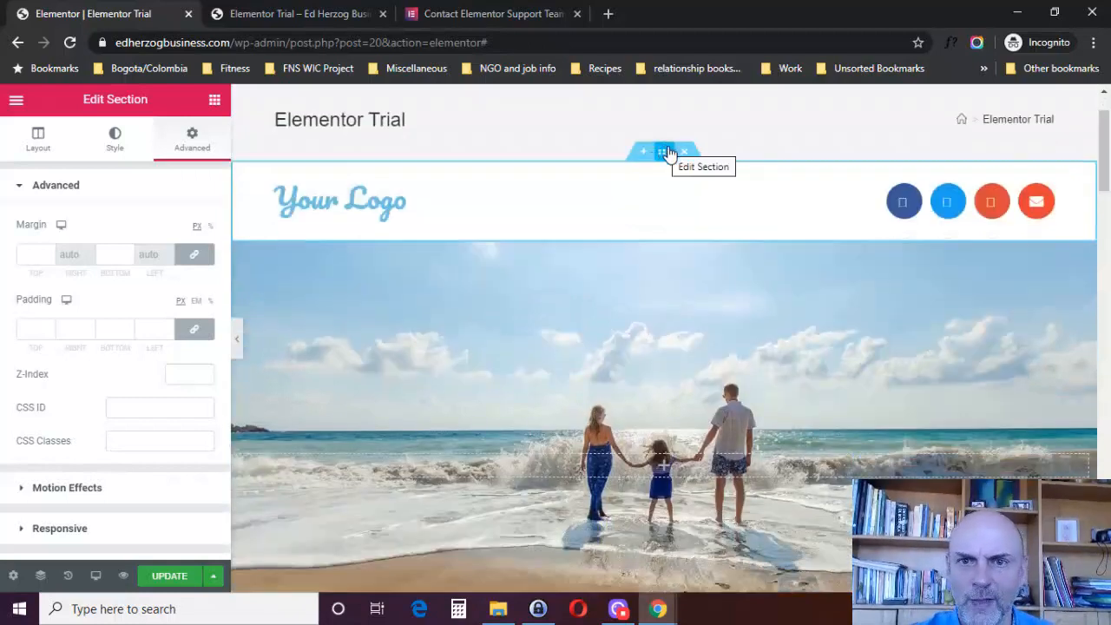
pyautogui.moveTo(664, 151); pyautogui.dragTo(619, 524)
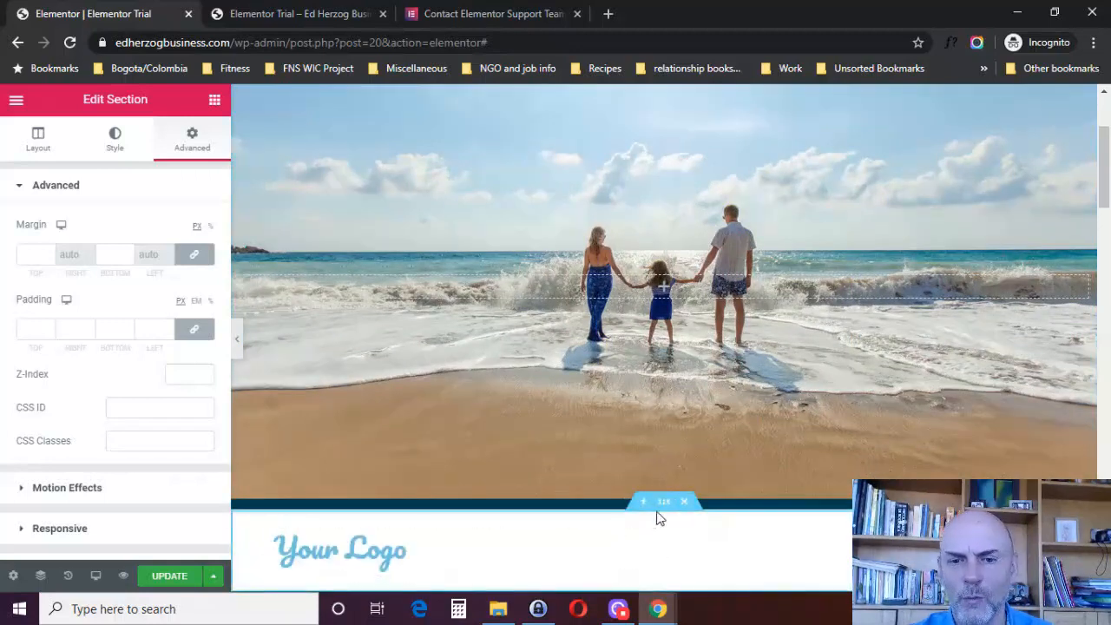
pyautogui.moveTo(1107, 177); pyautogui.dragTo(1107, 213)
pyautogui.moveTo(663, 284); pyautogui.dragTo(778, 396)
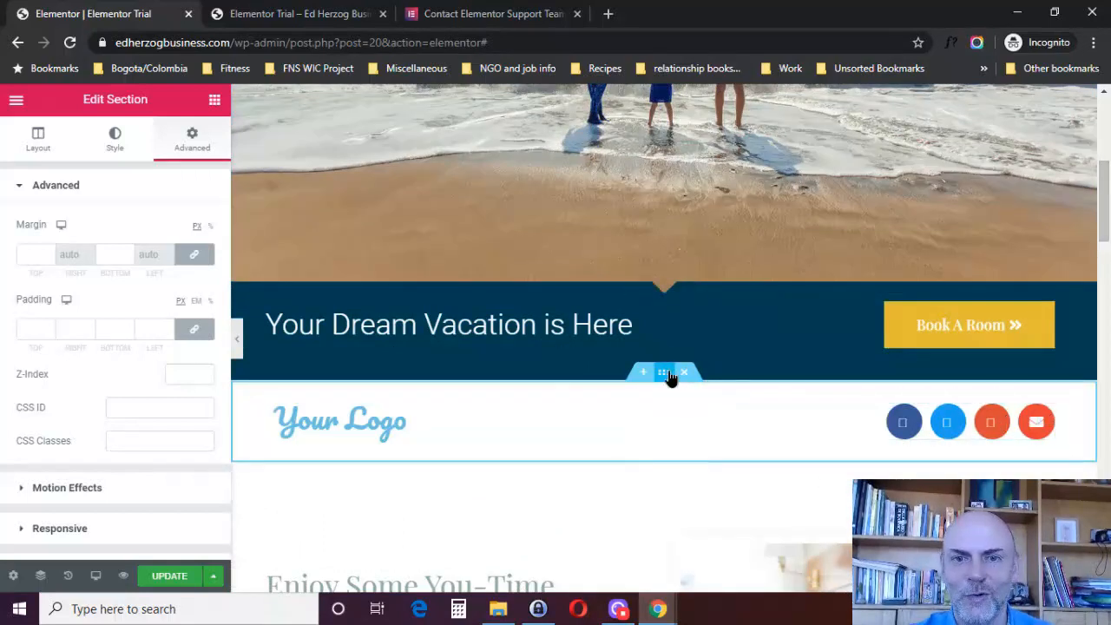
pyautogui.moveTo(668, 376); pyautogui.dragTo(552, 247)
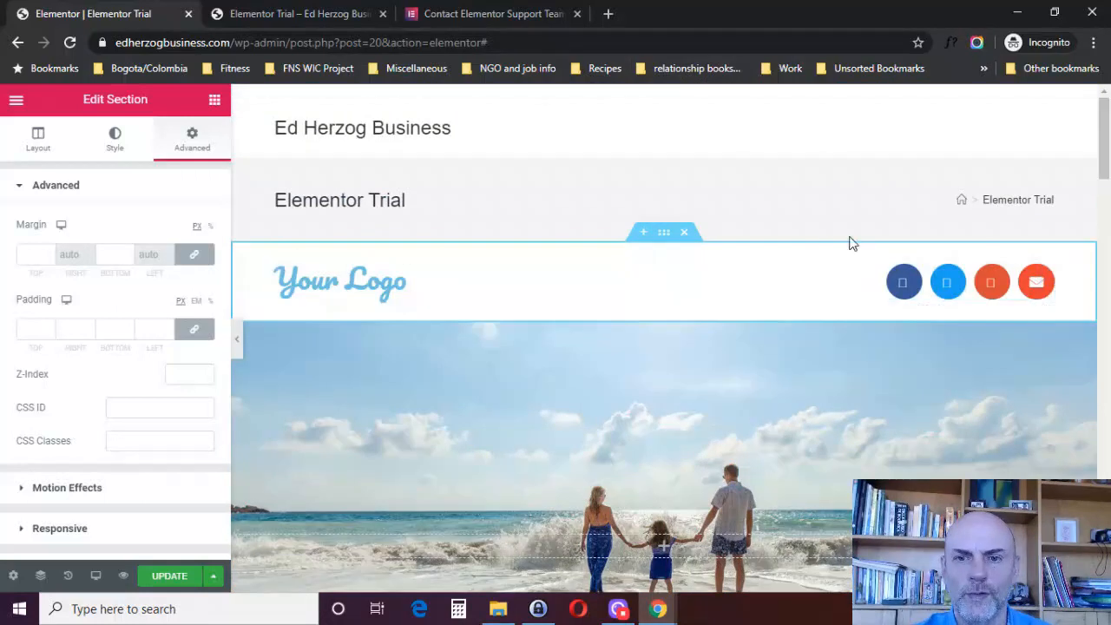
# Edit the header's "Your Logo" column and set its column width to 30%
pyautogui.click(716, 552)
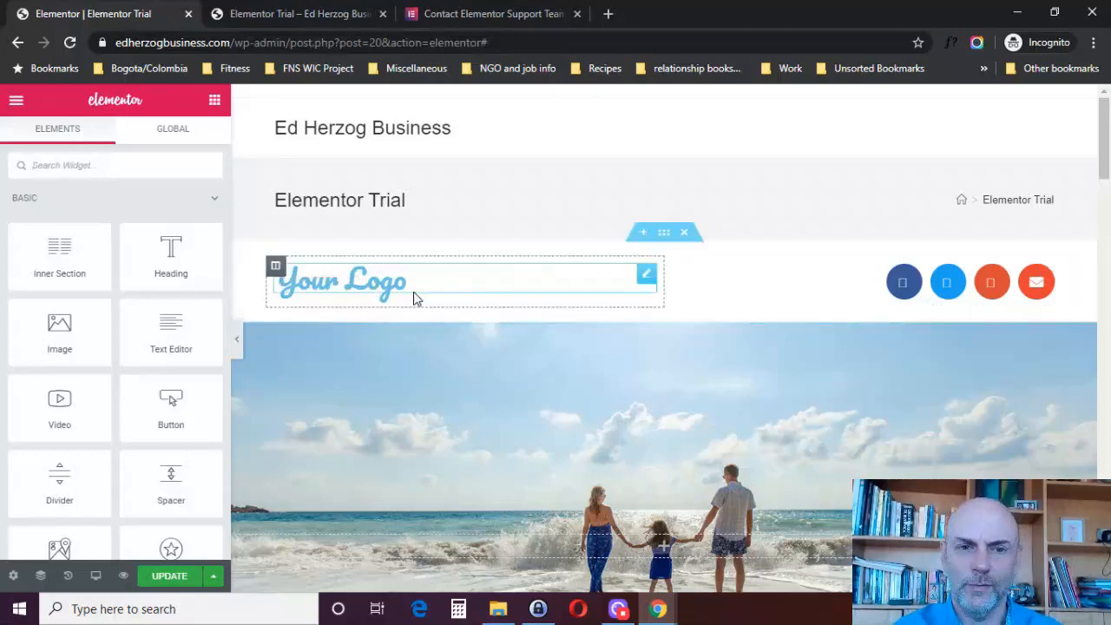
pyautogui.rightClick(276, 269)
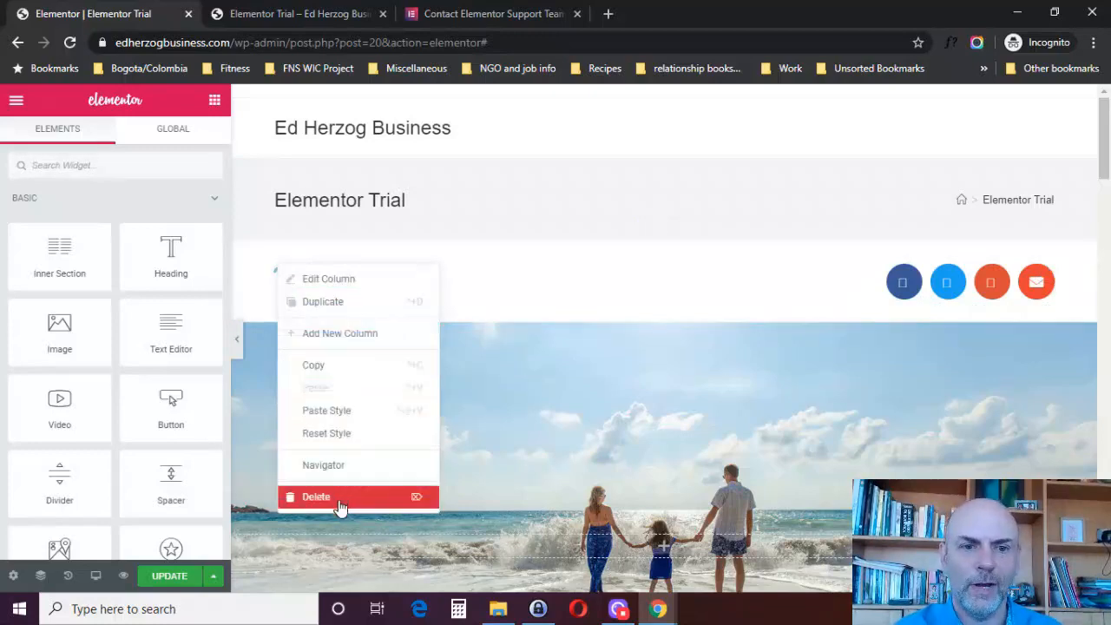
pyautogui.click(360, 280)
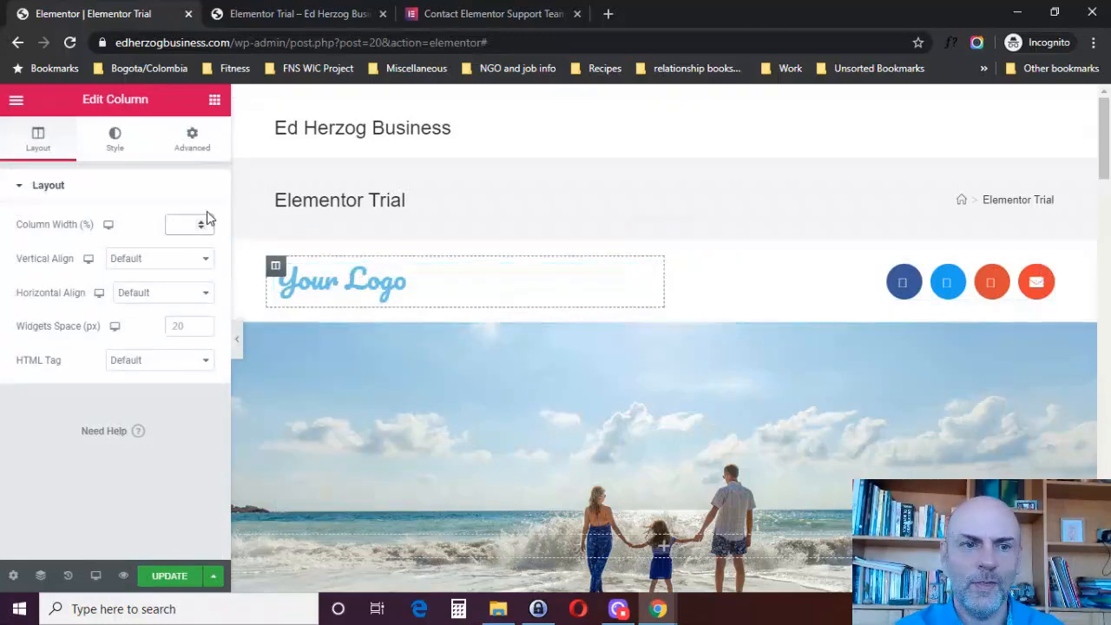
pyautogui.click(189, 224)
pyautogui.write('30')
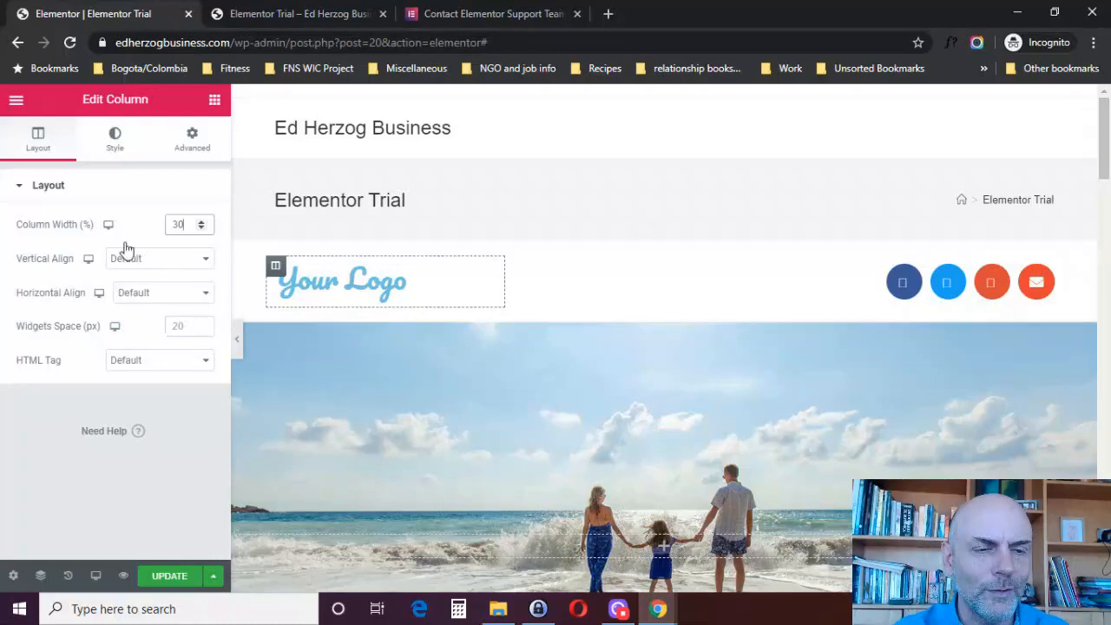
# Give the logo column a classic background, try the dark grey #54595F, and set the colour to white #FFFFFF
pyautogui.click(118, 151)
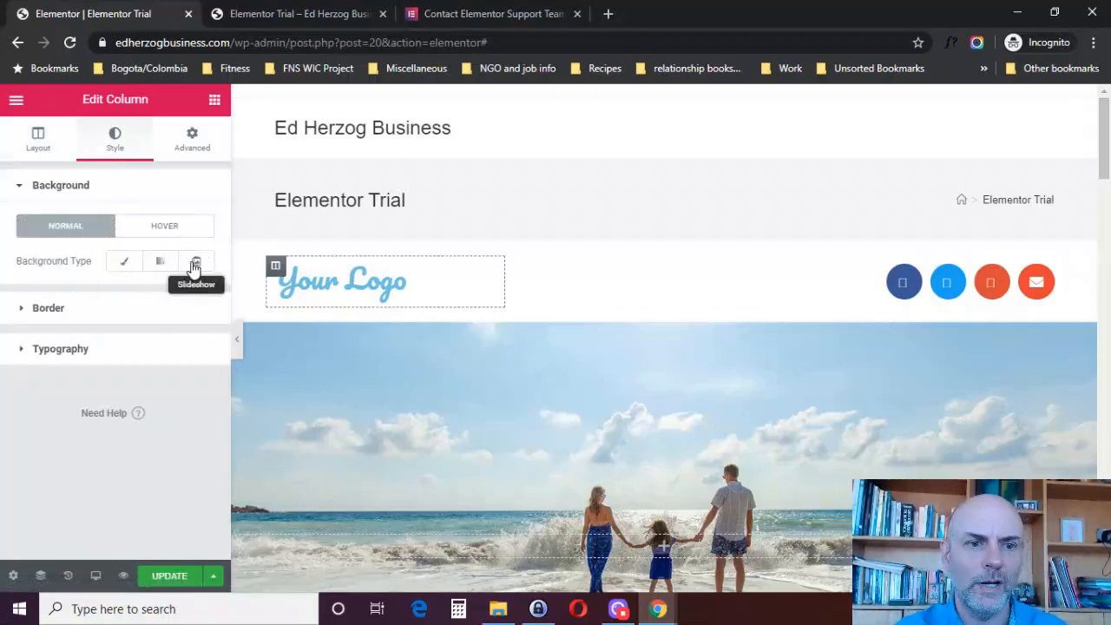
pyautogui.click(125, 263)
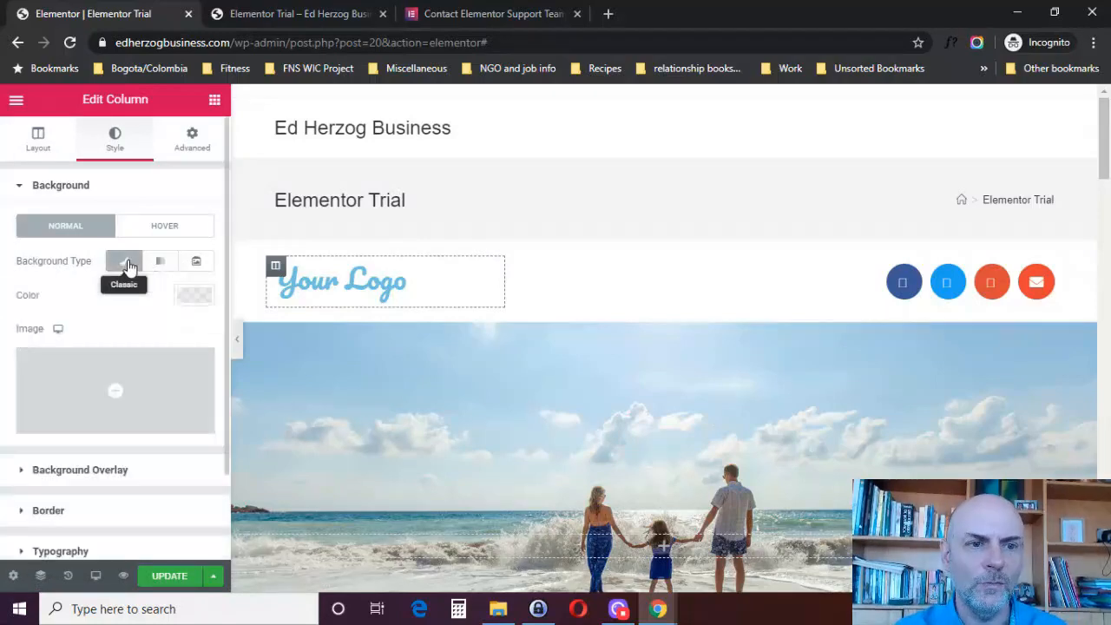
pyautogui.click(193, 300)
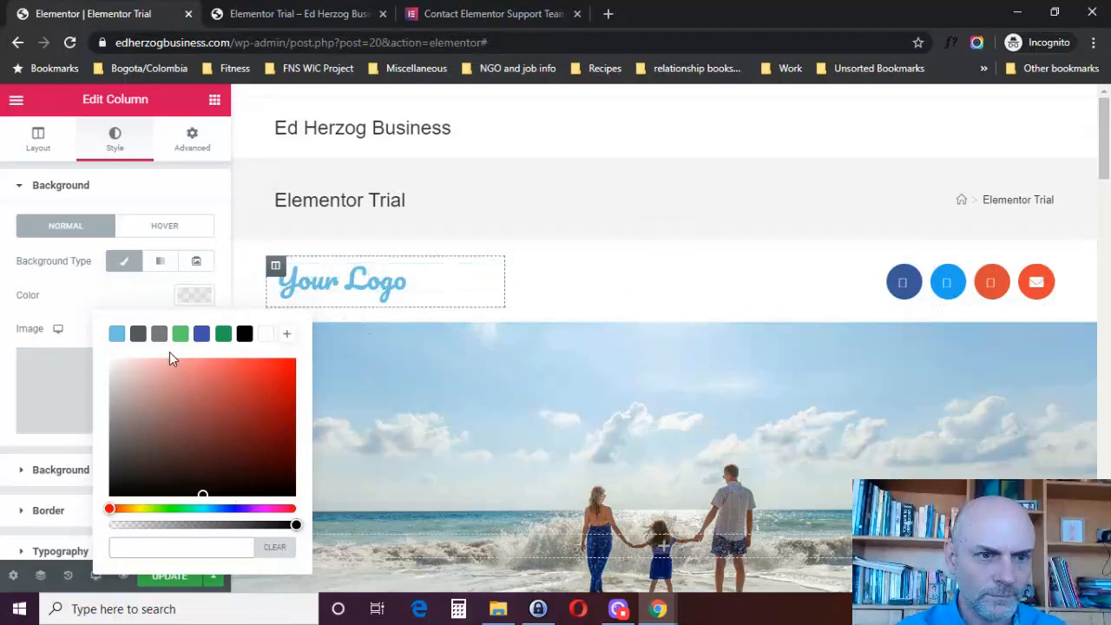
pyautogui.click(138, 334)
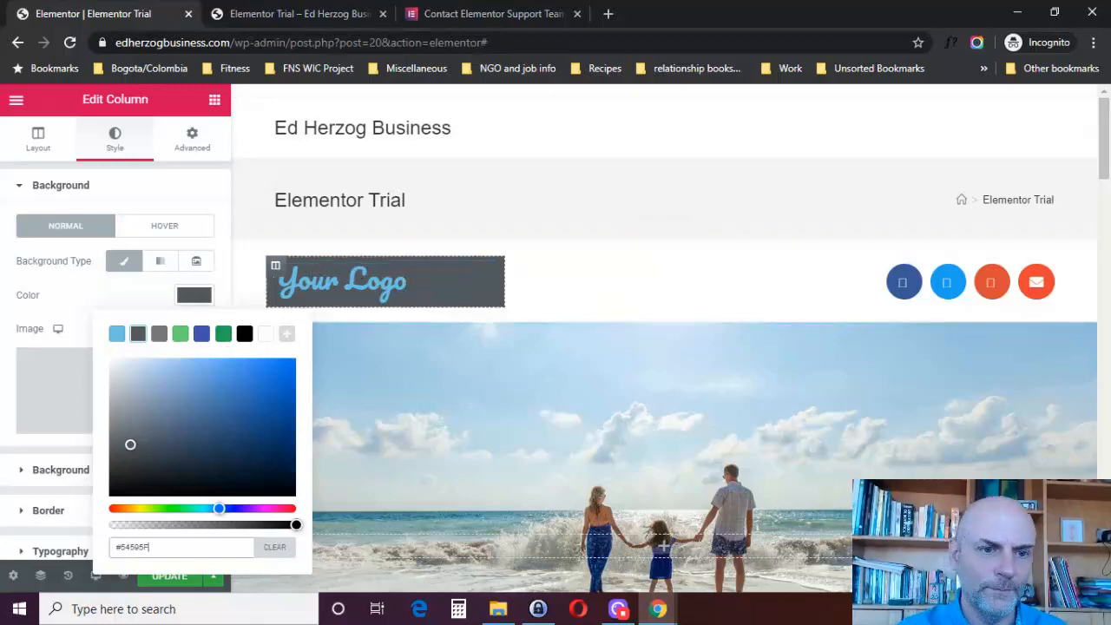
pyautogui.click(270, 338)
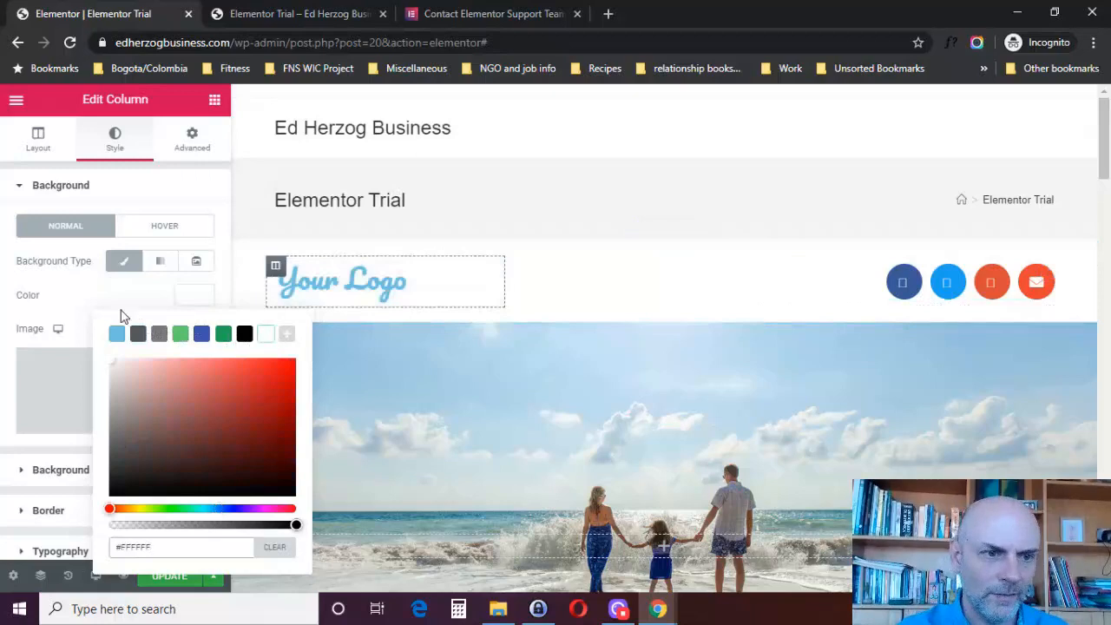
pyautogui.click(70, 305)
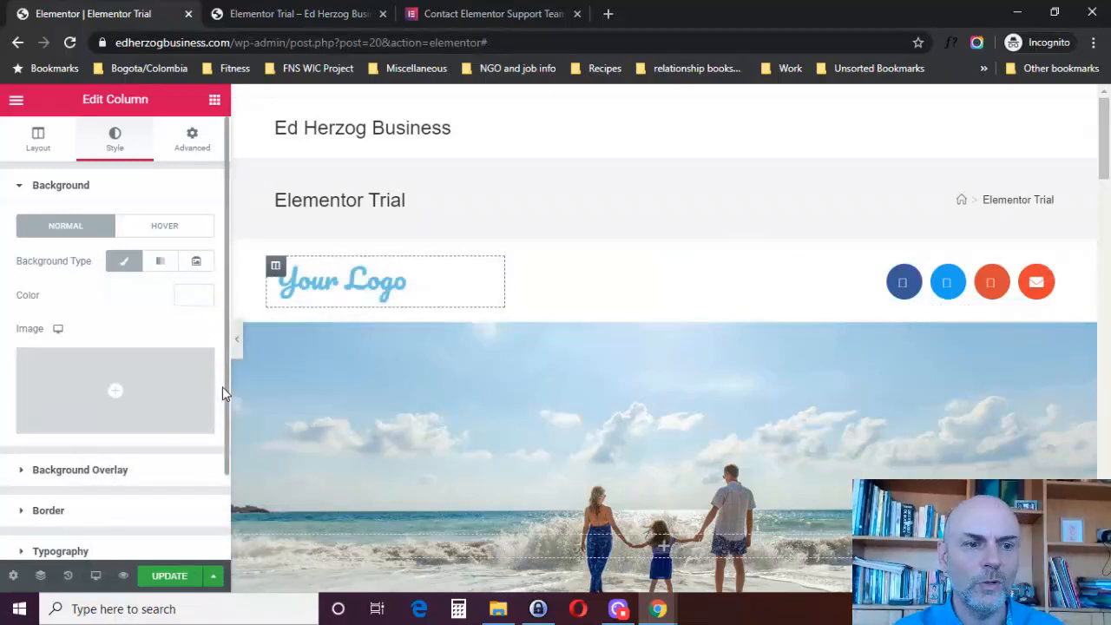
pyautogui.moveTo(225, 383); pyautogui.dragTo(231, 483)
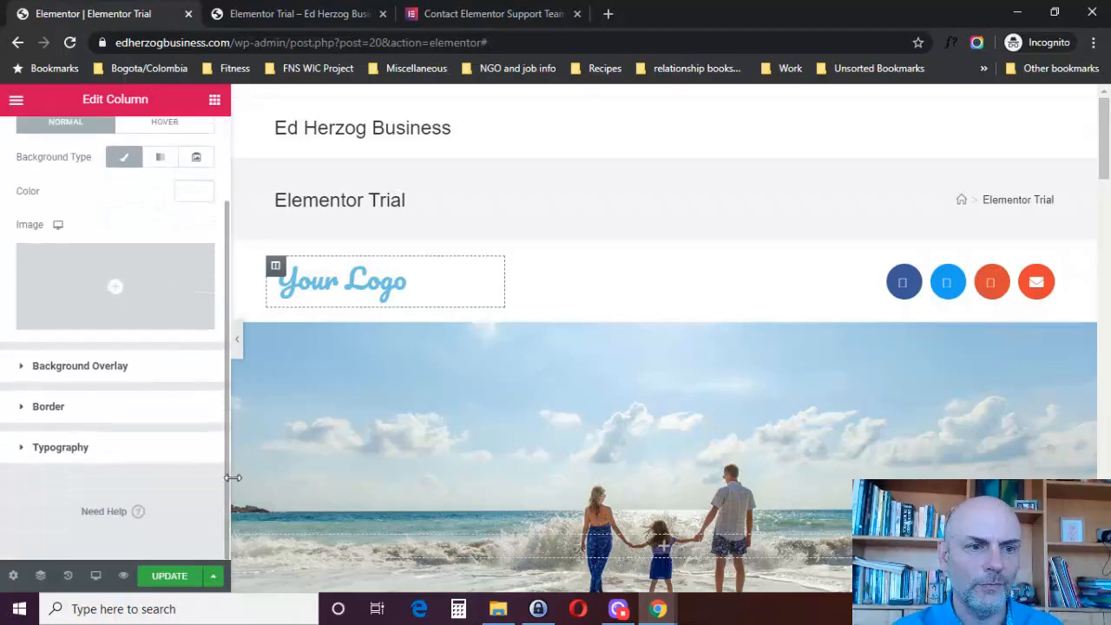
pyautogui.moveTo(225, 349); pyautogui.dragTo(223, 251)
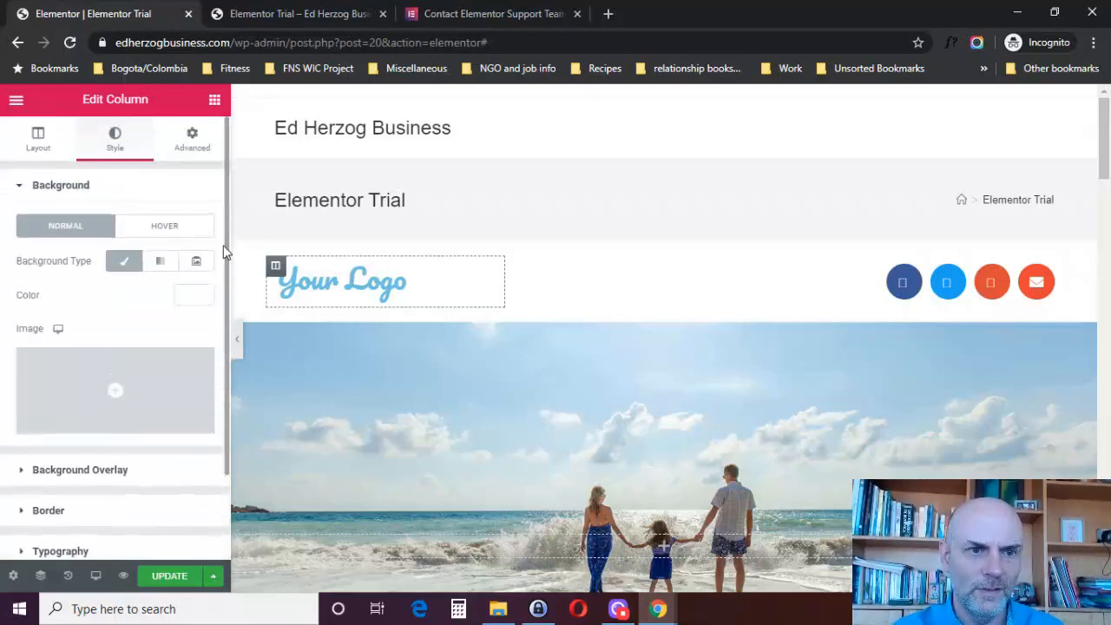
# Try a linked padding of 30 px on all sides of the logo column, clearing it and entering it again
pyautogui.click(195, 146)
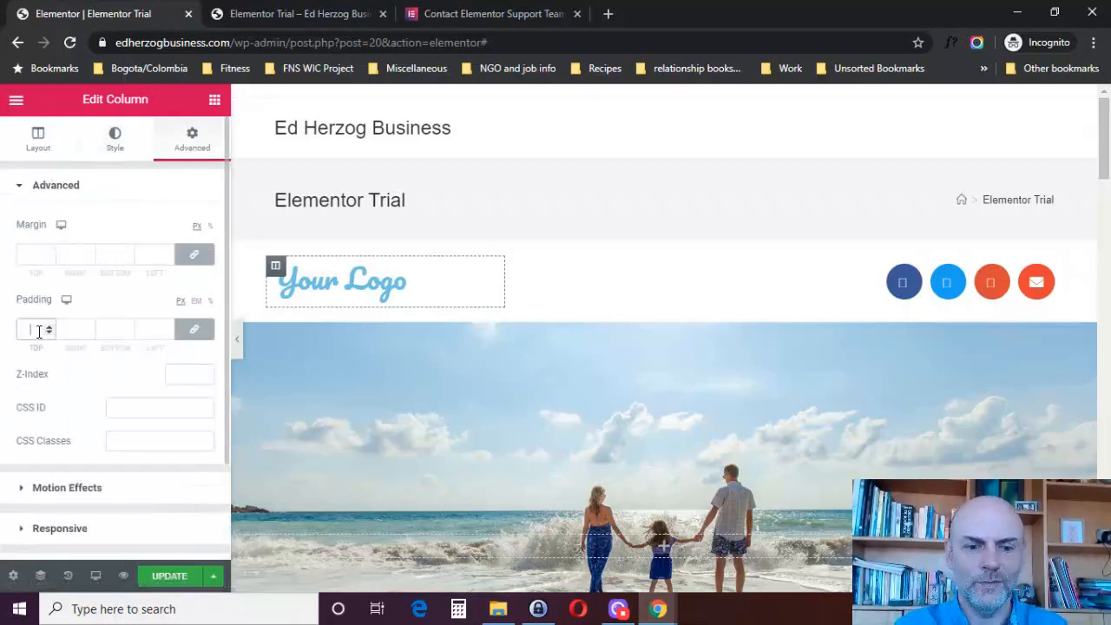
pyautogui.write('30')
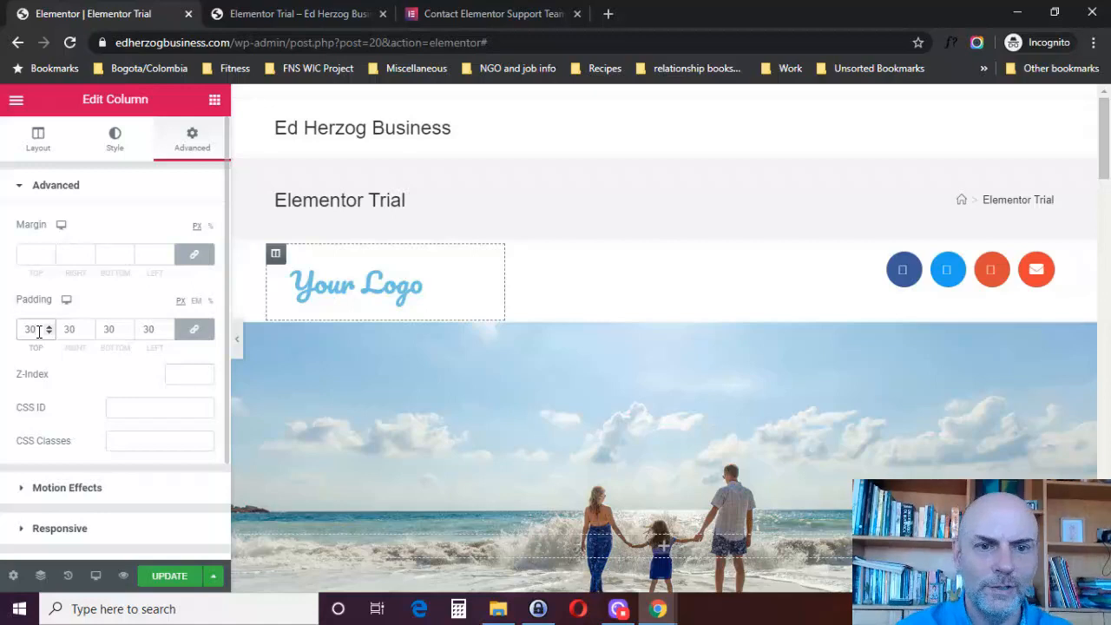
pyautogui.press('BackSpace')
pyautogui.press('BackSpace')
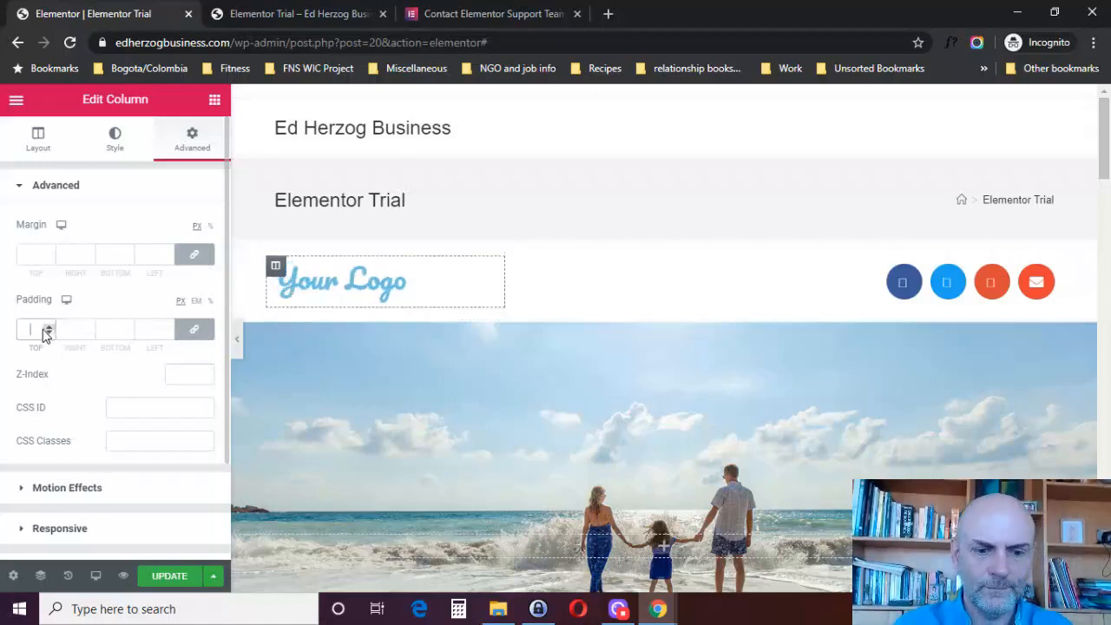
pyautogui.write('30')
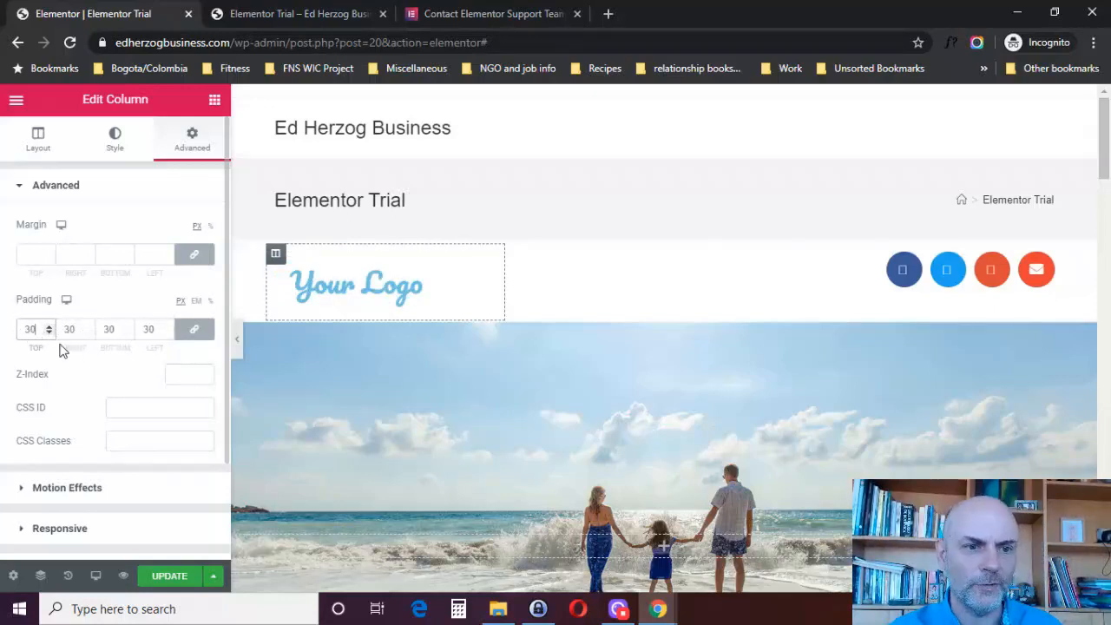
# Try an unlinked right padding of 3 px, and relink the sides with the logo column's padding set to 0 px
pyautogui.click(196, 330)
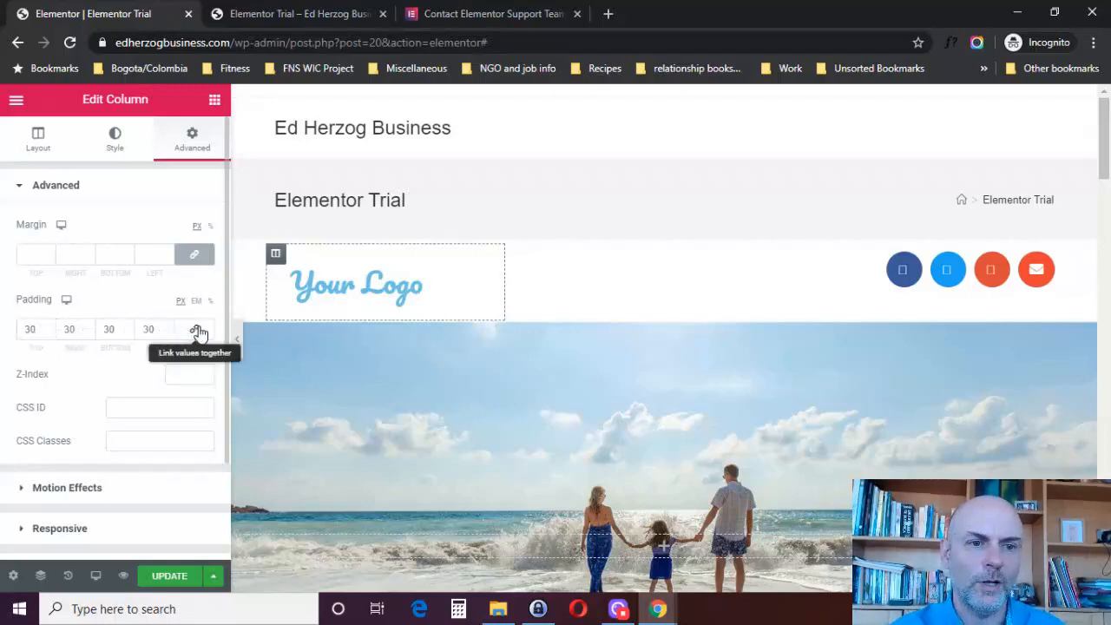
pyautogui.doubleClick(70, 328)
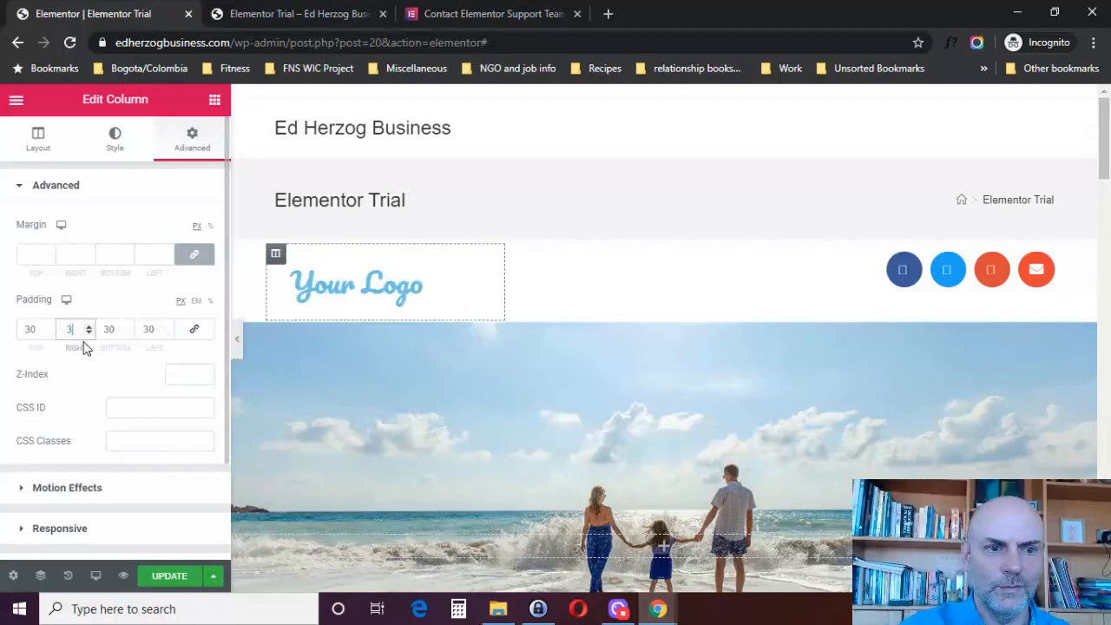
pyautogui.click(105, 314)
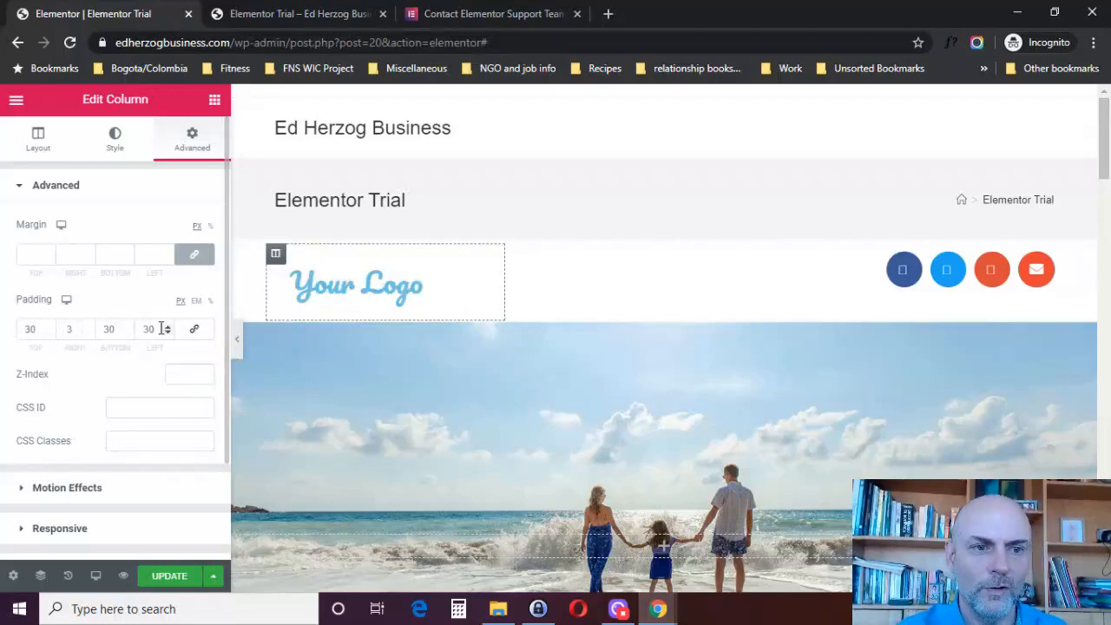
pyautogui.click(196, 331)
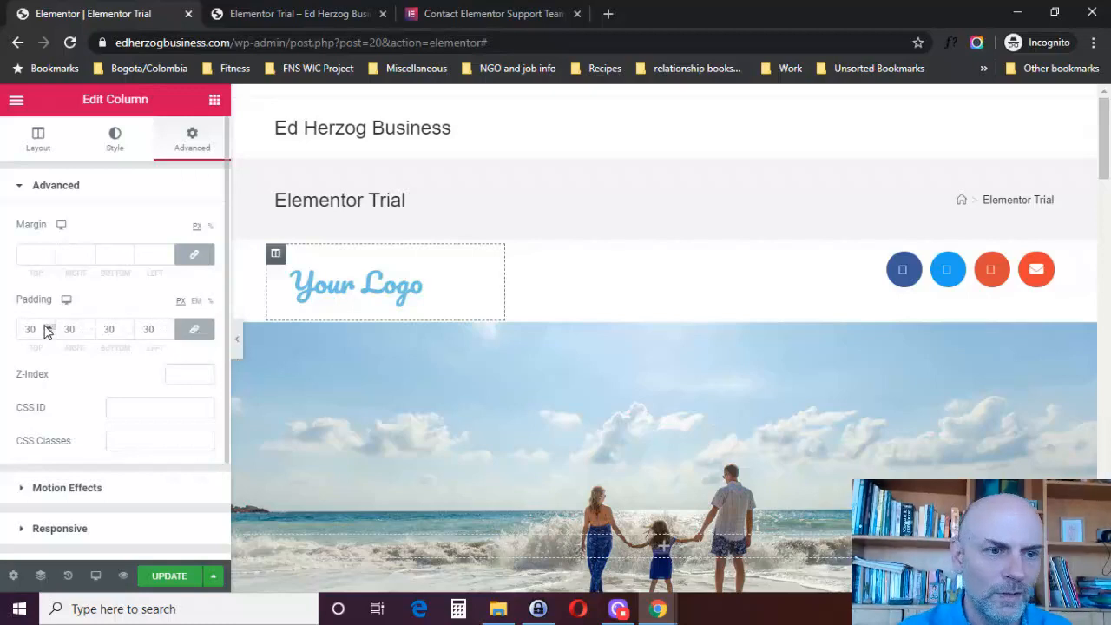
pyautogui.press('BackSpace')
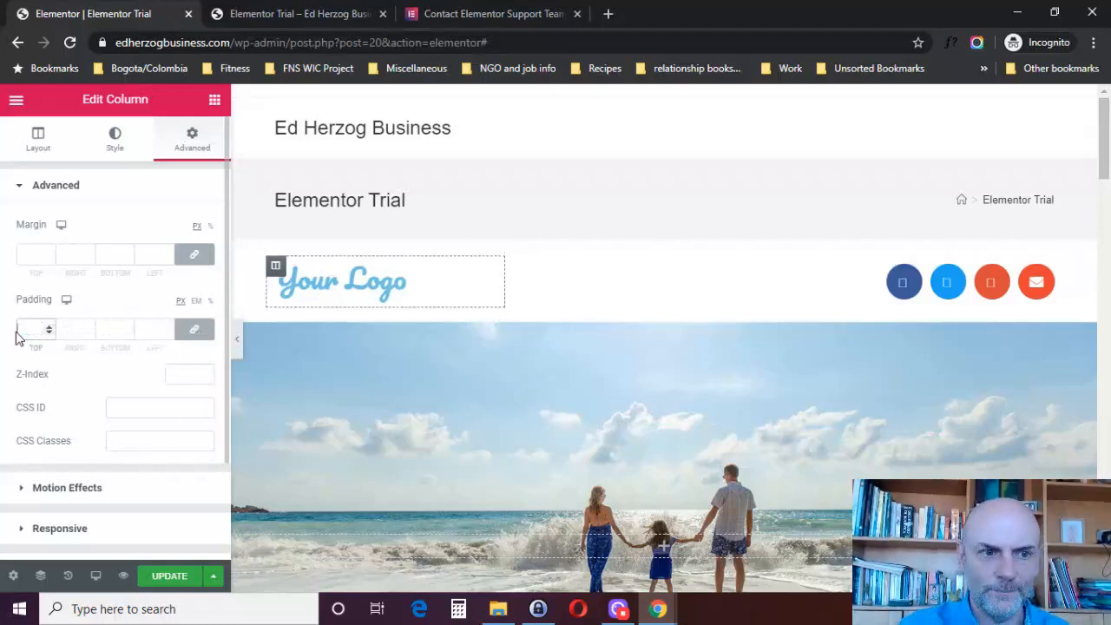
pyautogui.write('0')
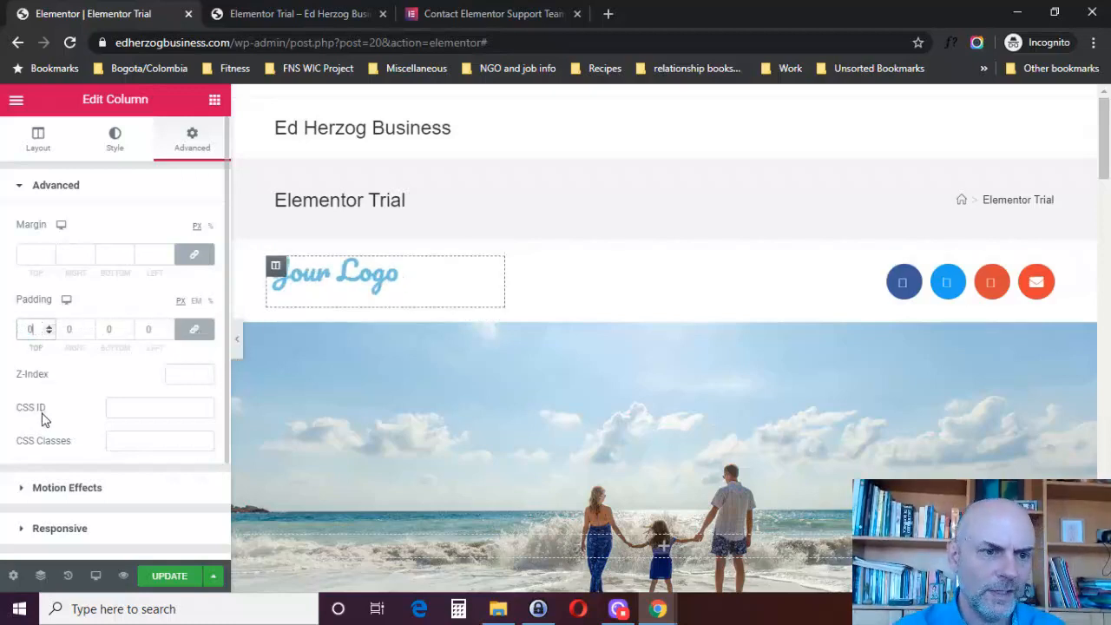
# Try the Fade In Up entrance animation on the logo column, and set the animation to Fade In
pyautogui.click(73, 490)
pyautogui.click(80, 299)
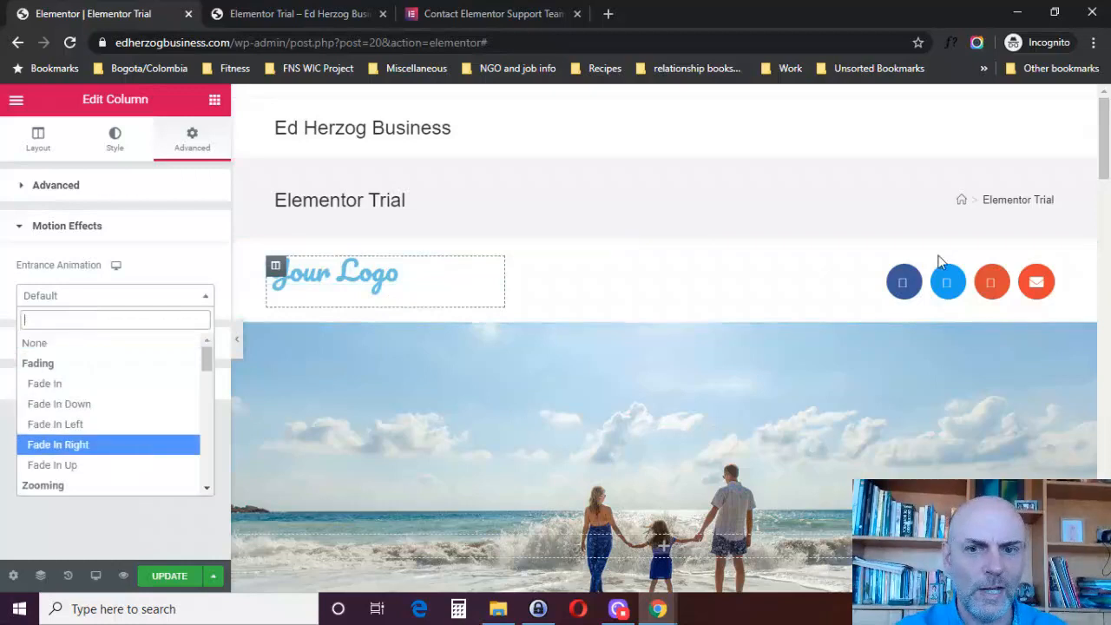
pyautogui.click(115, 469)
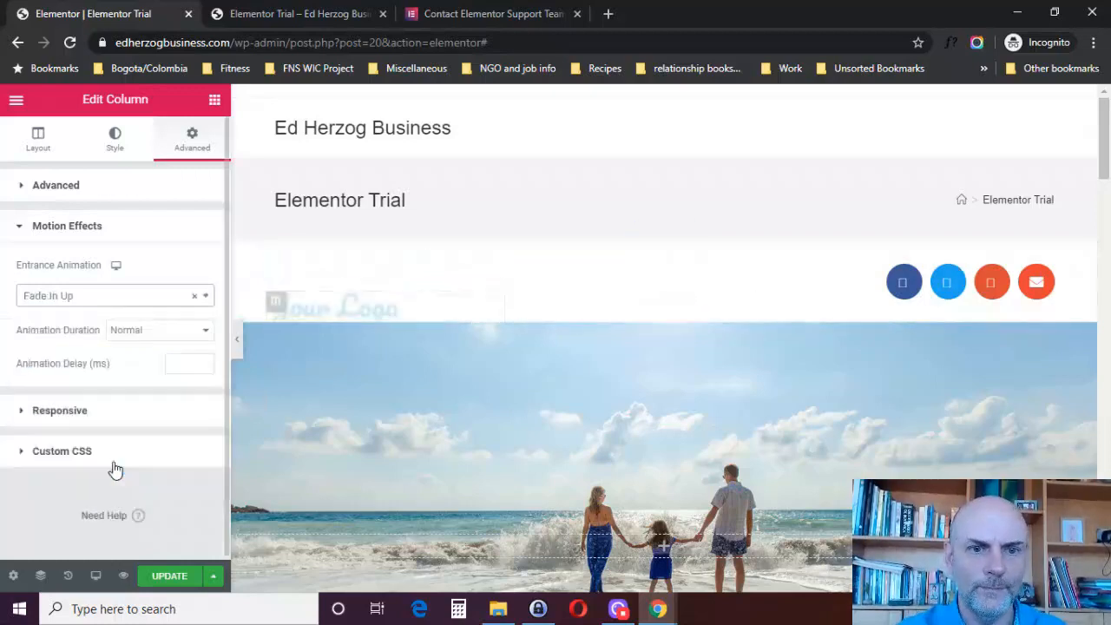
pyautogui.click(122, 299)
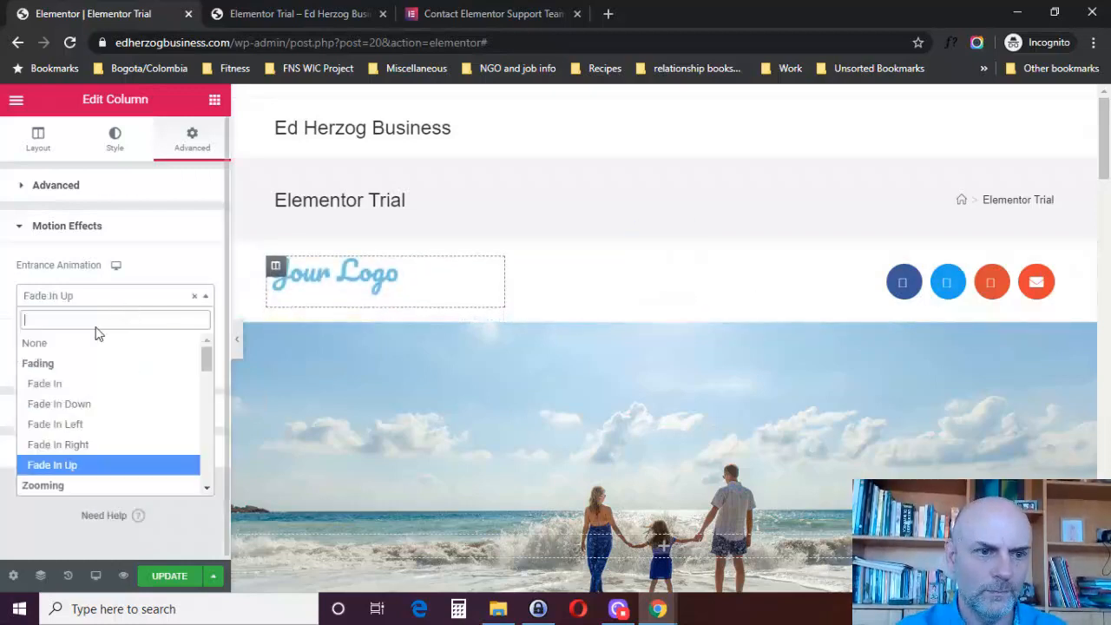
pyautogui.click(55, 383)
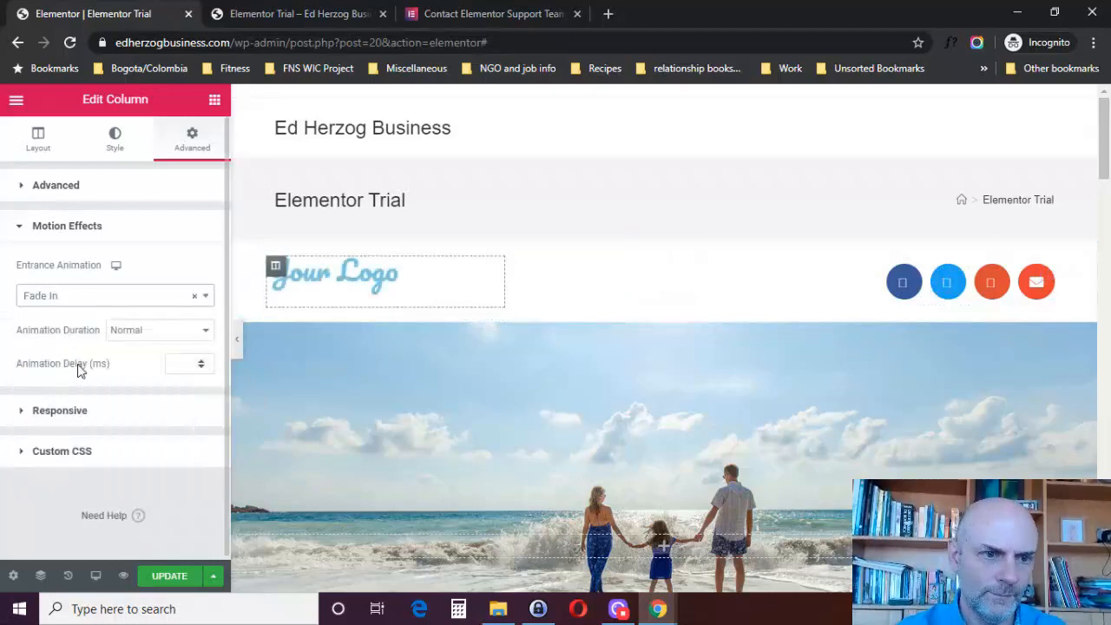
# Review the logo column's responsive visibility options, and widen the column directly on the page to about half the header's width
pyautogui.click(67, 416)
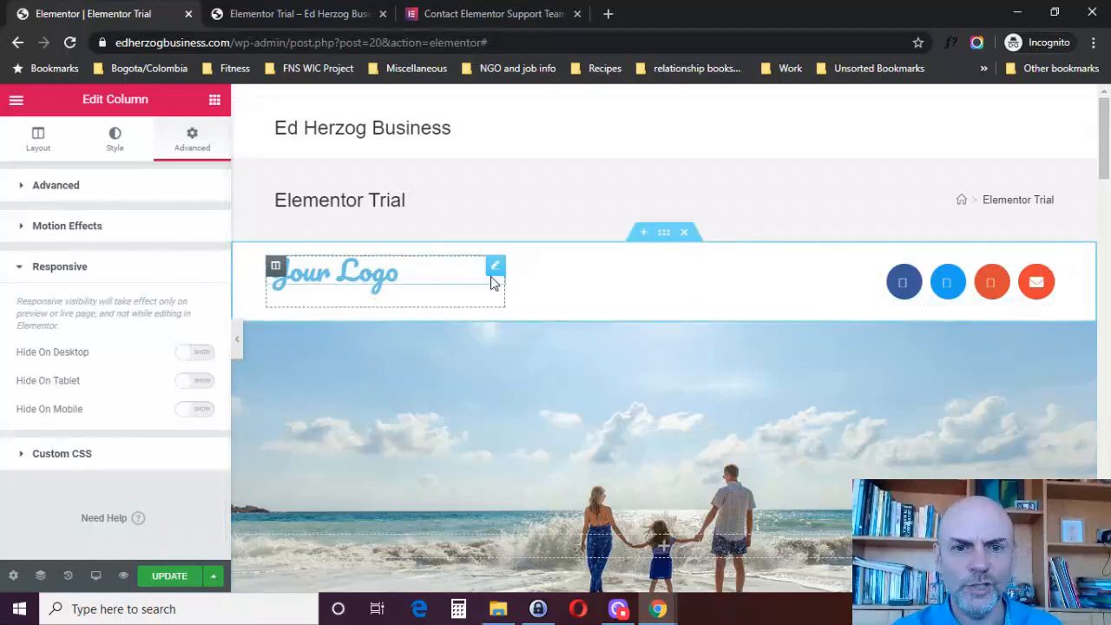
pyautogui.click(28, 146)
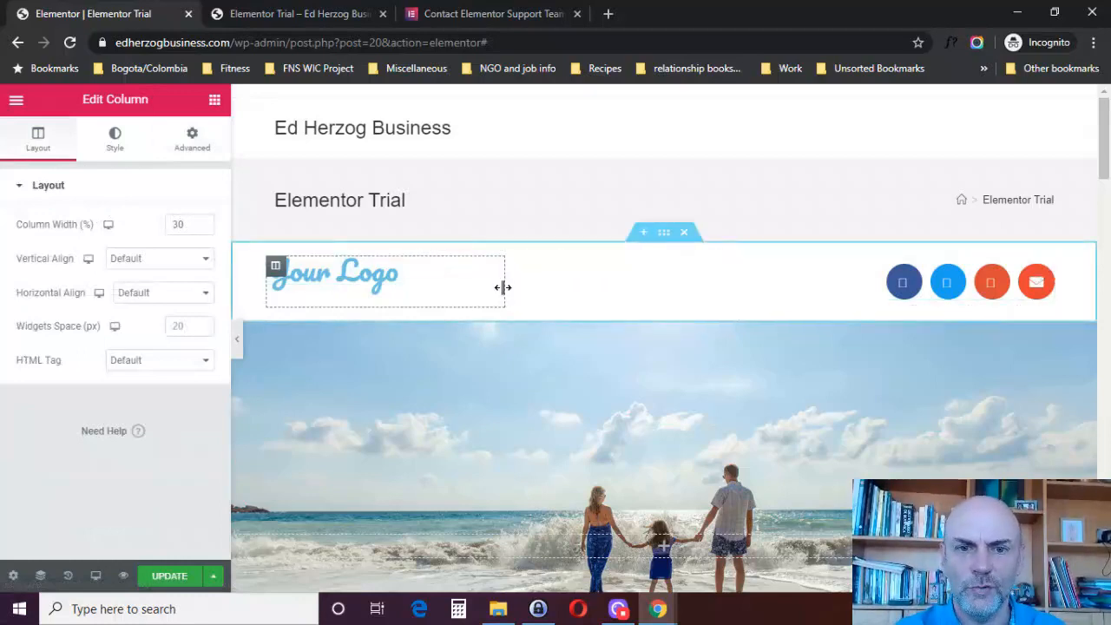
pyautogui.moveTo(505, 287); pyautogui.dragTo(659, 282)
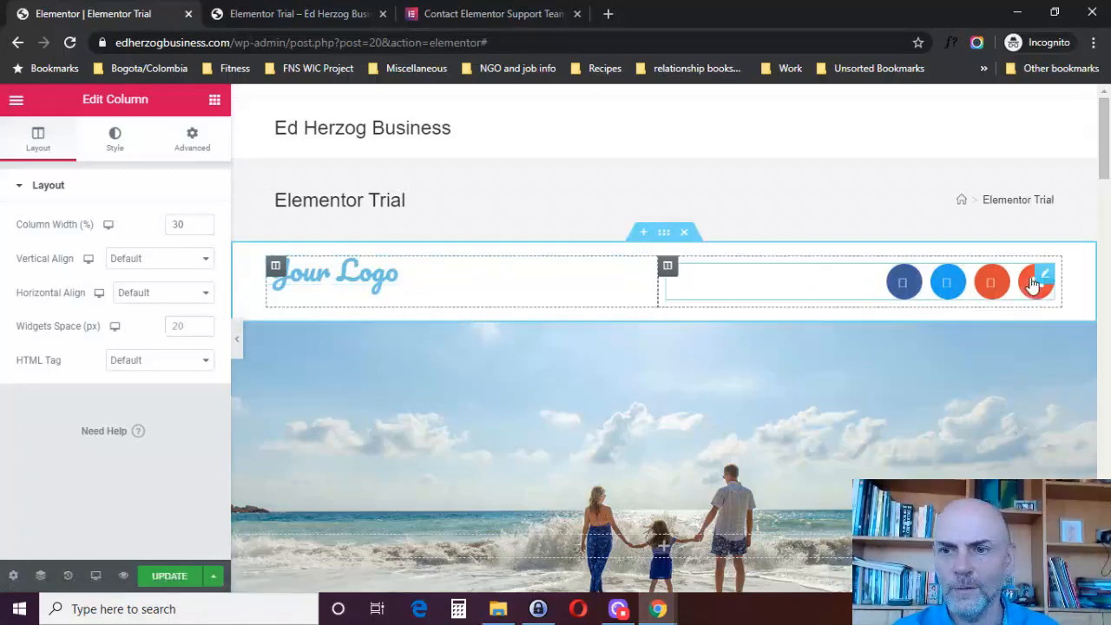
# Move the social icons widget into the logo column and back, and swap the header's two columns and restore their order
pyautogui.moveTo(1041, 278); pyautogui.dragTo(511, 286)
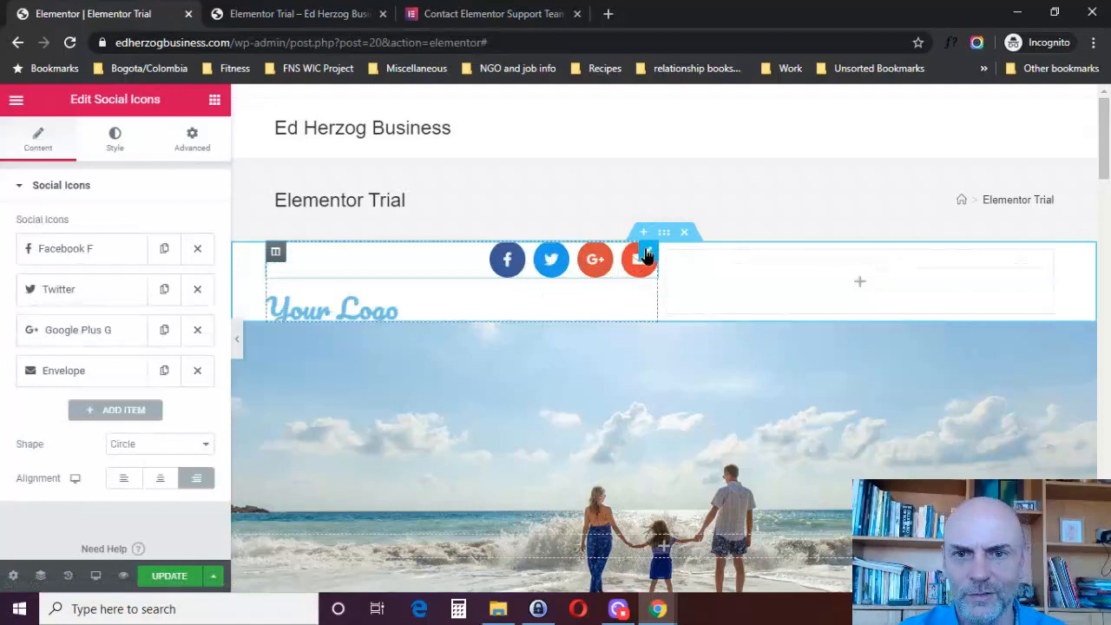
pyautogui.moveTo(642, 252); pyautogui.dragTo(786, 291)
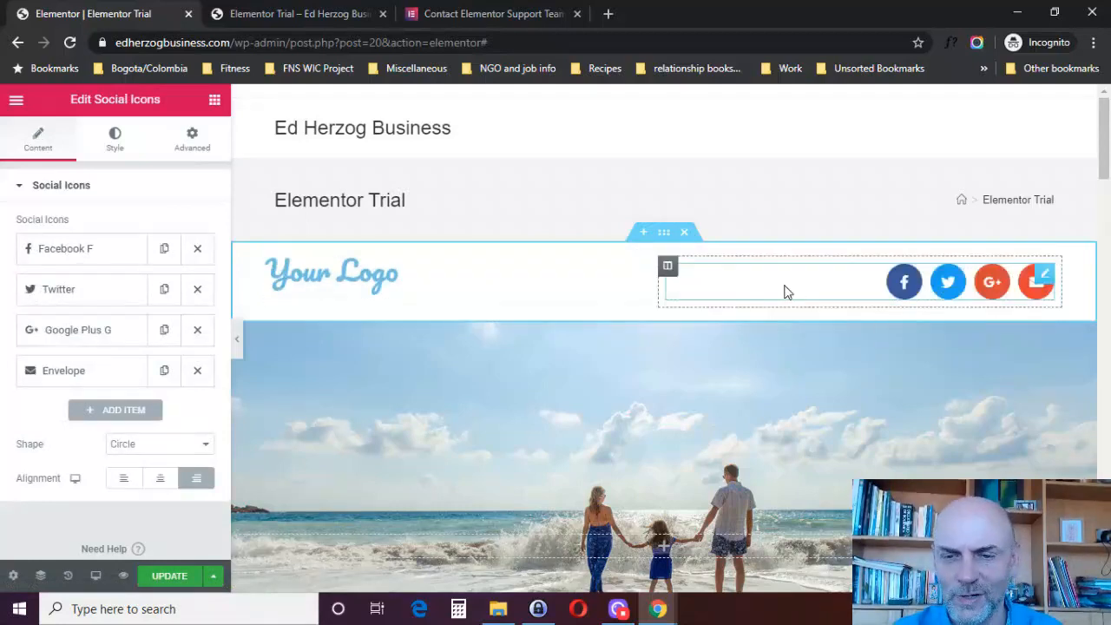
pyautogui.moveTo(667, 266); pyautogui.dragTo(402, 278)
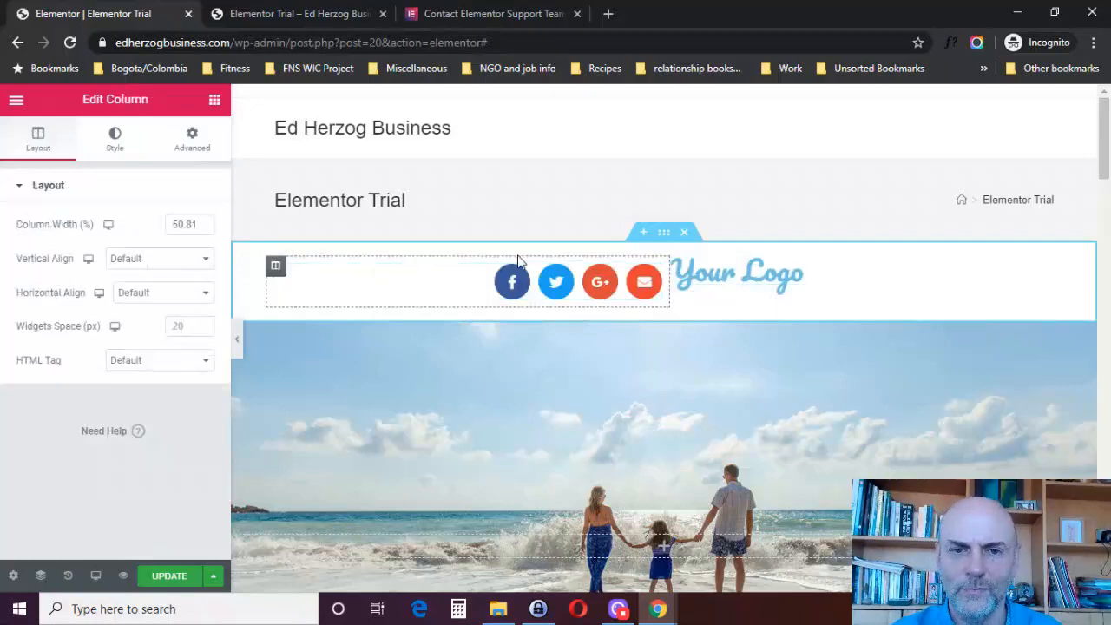
pyautogui.moveTo(275, 267); pyautogui.dragTo(735, 265)
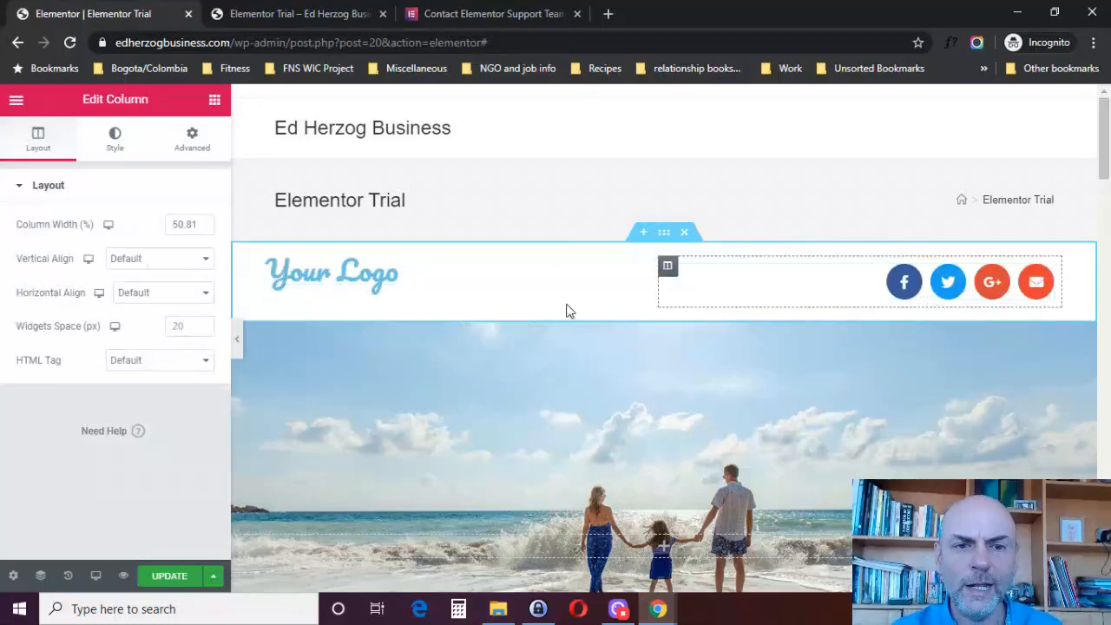
# Add an empty column after the header's logo column and delete it again
pyautogui.rightClick(275, 269)
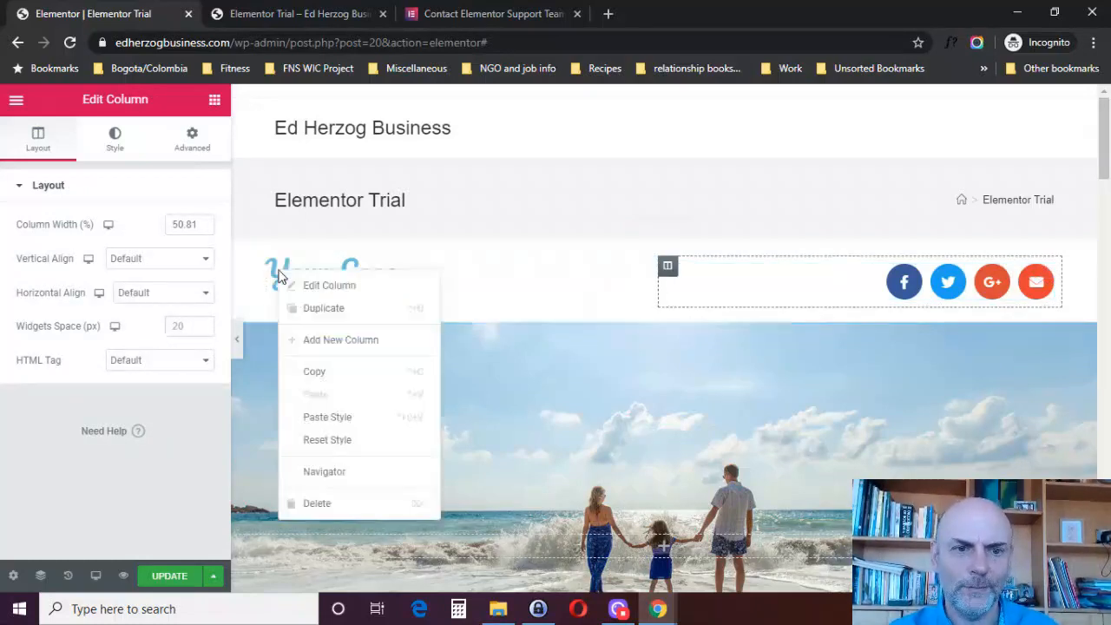
pyautogui.click(323, 340)
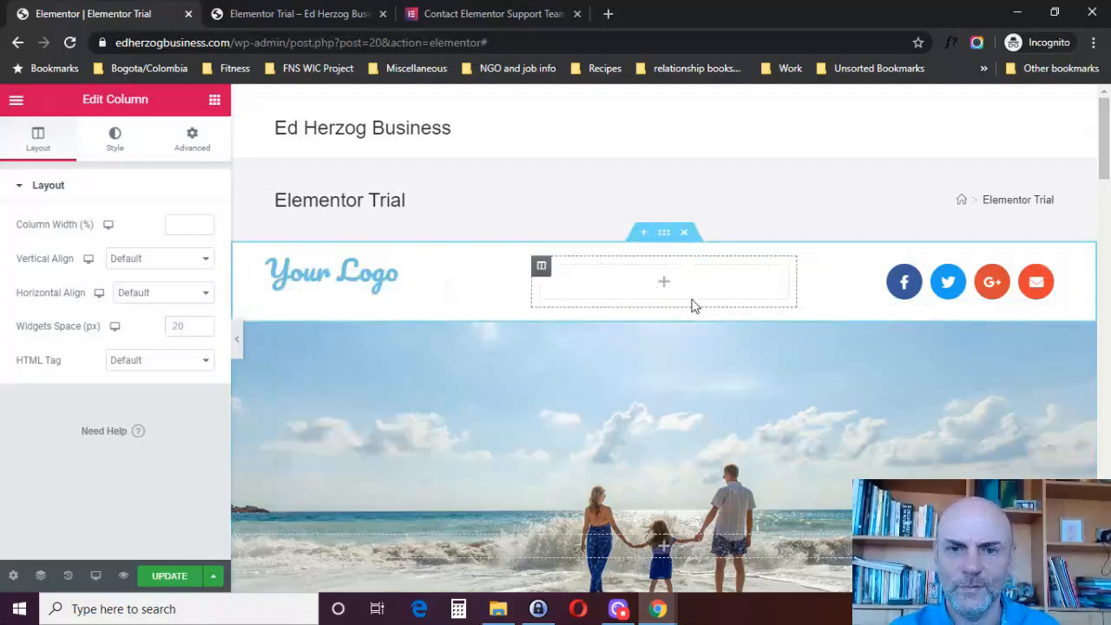
pyautogui.rightClick(542, 267)
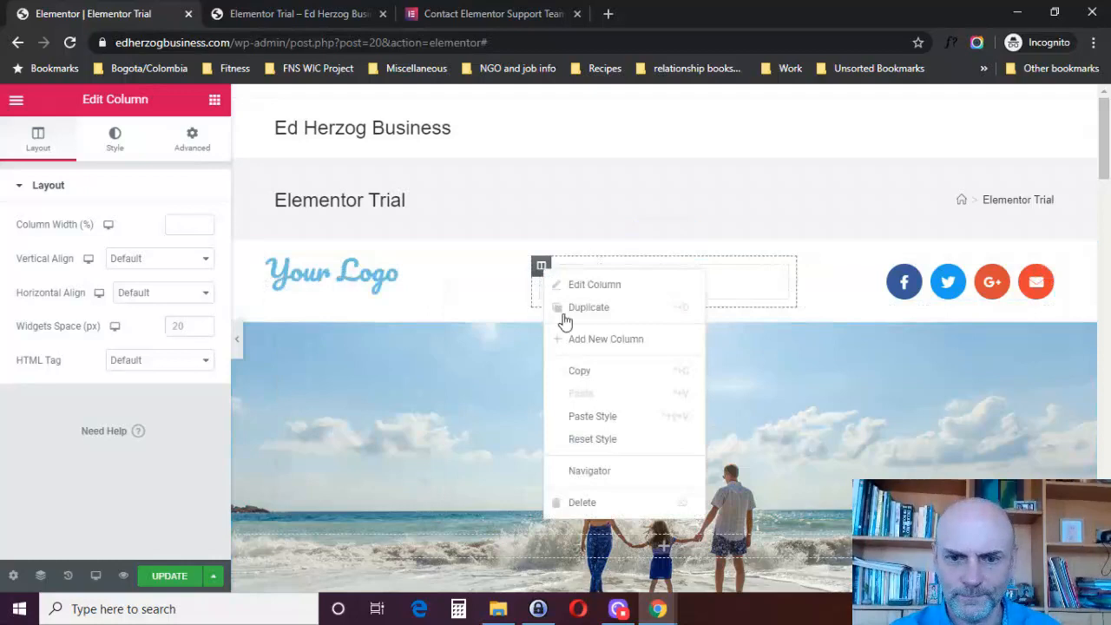
pyautogui.click(583, 501)
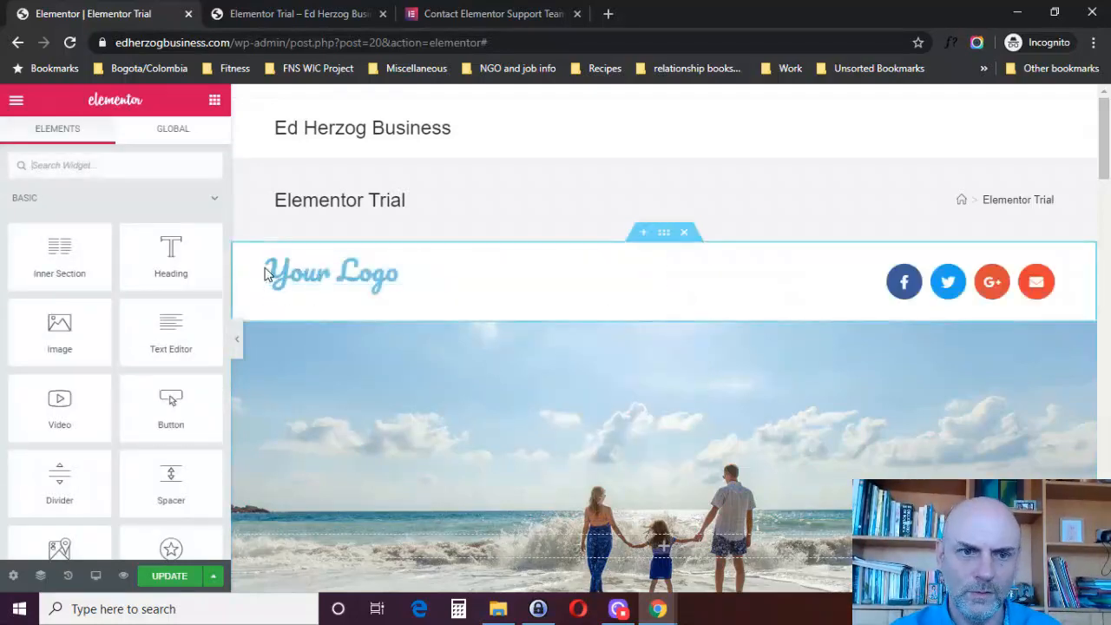
# Duplicate the header's "Your Logo" column
pyautogui.rightClick(274, 267)
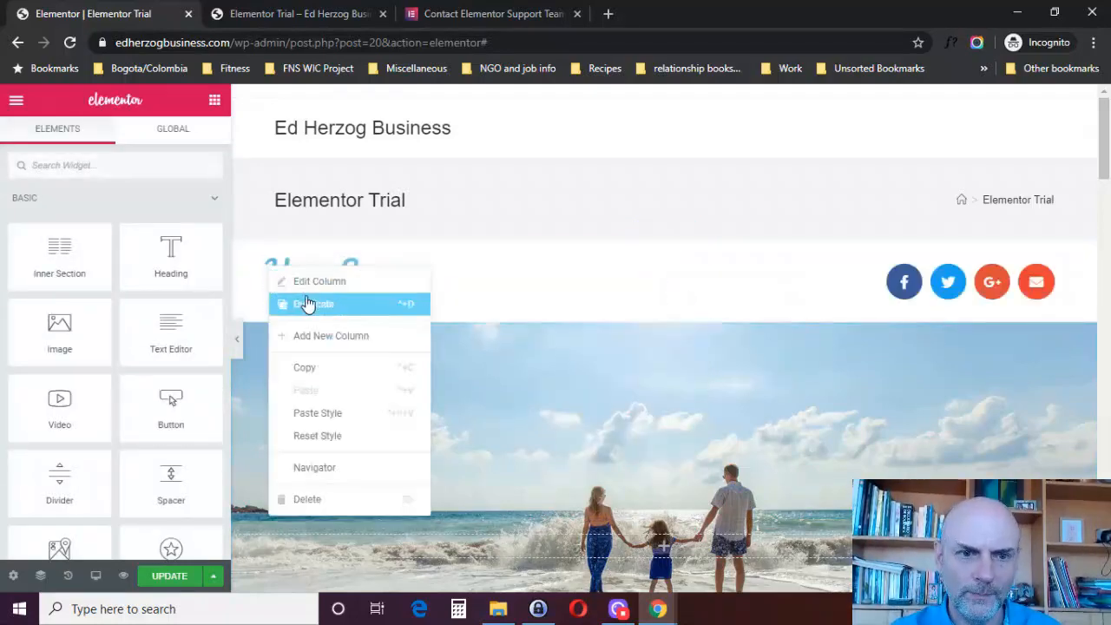
pyautogui.click(308, 302)
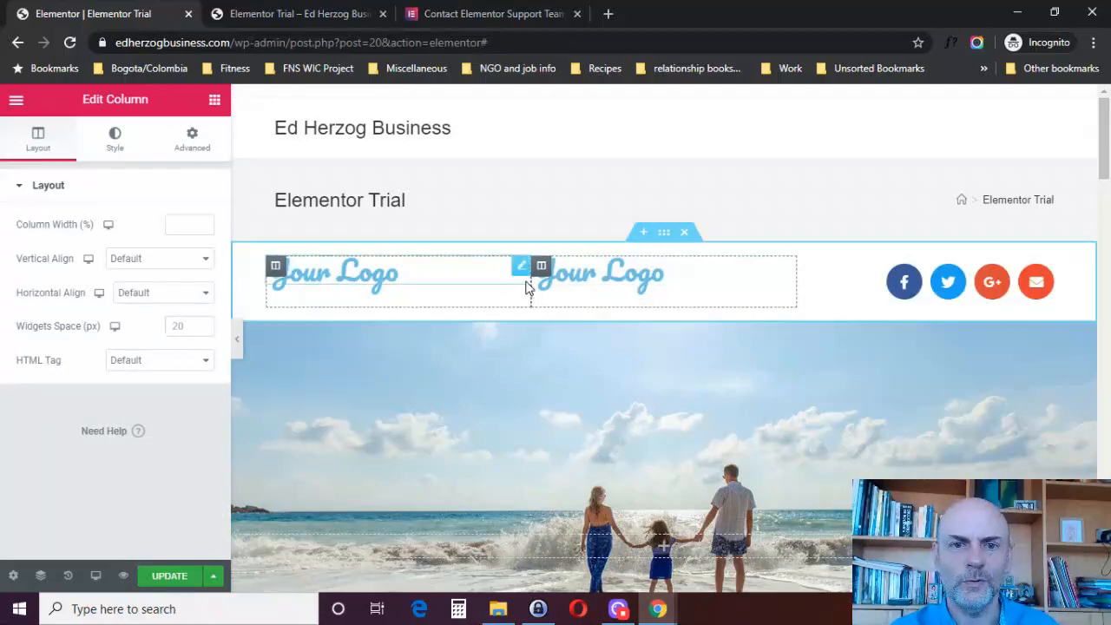
# Resize the header's columns on the page, narrowing the first logo column and widening the duplicated one toward the social icons
pyautogui.moveTo(531, 282); pyautogui.dragTo(435, 297)
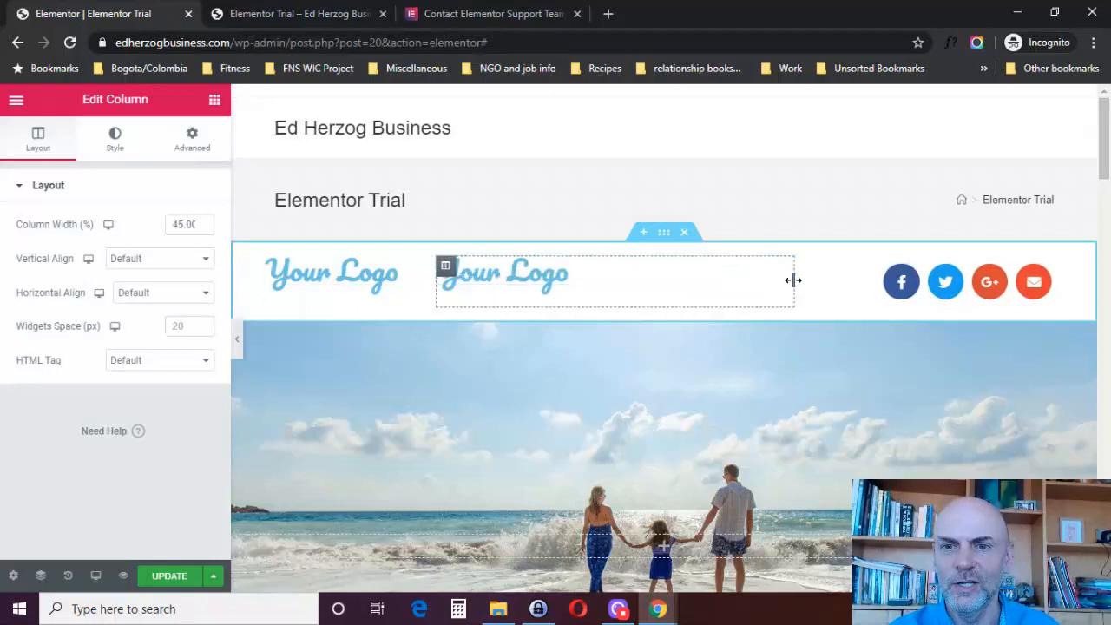
pyautogui.moveTo(792, 280); pyautogui.dragTo(837, 293)
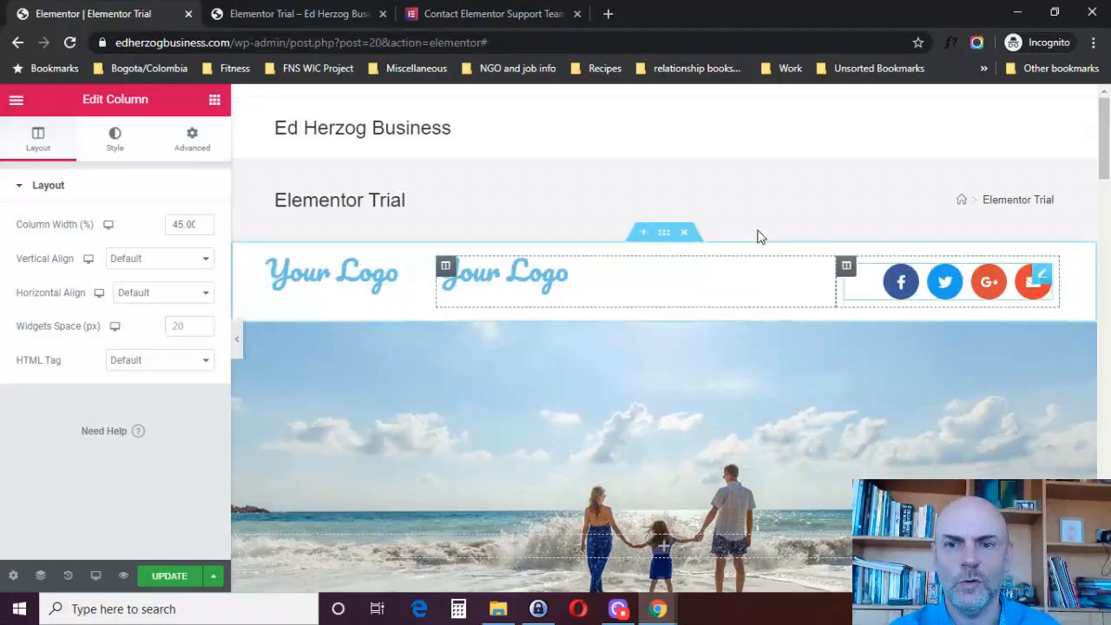
# Add a Heading widget to the first logo column, a Button to the second, and a Divider above the social icons
pyautogui.click(213, 101)
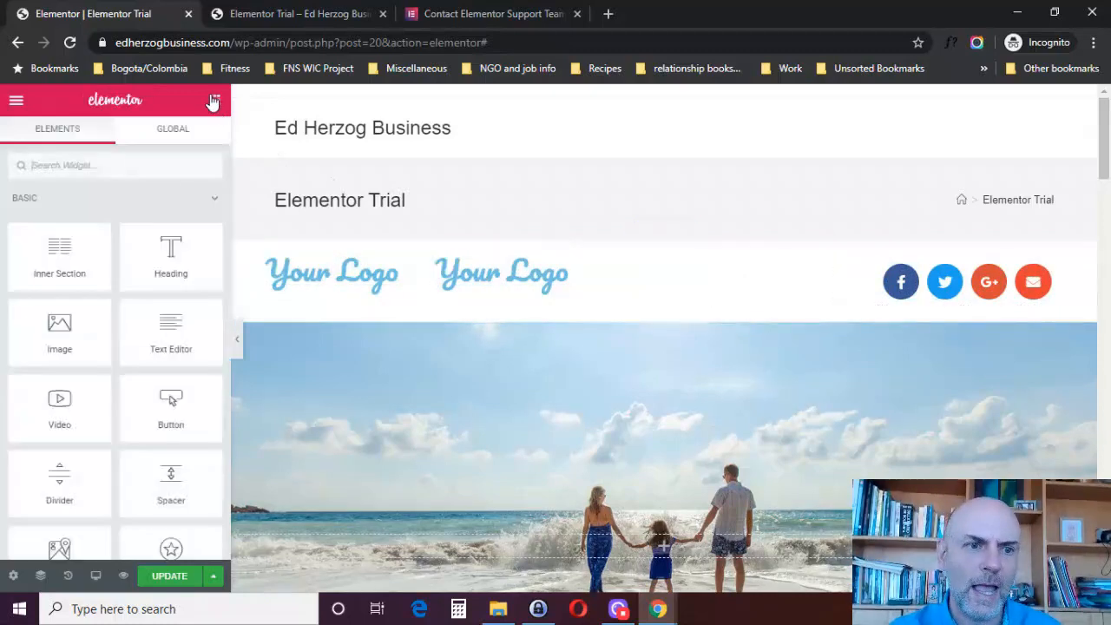
pyautogui.moveTo(164, 243); pyautogui.dragTo(325, 294)
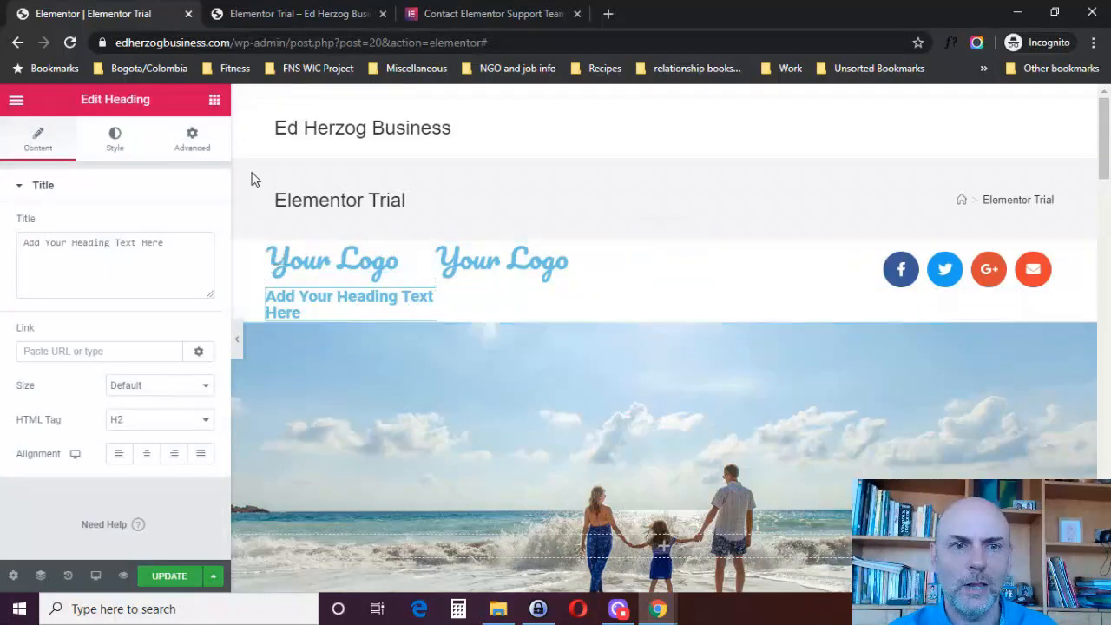
pyautogui.click(214, 102)
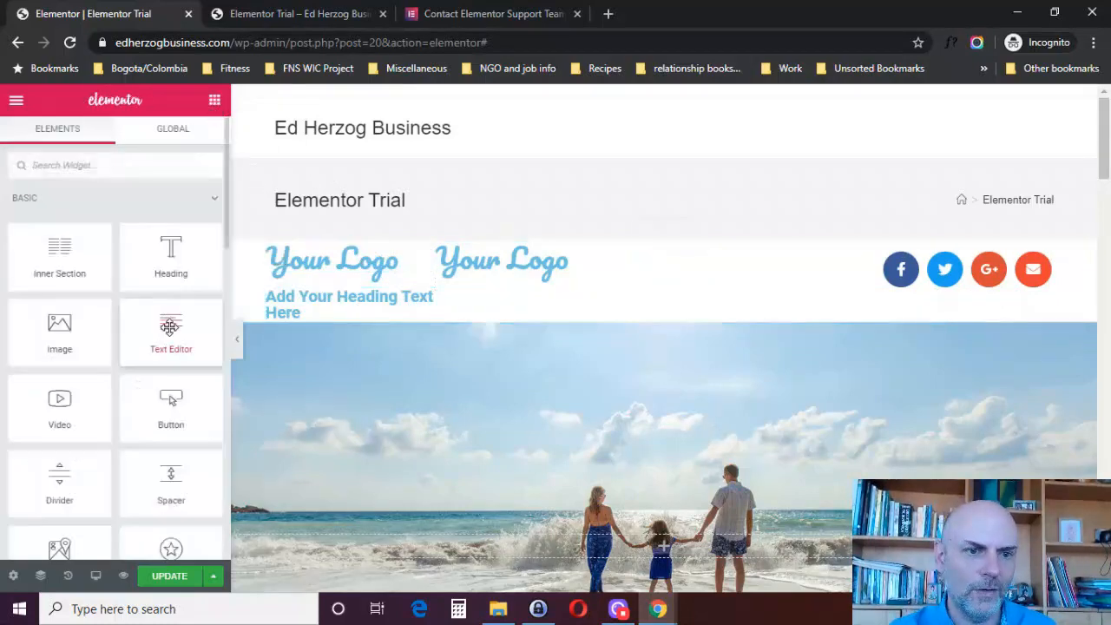
pyautogui.moveTo(153, 415); pyautogui.dragTo(497, 263)
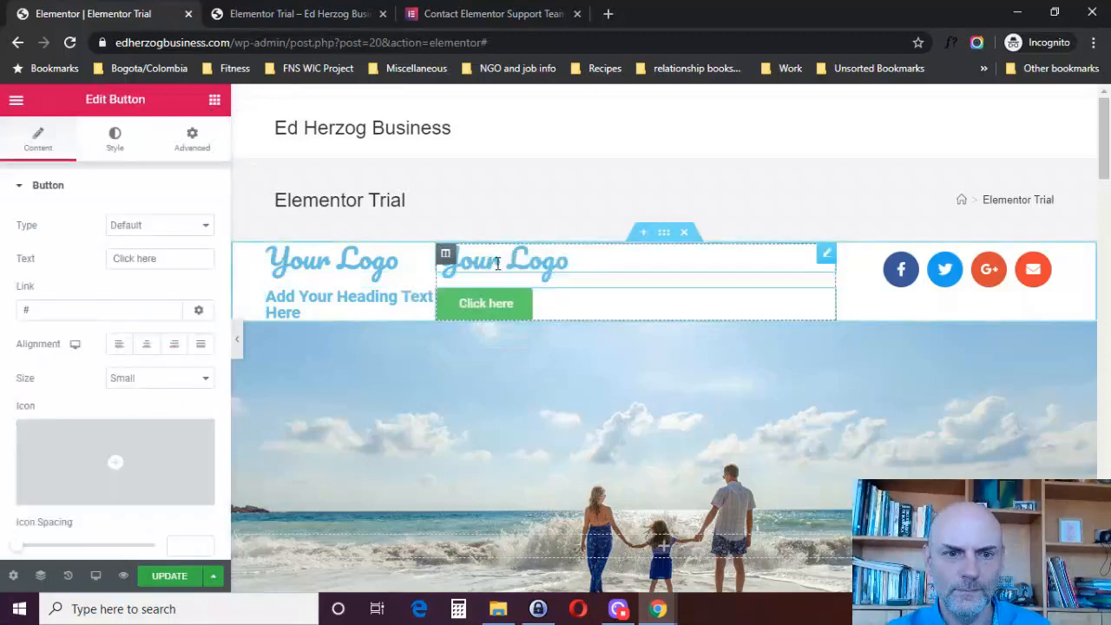
pyautogui.click(213, 100)
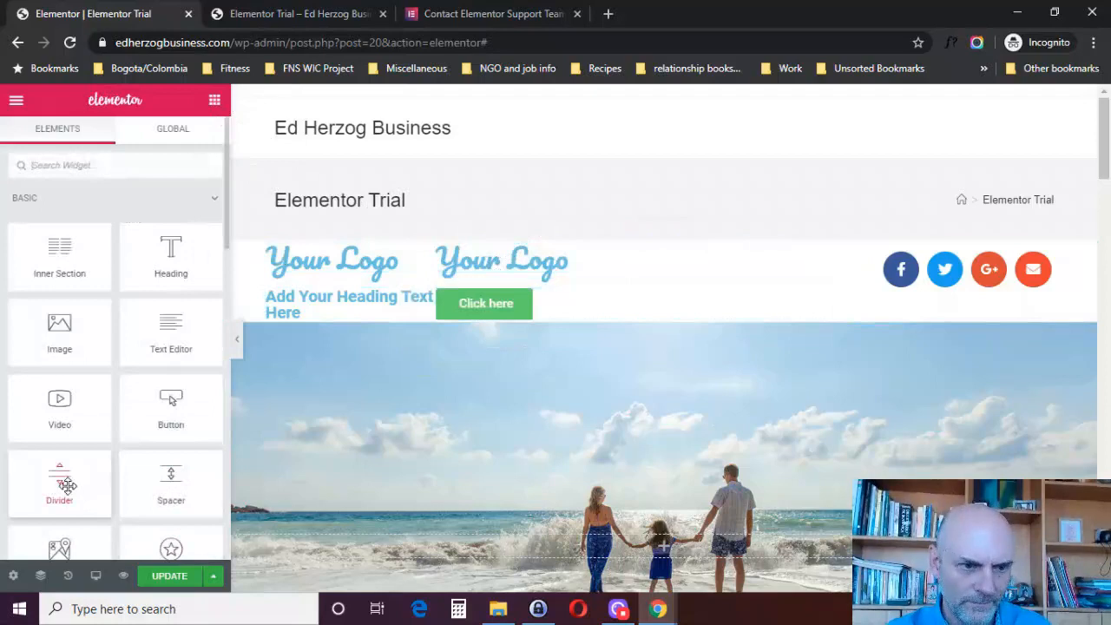
pyautogui.moveTo(67, 486); pyautogui.dragTo(962, 266)
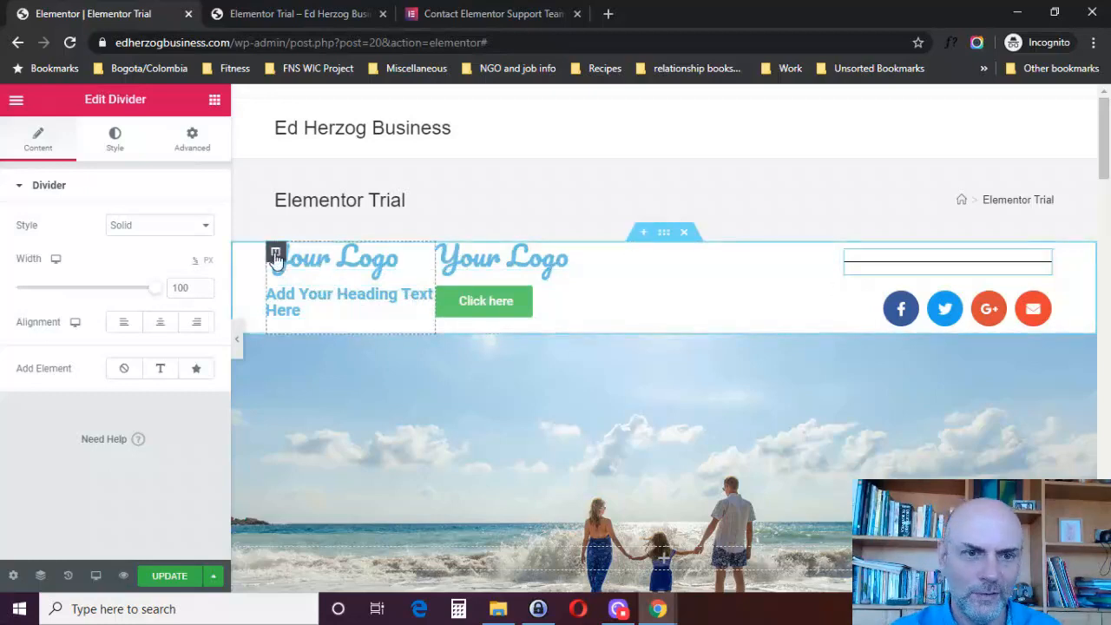
pyautogui.rightClick(276, 257)
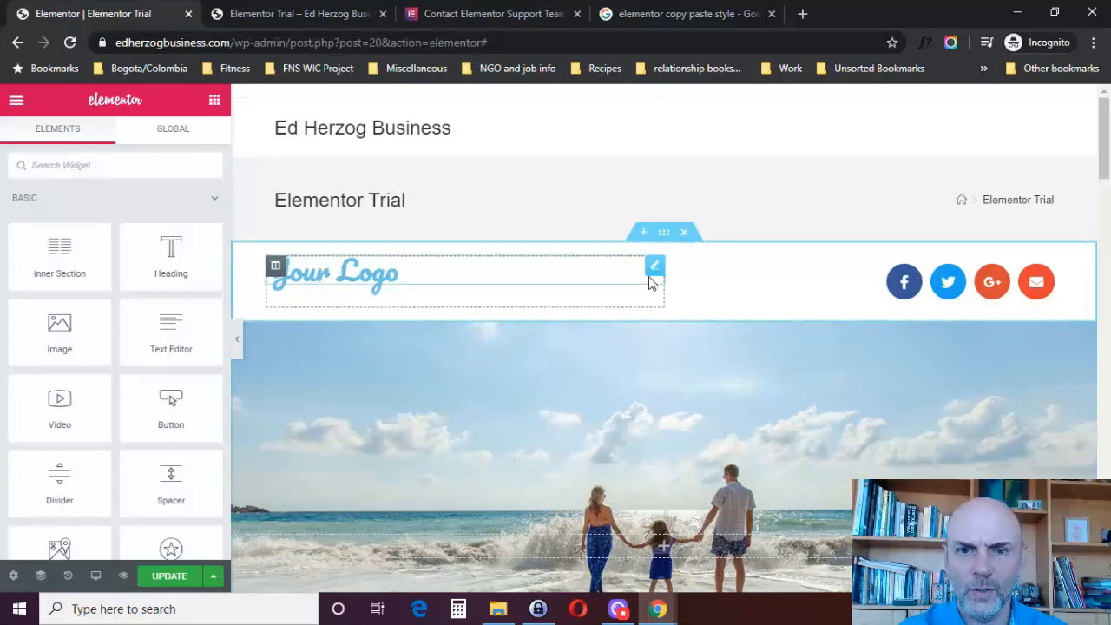
# Duplicate the "Your Logo" heading widget inside its column and delete the copy
pyautogui.rightClick(653, 274)
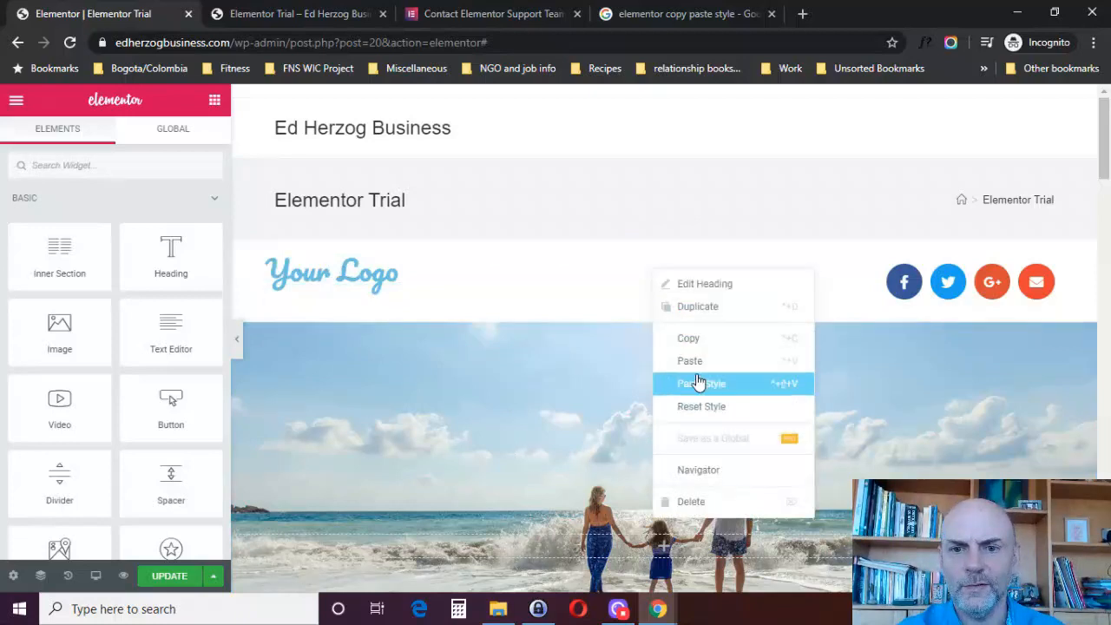
pyautogui.click(705, 315)
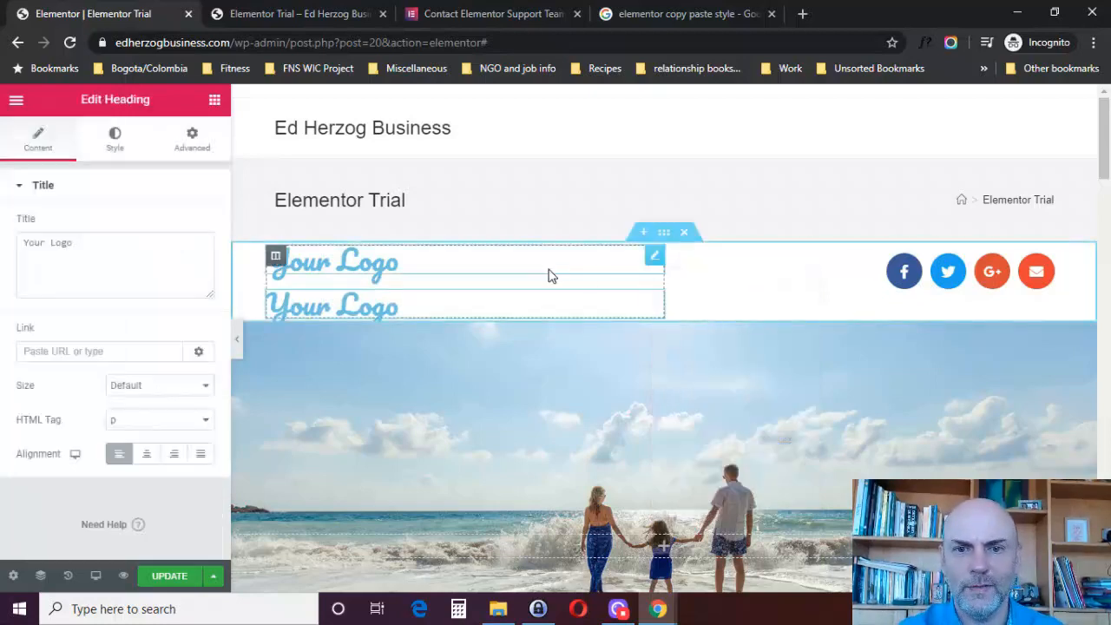
pyautogui.rightClick(653, 303)
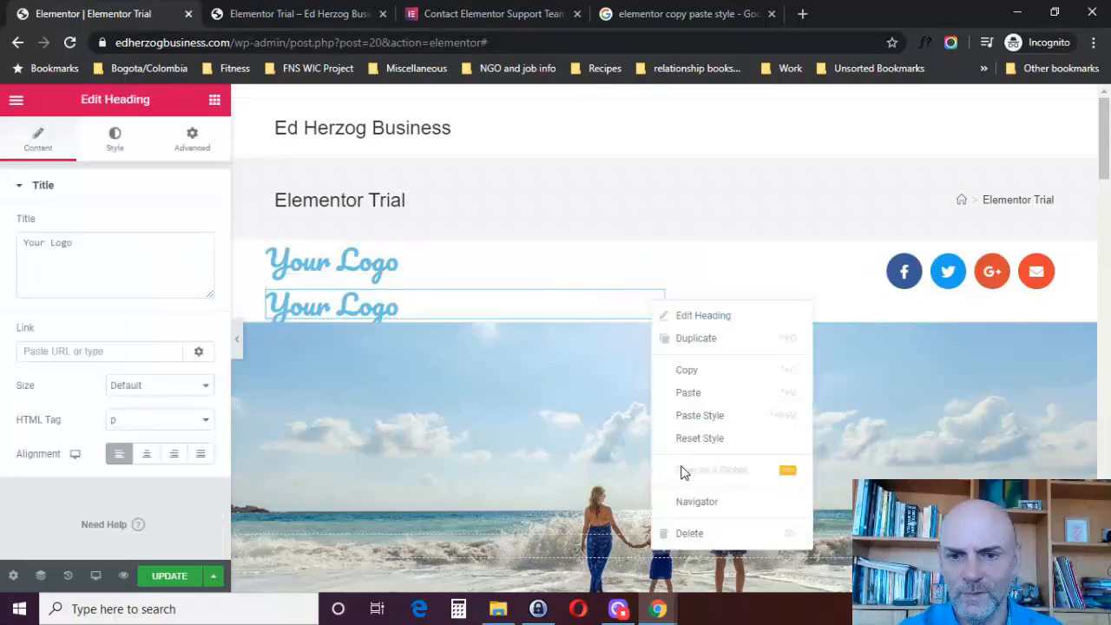
pyautogui.click(688, 532)
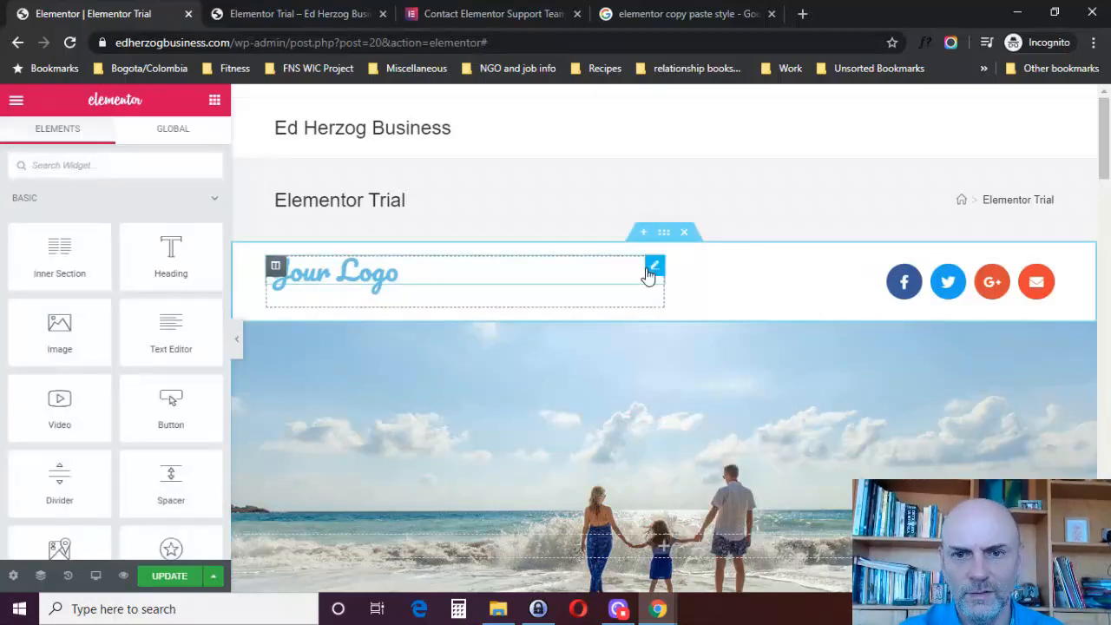
# Open the "Your Logo" heading for editing and review its content settings, including the link field and size options
pyautogui.rightClick(650, 276)
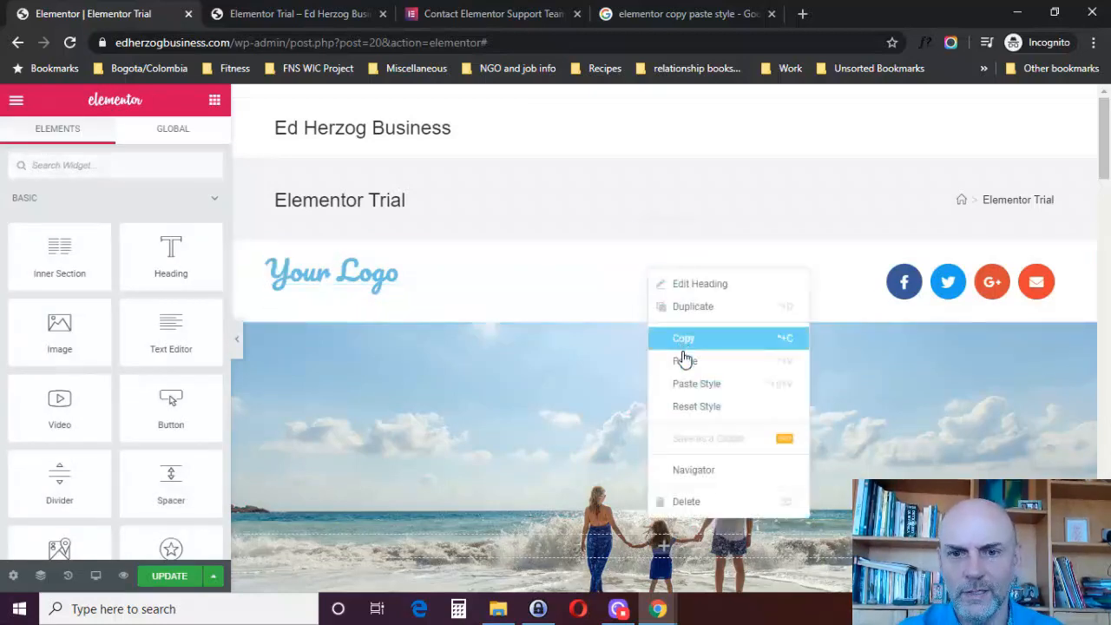
pyautogui.click(686, 289)
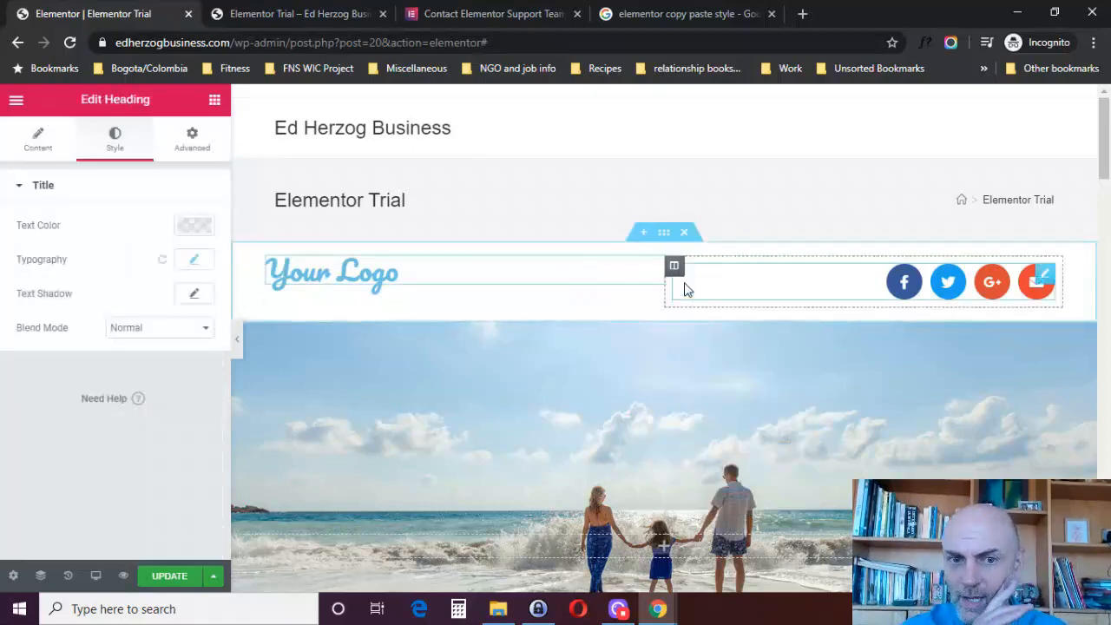
pyautogui.click(49, 141)
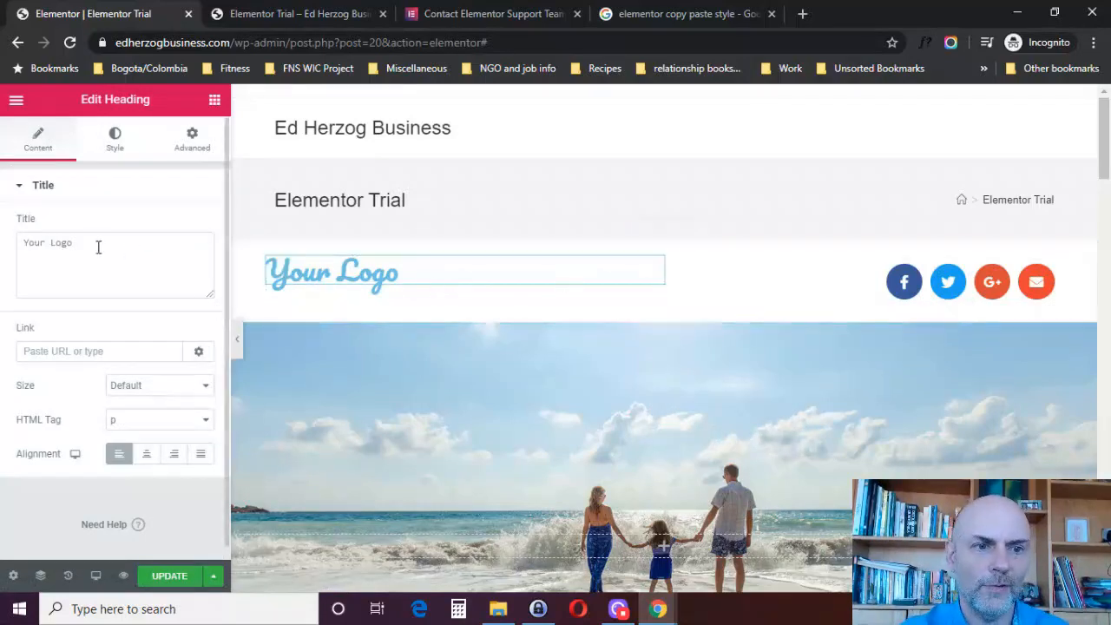
pyautogui.click(79, 350)
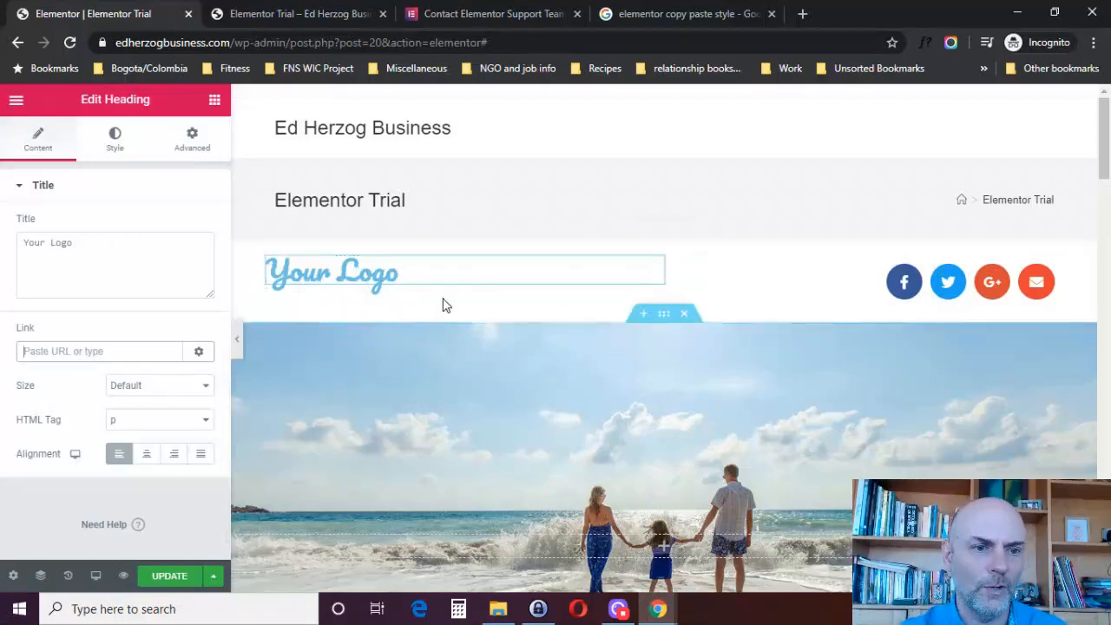
pyautogui.click(194, 393)
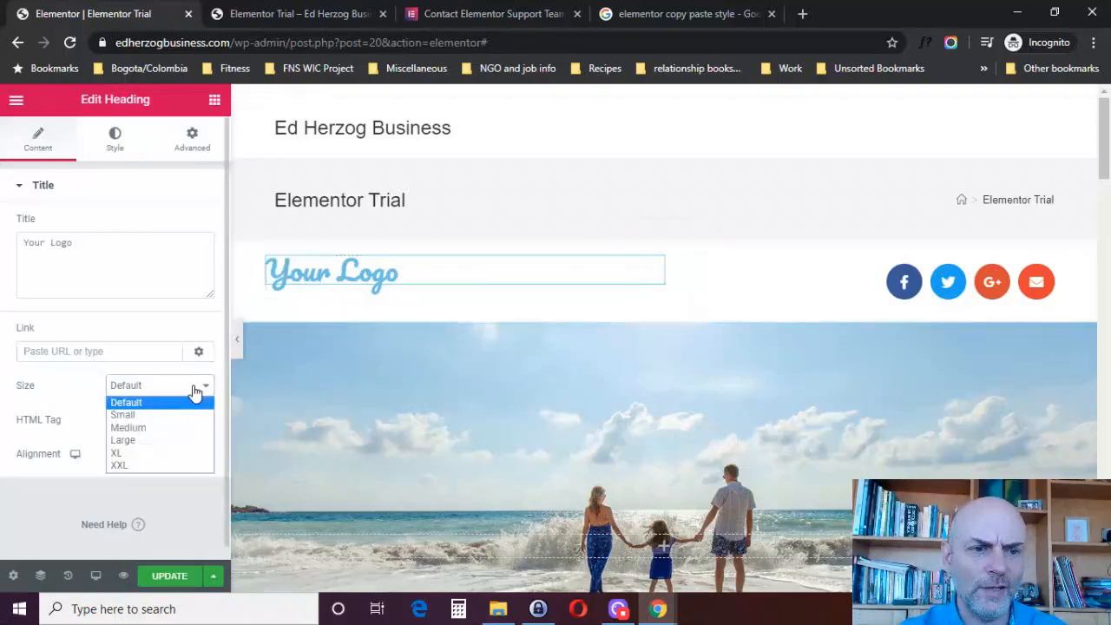
pyautogui.click(194, 393)
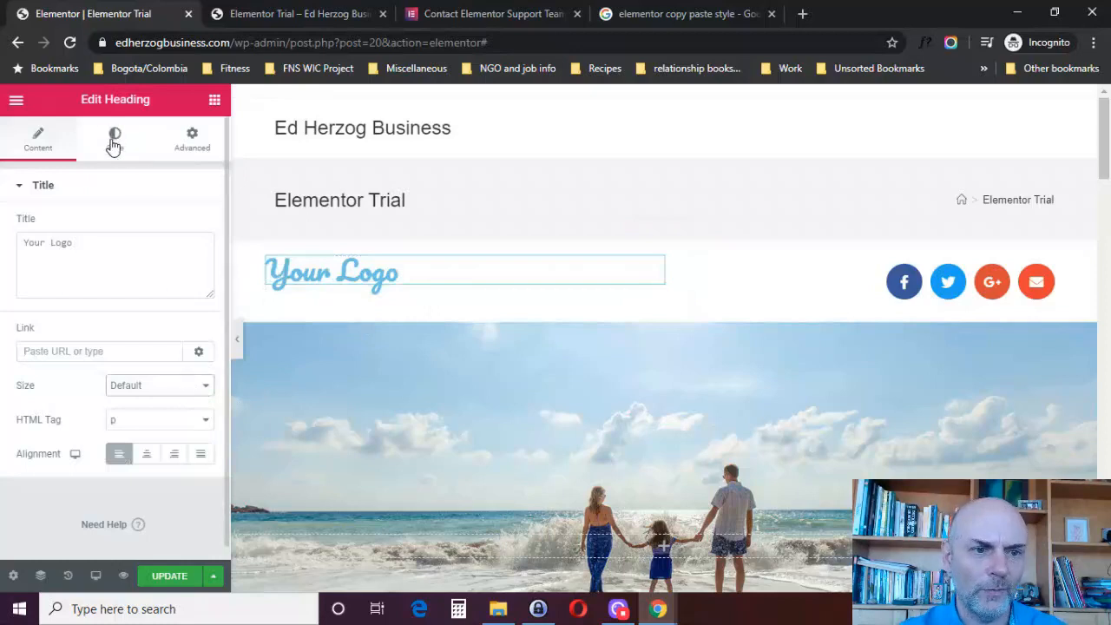
# Try center and right alignment on the "Your Logo" heading and return it to left alignment
pyautogui.click(147, 460)
pyautogui.click(172, 460)
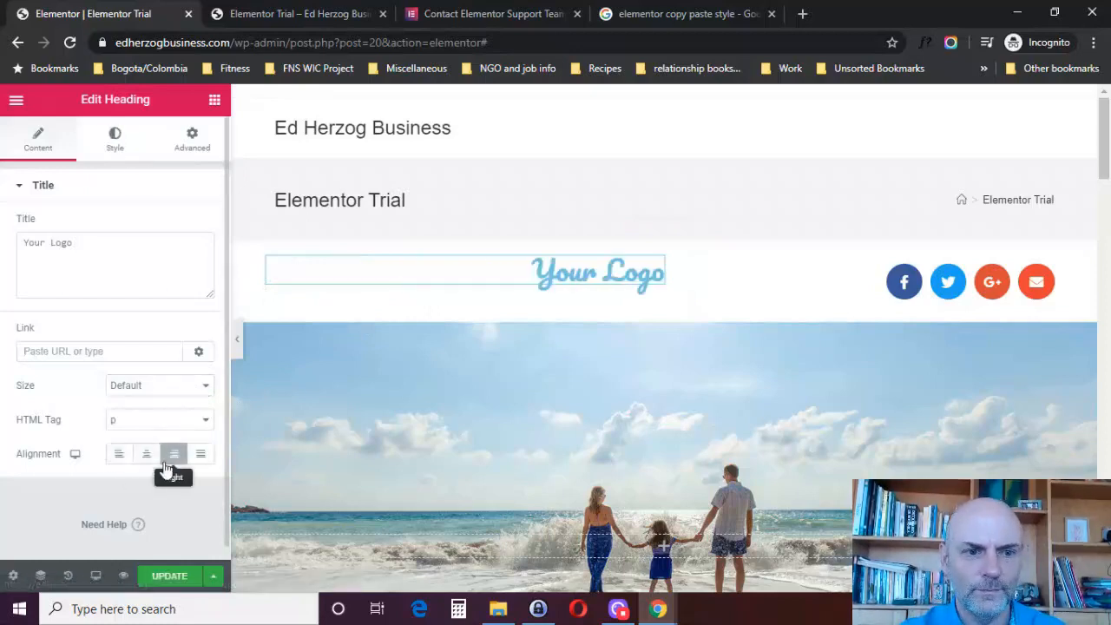
pyautogui.click(119, 460)
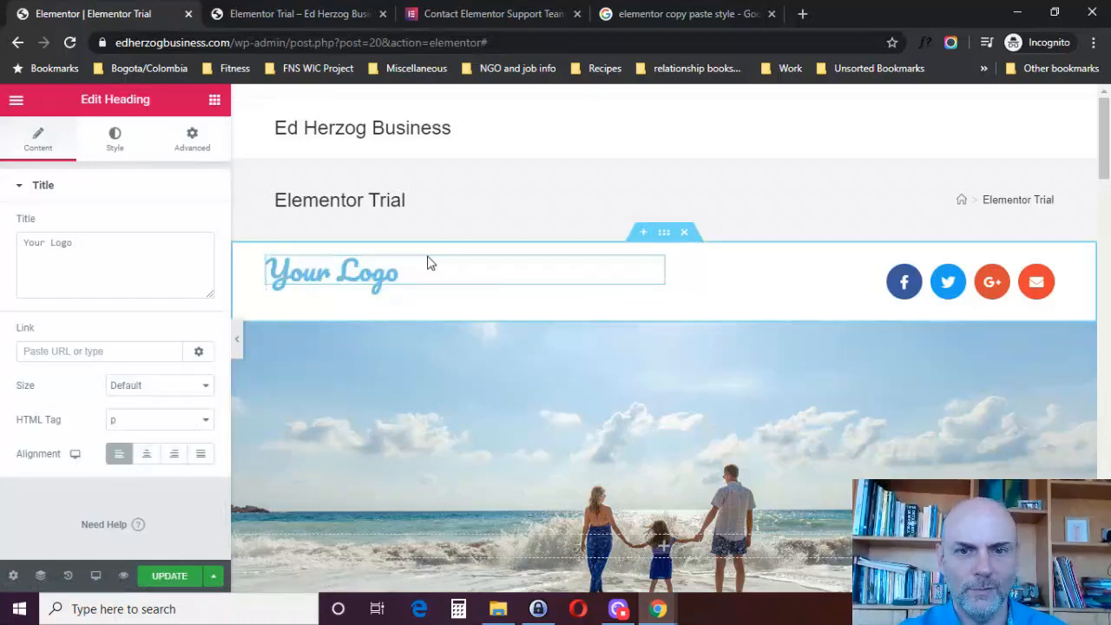
# Try green #61CE70 as the "Your Logo" heading's text color, and set it to the light blue palette color
pyautogui.click(116, 144)
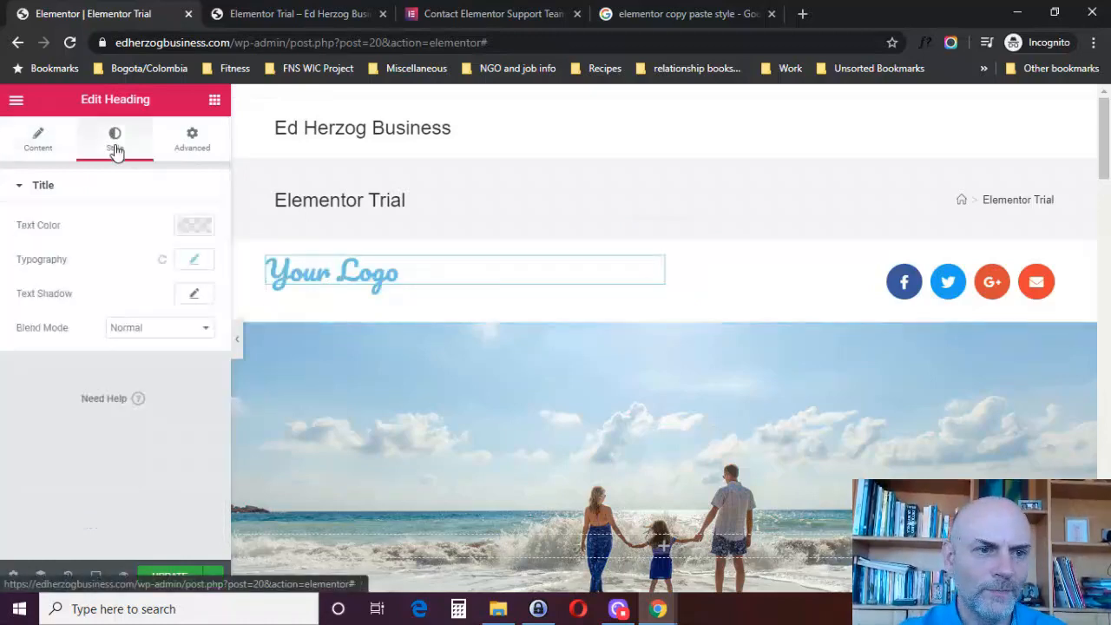
pyautogui.click(193, 227)
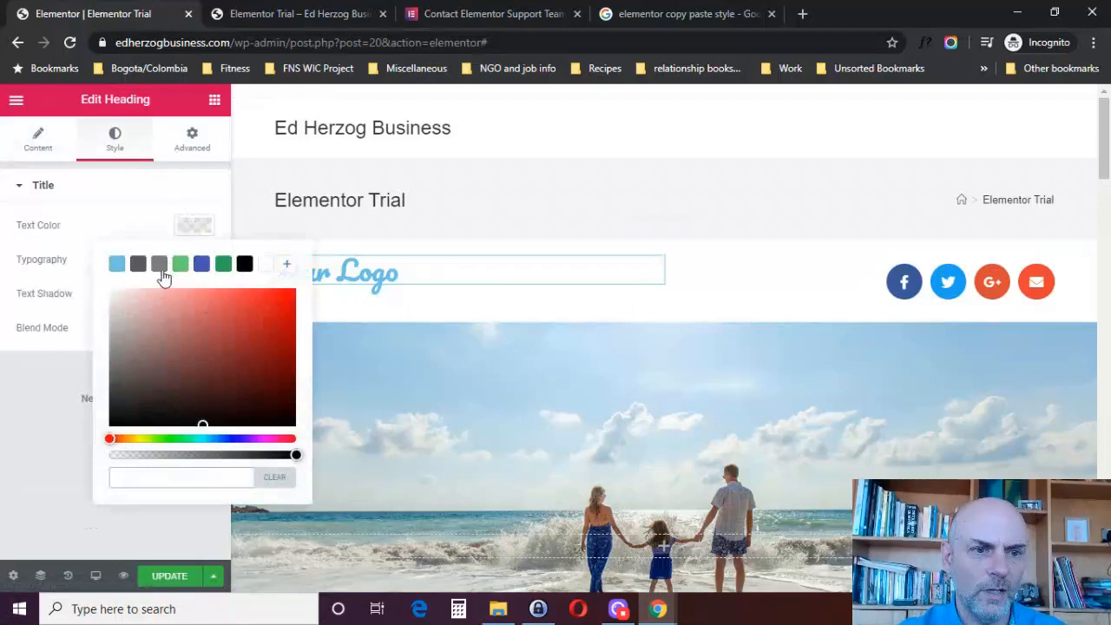
pyautogui.click(180, 265)
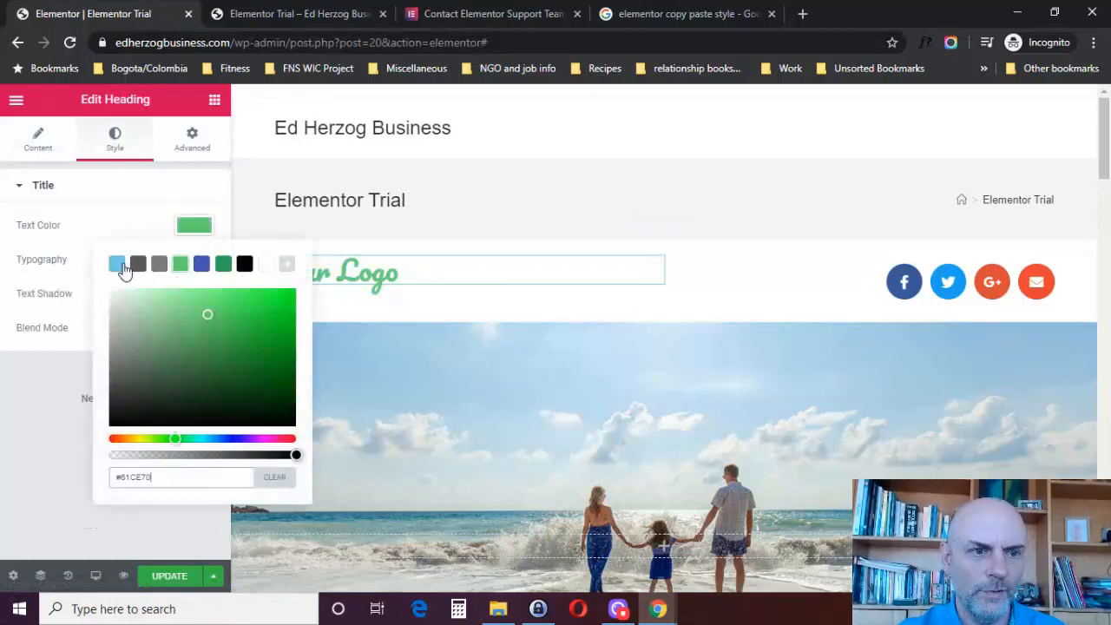
pyautogui.click(117, 265)
pyautogui.click(32, 426)
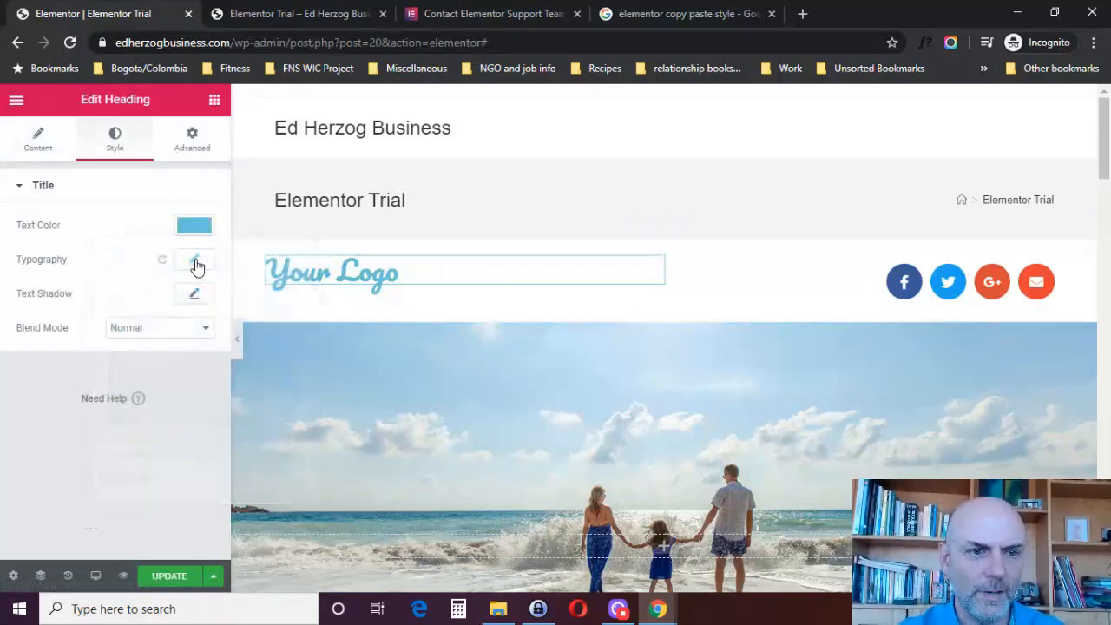
# Review the "Your Logo" heading's typography settings, blend mode choices and advanced option groups
pyautogui.click(195, 262)
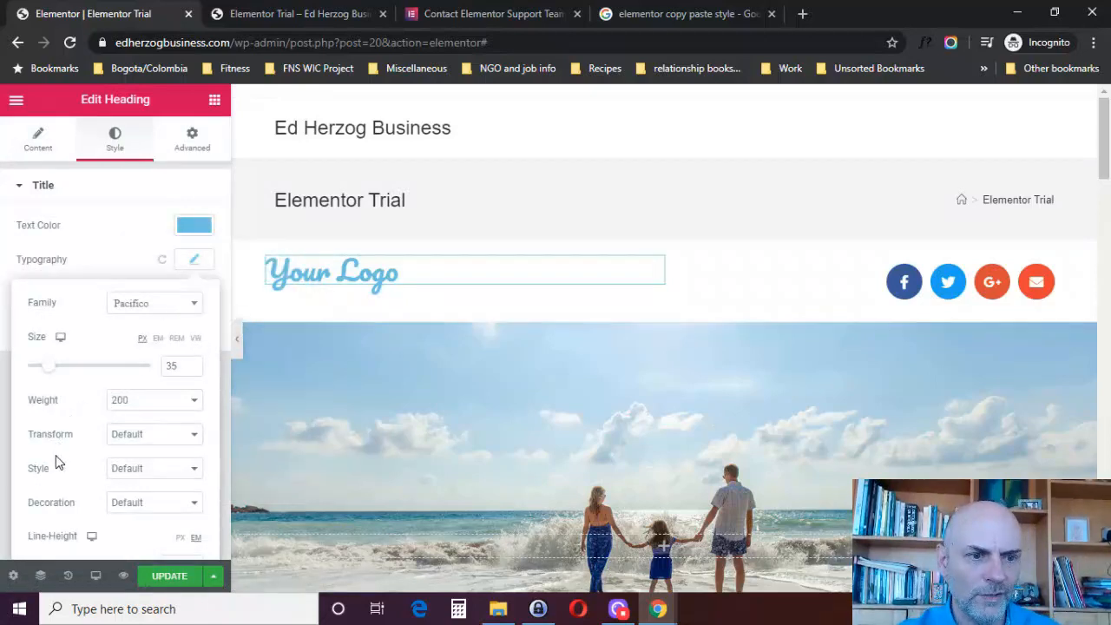
pyautogui.click(126, 258)
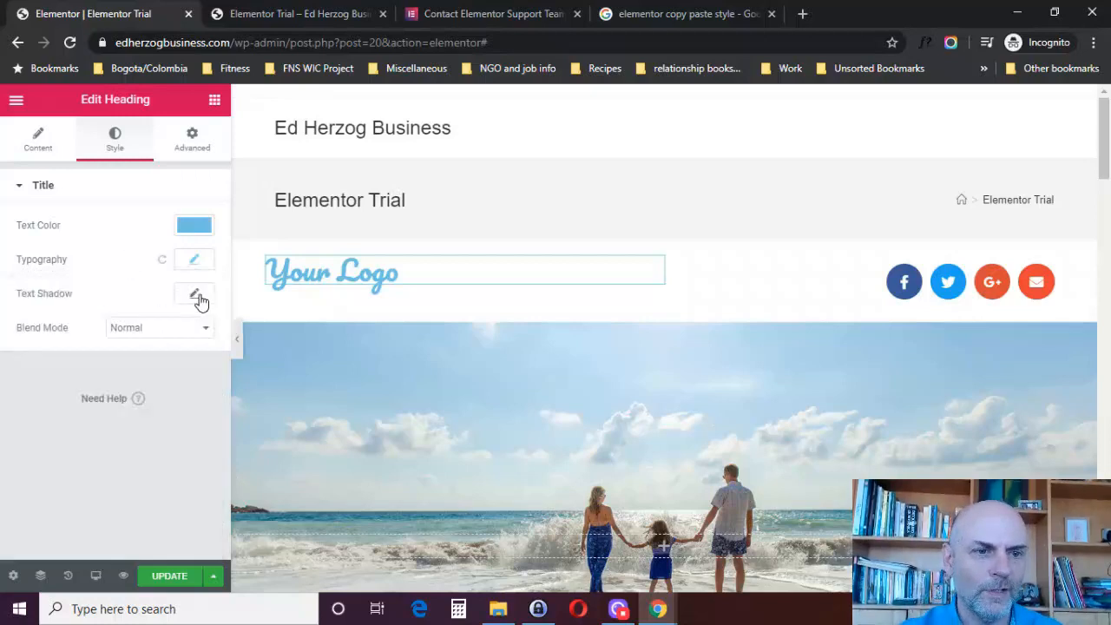
pyautogui.click(154, 334)
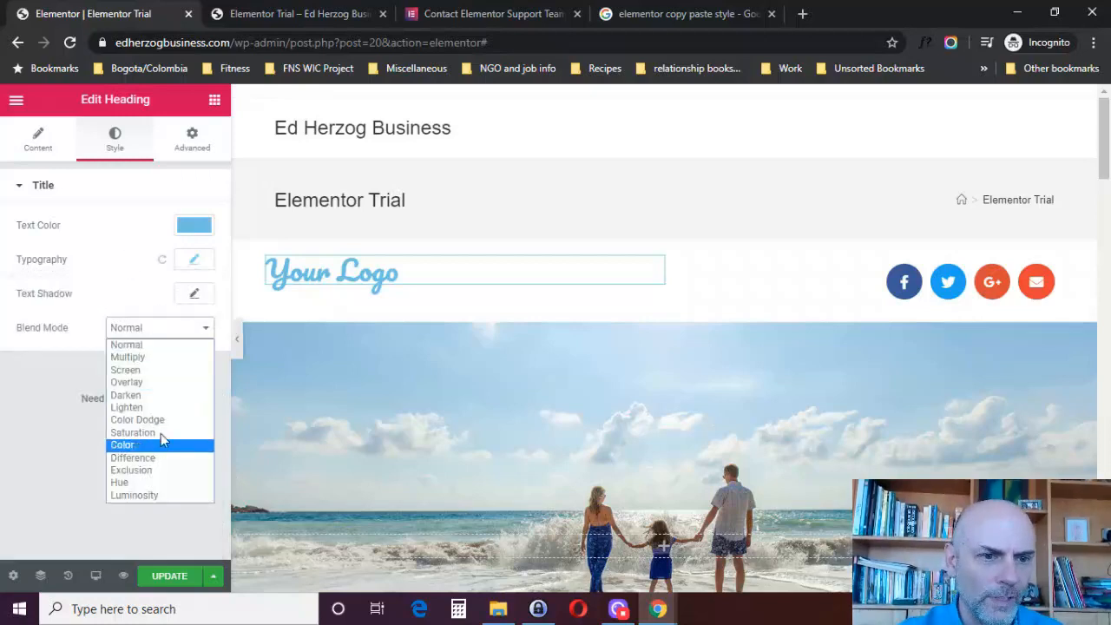
pyautogui.click(48, 415)
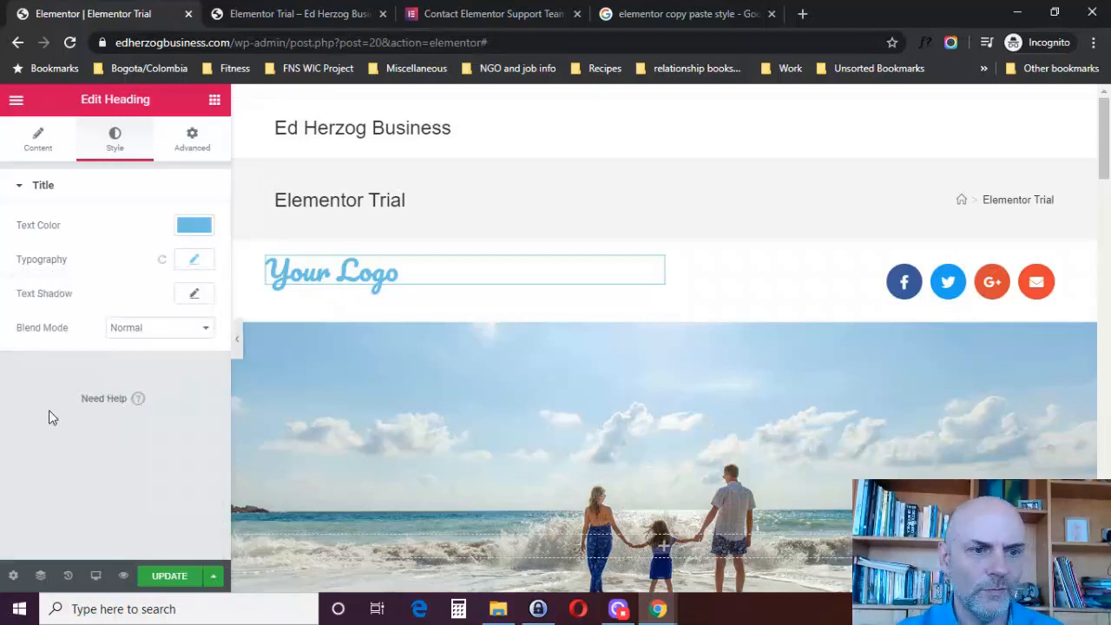
pyautogui.click(198, 146)
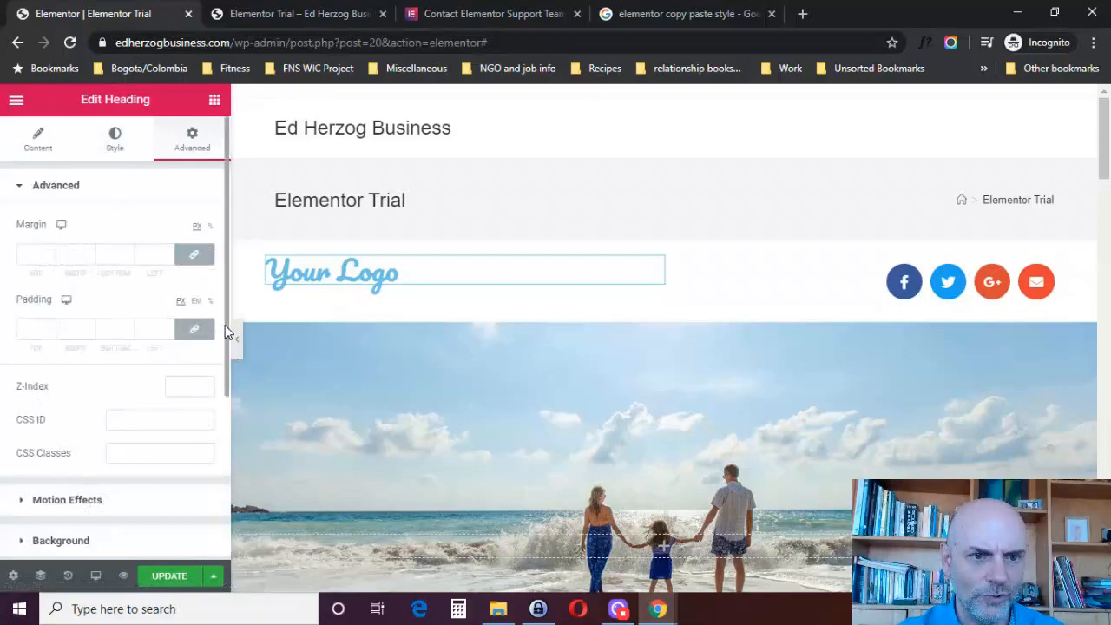
pyautogui.moveTo(224, 324); pyautogui.dragTo(218, 483)
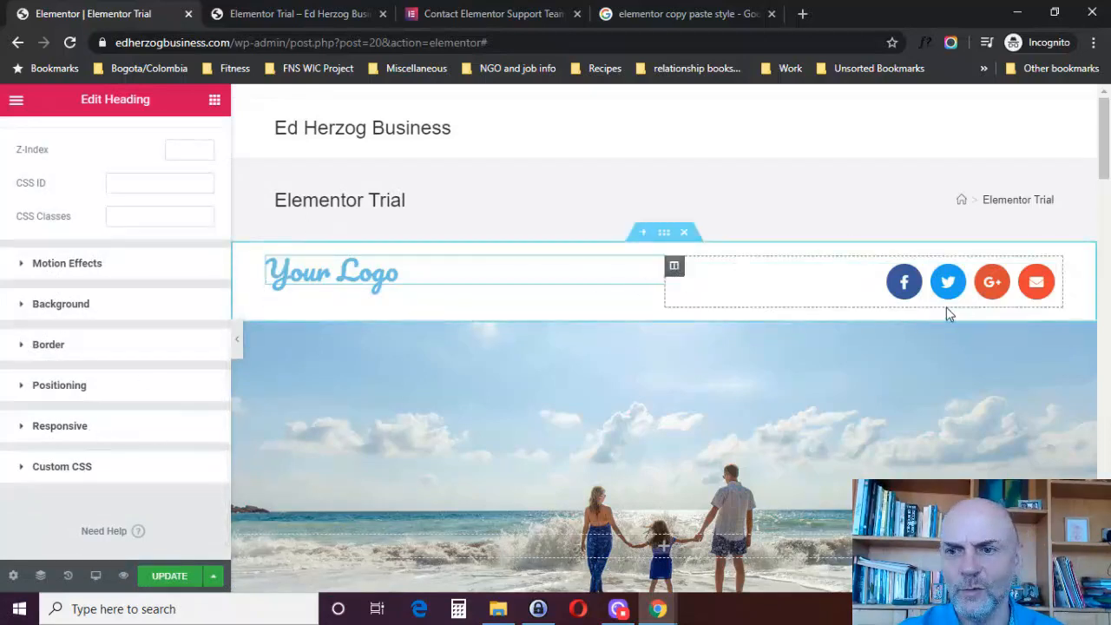
# Open the header's social icons widget for editing and set the icon shape to Rounded
pyautogui.click(1041, 278)
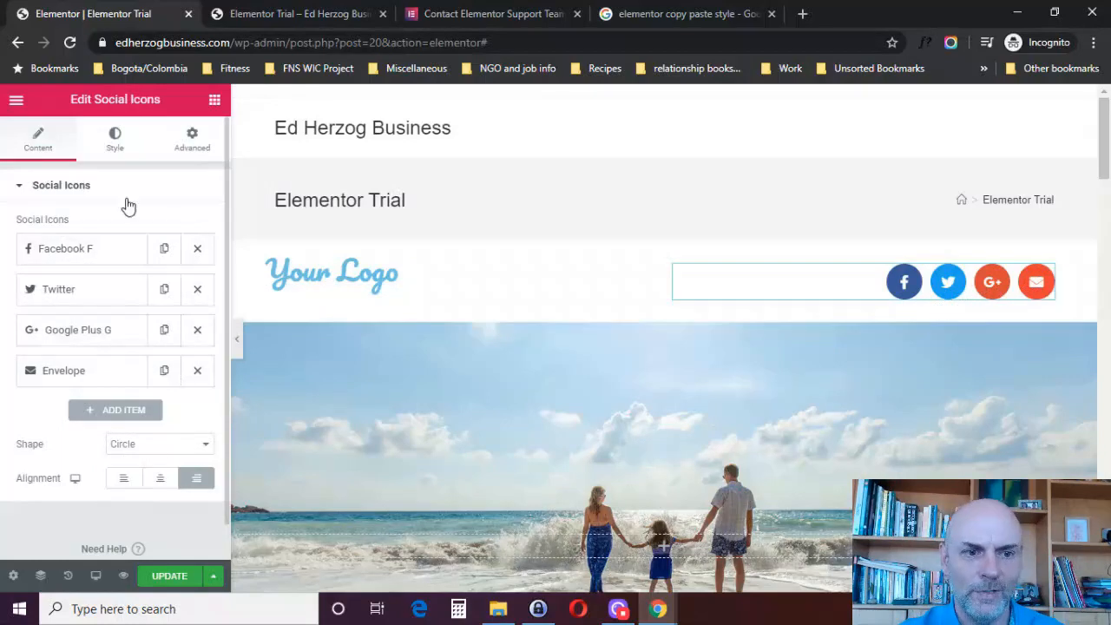
pyautogui.click(139, 447)
pyautogui.click(137, 458)
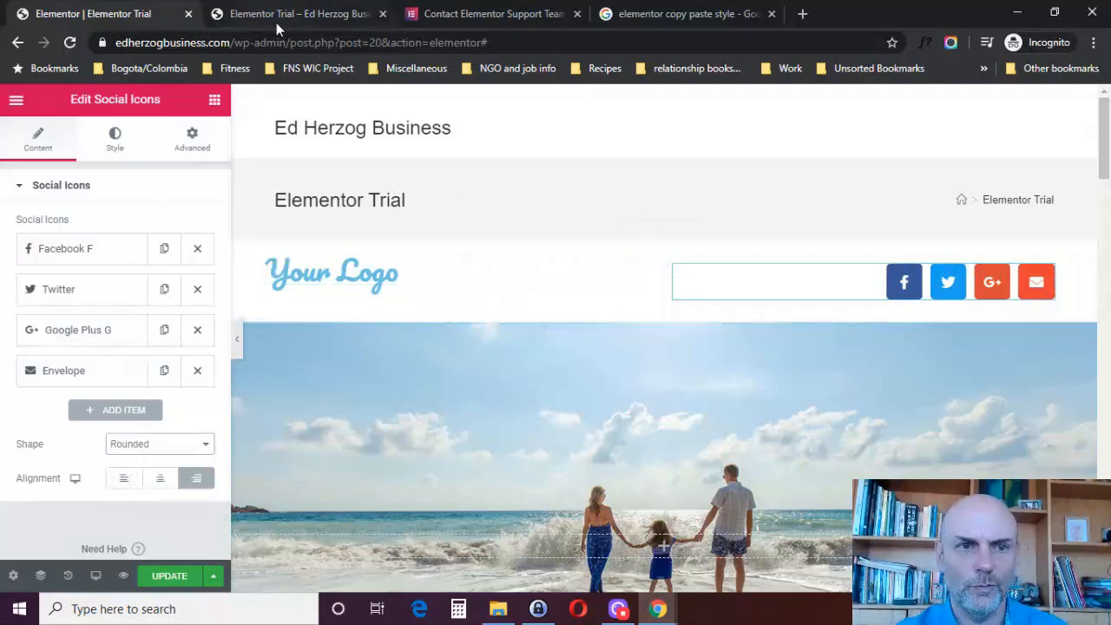
# Add a Heading widget below "Your Logo" in the header's logo column
pyautogui.click(215, 101)
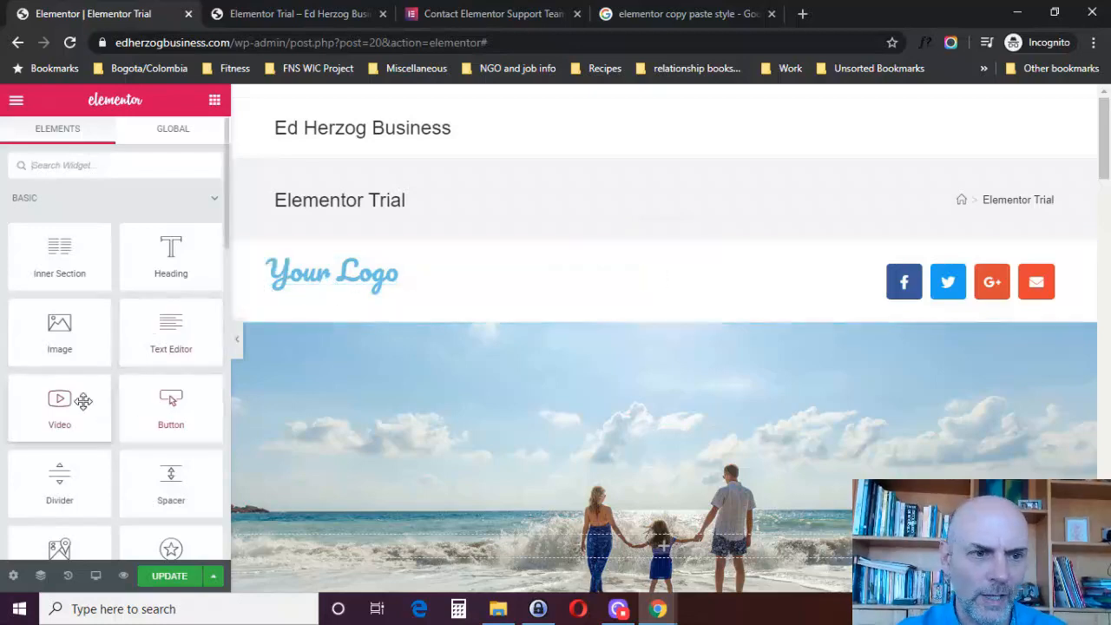
pyautogui.moveTo(187, 254); pyautogui.dragTo(354, 297)
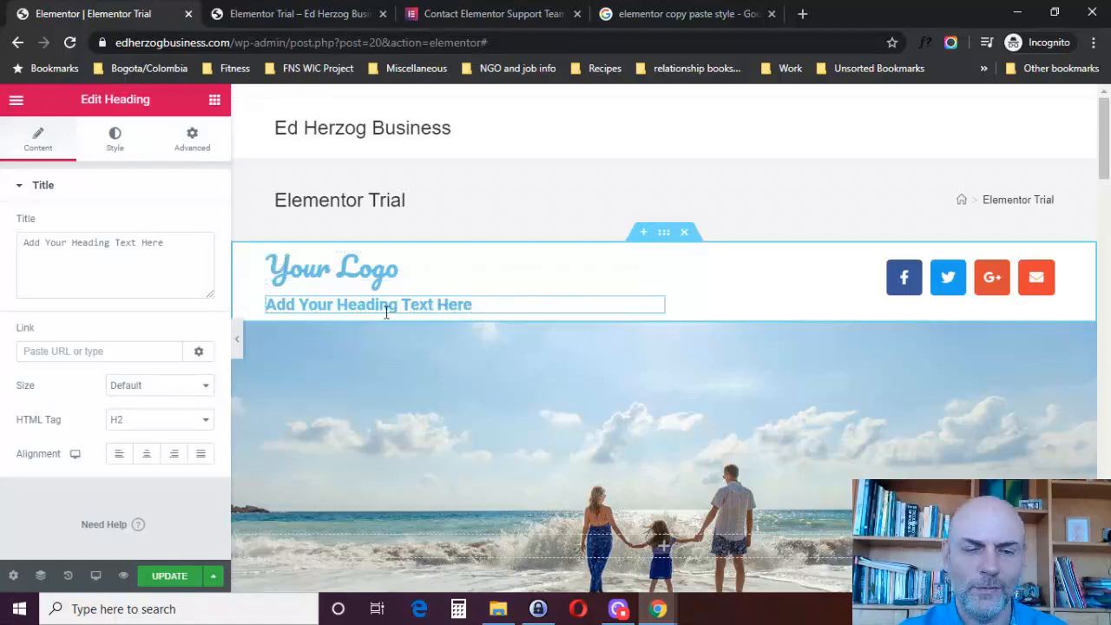
# Paste the "Your Logo" heading's style onto the new heading below it, and delete that new heading
pyautogui.rightClick(655, 265)
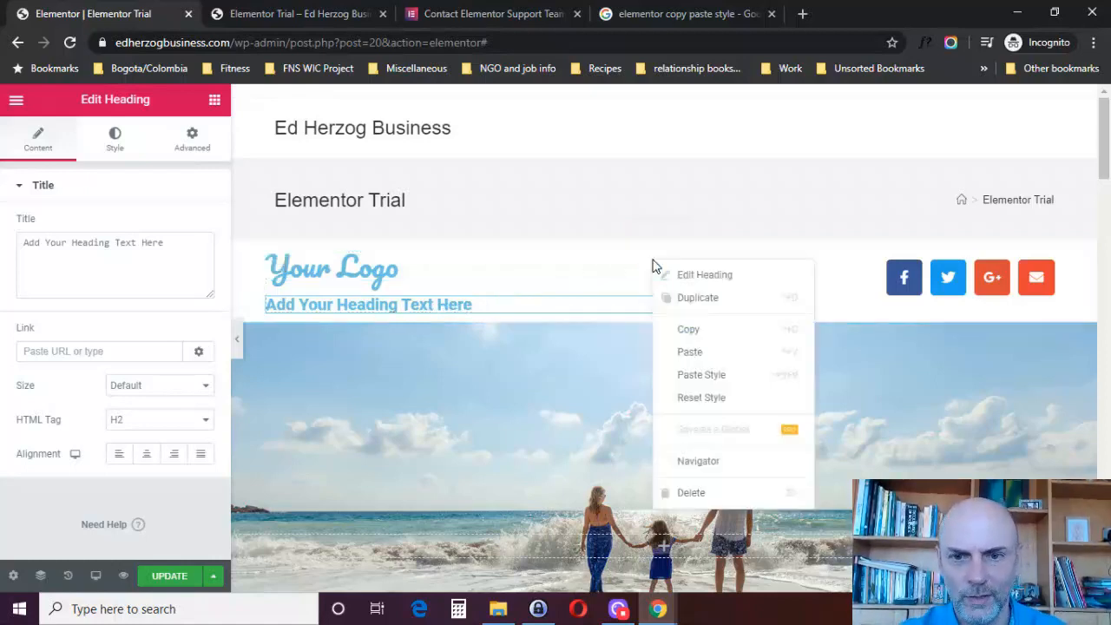
pyautogui.click(688, 332)
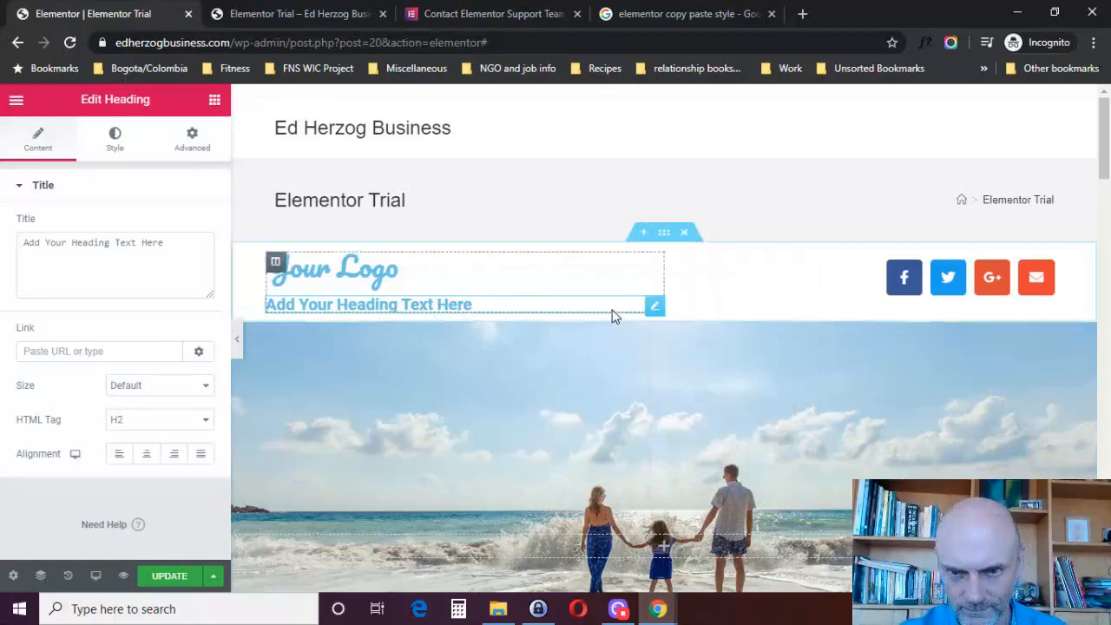
pyautogui.rightClick(655, 305)
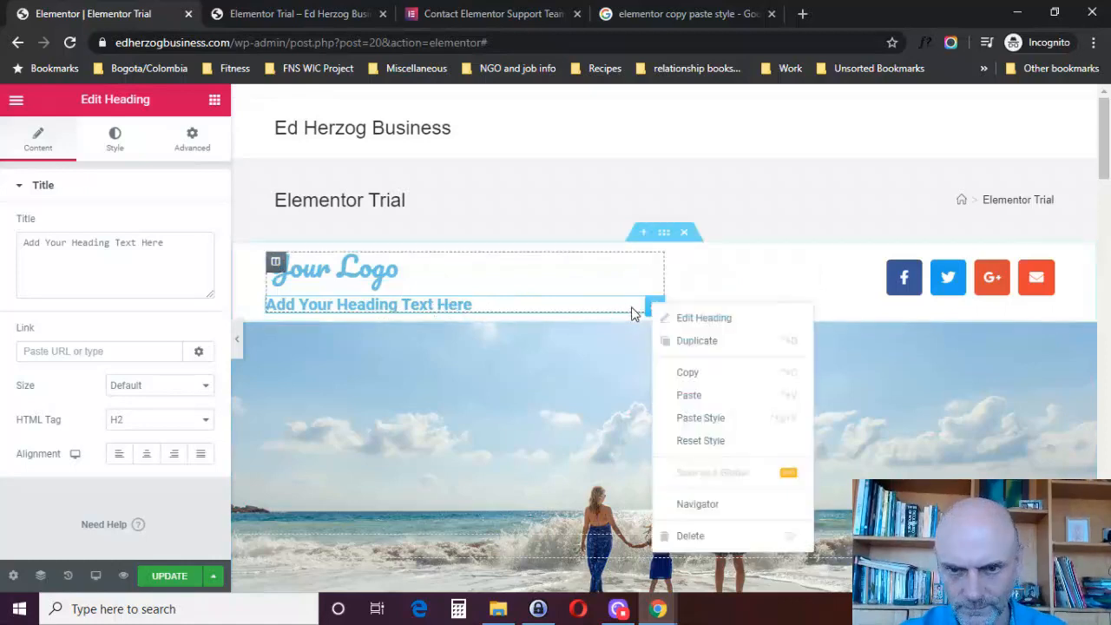
pyautogui.click(674, 415)
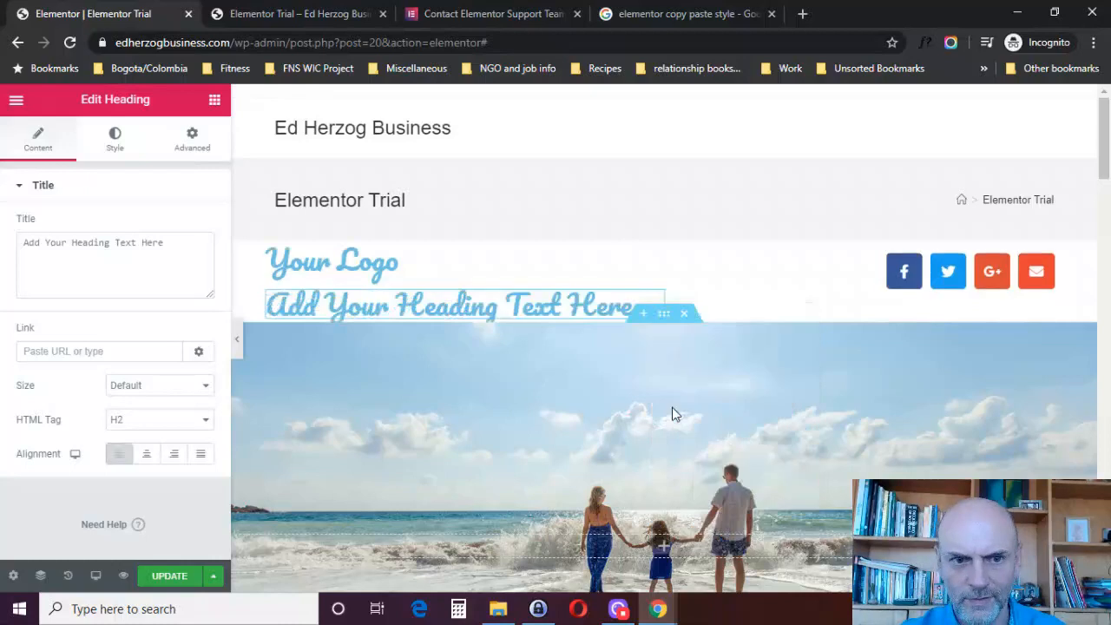
pyautogui.rightClick(656, 309)
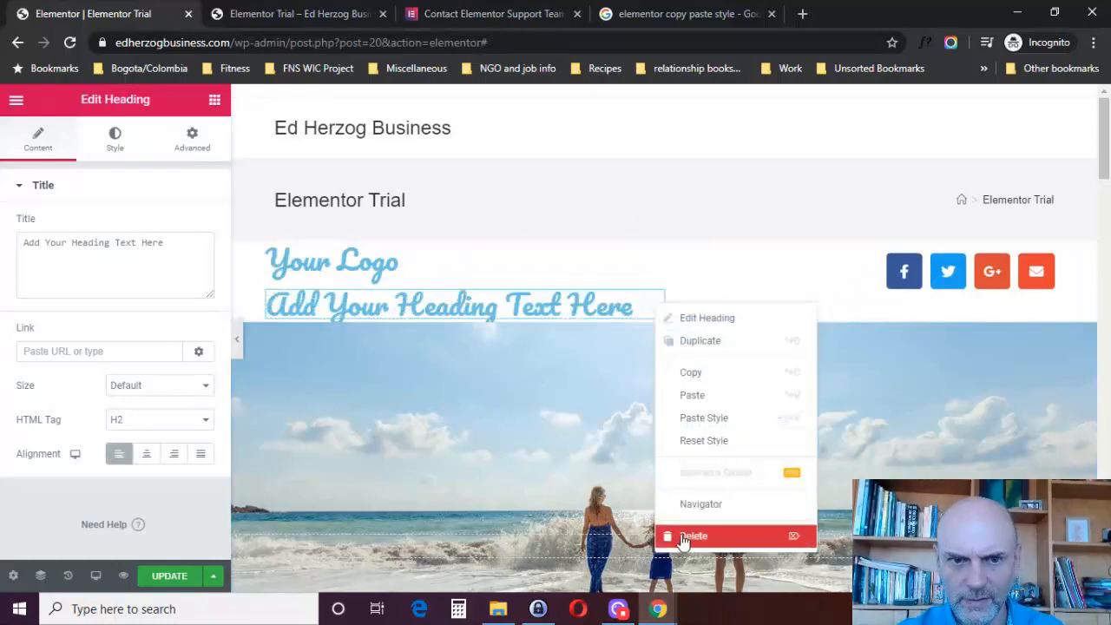
pyautogui.click(682, 537)
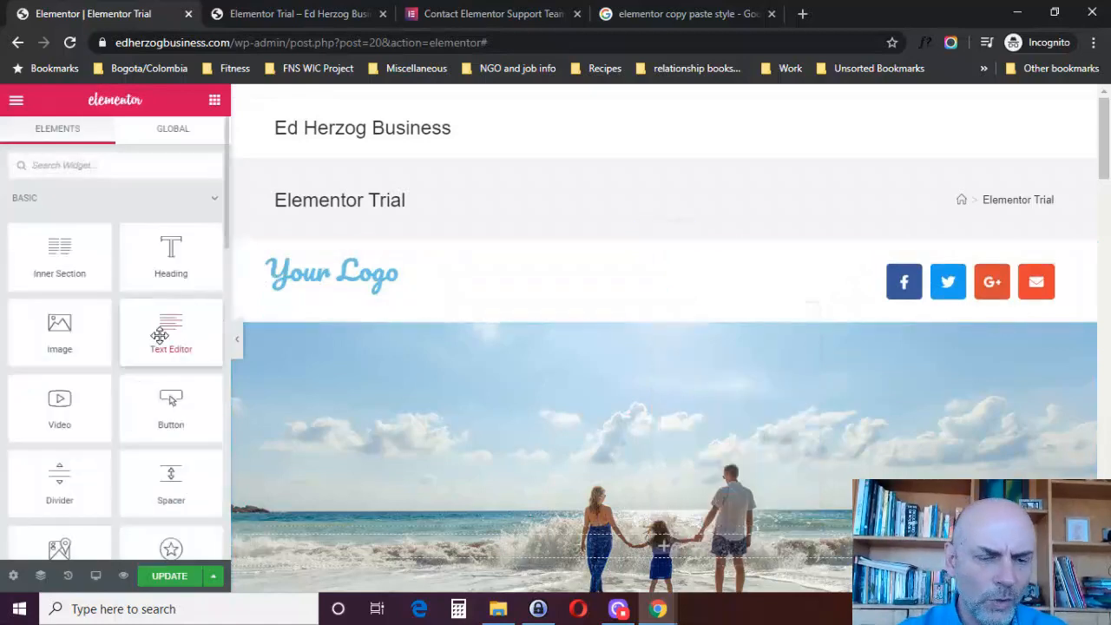
# Try the "Your Logo" heading's style on a Text Editor widget added below it, and delete that widget
pyautogui.moveTo(159, 335); pyautogui.dragTo(297, 290)
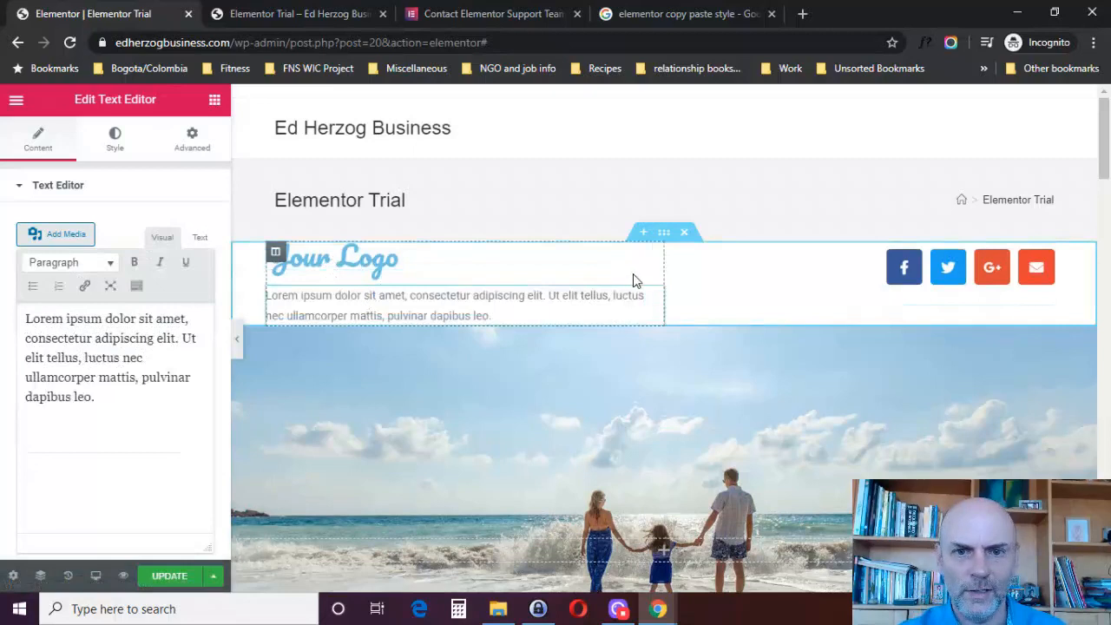
pyautogui.rightClick(653, 256)
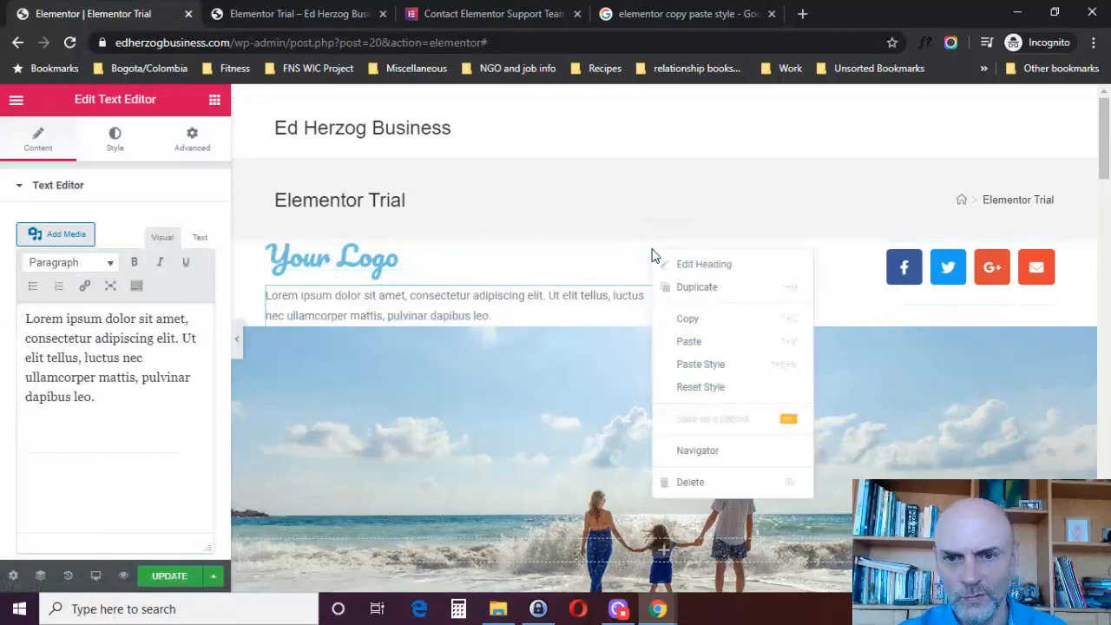
pyautogui.click(669, 319)
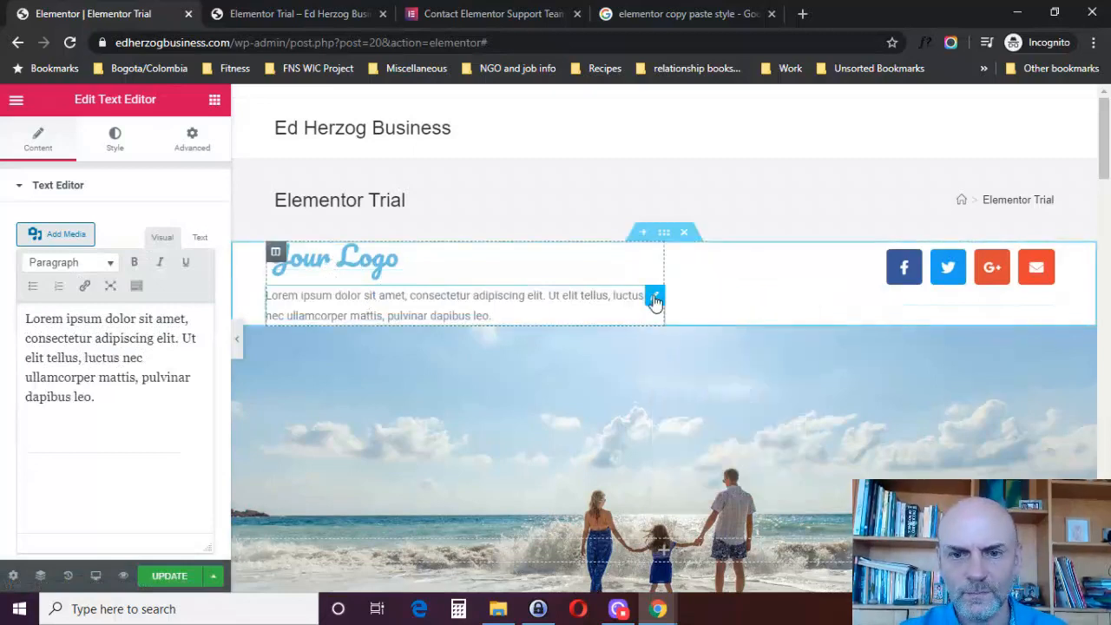
pyautogui.rightClick(654, 299)
pyautogui.click(692, 409)
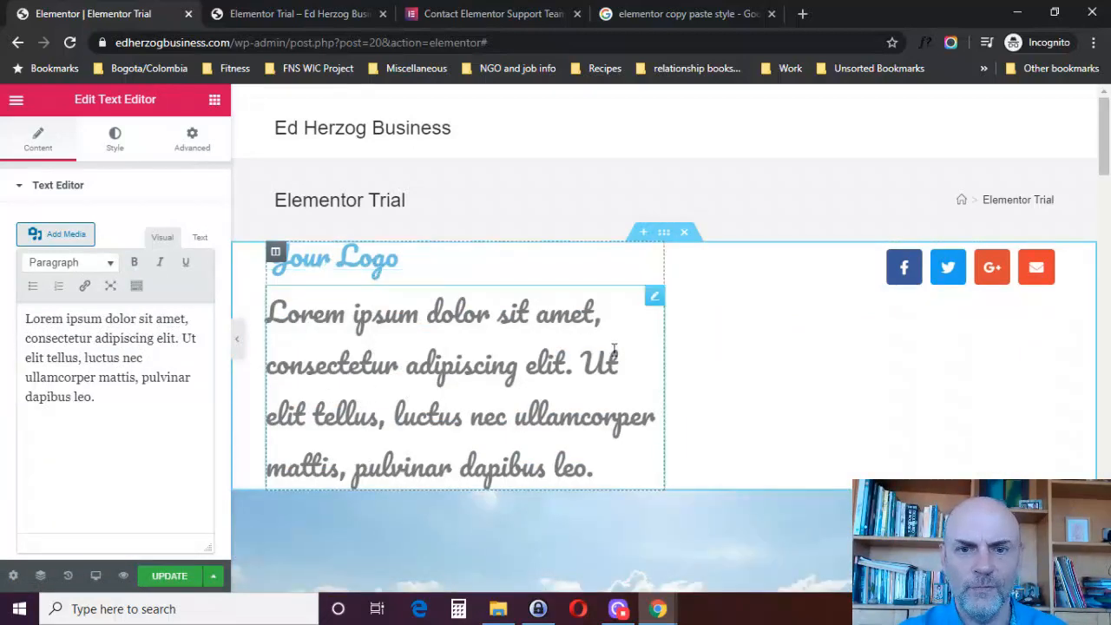
pyautogui.rightClick(654, 309)
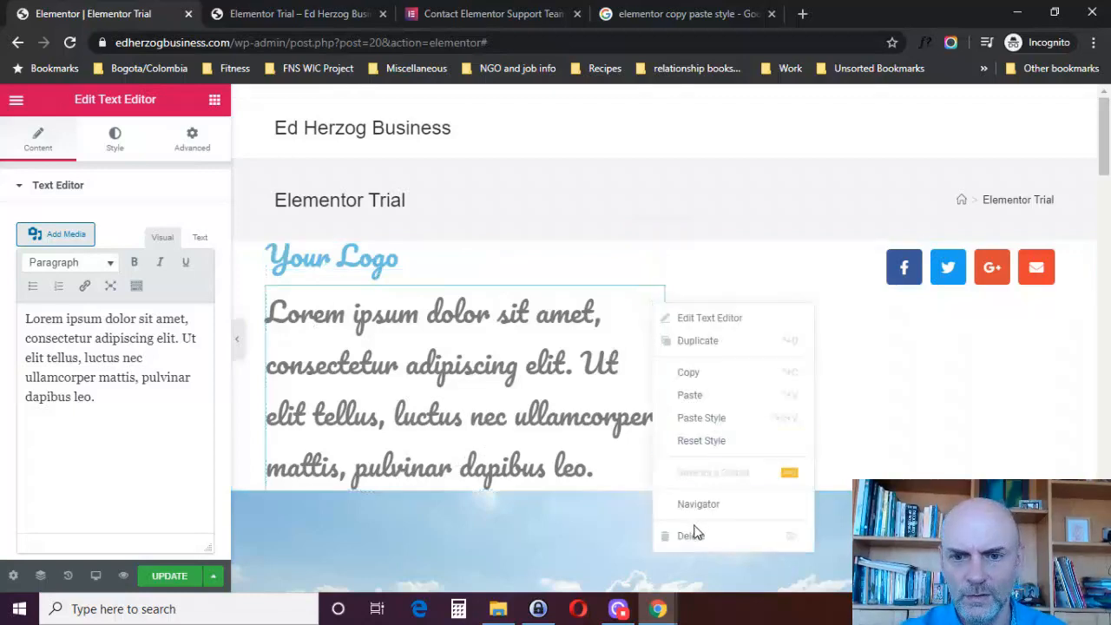
pyautogui.click(692, 534)
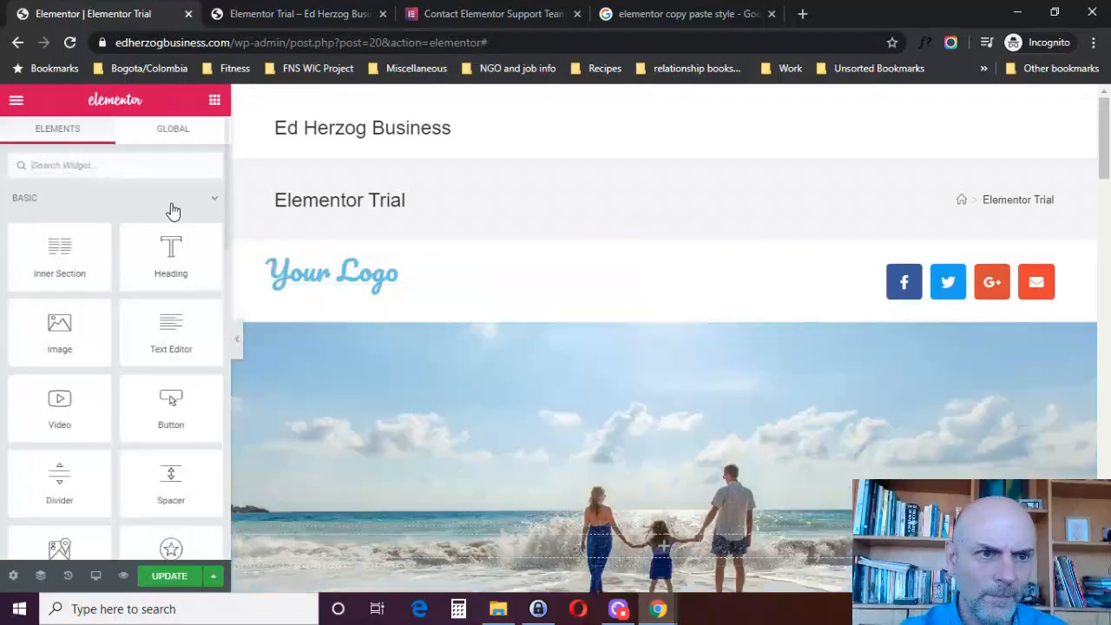
# Add a Button widget below "Your Logo" and paste the logo heading's style onto it
pyautogui.write('butt')
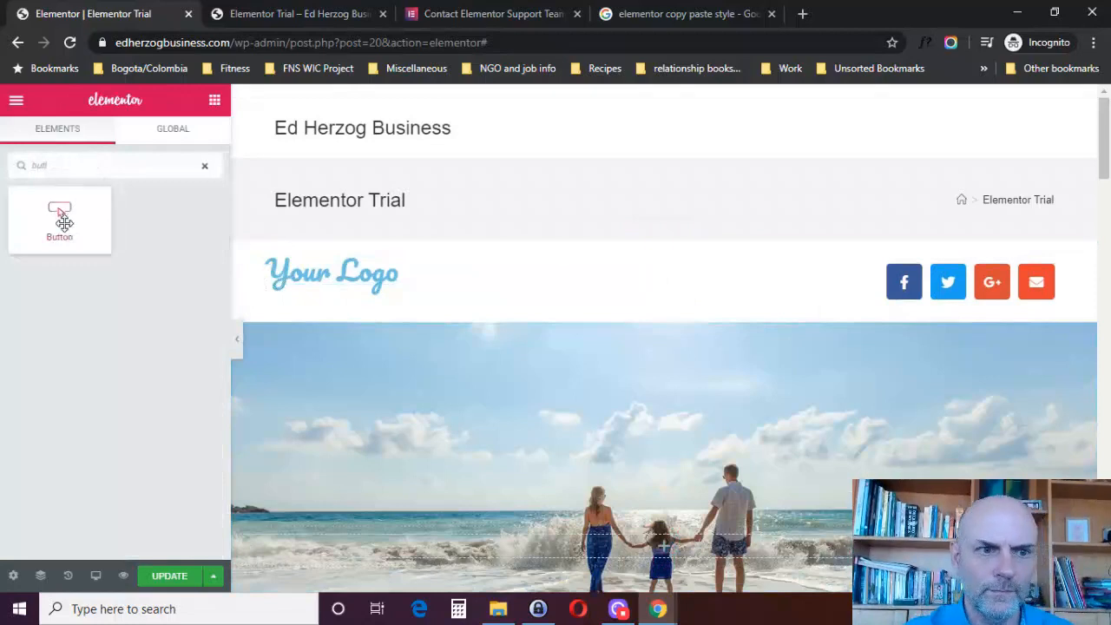
pyautogui.moveTo(60, 218); pyautogui.dragTo(362, 287)
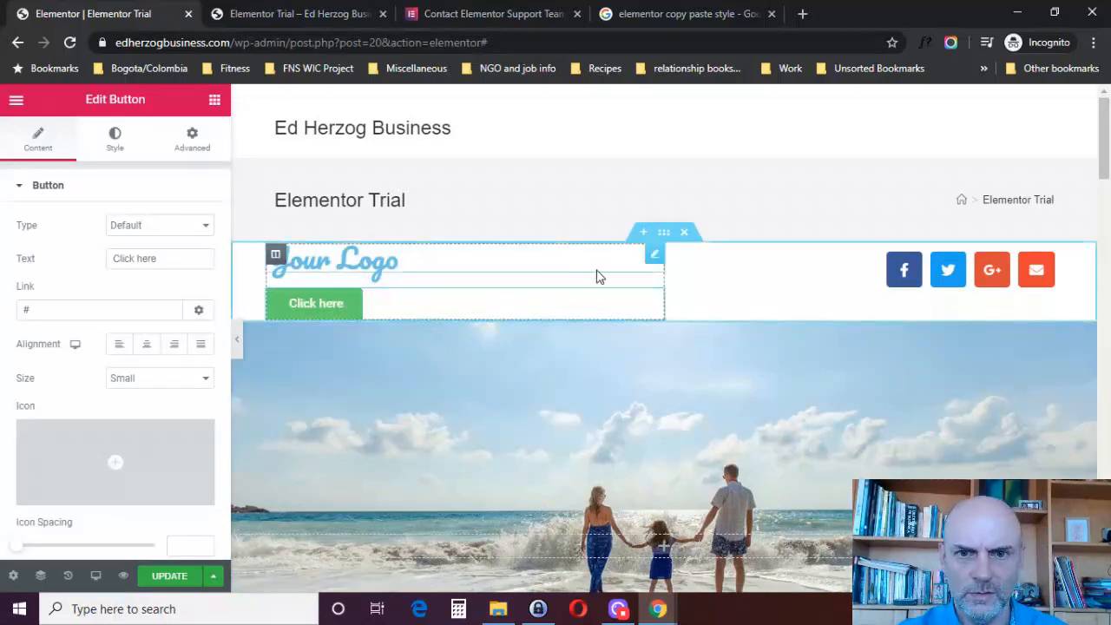
pyautogui.rightClick(655, 260)
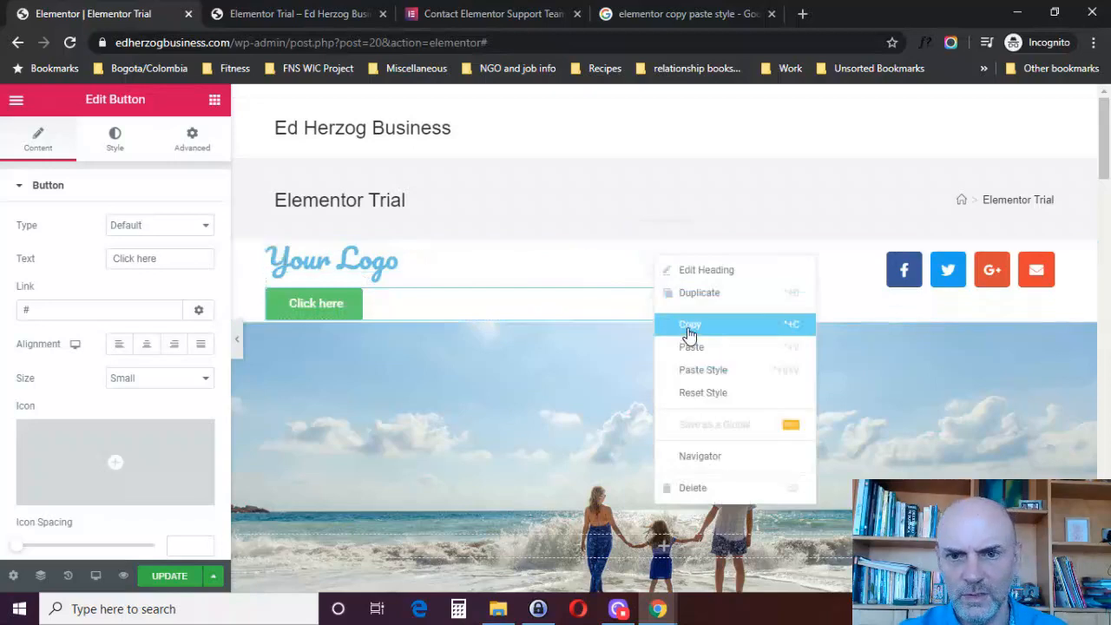
pyautogui.click(689, 334)
pyautogui.rightClick(654, 297)
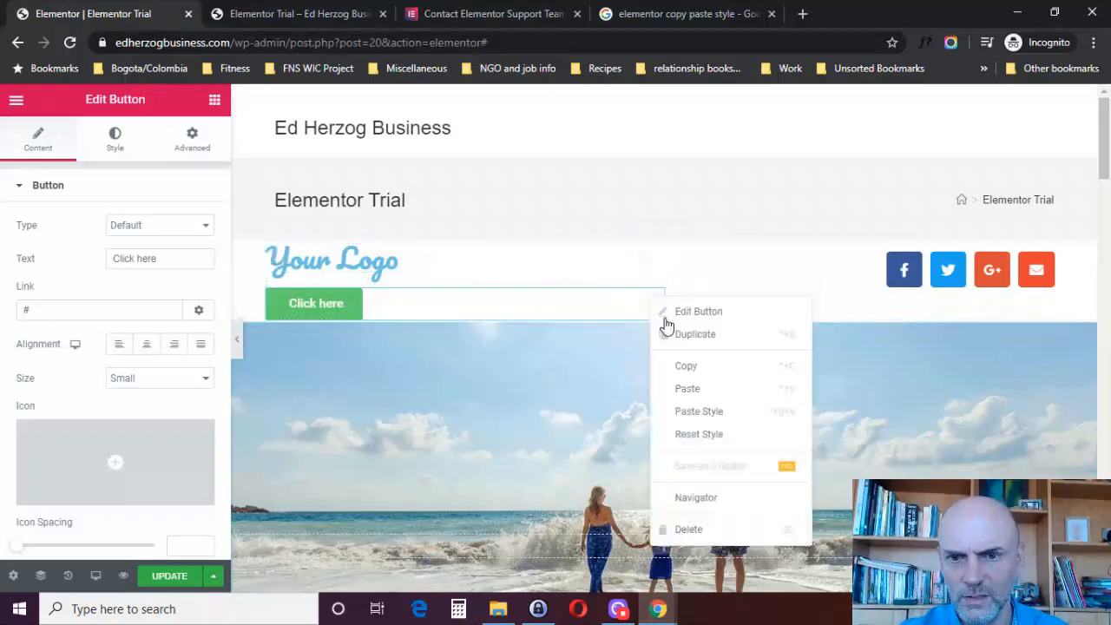
pyautogui.click(689, 410)
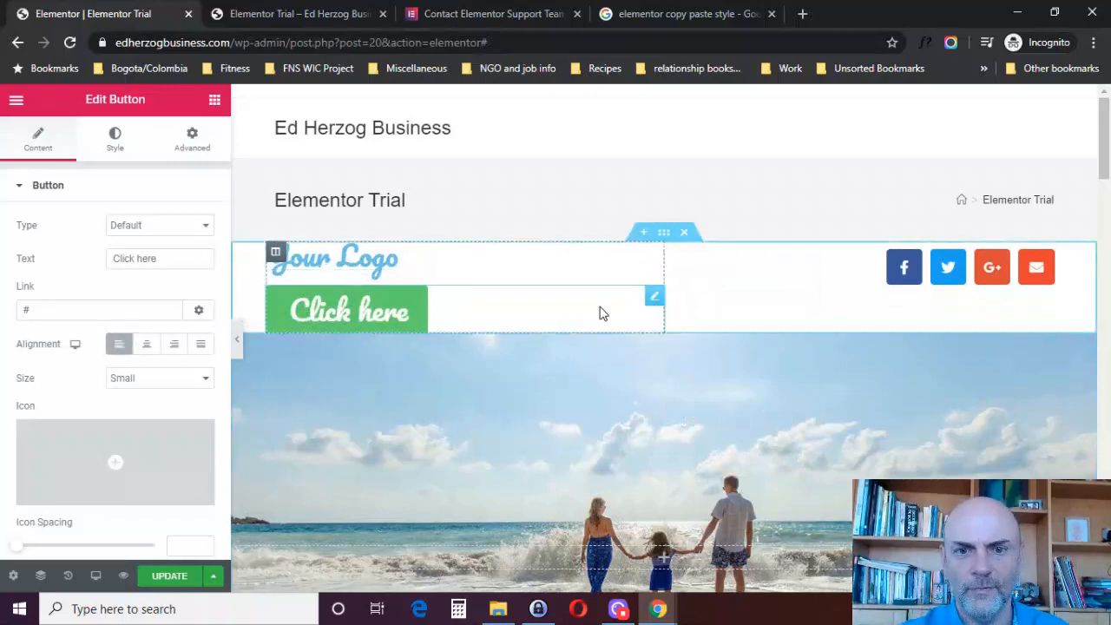
# Reset the "Click here" button's style and look through its style and advanced settings
pyautogui.rightClick(652, 300)
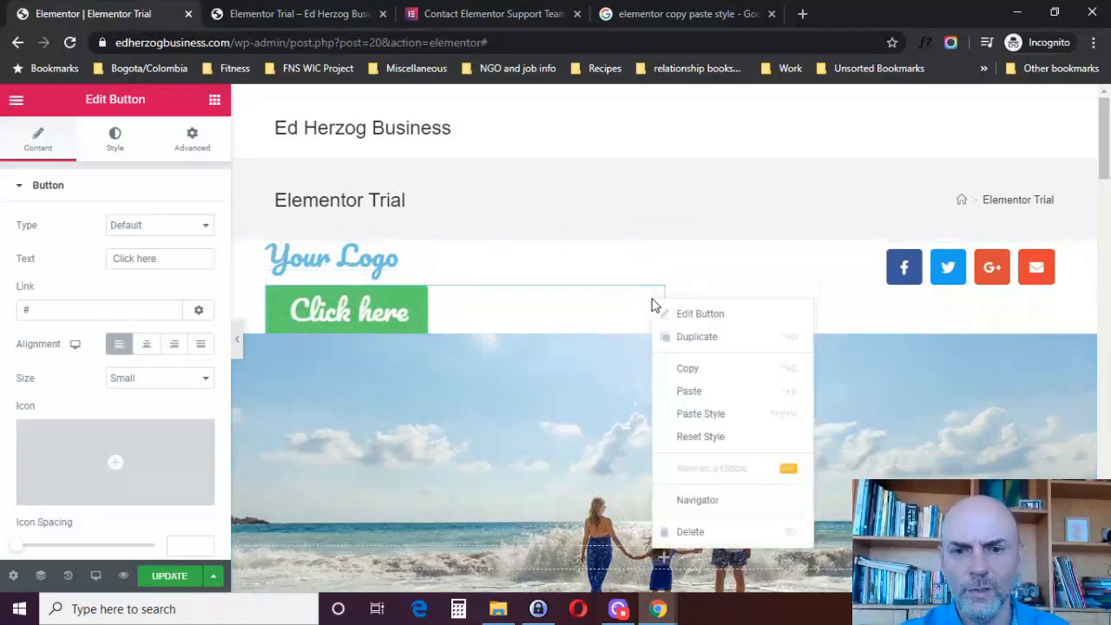
pyautogui.click(703, 441)
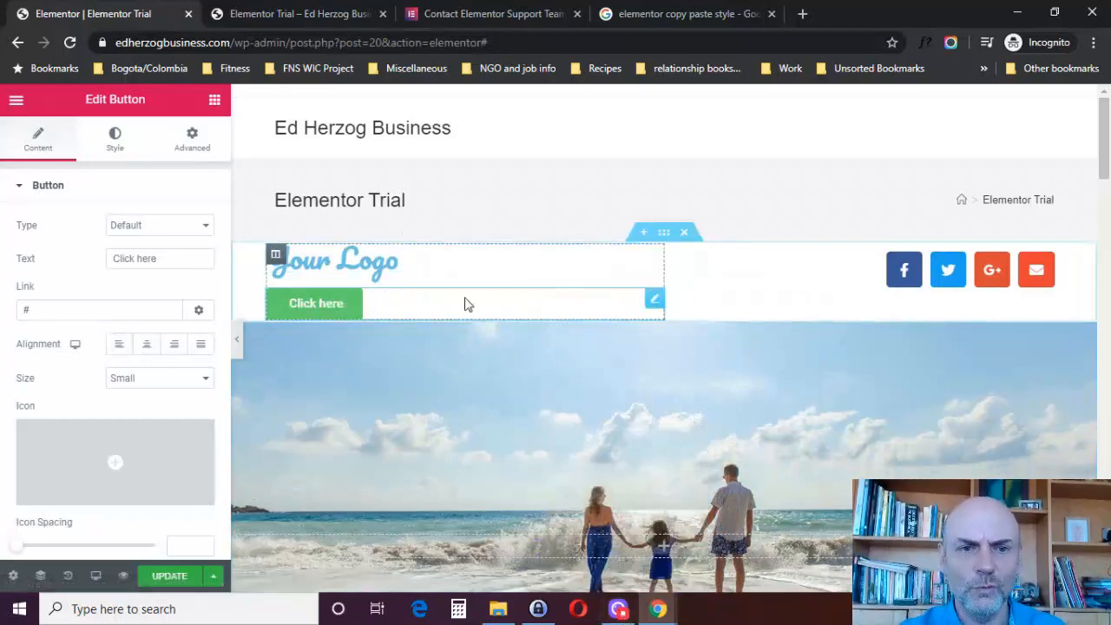
pyautogui.scroll(-10, 1107, 153)
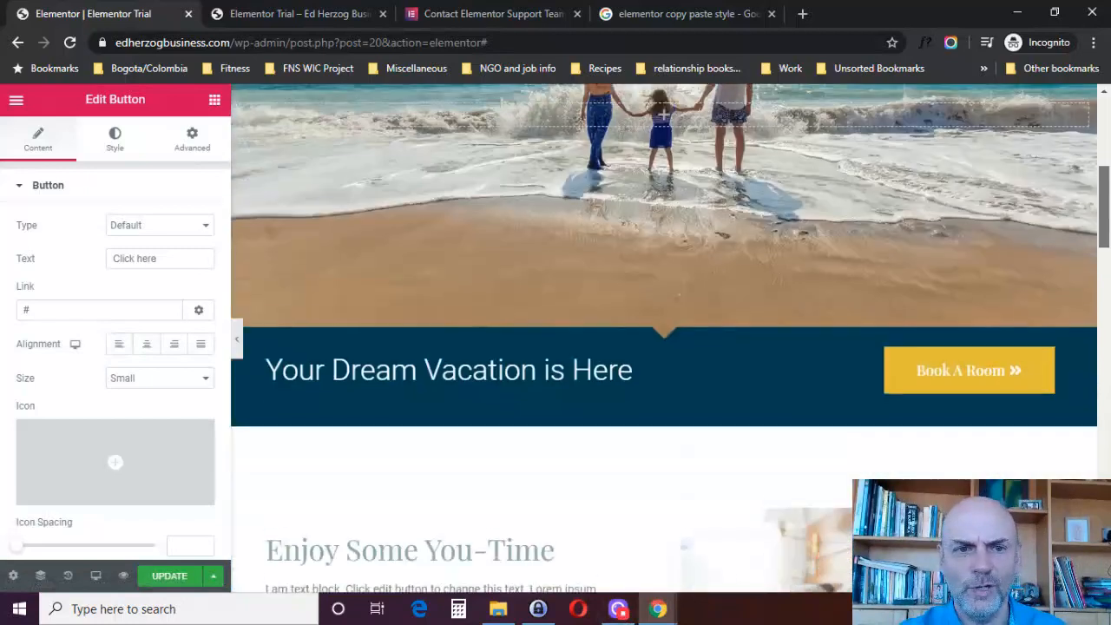
pyautogui.scroll(10, 1107, 152)
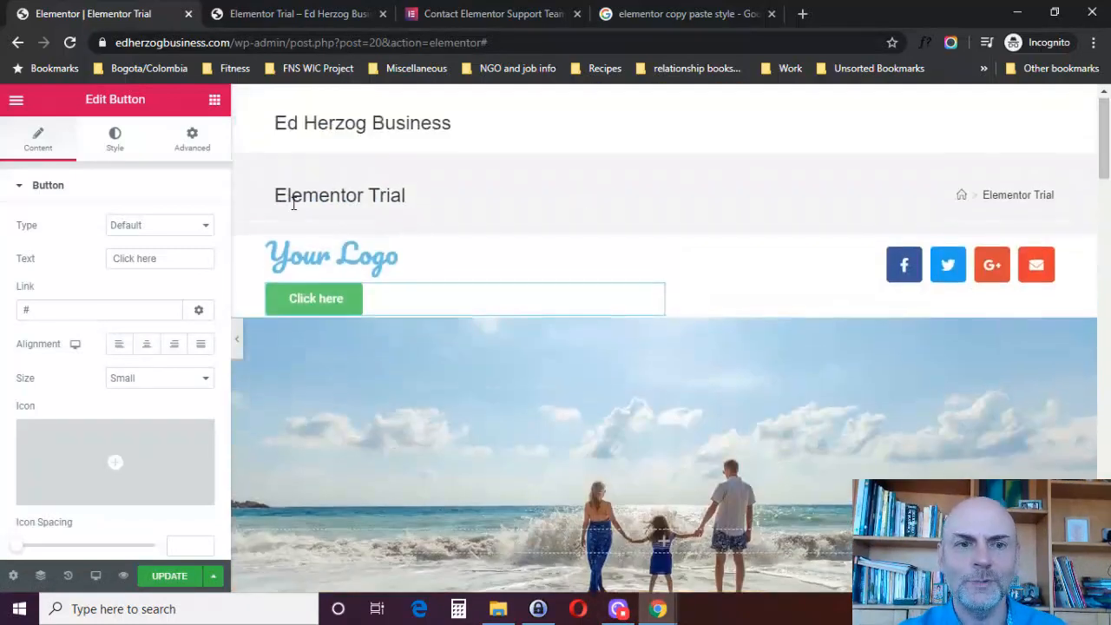
pyautogui.click(115, 143)
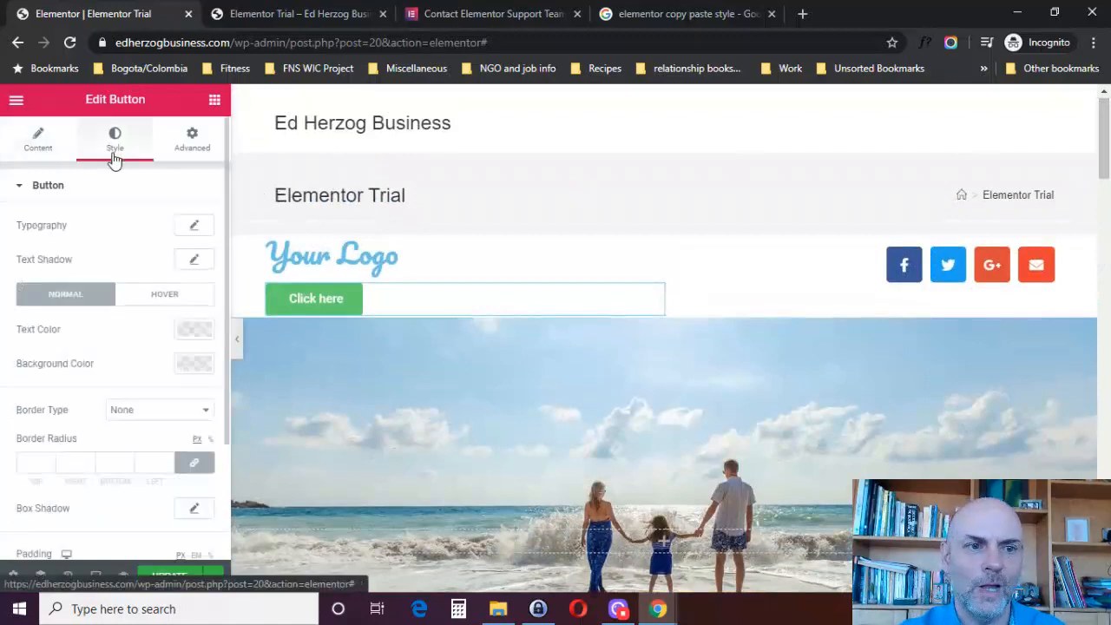
pyautogui.click(204, 146)
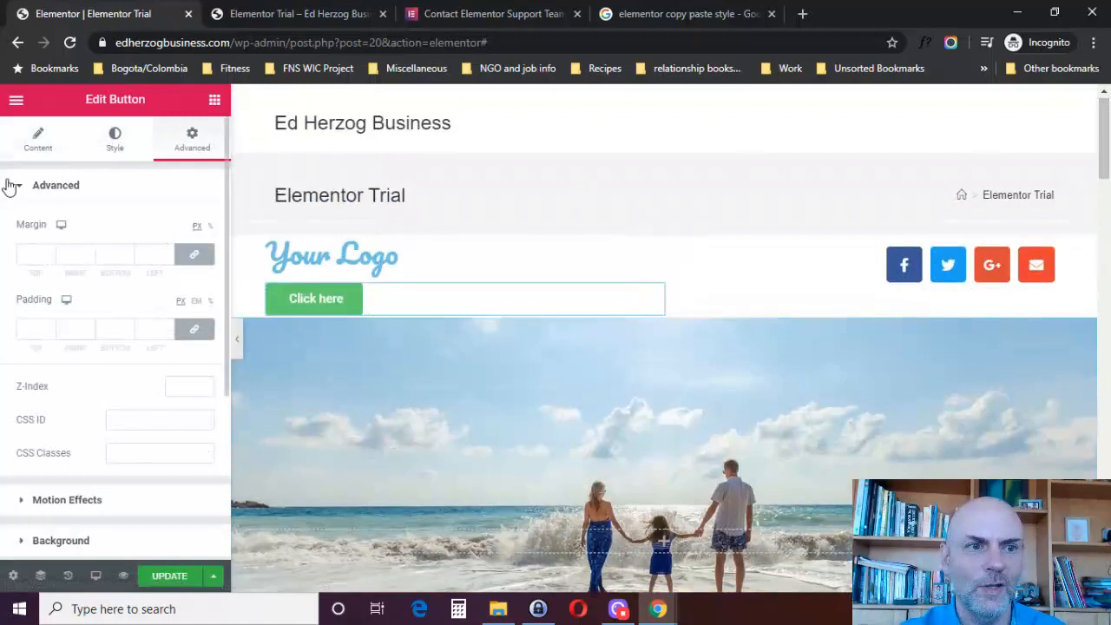
pyautogui.click(25, 153)
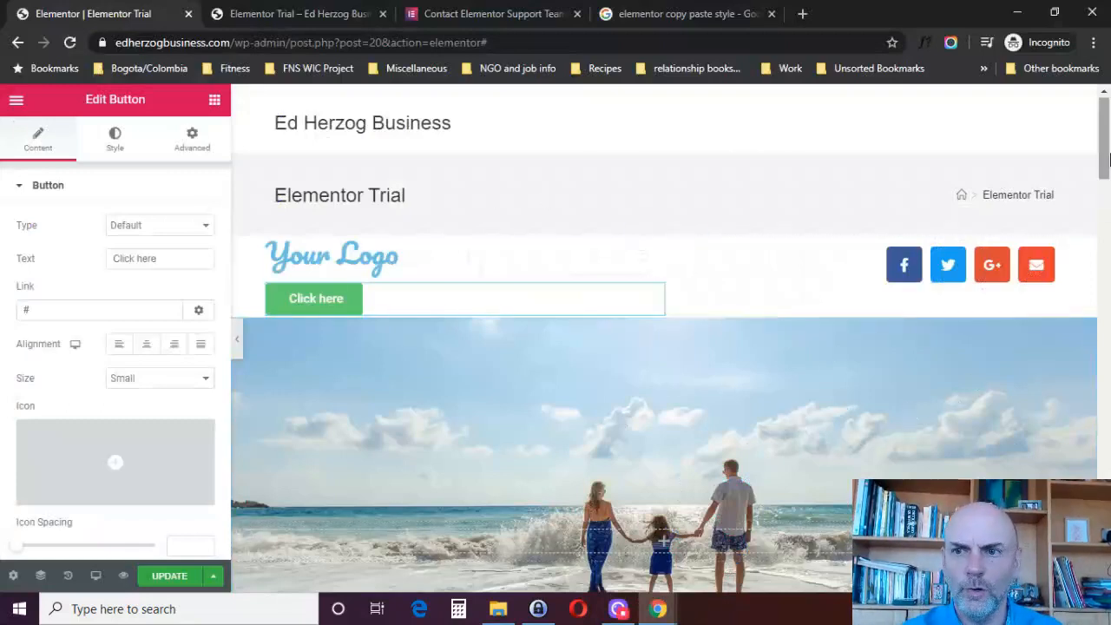
# Adjust the column boundary between the image and the text in "The Perfect Surrounding" section
pyautogui.moveTo(1106, 157); pyautogui.dragTo(1106, 349)
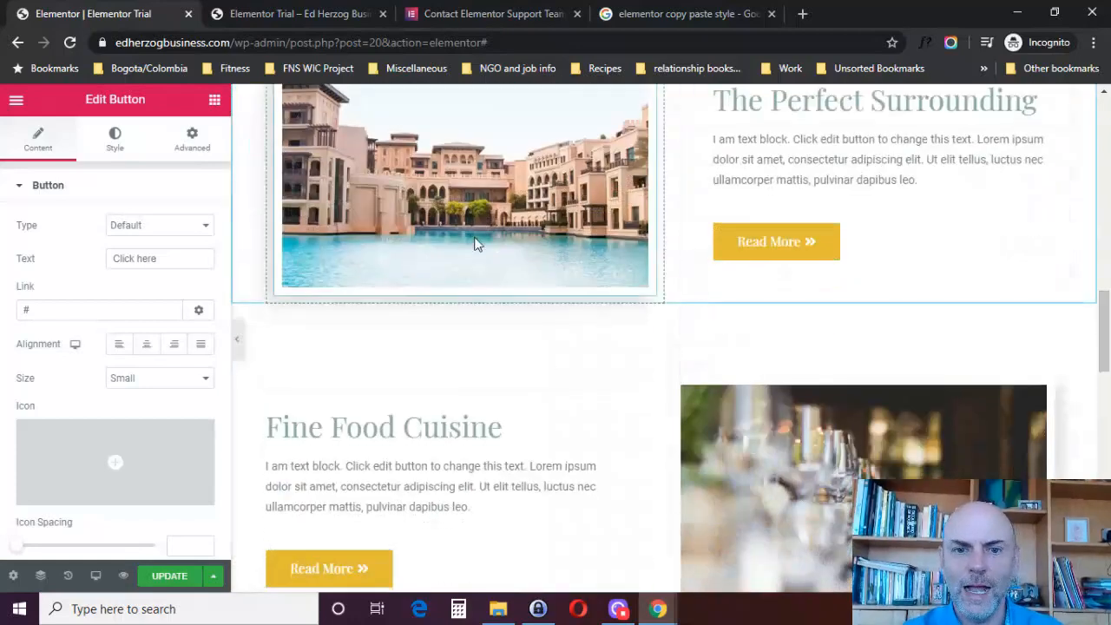
pyautogui.moveTo(1102, 315); pyautogui.dragTo(1104, 297)
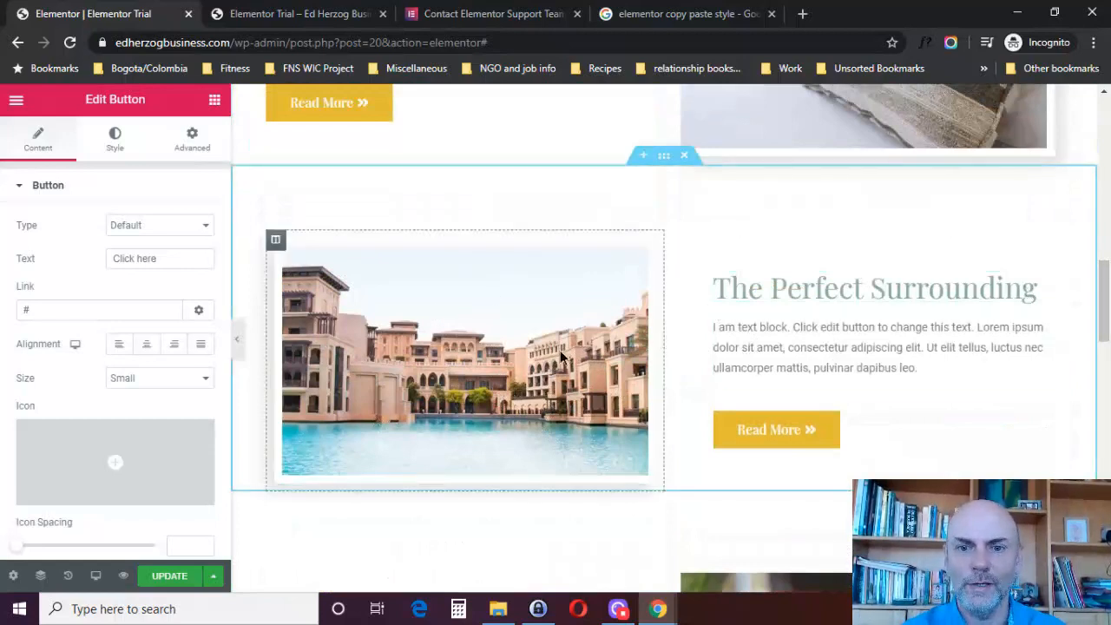
pyautogui.moveTo(561, 355); pyautogui.dragTo(660, 332)
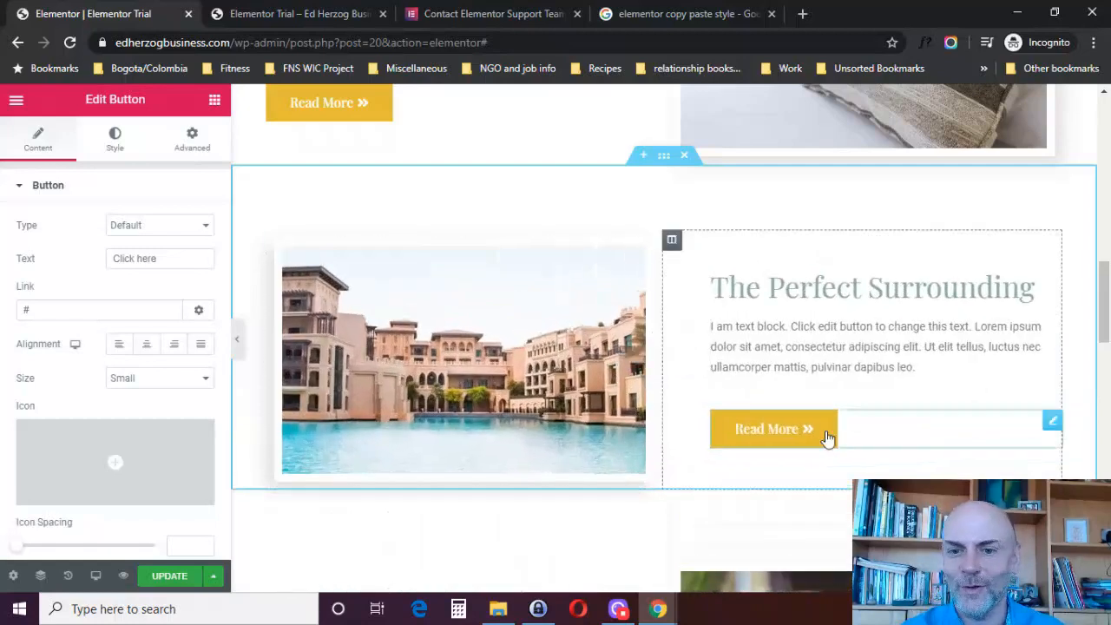
# Revert the page through its action history to the latest "Text Editor Removed" entry
pyautogui.moveTo(1104, 332); pyautogui.dragTo(1103, 529)
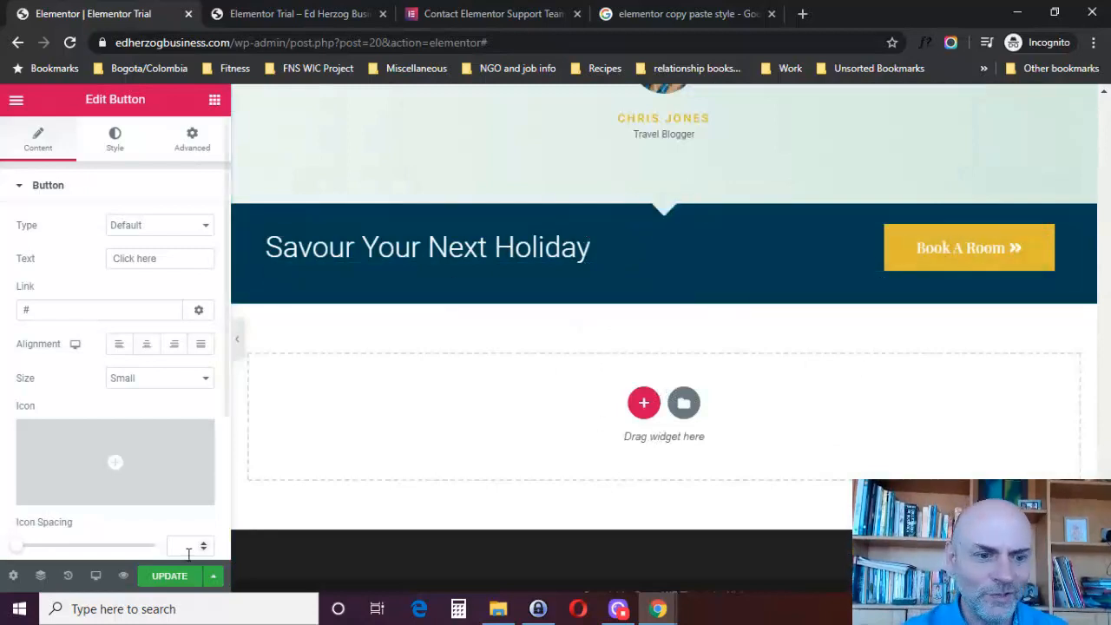
pyautogui.click(69, 577)
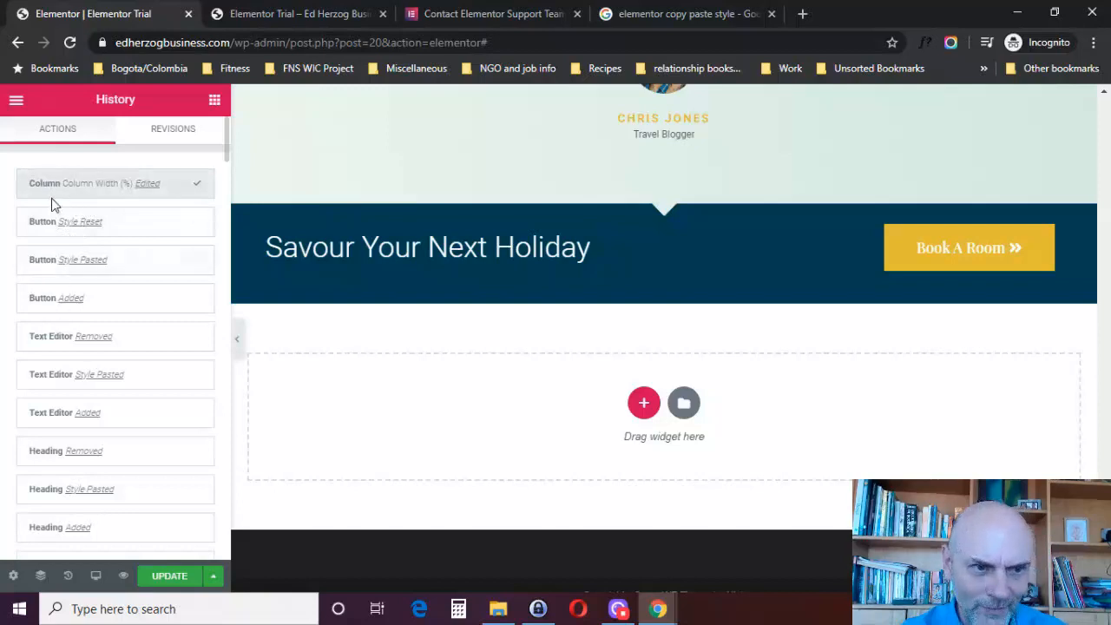
pyautogui.click(40, 344)
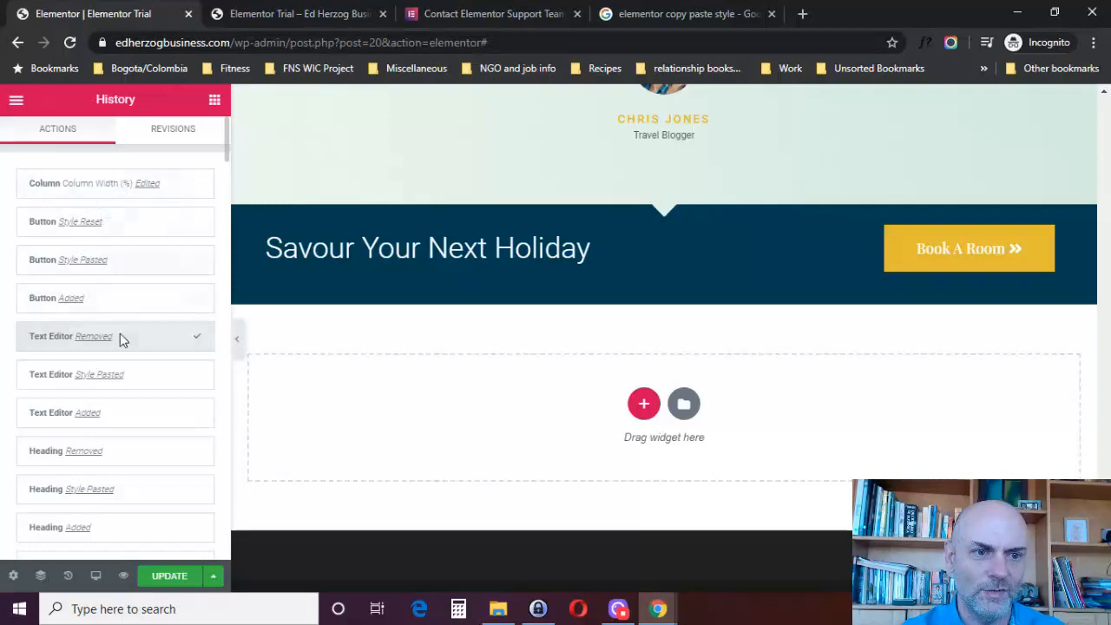
pyautogui.moveTo(226, 154)
pyautogui.mouseDown()
pyautogui.moveTo(226, 281)
pyautogui.moveTo(225, 144)
pyautogui.mouseUp()
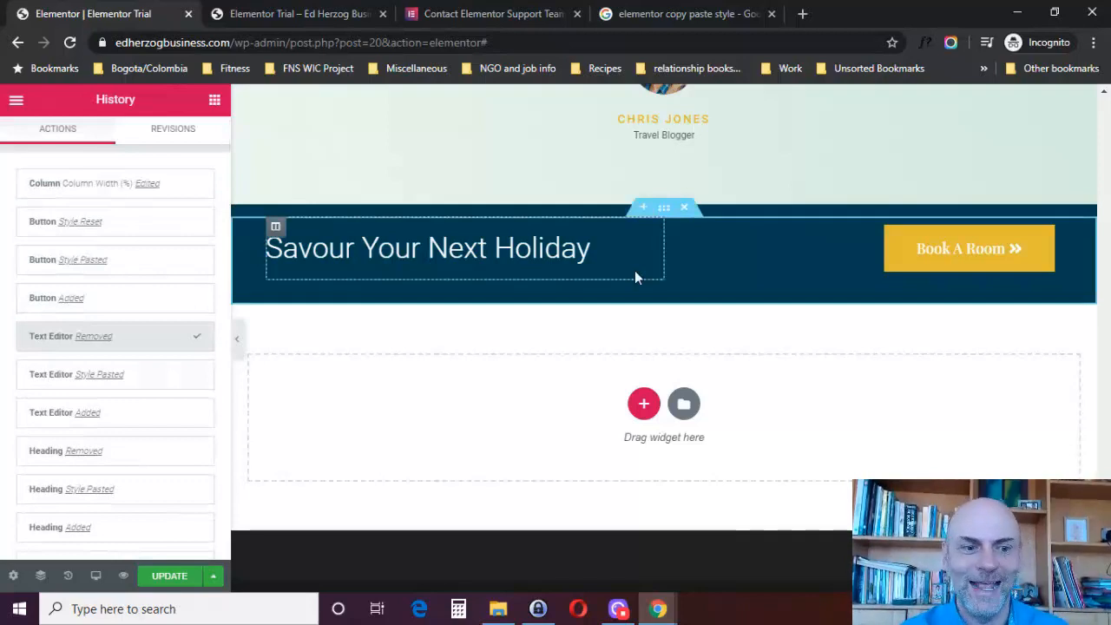
# Preview the page in the Tablet responsive mode and check its layout up to the header
pyautogui.click(96, 576)
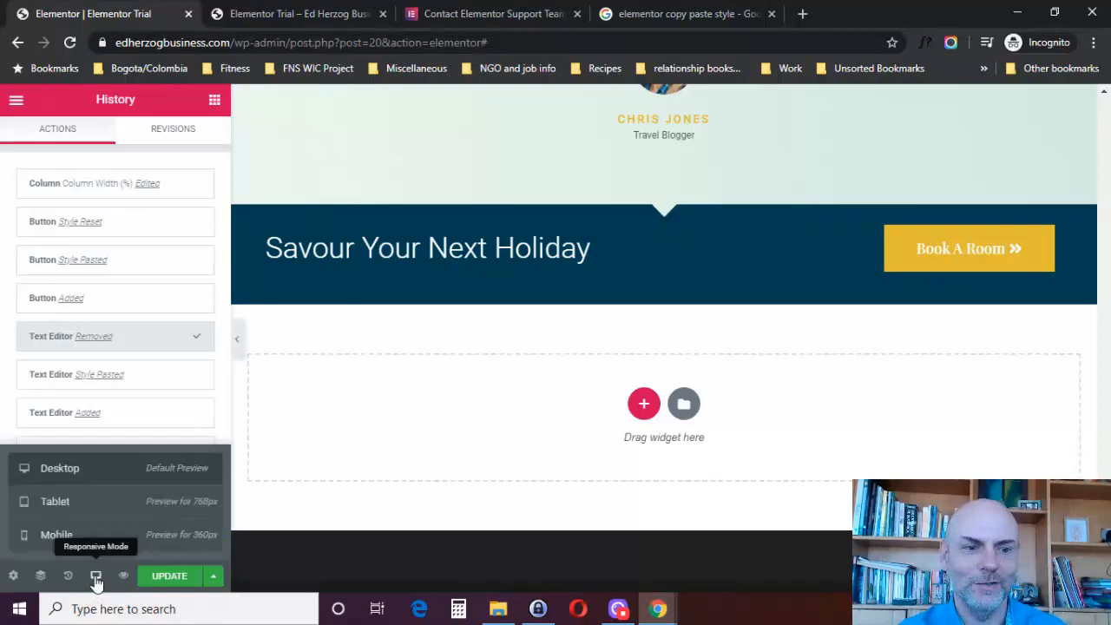
pyautogui.click(57, 504)
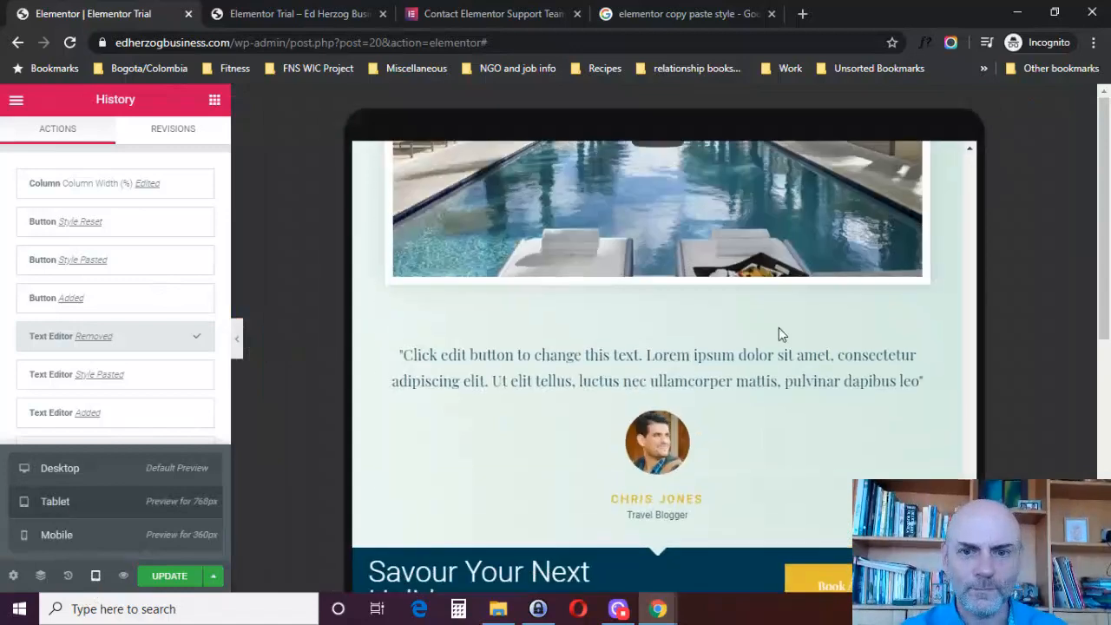
pyautogui.scroll(5, 966, 439)
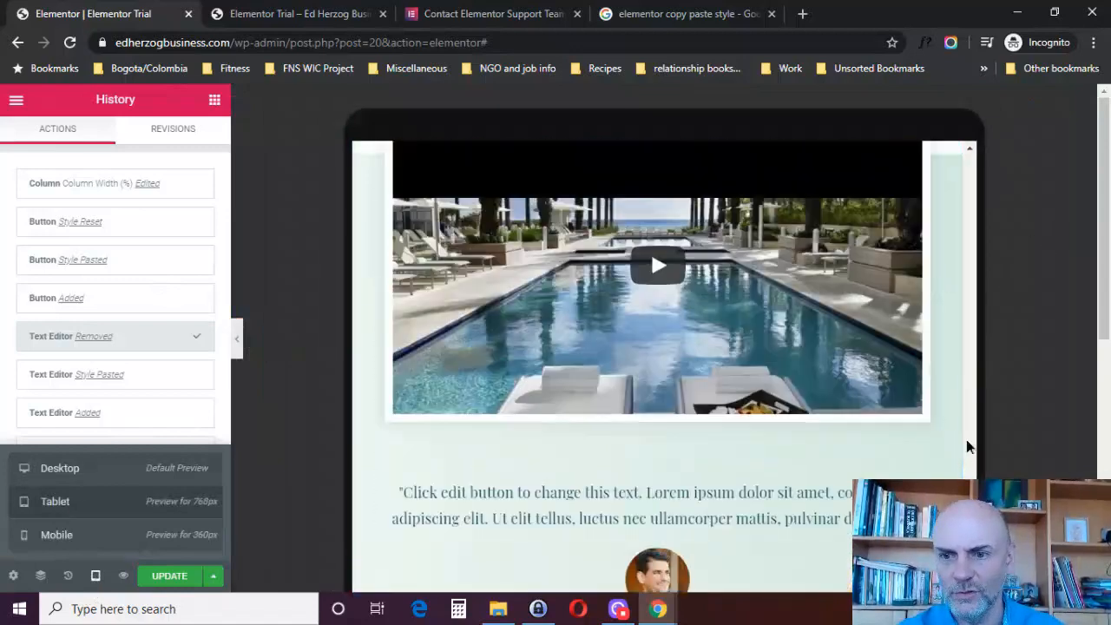
pyautogui.moveTo(968, 446); pyautogui.dragTo(982, 187)
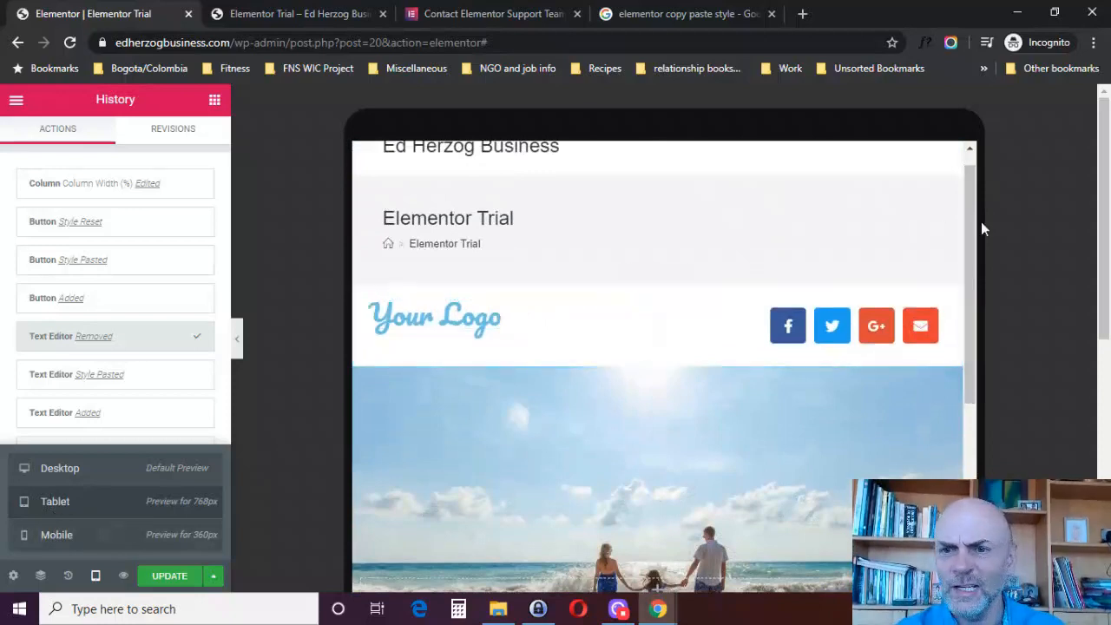
# Check the lower sections in the Tablet preview and look over the page in the Mobile preview up to the header
pyautogui.moveTo(969, 228); pyautogui.dragTo(944, 551)
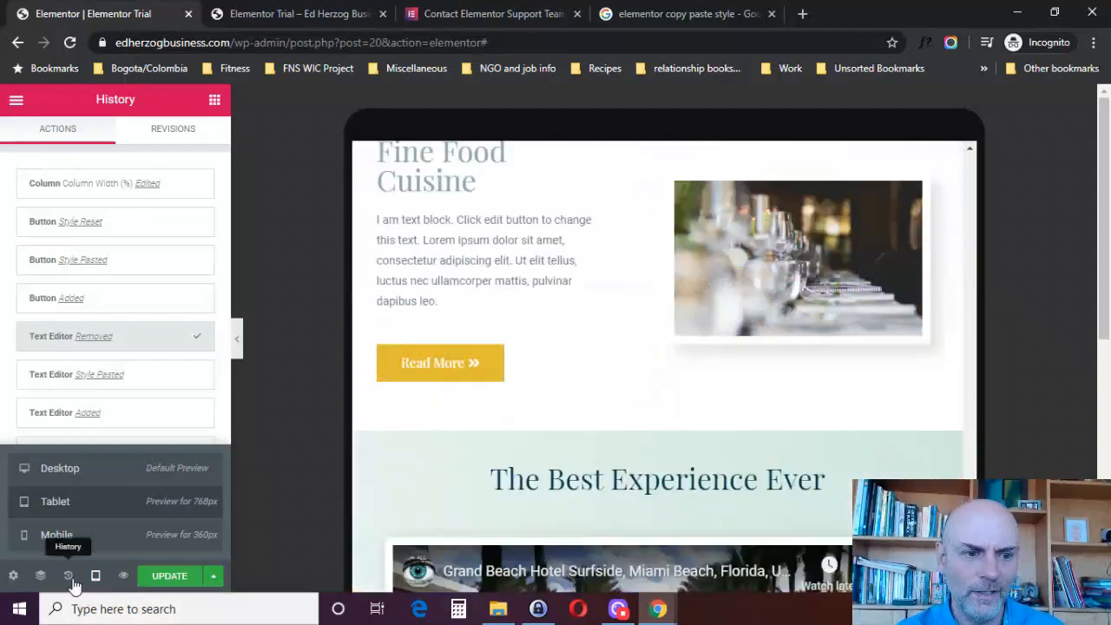
pyautogui.click(52, 538)
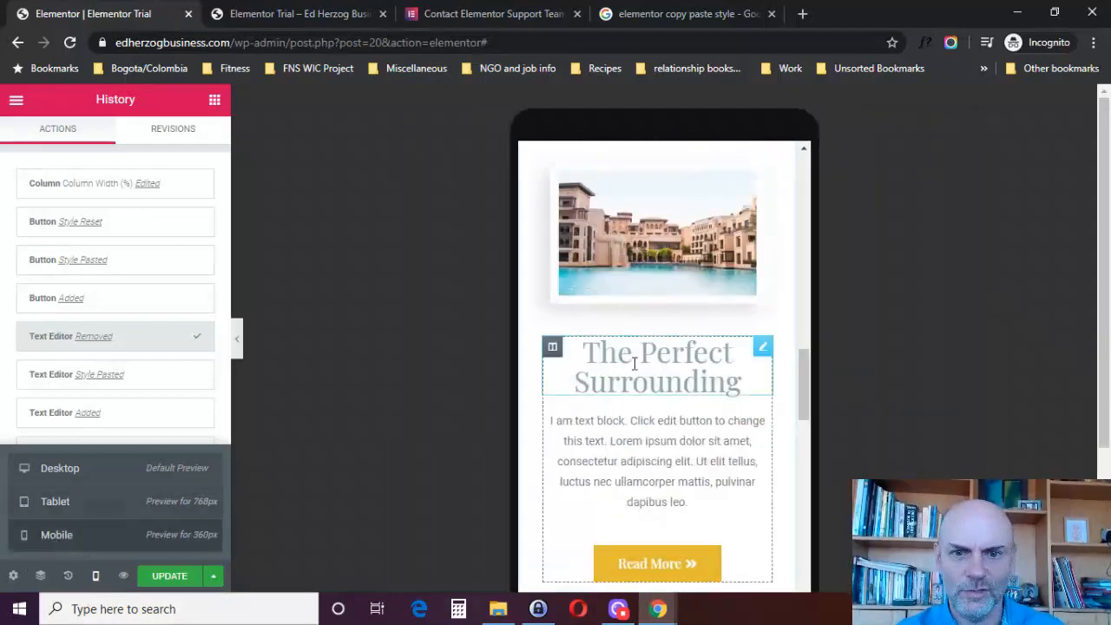
pyautogui.moveTo(803, 379); pyautogui.dragTo(815, 168)
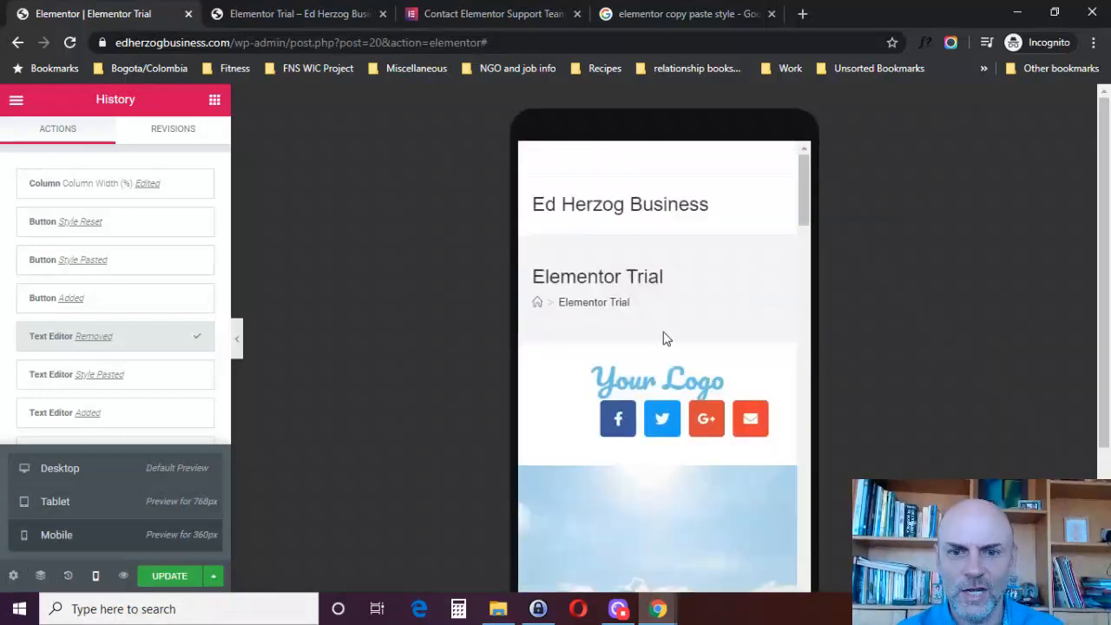
# Set the typography size of the "Your Logo" heading to 16 px for the Mobile view
pyautogui.click(766, 378)
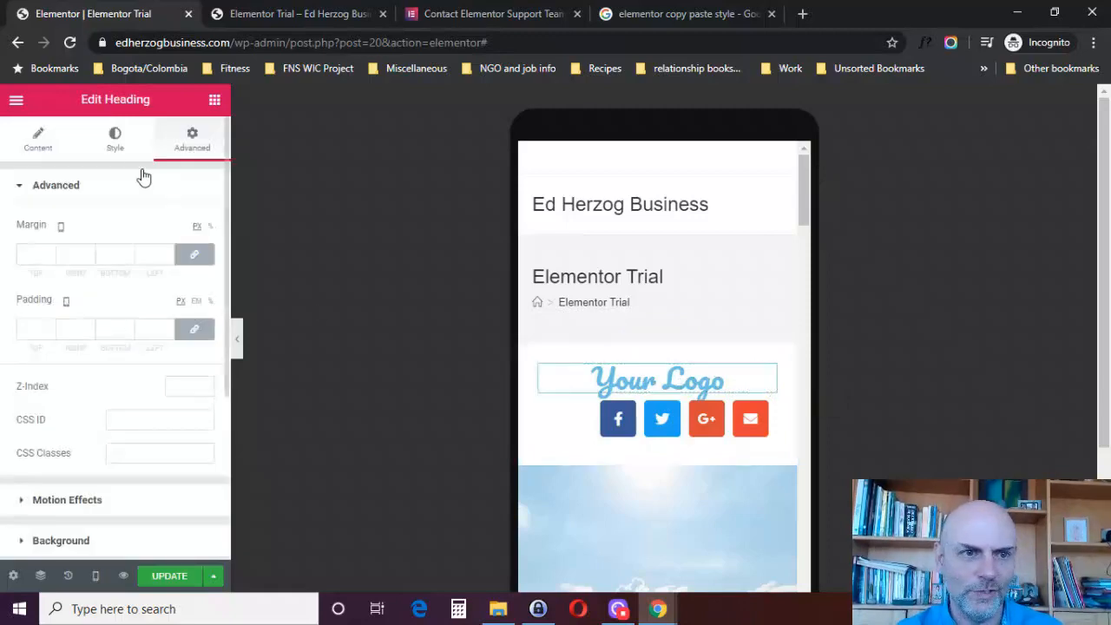
pyautogui.click(37, 144)
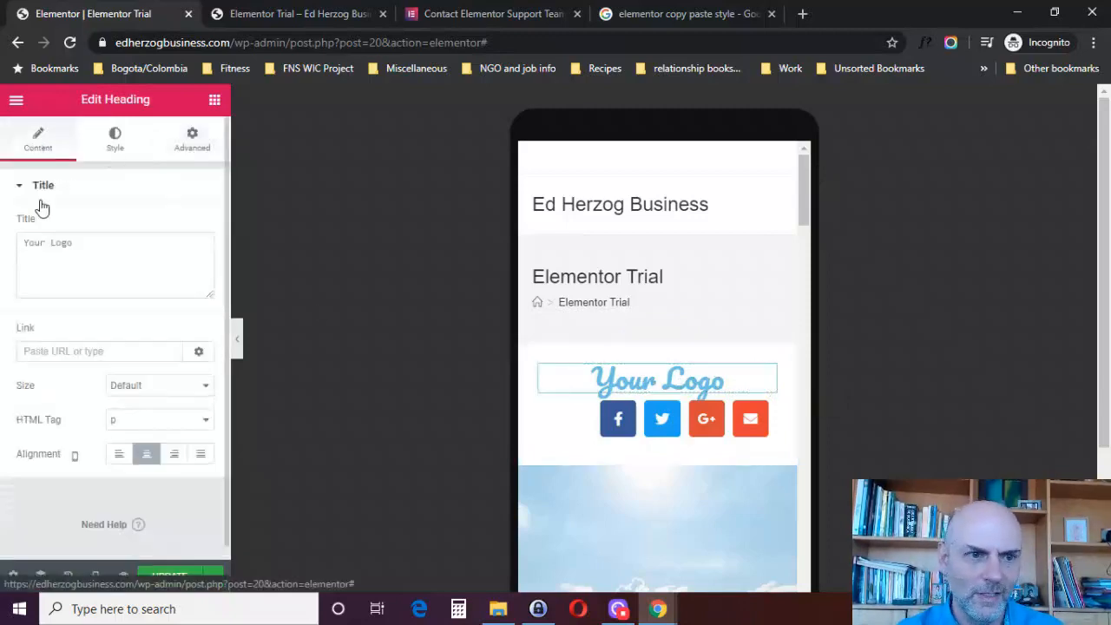
pyautogui.click(116, 146)
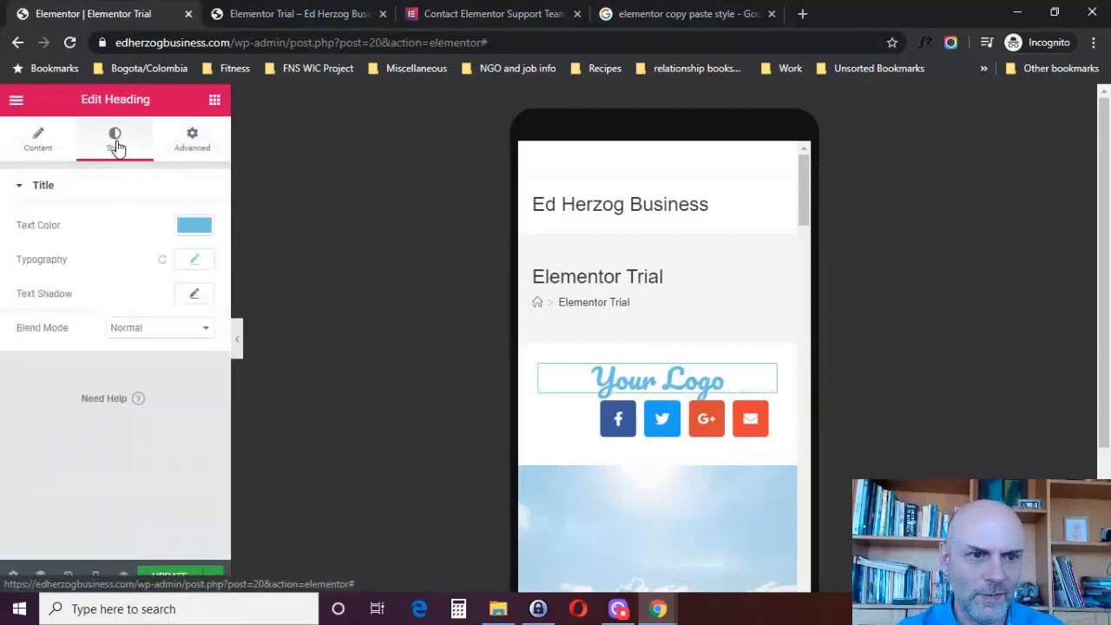
pyautogui.click(193, 265)
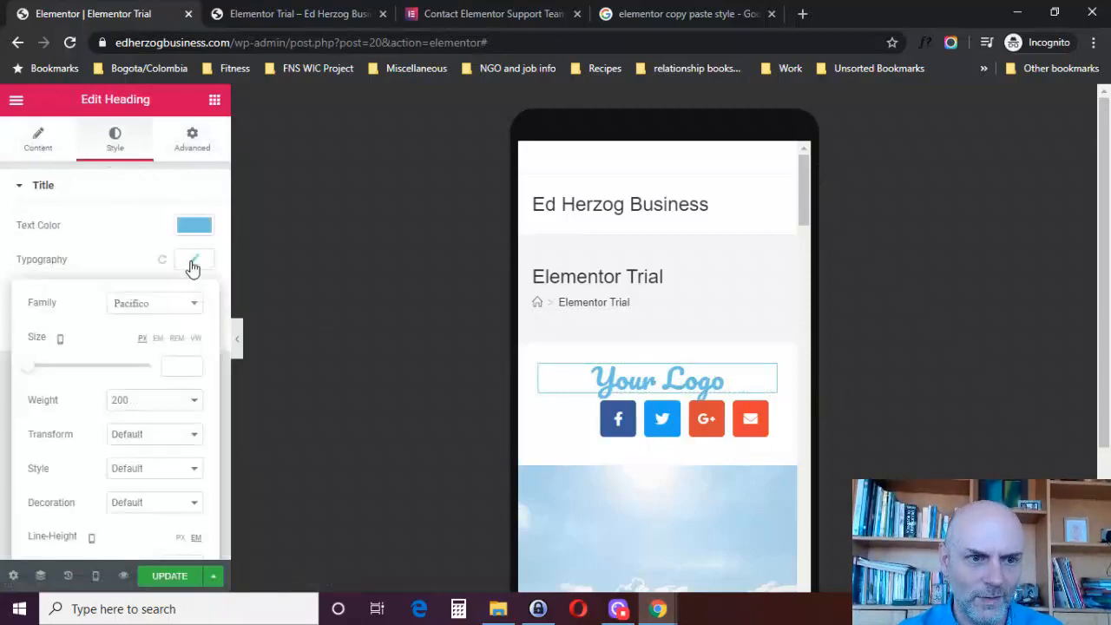
pyautogui.click(184, 364)
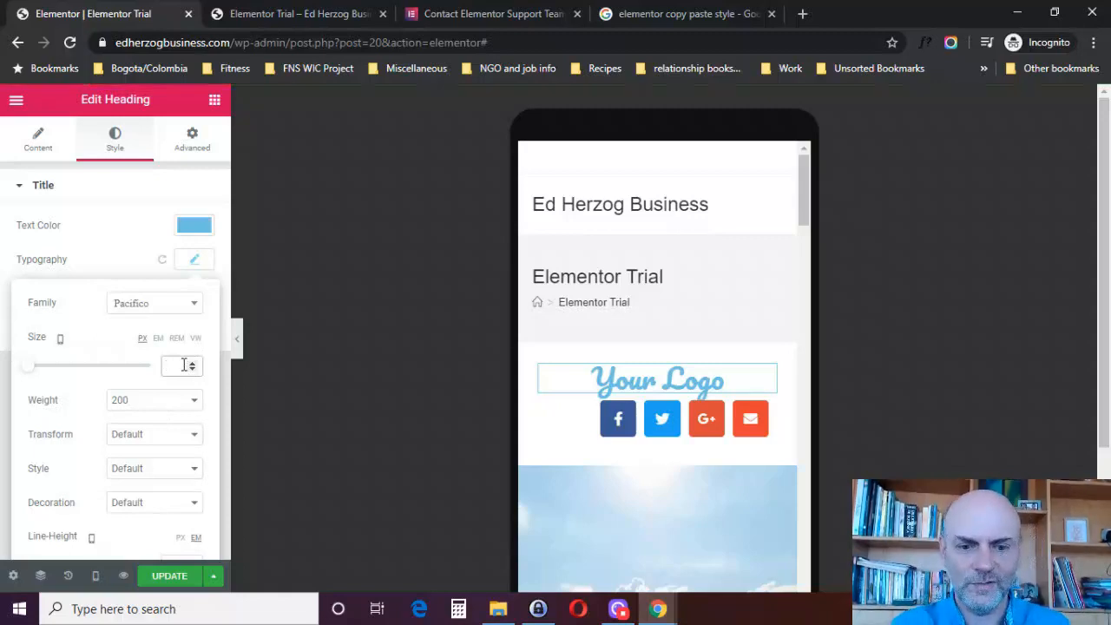
pyautogui.write('18')
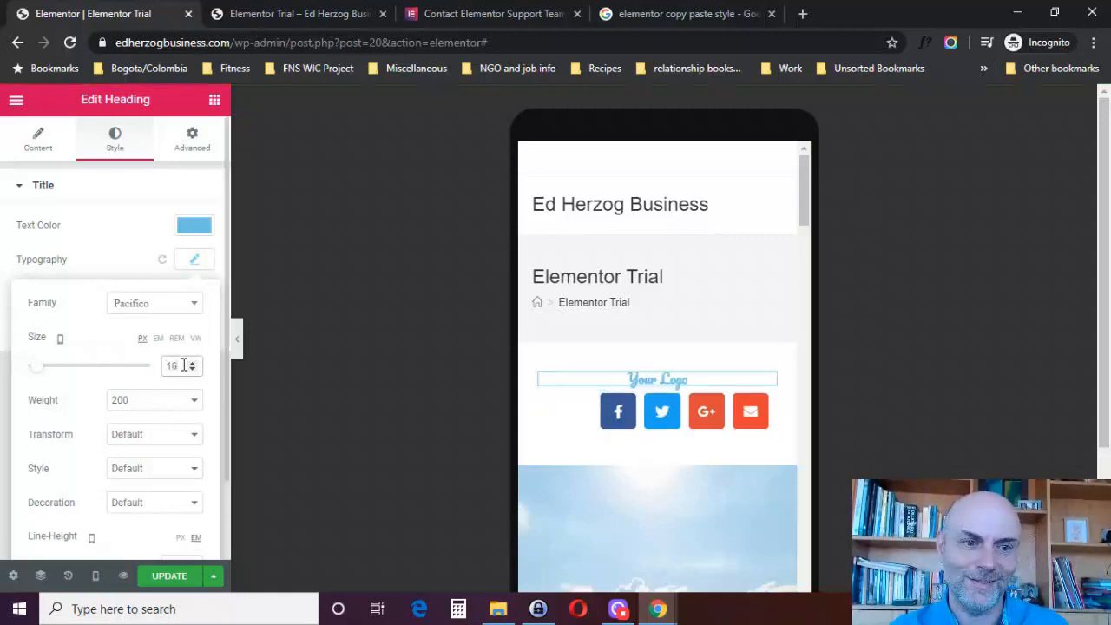
# Compare the "Your Logo" heading's size across the Desktop, Mobile and Tablet previews
pyautogui.click(96, 579)
pyautogui.click(74, 478)
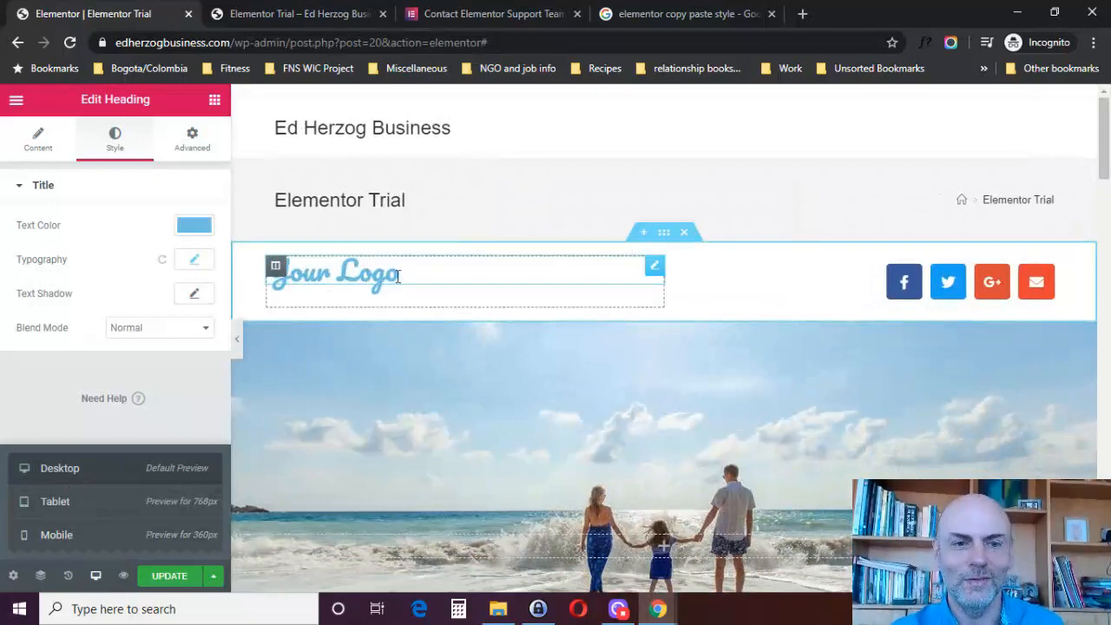
pyautogui.click(59, 535)
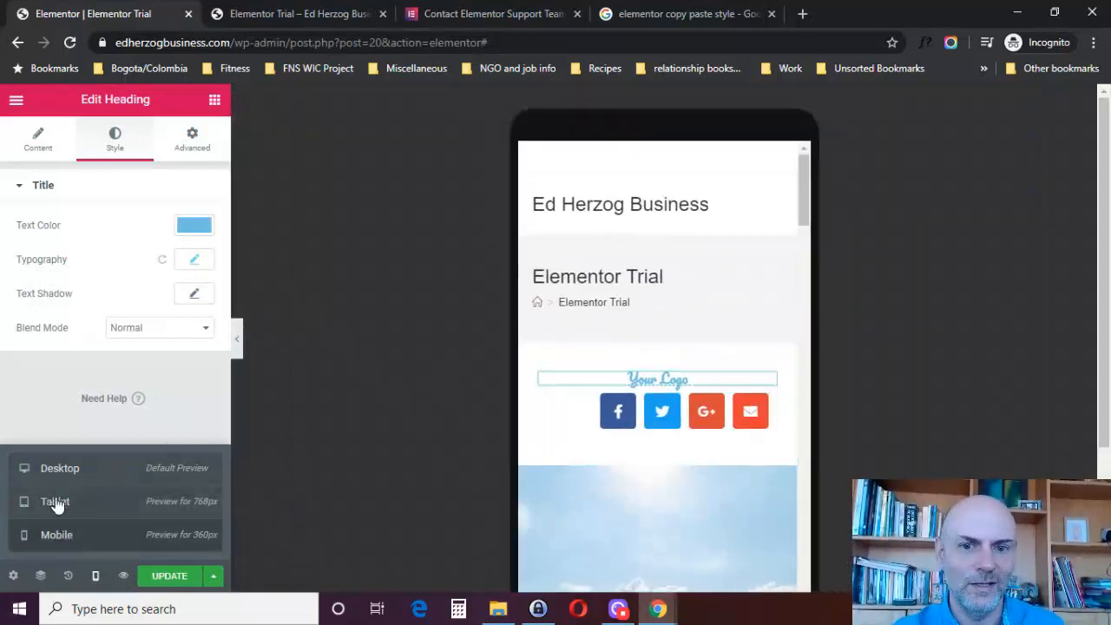
pyautogui.click(55, 502)
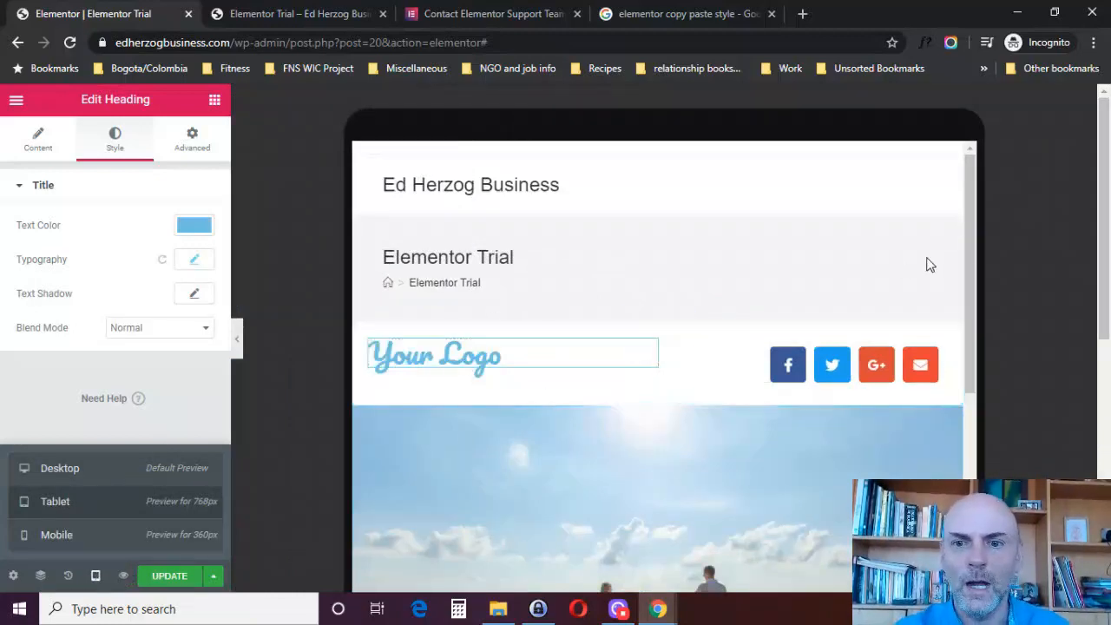
# Review how the page's image and text sections are arranged in the Tablet and Mobile previews
pyautogui.moveTo(969, 245); pyautogui.dragTo(968, 483)
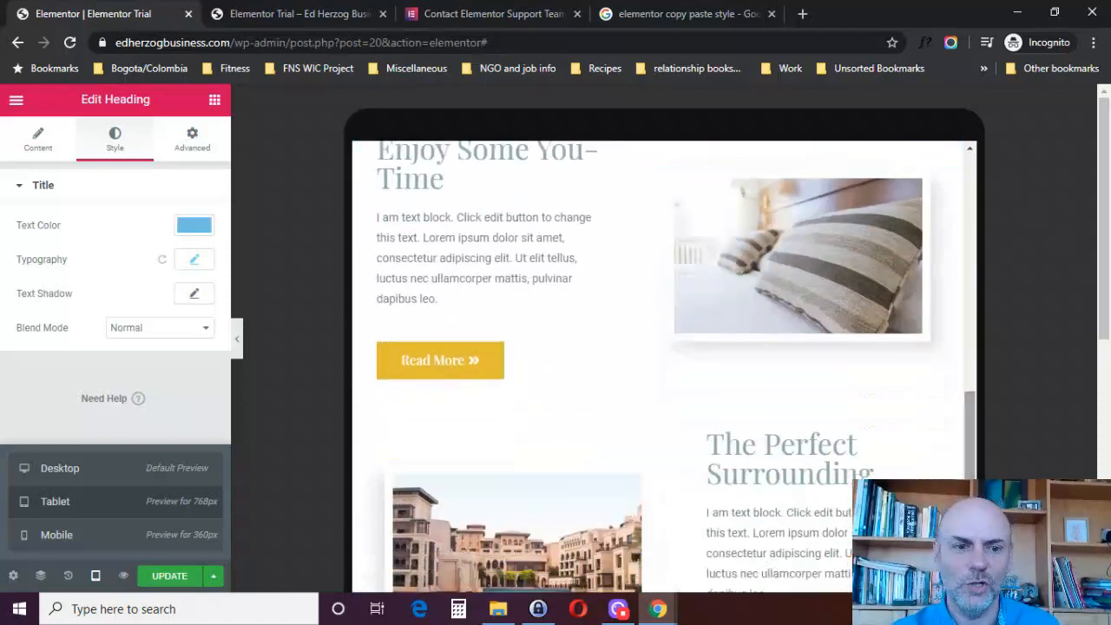
pyautogui.click(72, 536)
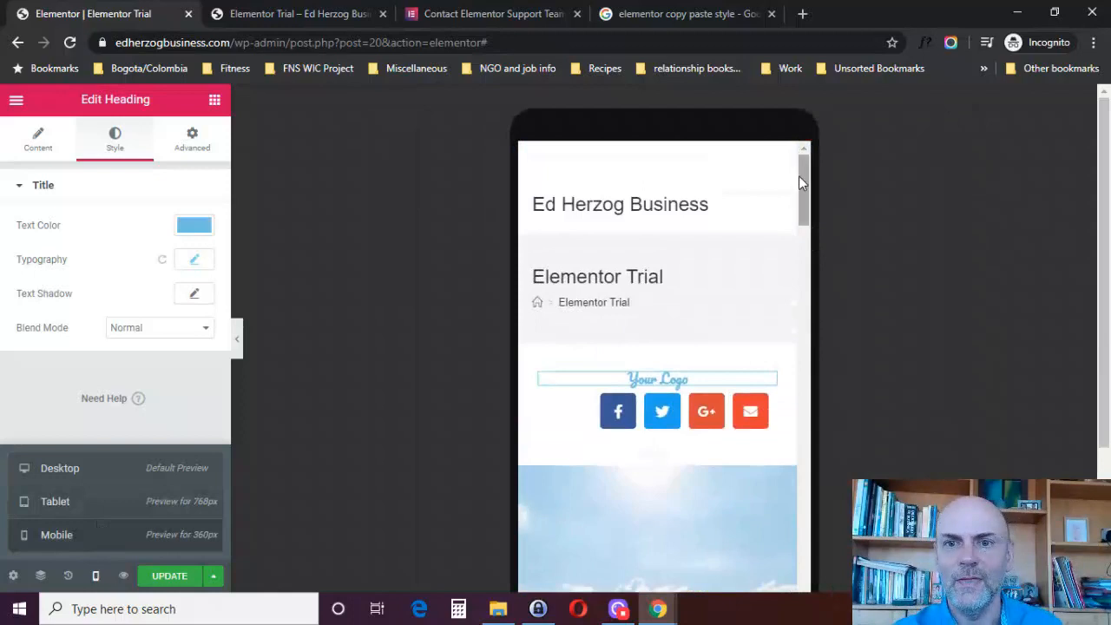
pyautogui.moveTo(799, 182); pyautogui.dragTo(802, 396)
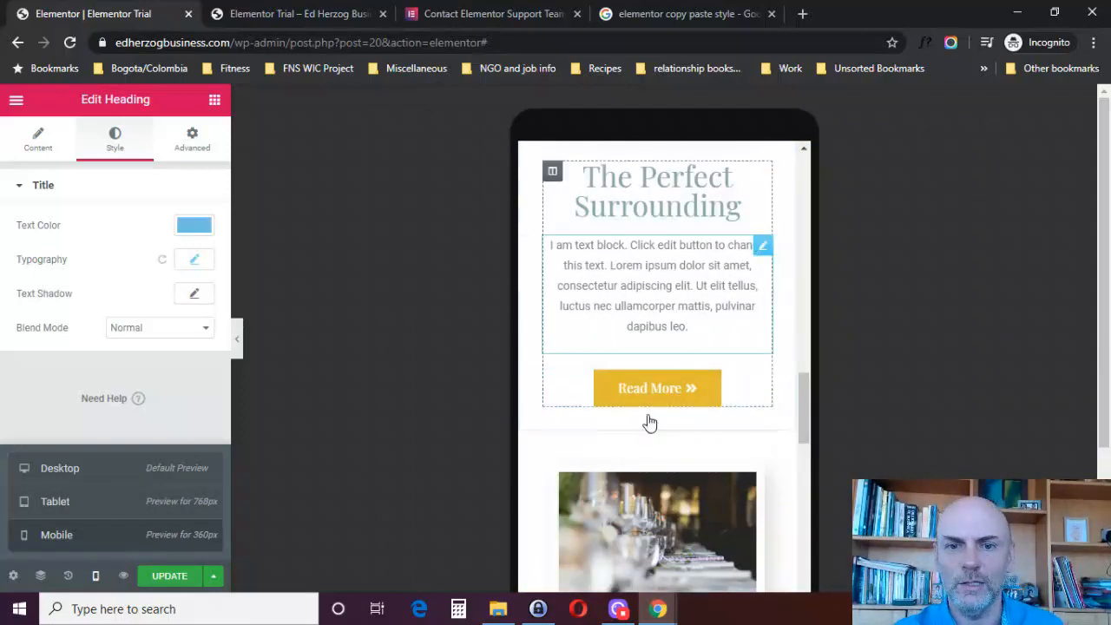
pyautogui.moveTo(801, 389); pyautogui.dragTo(805, 160)
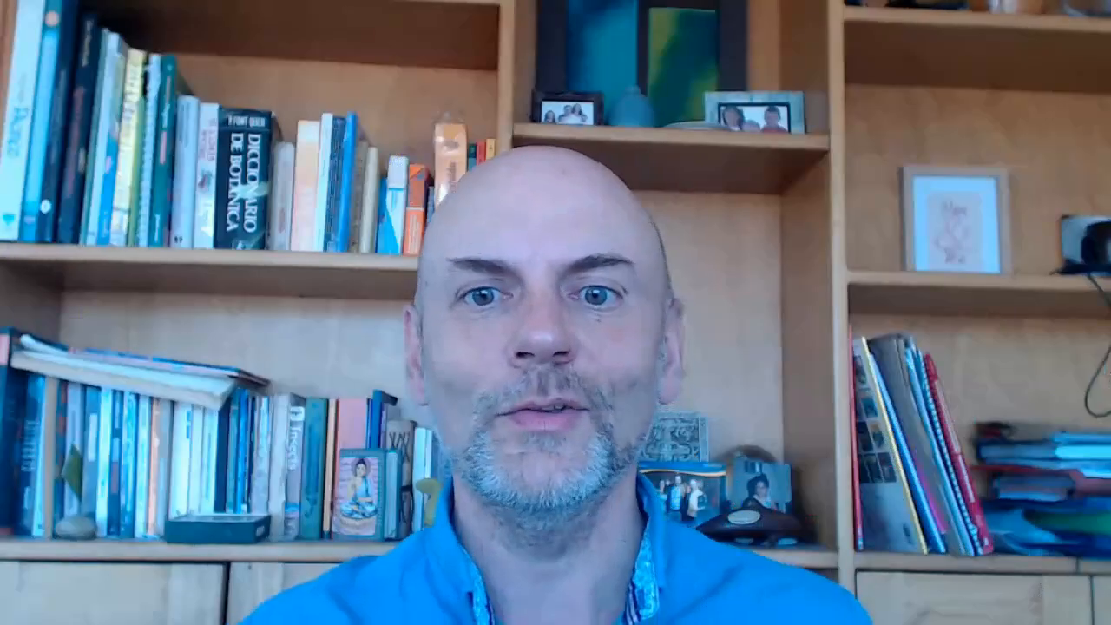